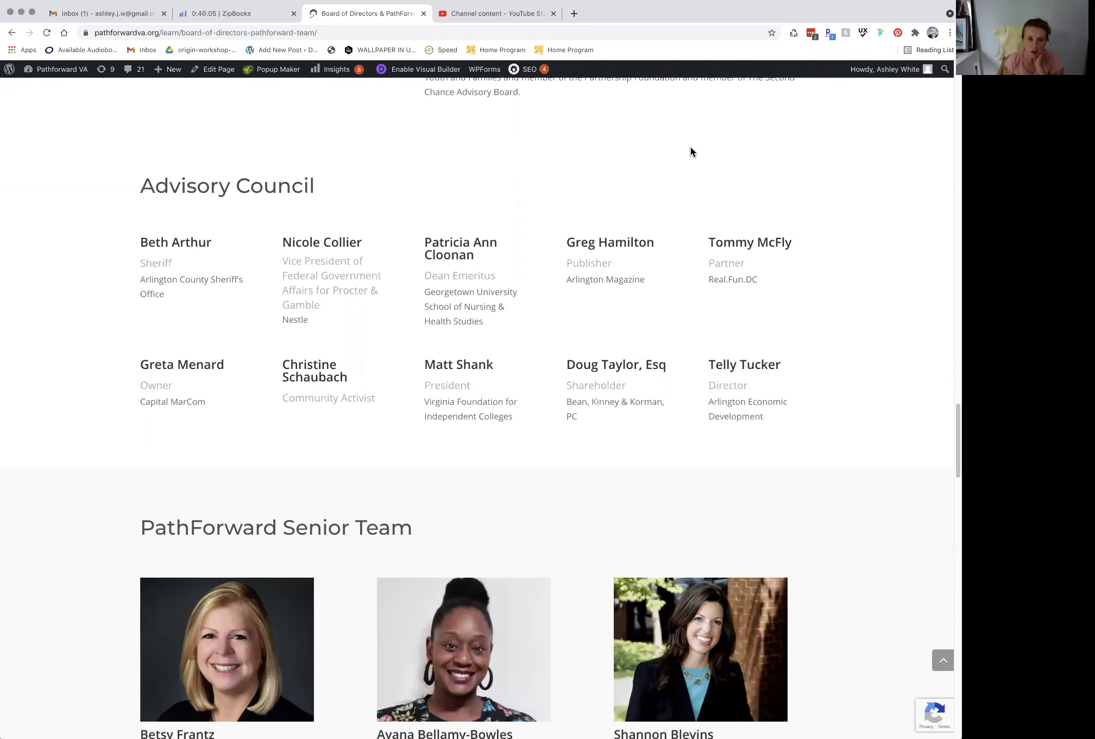
Look through the PathForward Senior Team section of the board and team page, below the Advisory Council.
{"action": "scroll", "coordinate": [690, 151], "scroll_direction": "down", "scroll_amount": 6}
{"action": "scroll", "coordinate": [691, 151], "scroll_direction": "down", "scroll_amount": 2}
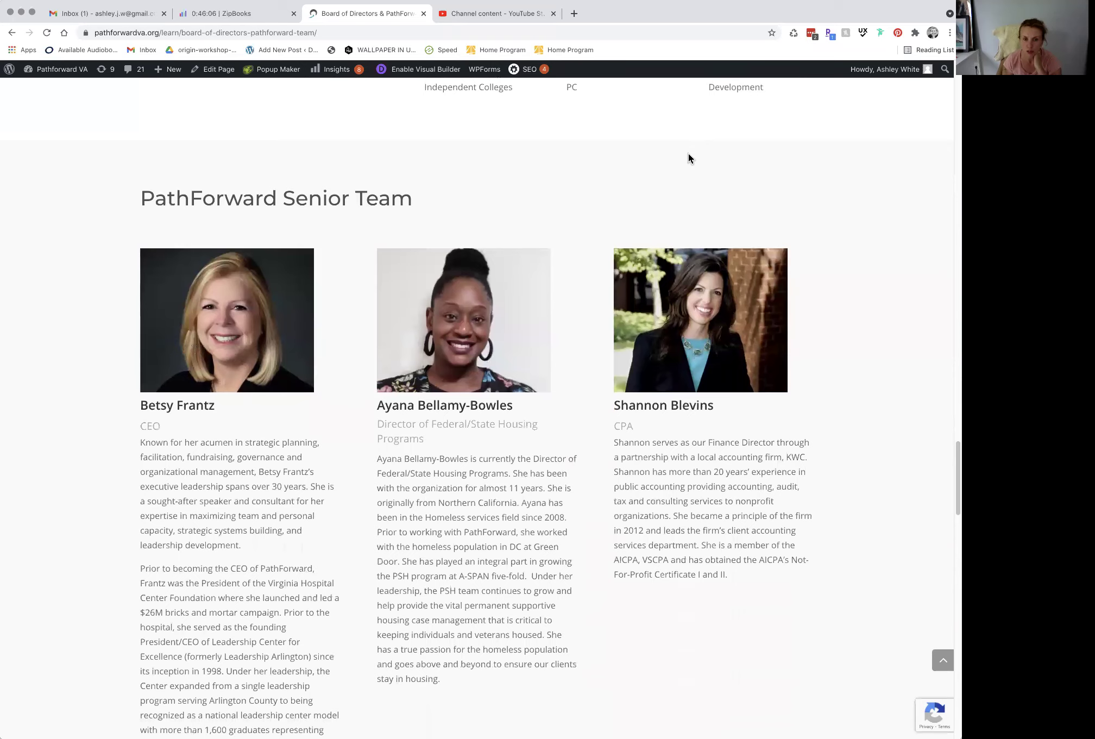
{"action": "scroll", "coordinate": [688, 156], "scroll_direction": "down", "scroll_amount": 1}
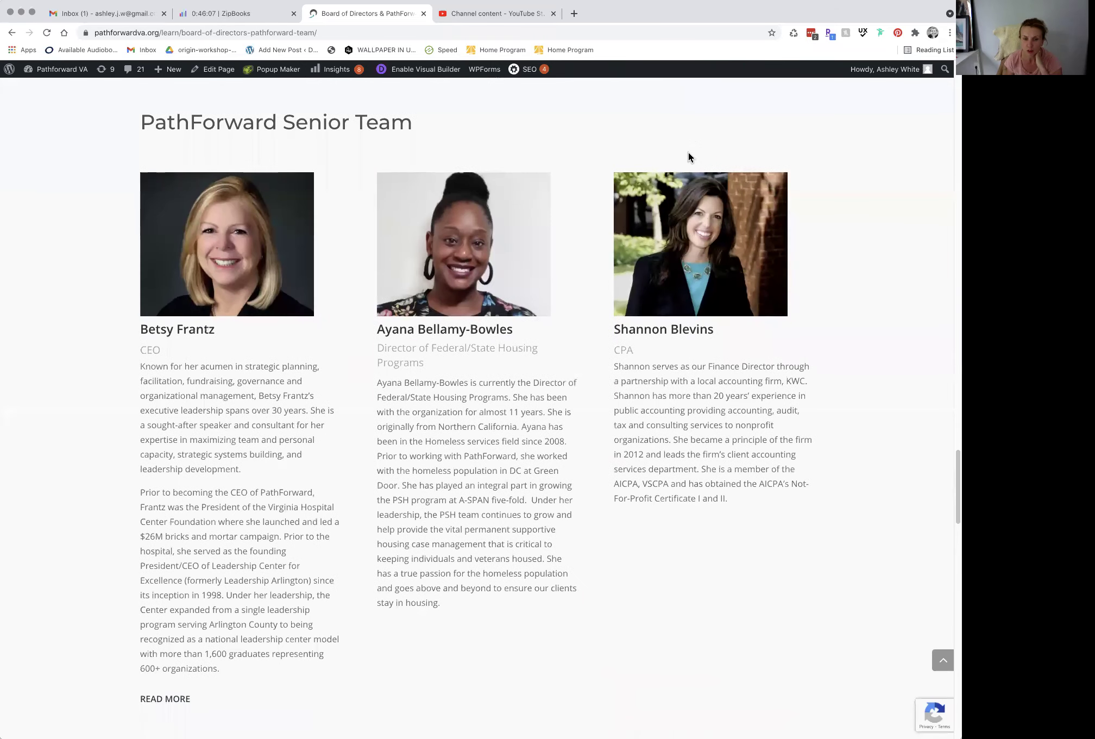
{"action": "scroll", "coordinate": [773, 259], "scroll_direction": "down", "scroll_amount": 1}
{"action": "scroll", "coordinate": [772, 260], "scroll_direction": "up", "scroll_amount": 10}
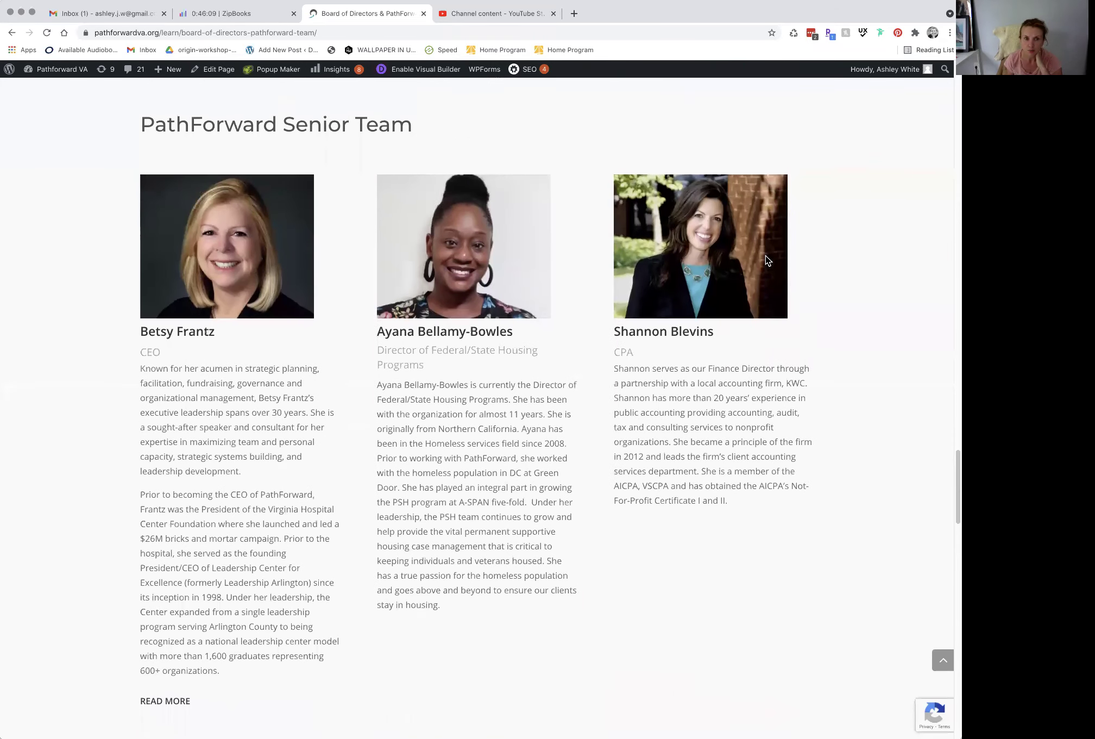
{"action": "scroll", "coordinate": [755, 245], "scroll_direction": "down", "scroll_amount": 12}
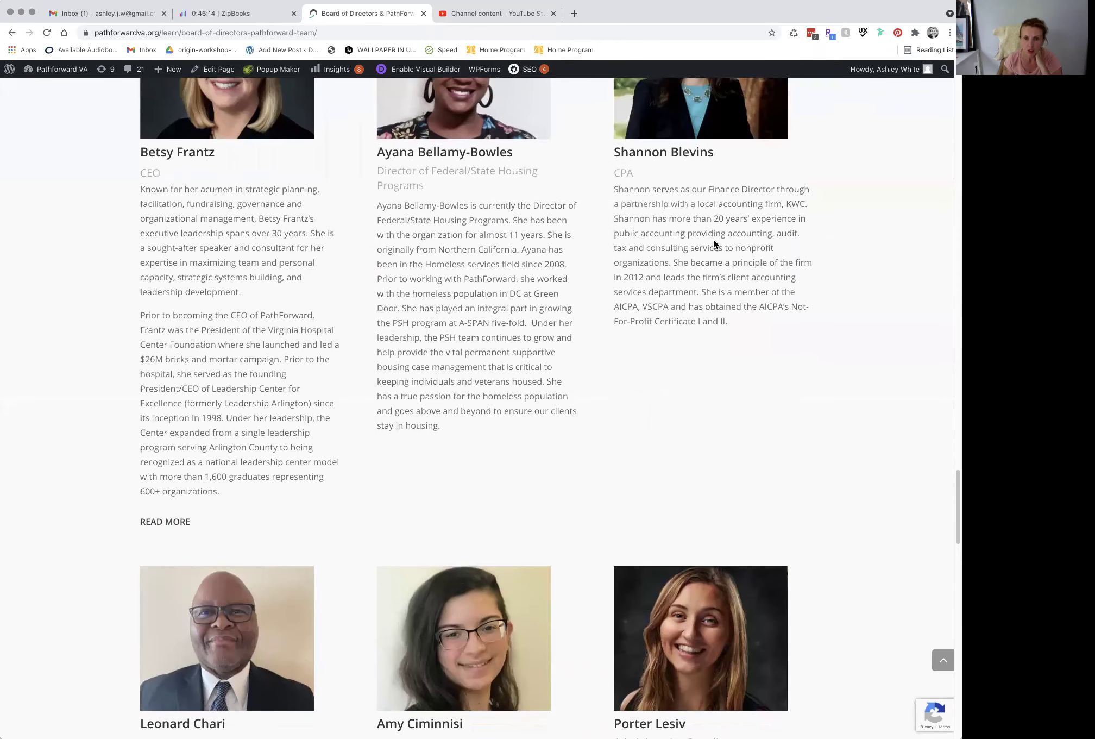
{"action": "scroll", "coordinate": [714, 239], "scroll_direction": "up", "scroll_amount": 2}
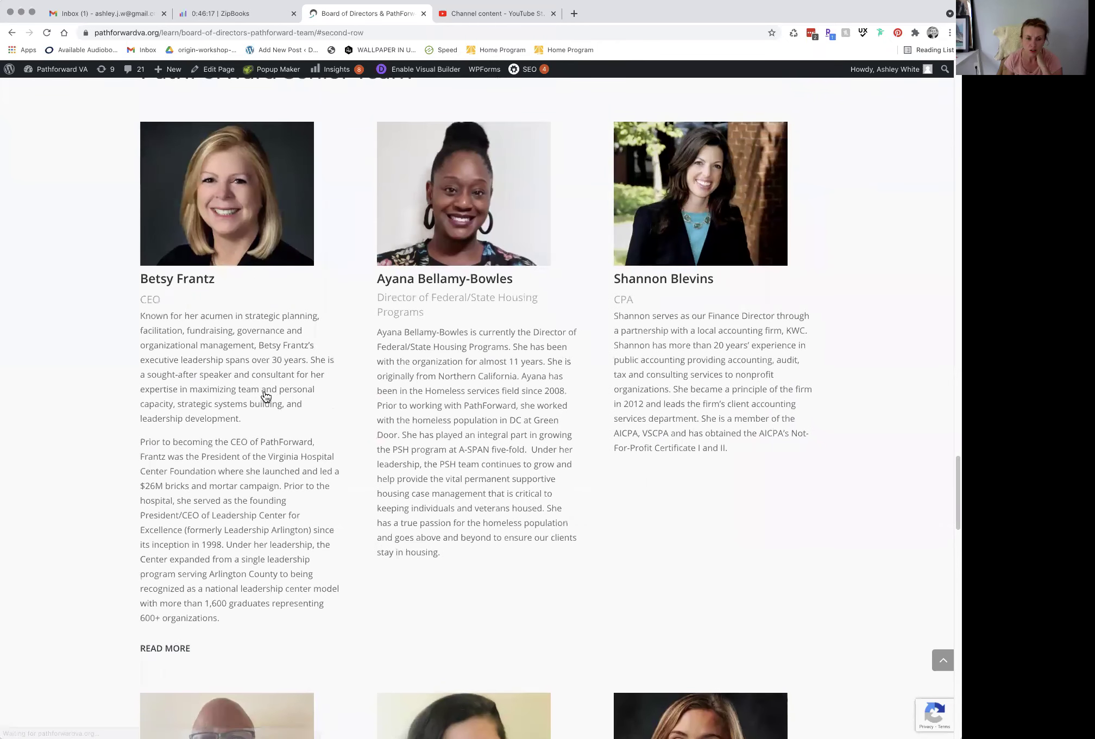
{"action": "left_click", "coordinate": [428, 70]}
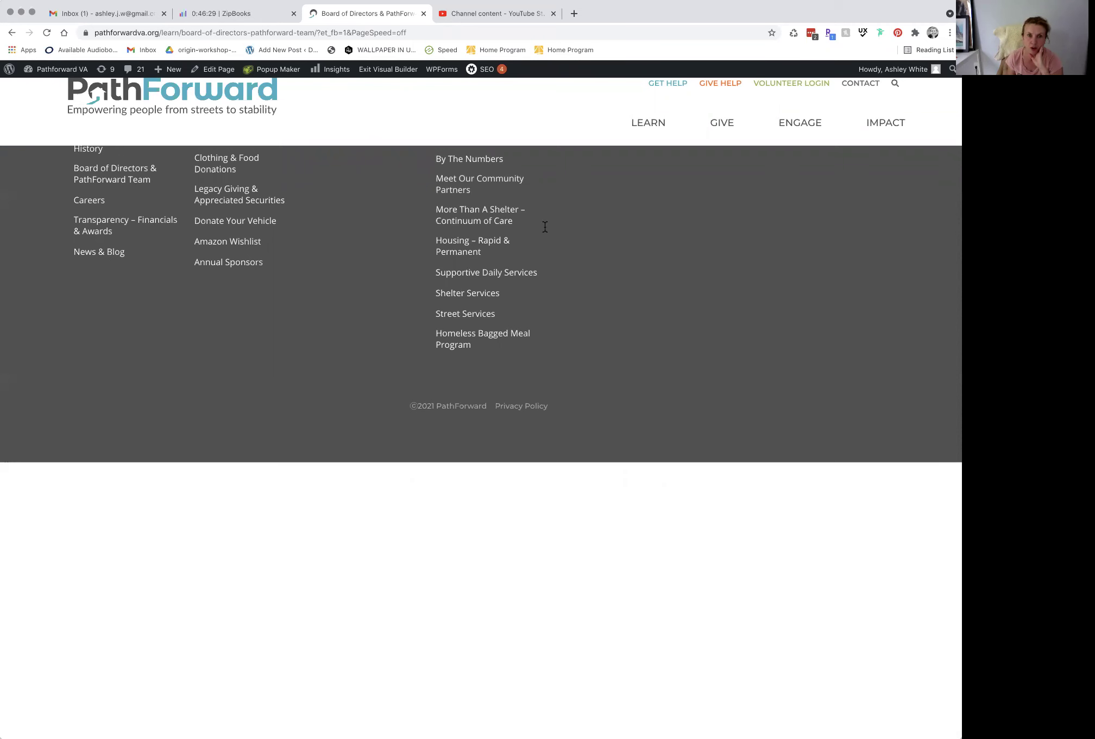
{"action": "scroll", "coordinate": [482, 350], "scroll_direction": "down", "scroll_amount": 3}
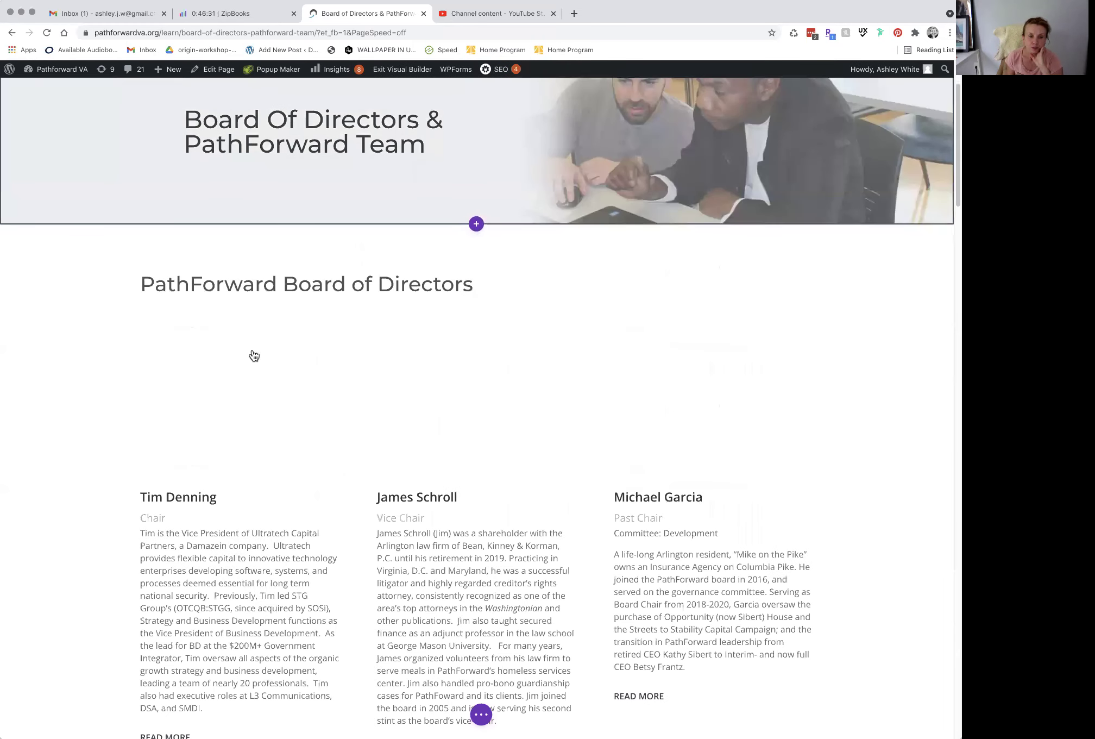
{"action": "scroll", "coordinate": [255, 364], "scroll_direction": "down", "scroll_amount": 4}
{"action": "mouse_move", "coordinate": [230, 208]}
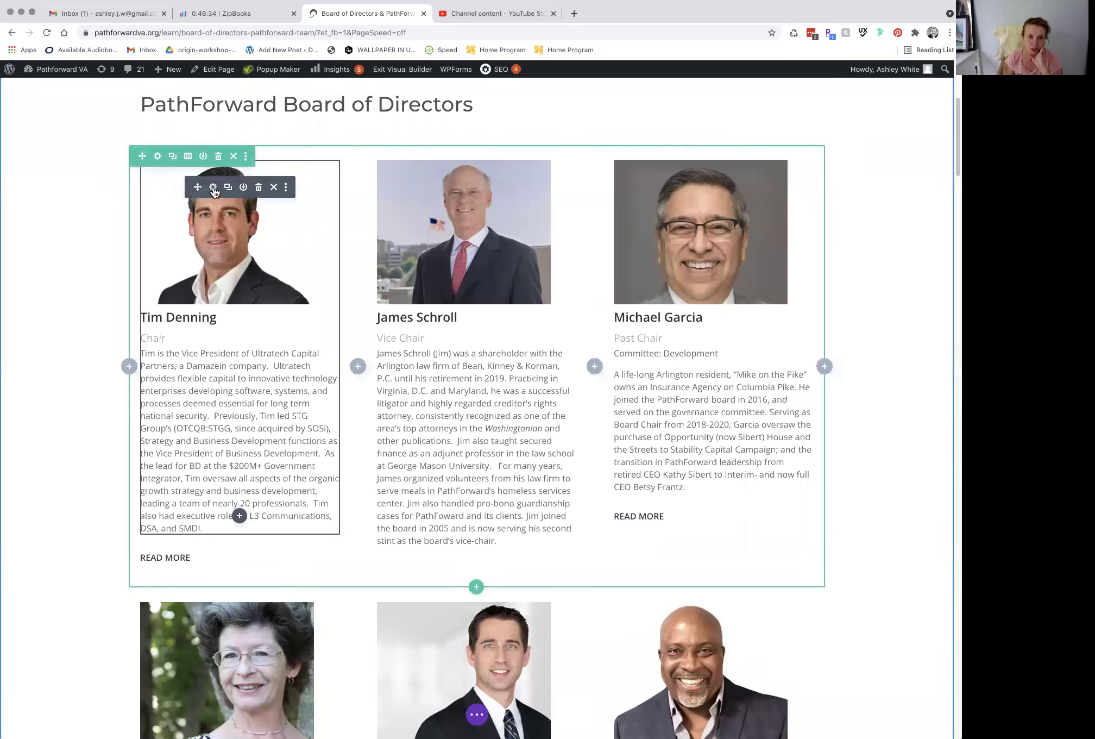
{"action": "left_click", "coordinate": [213, 188]}
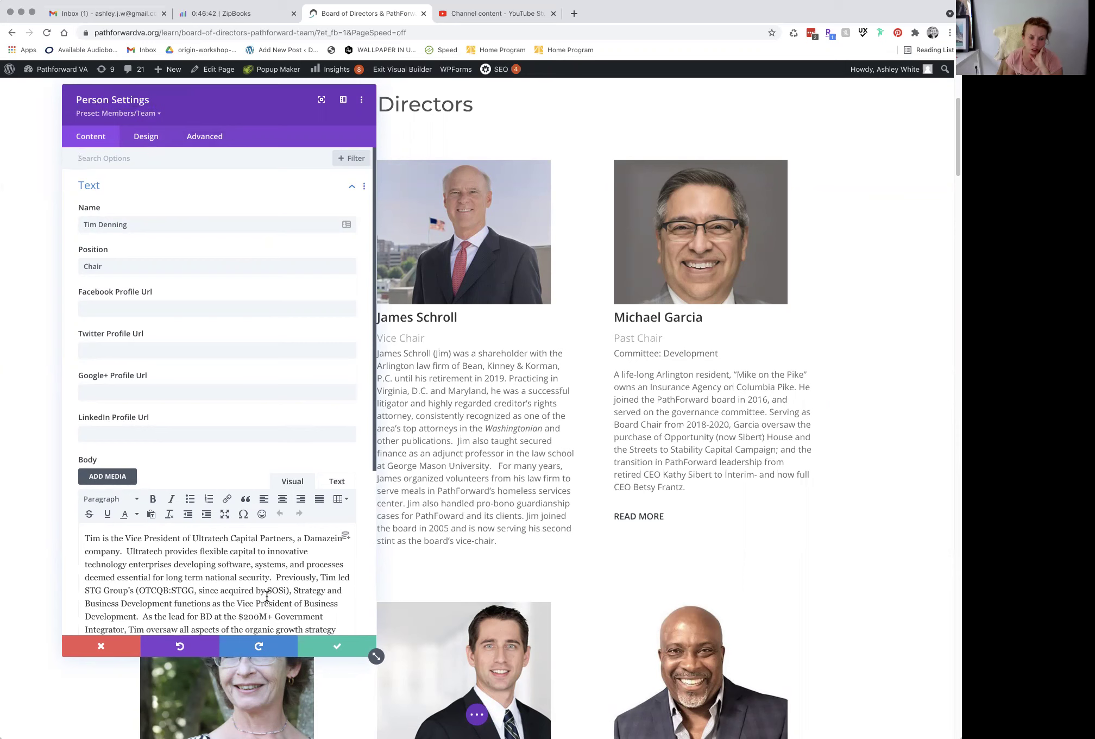
Review the Chair's body text and open the media library from the profile's image setting.
{"action": "scroll", "coordinate": [266, 596], "scroll_direction": "down", "scroll_amount": 5}
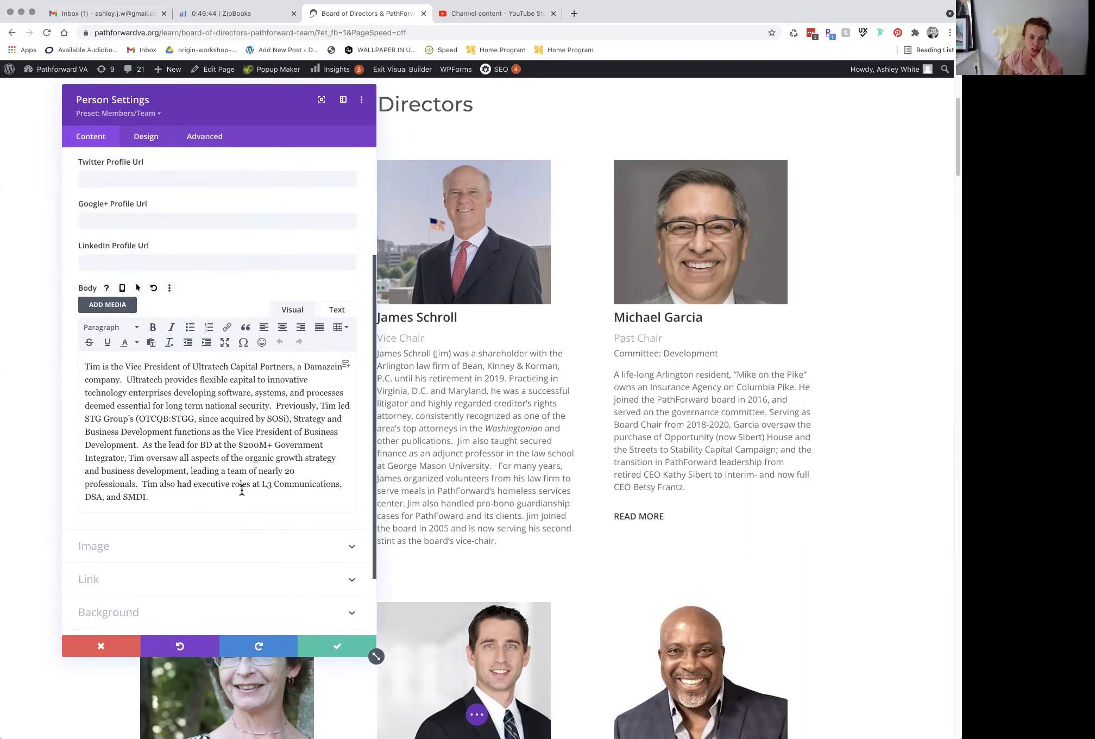
{"action": "scroll", "coordinate": [241, 490], "scroll_direction": "down", "scroll_amount": 2}
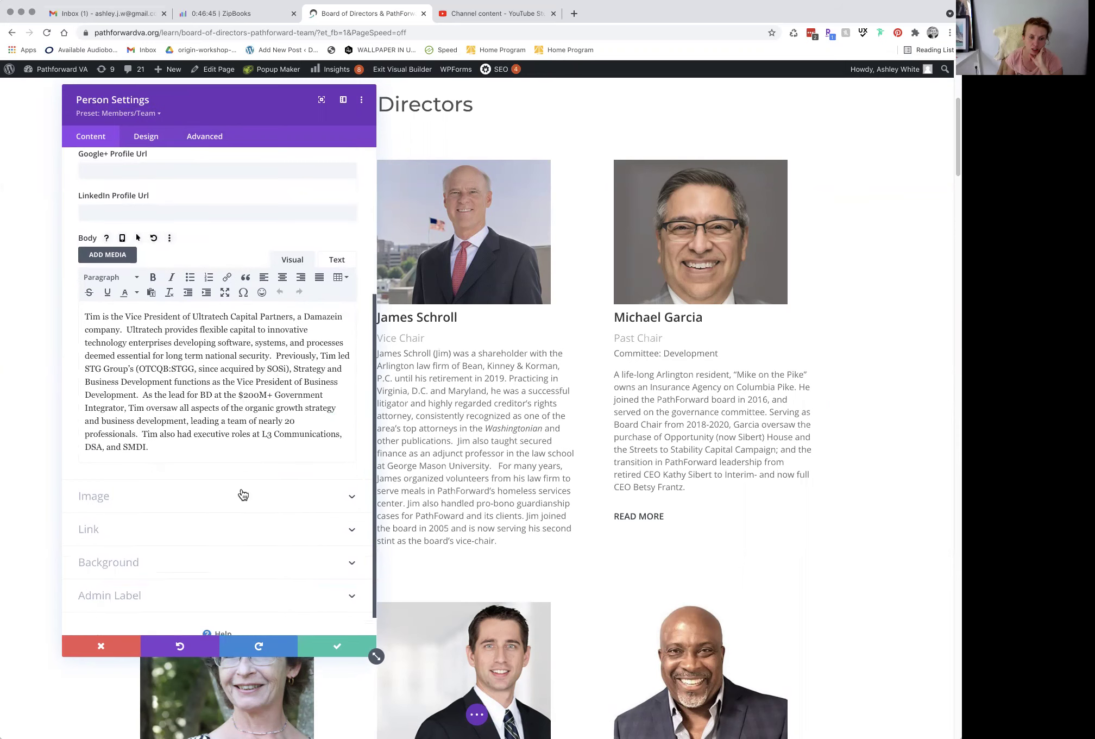
{"action": "left_click", "coordinate": [190, 492]}
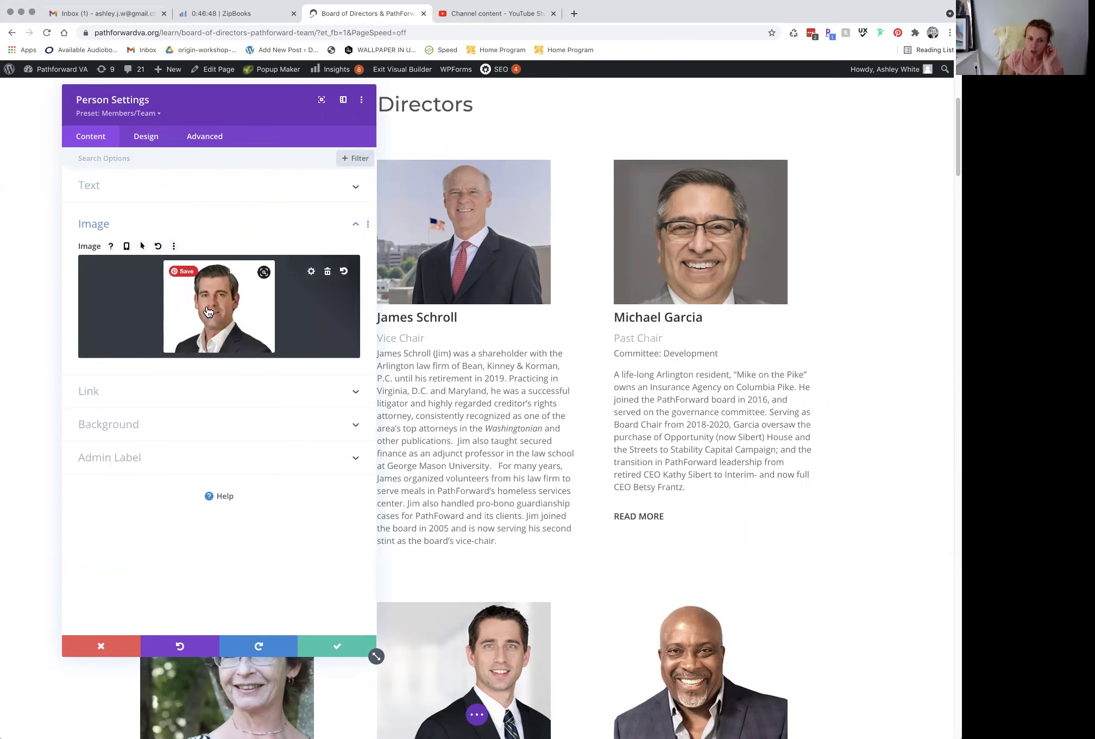
{"action": "left_click", "coordinate": [208, 311]}
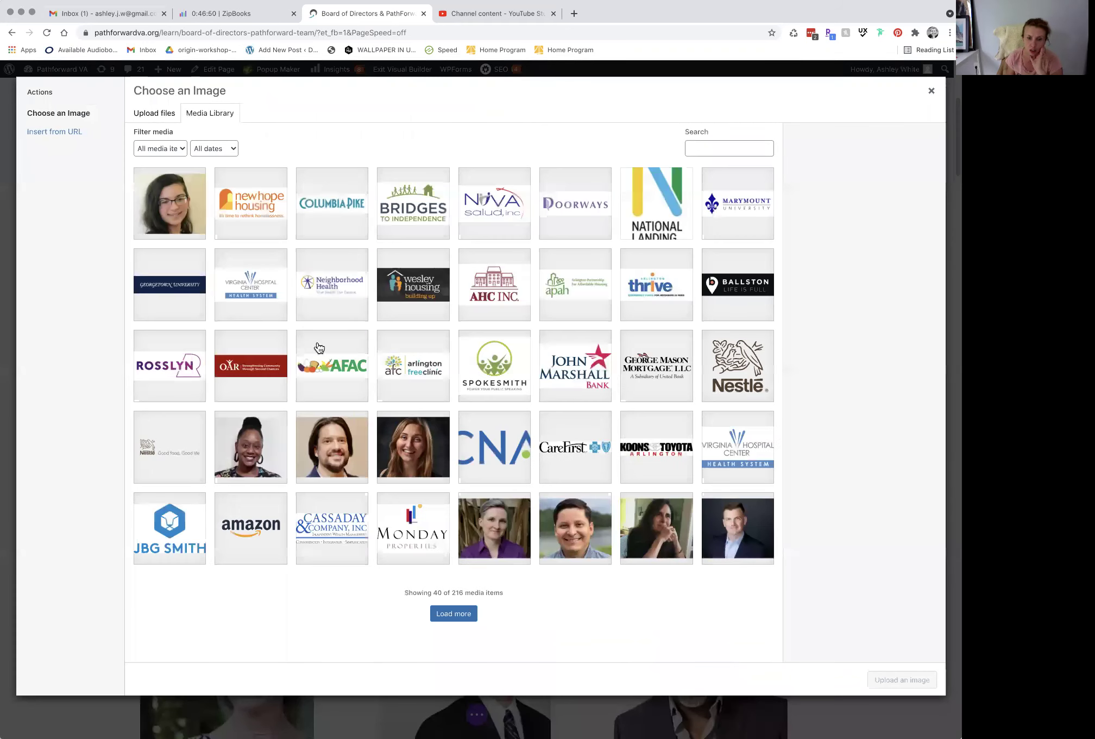
Check the attachment details and pixel dimensions of several headshots in the media library, and close it without choosing a replacement image.
{"action": "left_click", "coordinate": [419, 438]}
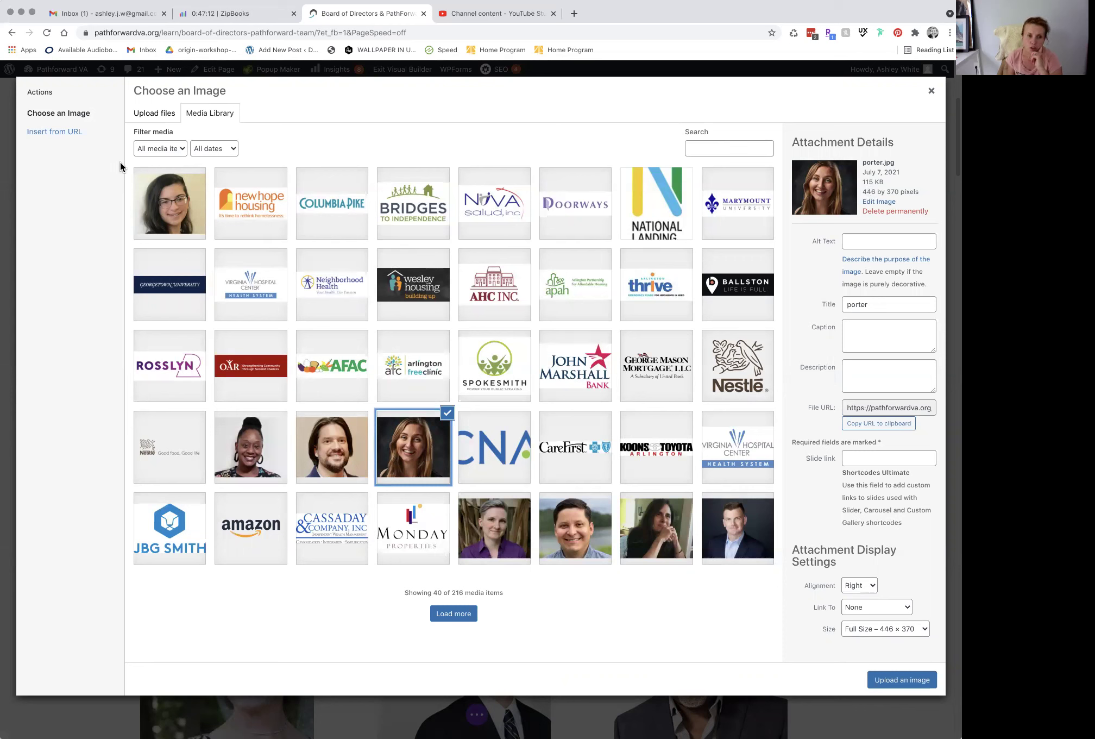
{"action": "left_click", "coordinate": [350, 457]}
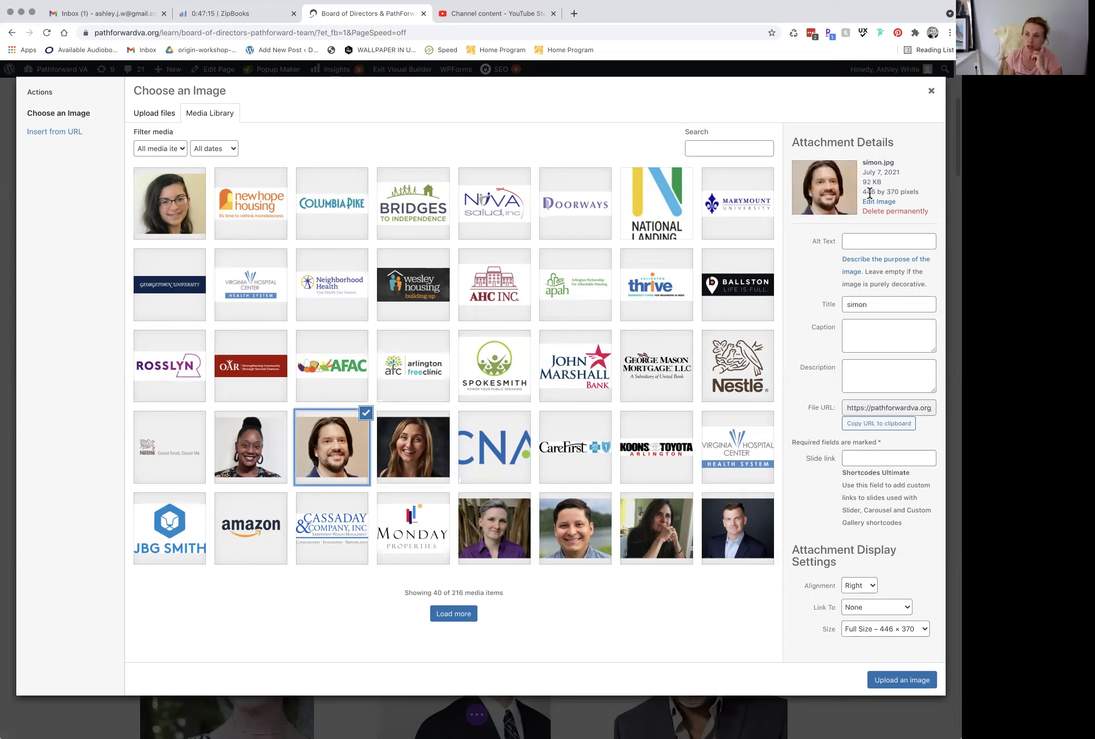
{"action": "left_click", "coordinate": [734, 520]}
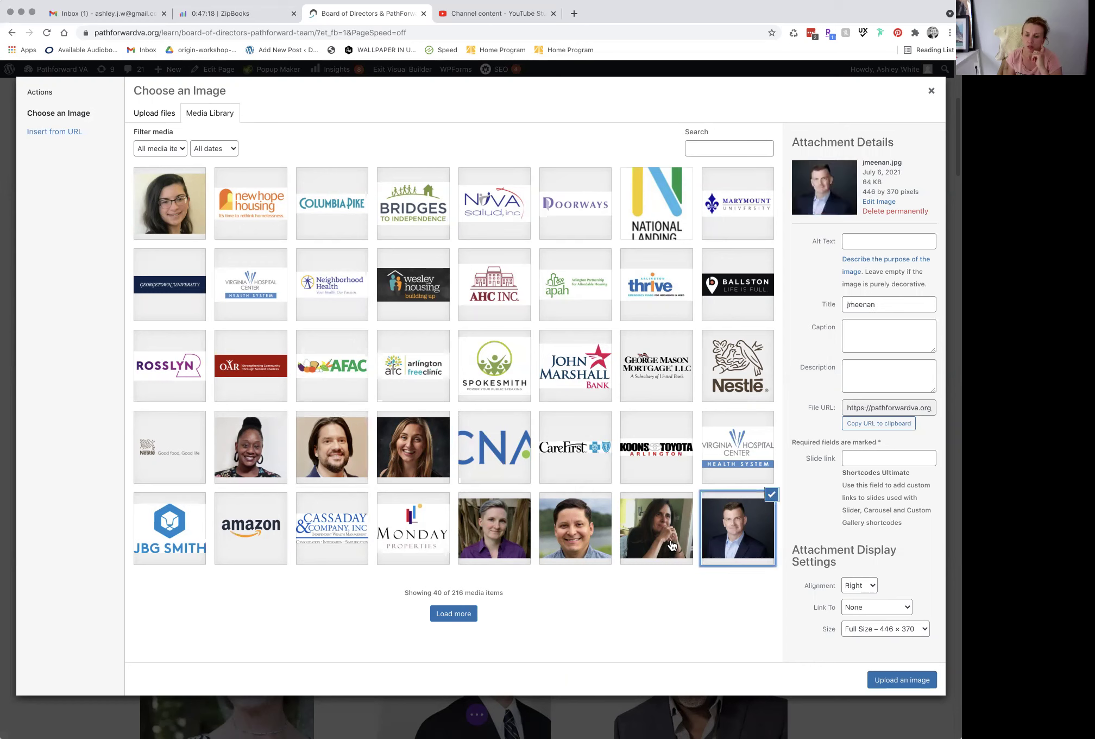
{"action": "left_click", "coordinate": [668, 545]}
{"action": "left_click", "coordinate": [632, 545]}
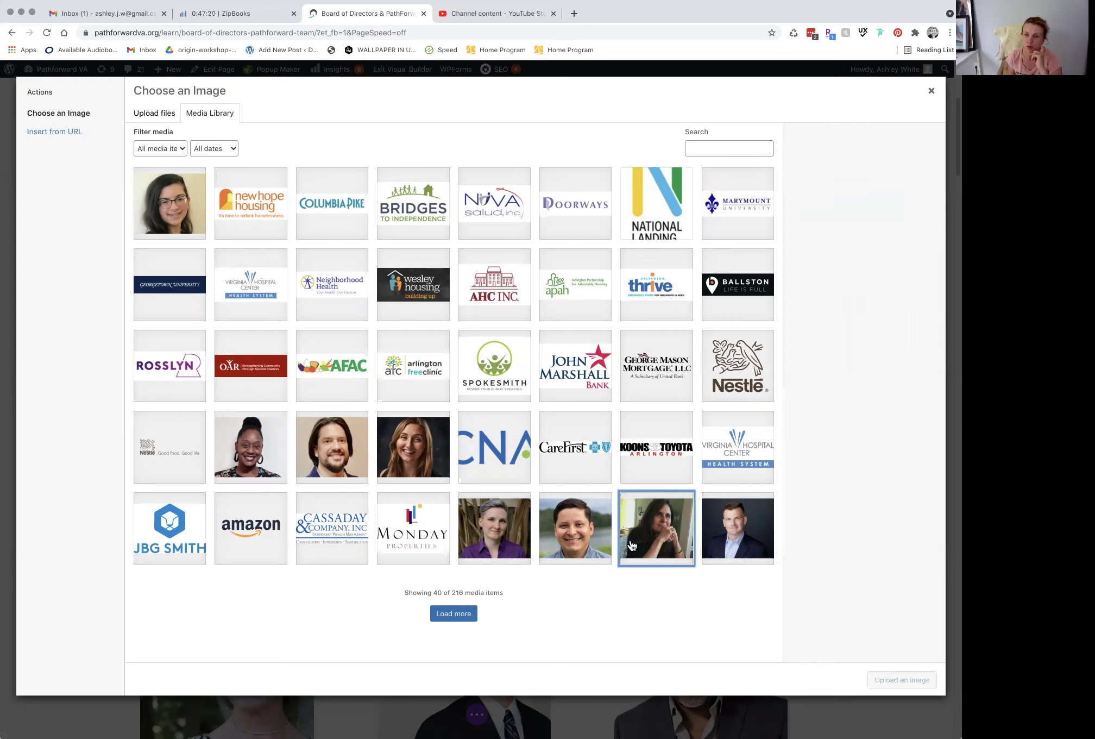
{"action": "left_click", "coordinate": [572, 541]}
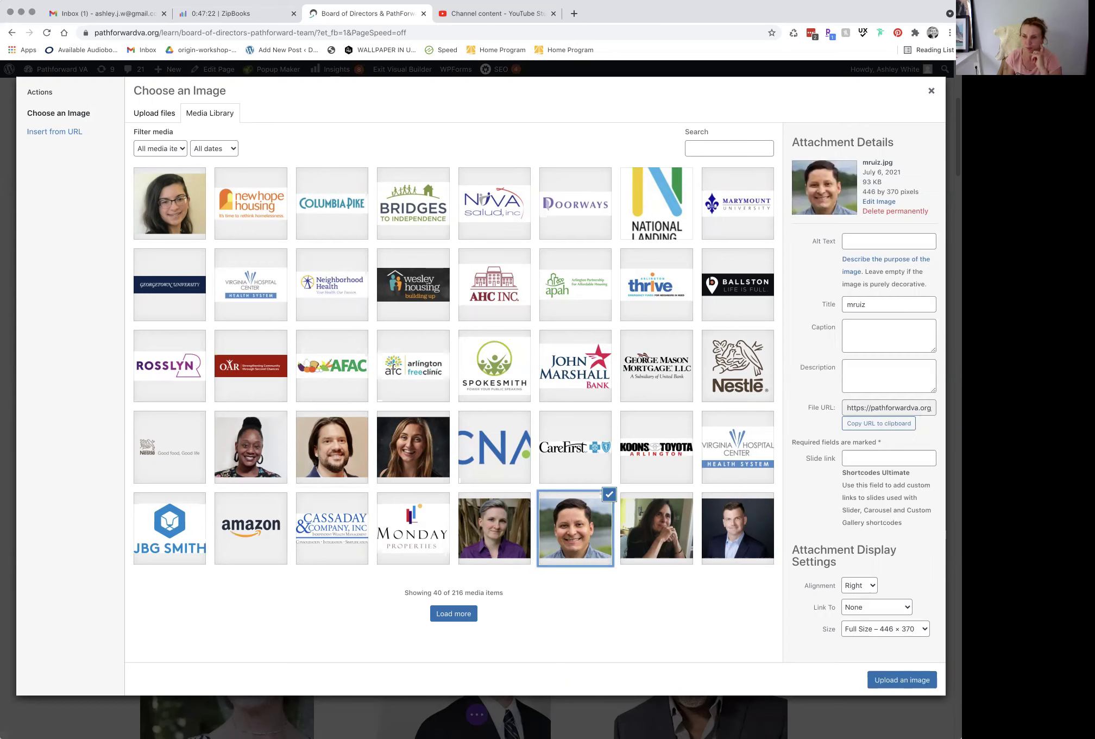
{"action": "left_click", "coordinate": [934, 90]}
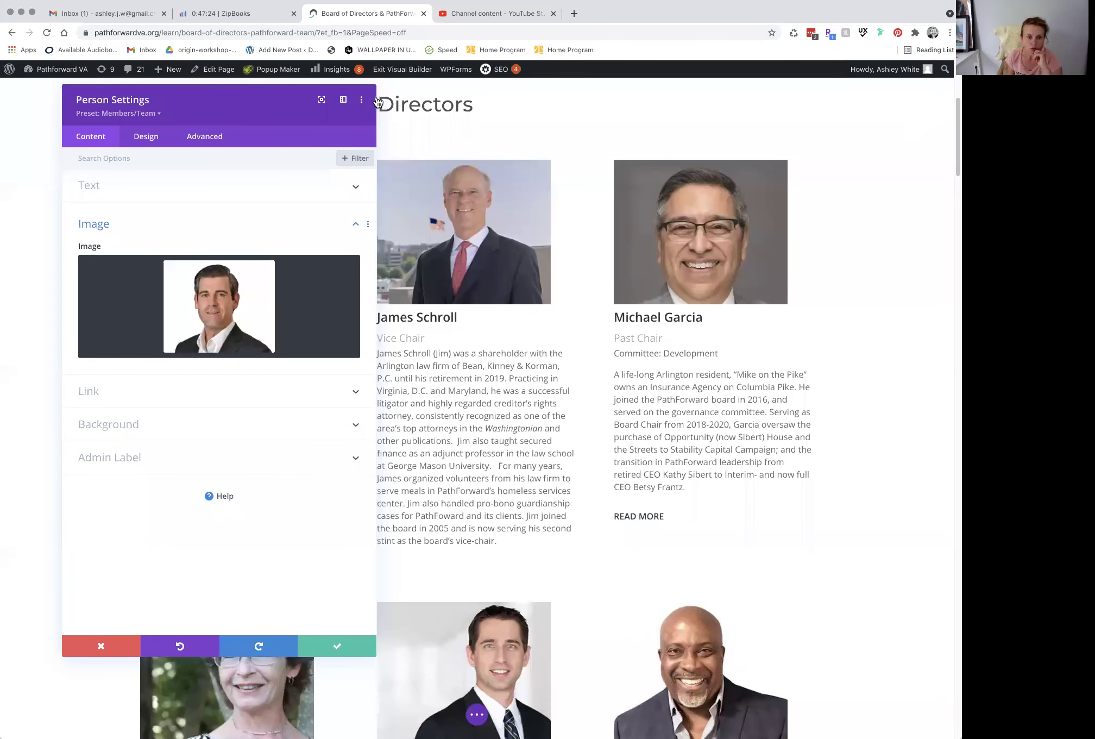
{"action": "left_click", "coordinate": [142, 390]}
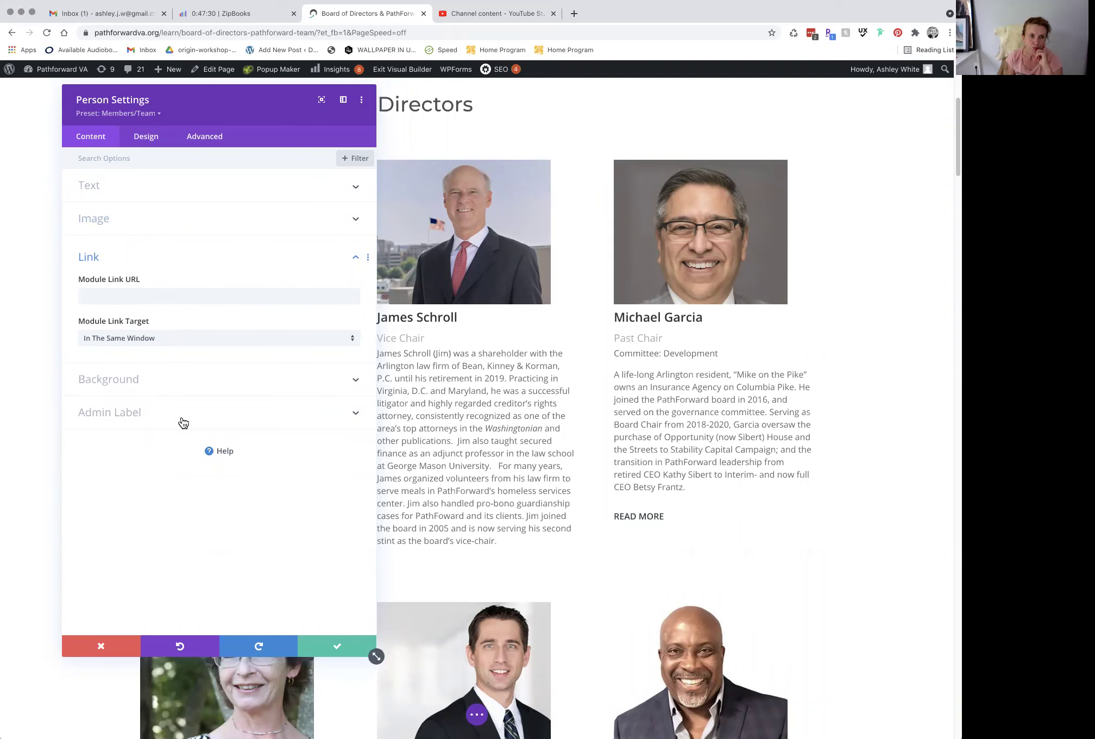
{"action": "left_click", "coordinate": [175, 189]}
{"action": "scroll", "coordinate": [220, 337], "scroll_direction": "down", "scroll_amount": 5}
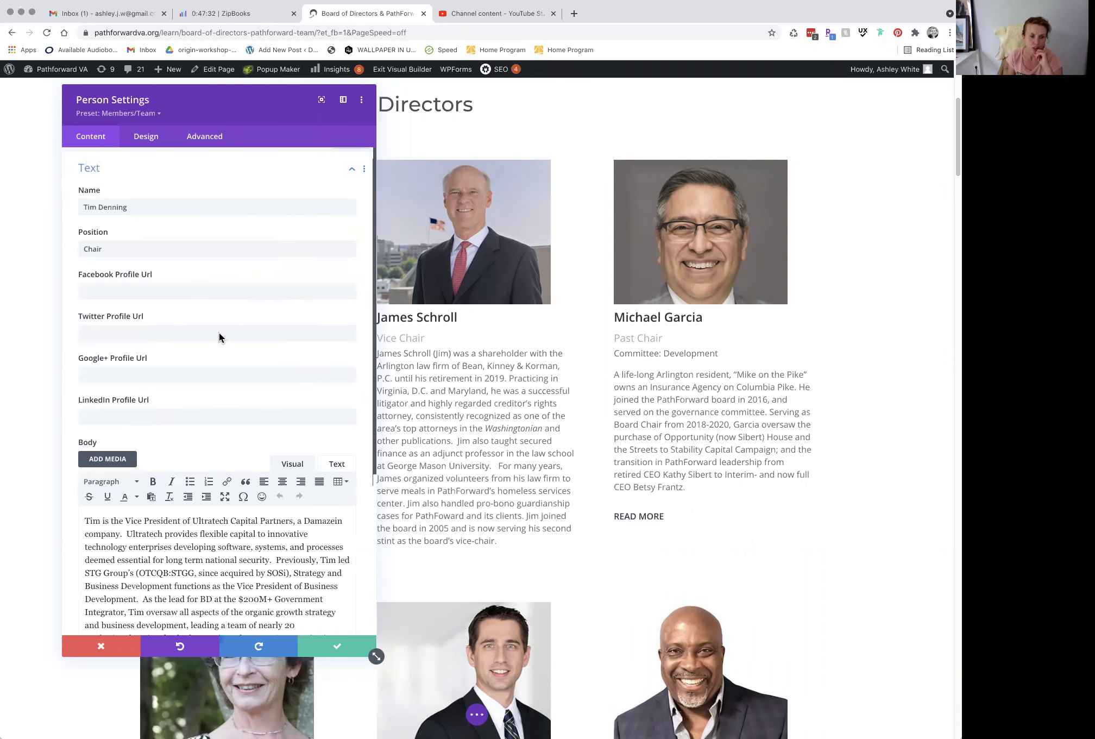
{"action": "left_click", "coordinate": [112, 480]}
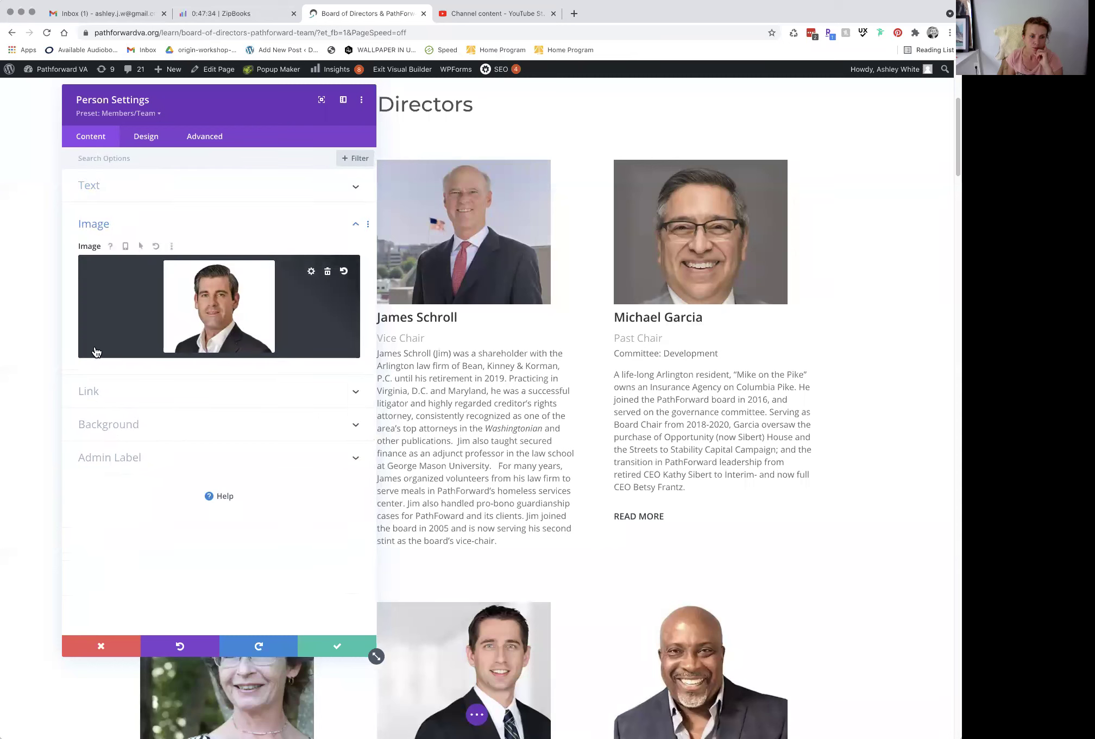
{"action": "left_click", "coordinate": [101, 401]}
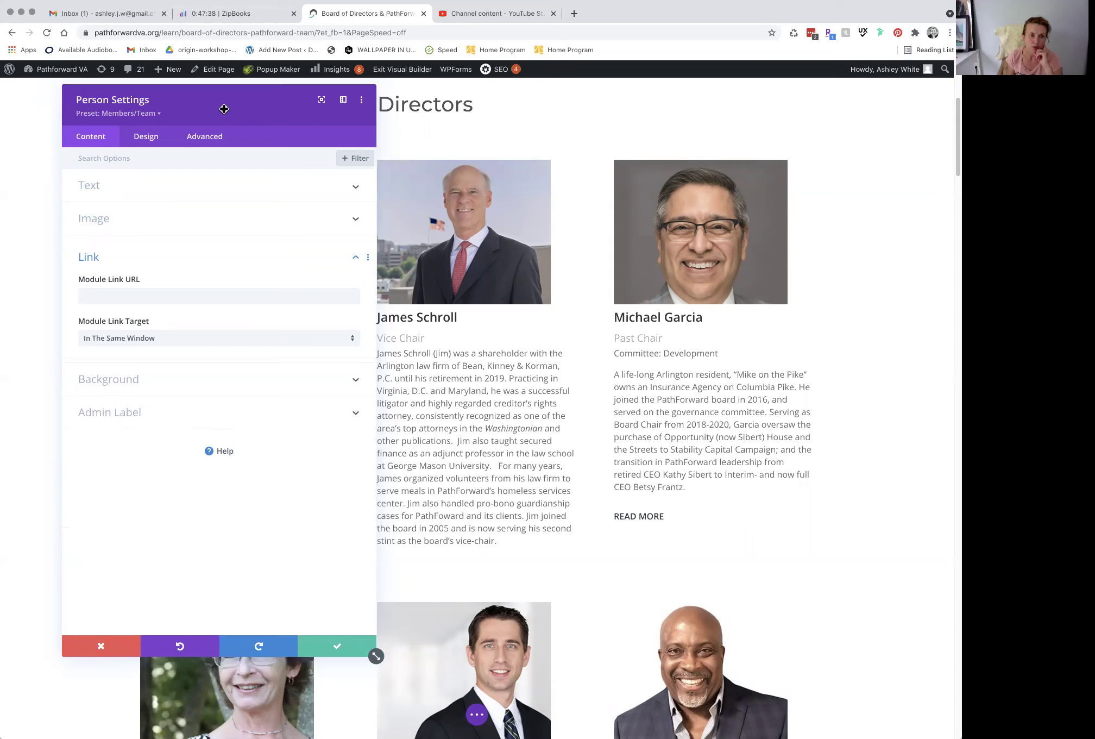
{"action": "left_click_drag", "start_coordinate": [224, 109], "coordinate": [618, 112]}
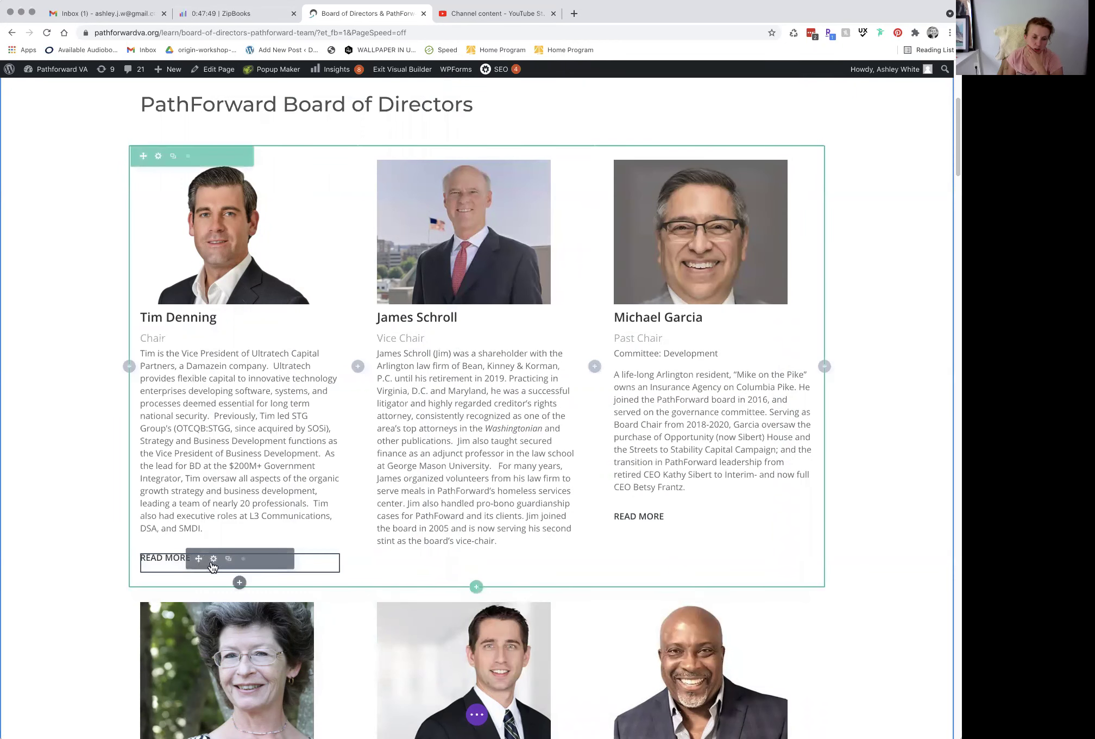
Inspect the title and body text of the Chair's Read More toggle, and close its settings without saving changes.
{"action": "left_click", "coordinate": [213, 559]}
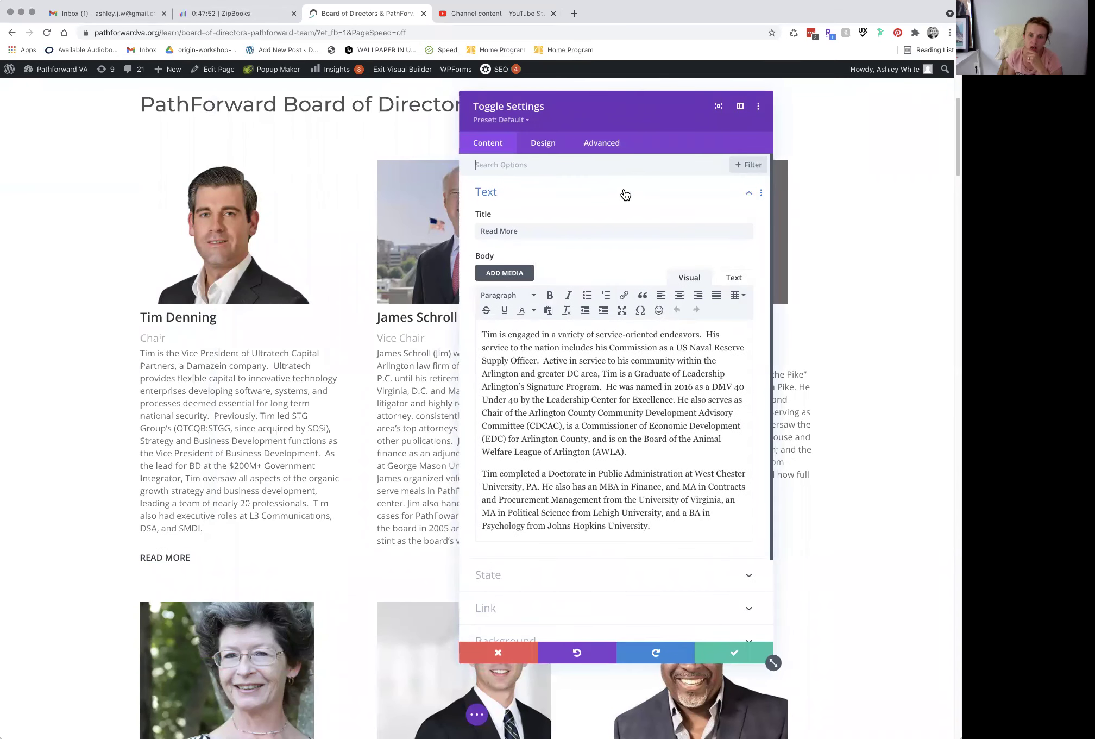
{"action": "scroll", "coordinate": [626, 194], "scroll_direction": "down", "scroll_amount": 1}
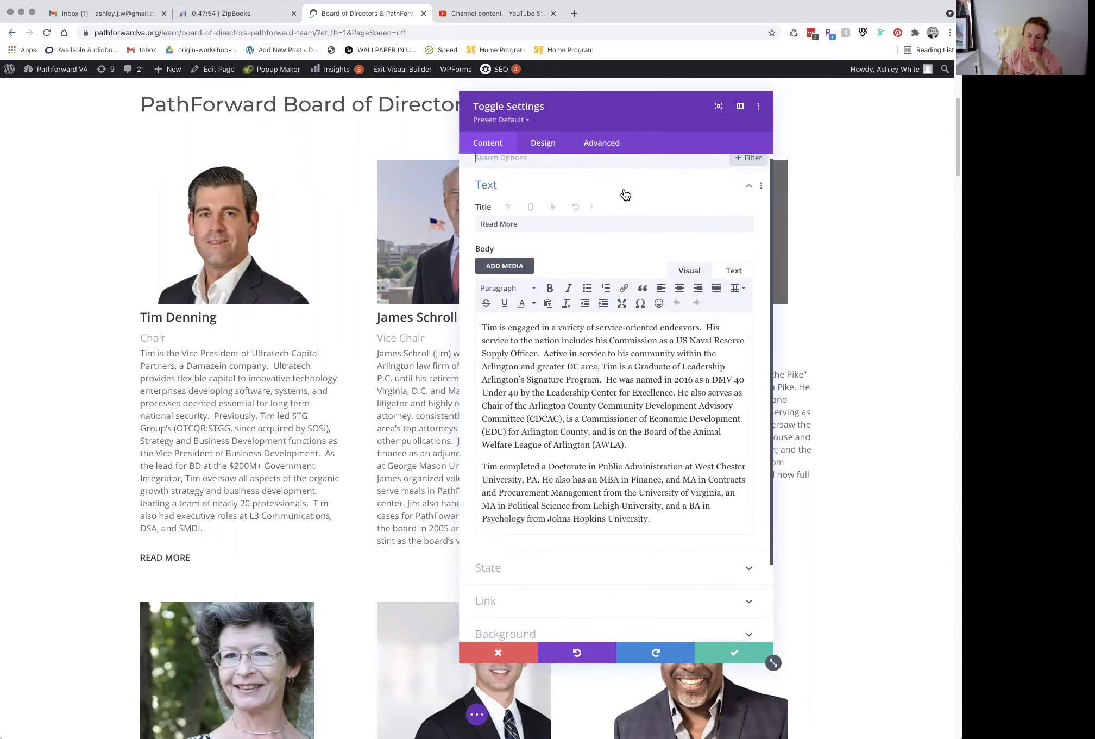
{"action": "scroll", "coordinate": [626, 195], "scroll_direction": "up", "scroll_amount": 1}
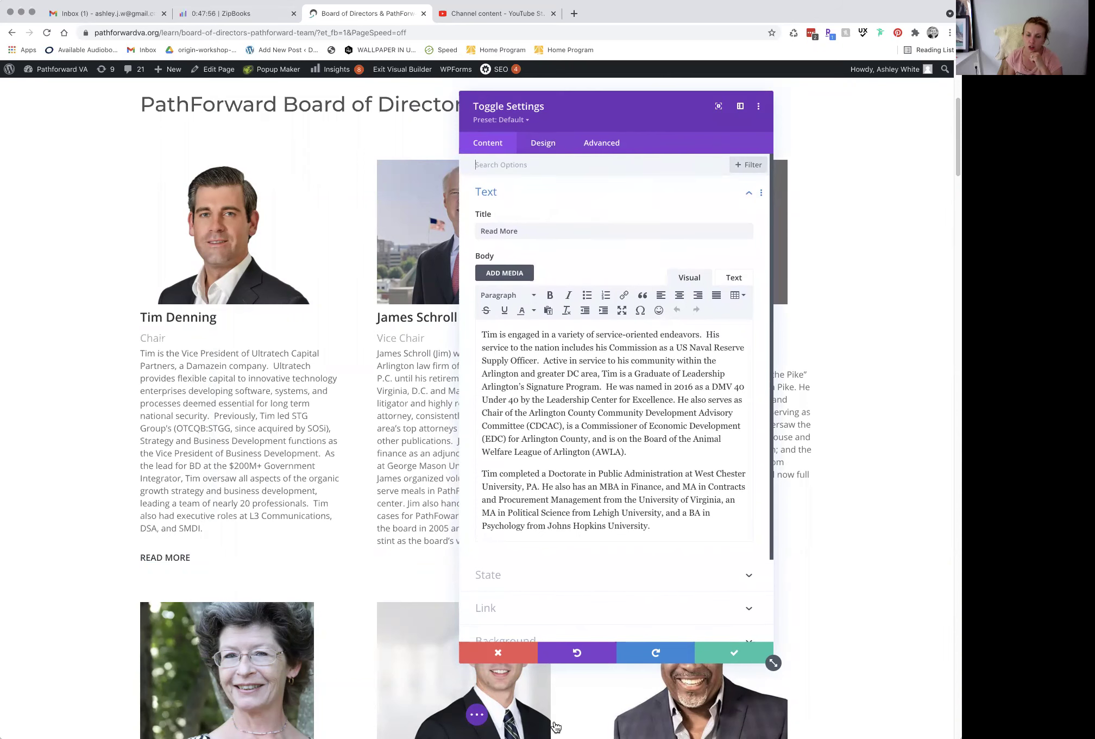
{"action": "left_click", "coordinate": [494, 652]}
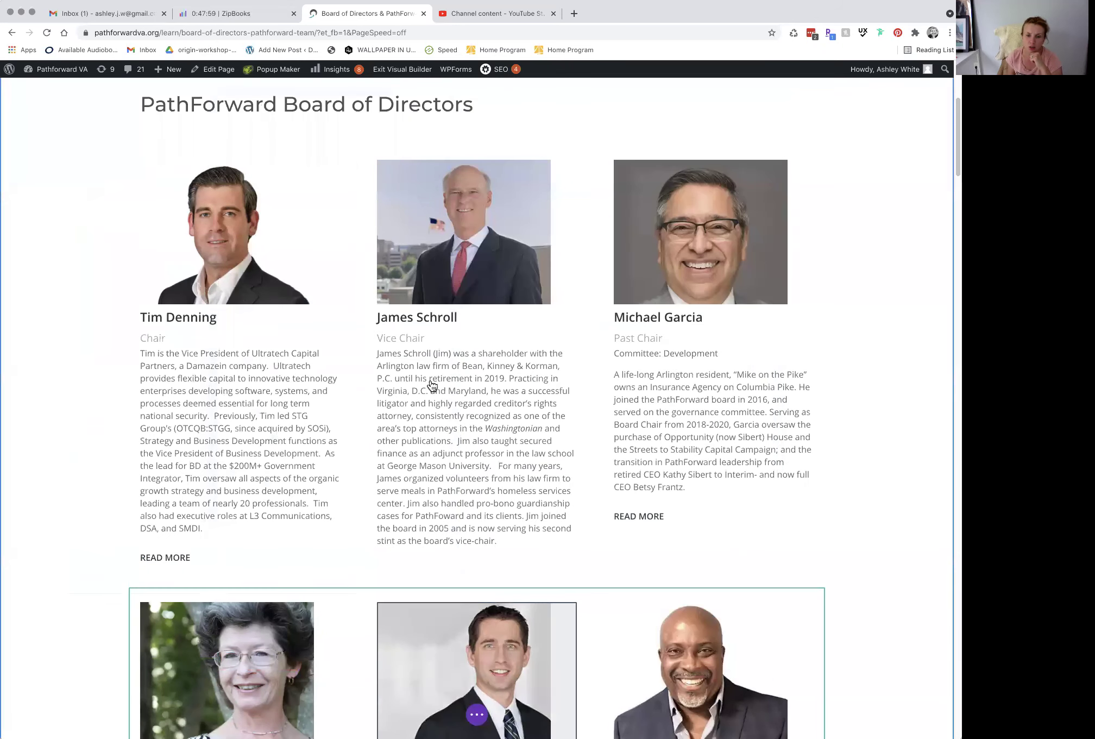
Open the Vice Chair's person settings and examine the module link URL against the rows of board profiles on the page.
{"action": "mouse_move", "coordinate": [439, 255]}
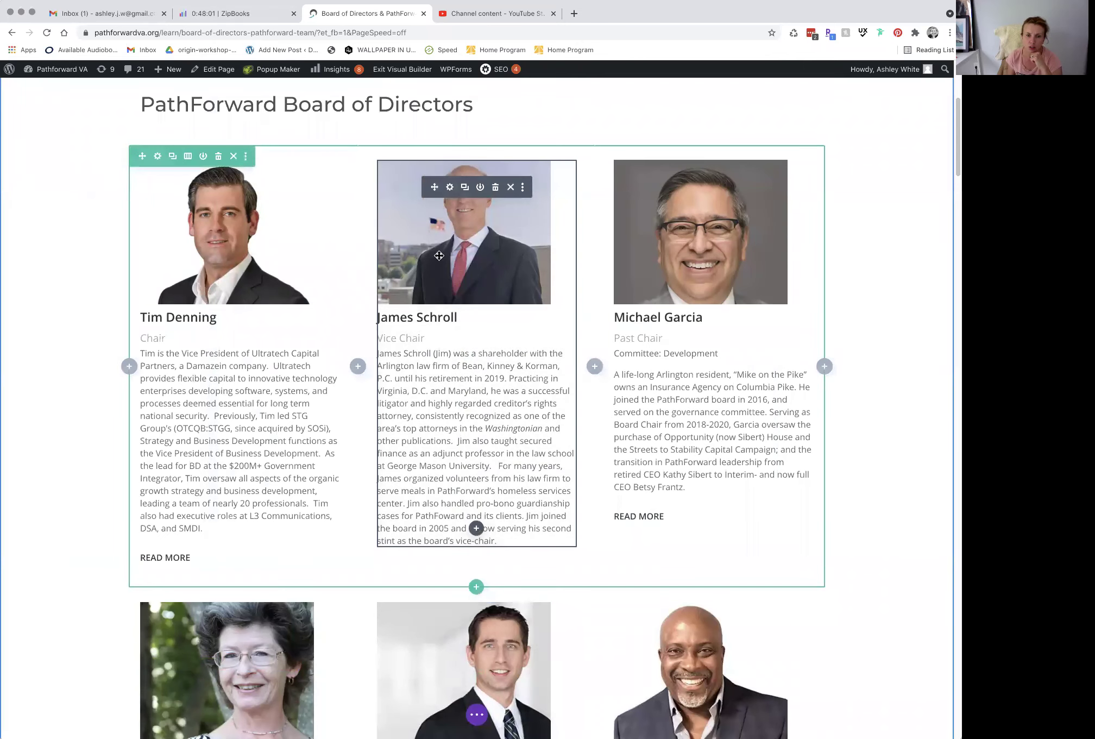
{"action": "left_click", "coordinate": [450, 187]}
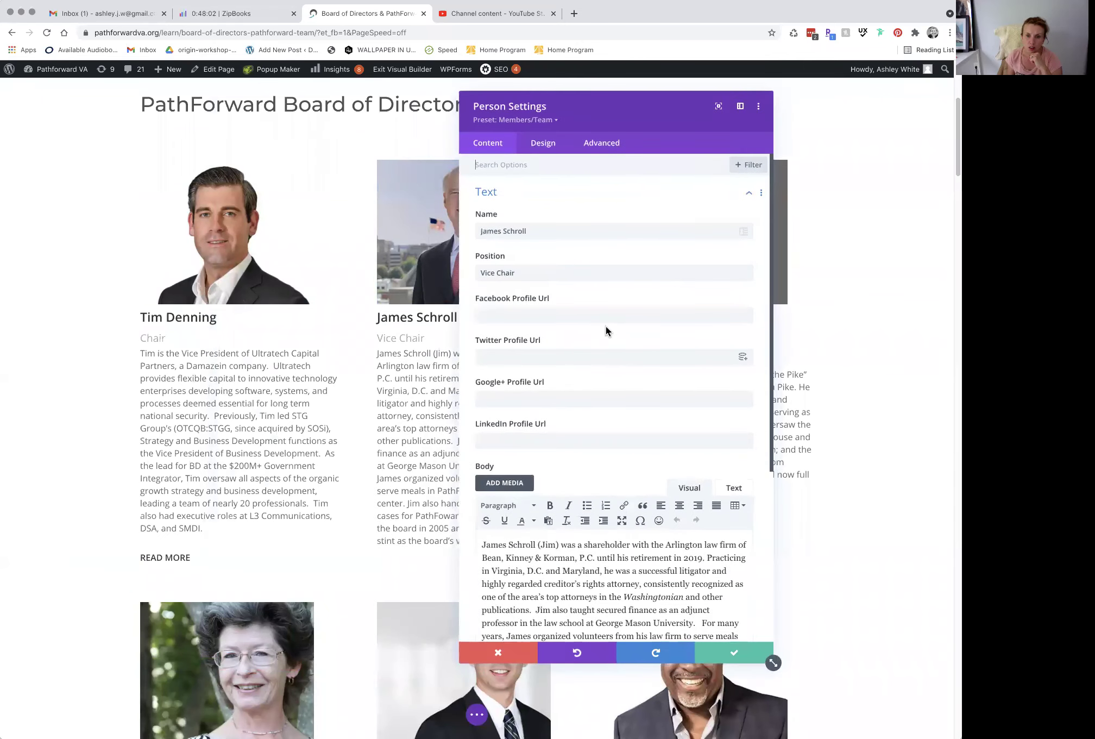
{"action": "scroll", "coordinate": [606, 326], "scroll_direction": "down", "scroll_amount": 5}
{"action": "left_click", "coordinate": [580, 512]}
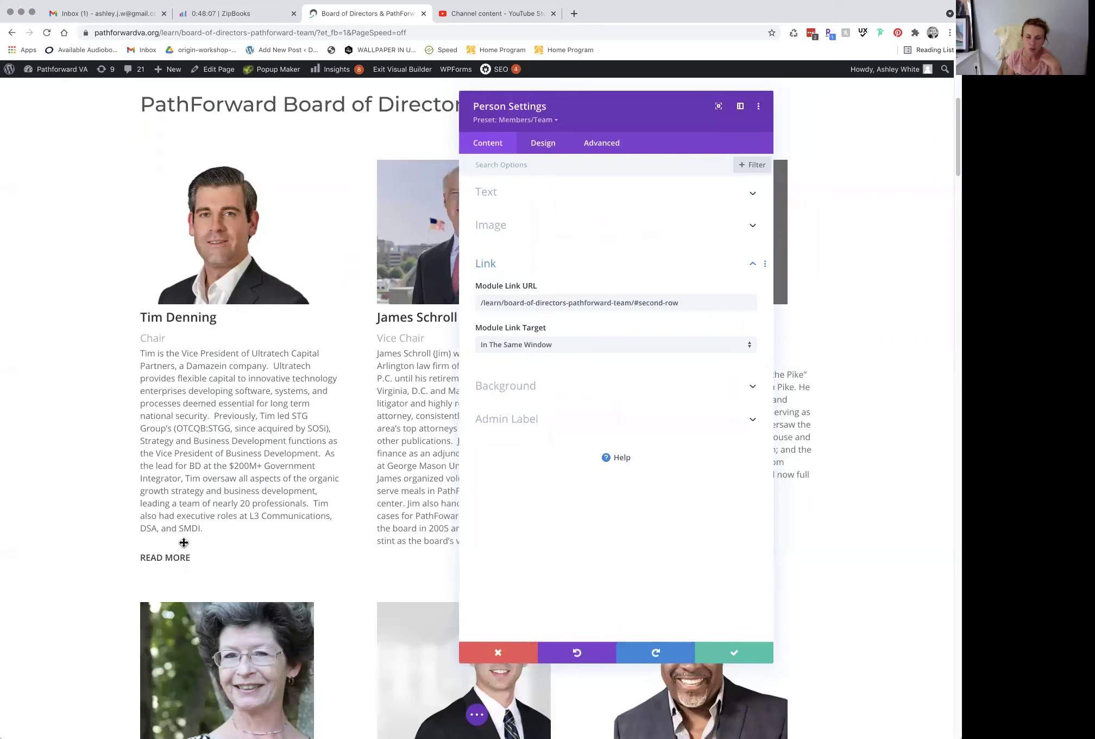
{"action": "left_click_drag", "start_coordinate": [621, 107], "coordinate": [780, 119]}
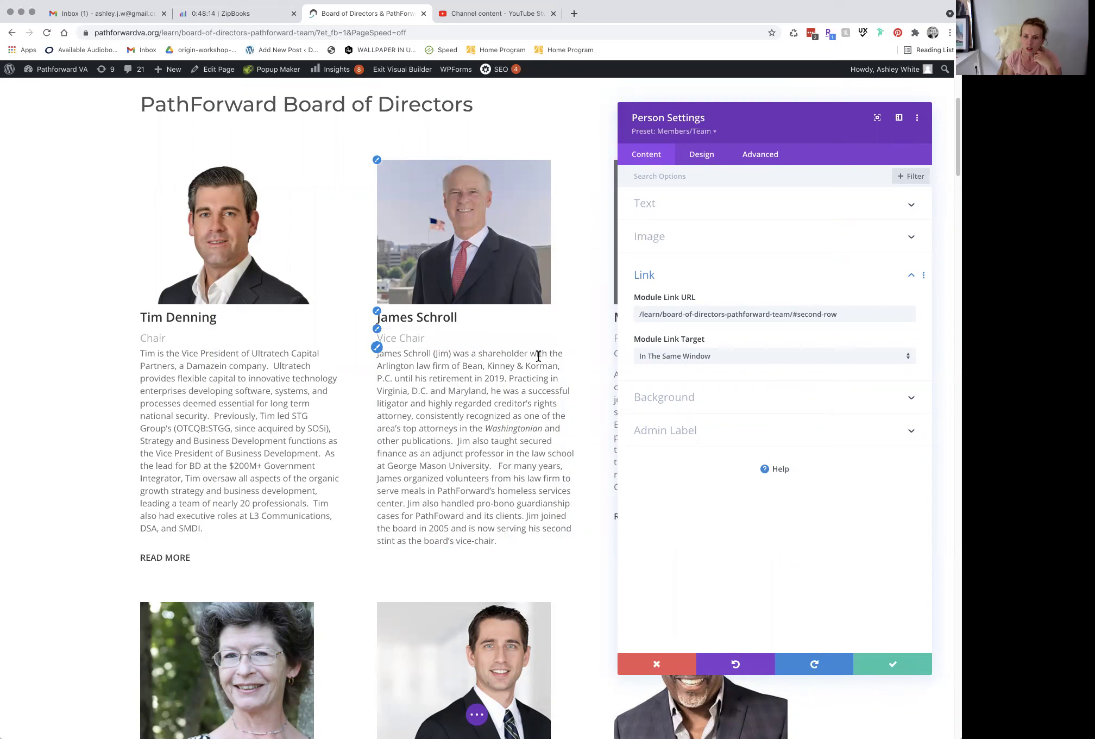
{"action": "scroll", "coordinate": [498, 326], "scroll_direction": "up", "scroll_amount": 5}
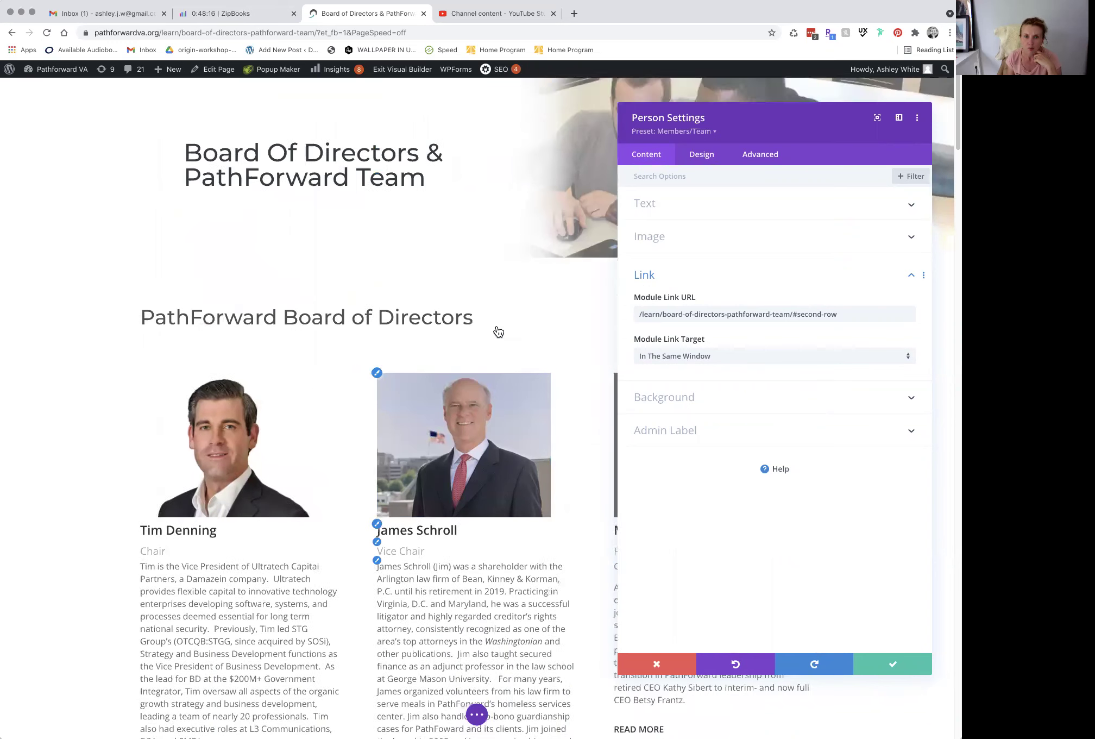
{"action": "scroll", "coordinate": [498, 331], "scroll_direction": "down", "scroll_amount": 10}
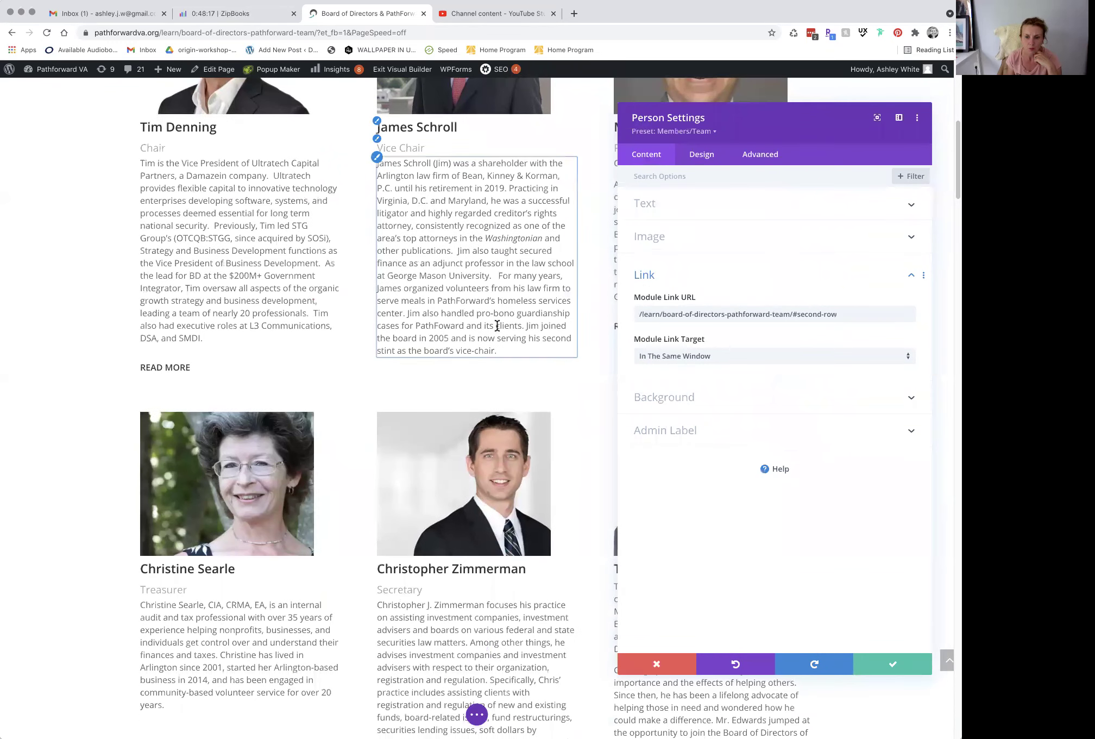
{"action": "scroll", "coordinate": [497, 326], "scroll_direction": "up", "scroll_amount": 3}
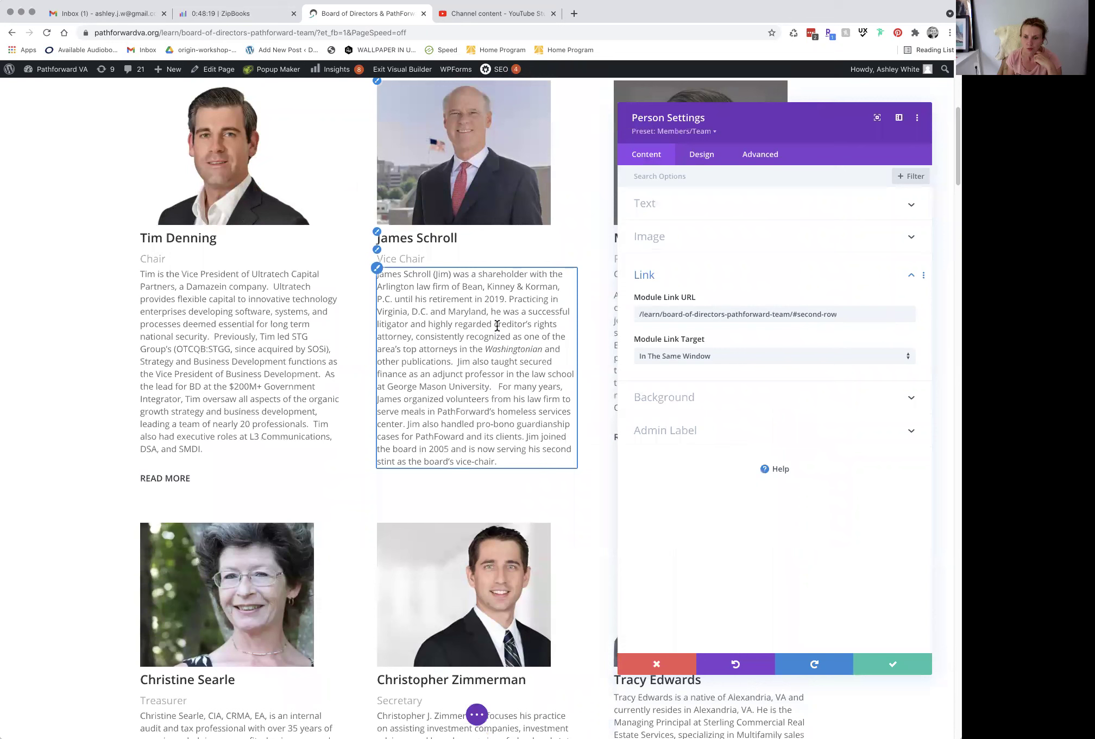
Clear the module link URL from the Vice Chair's person settings and save the module's changes.
{"action": "left_click", "coordinate": [854, 315]}
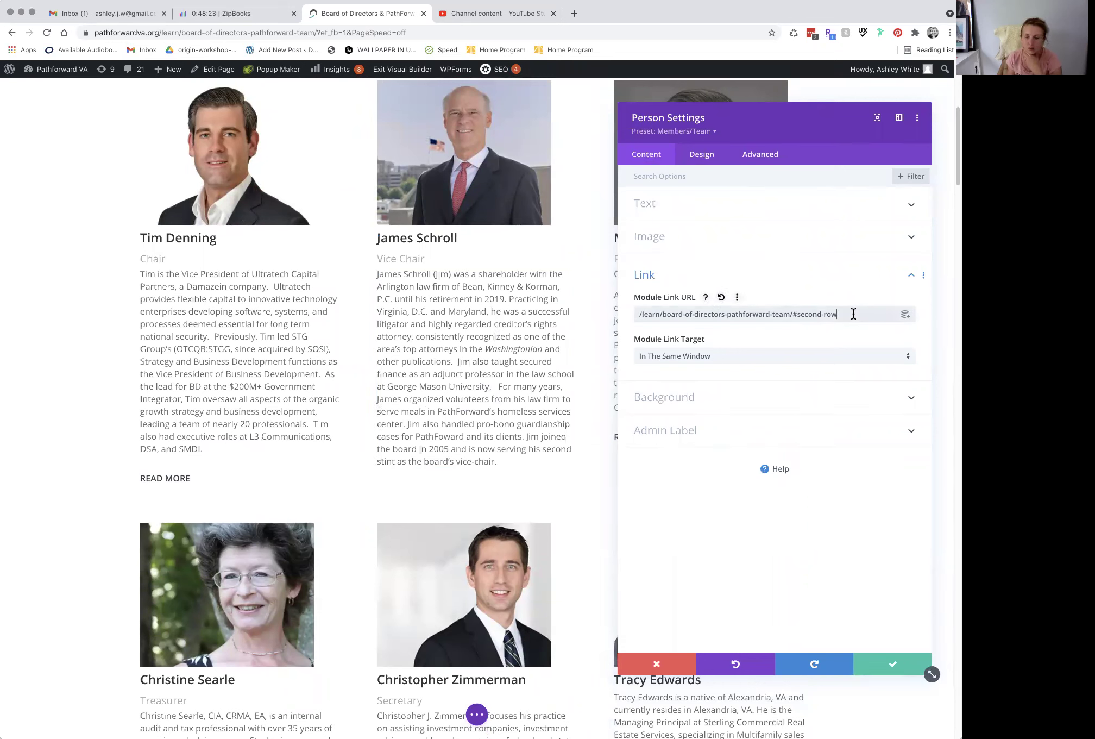
{"action": "key", "text": "super+a"}
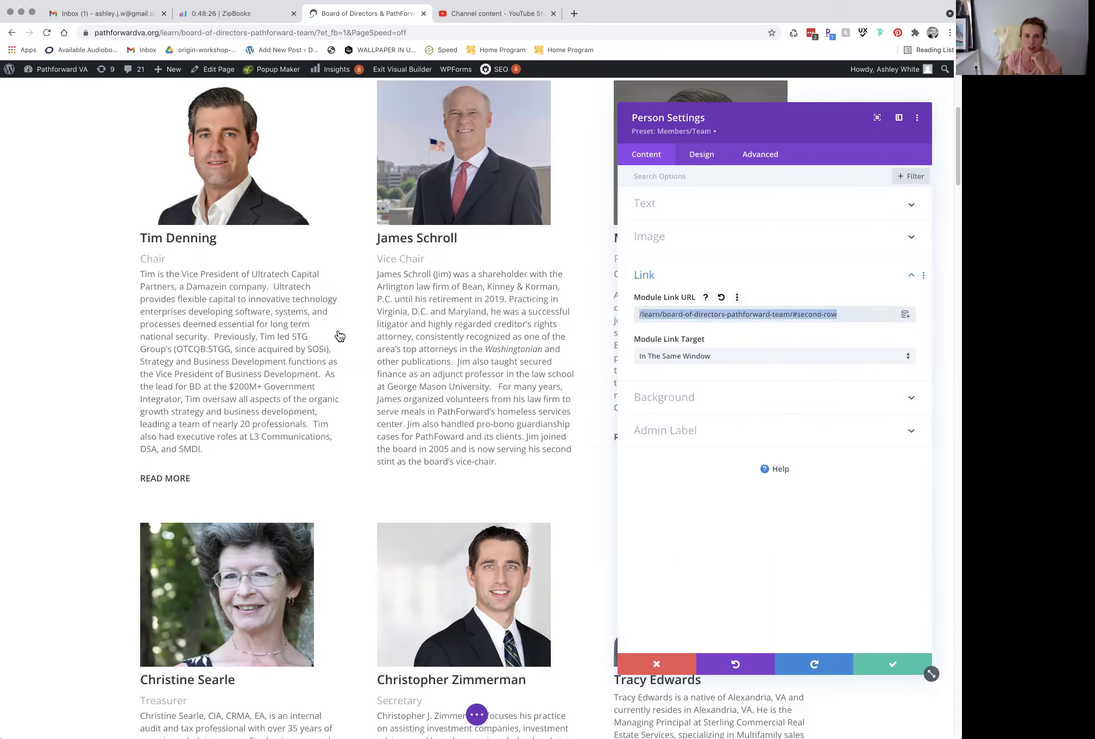
{"action": "scroll", "coordinate": [339, 337], "scroll_direction": "up", "scroll_amount": 6}
{"action": "scroll", "coordinate": [349, 338], "scroll_direction": "down", "scroll_amount": 10}
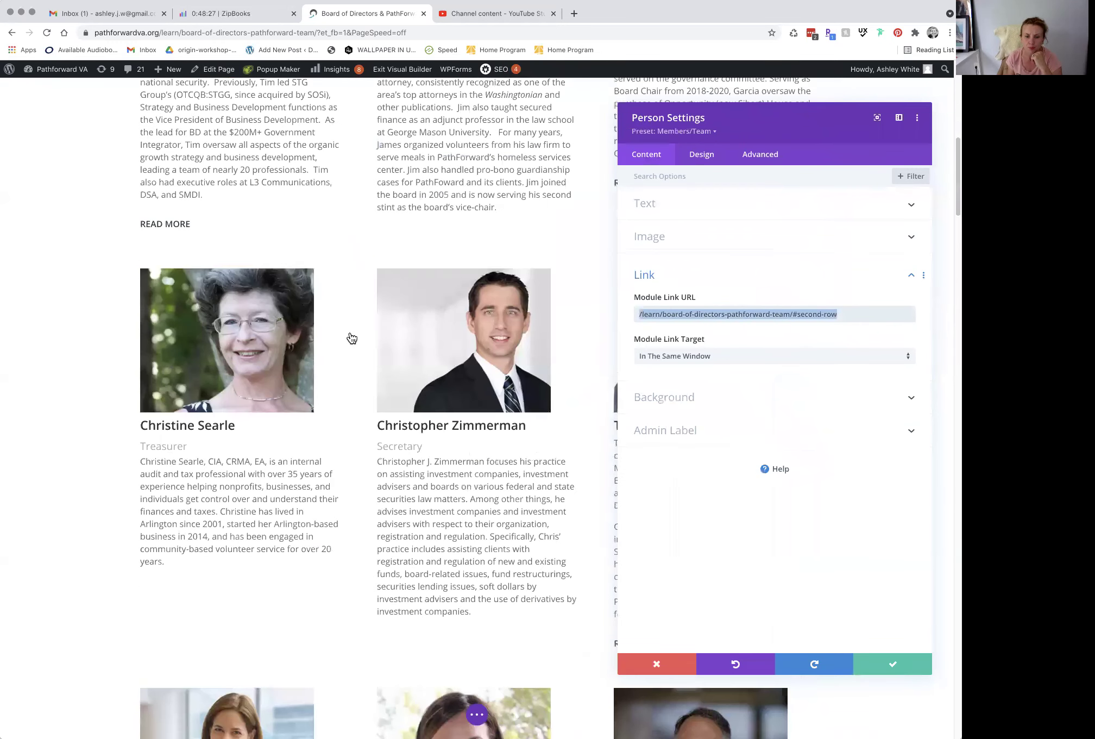
{"action": "scroll", "coordinate": [351, 337], "scroll_direction": "down", "scroll_amount": 2}
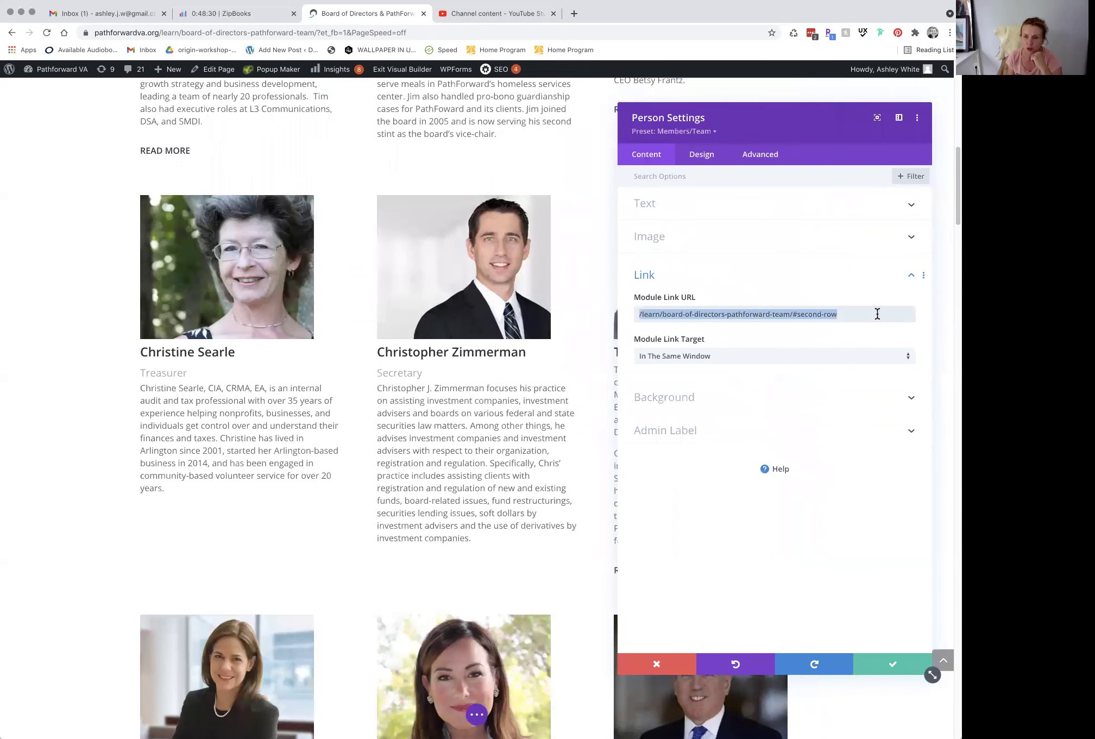
{"action": "scroll", "coordinate": [847, 326], "scroll_direction": "up", "scroll_amount": 3}
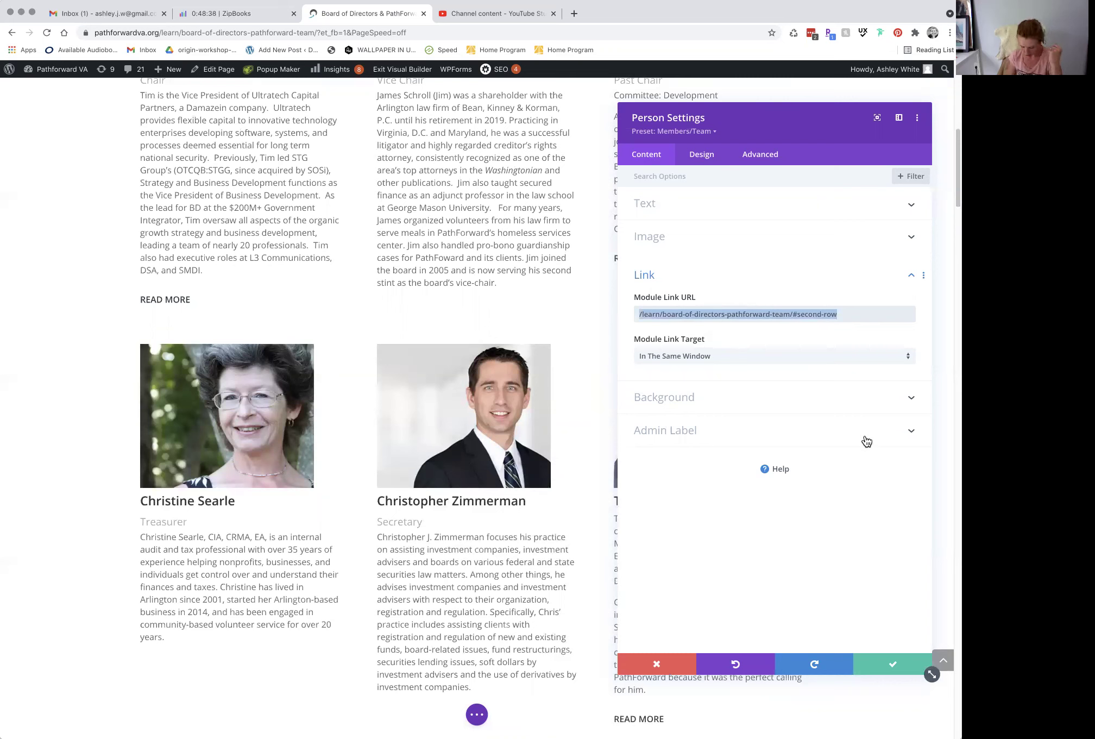
{"action": "key", "text": "BackSpace"}
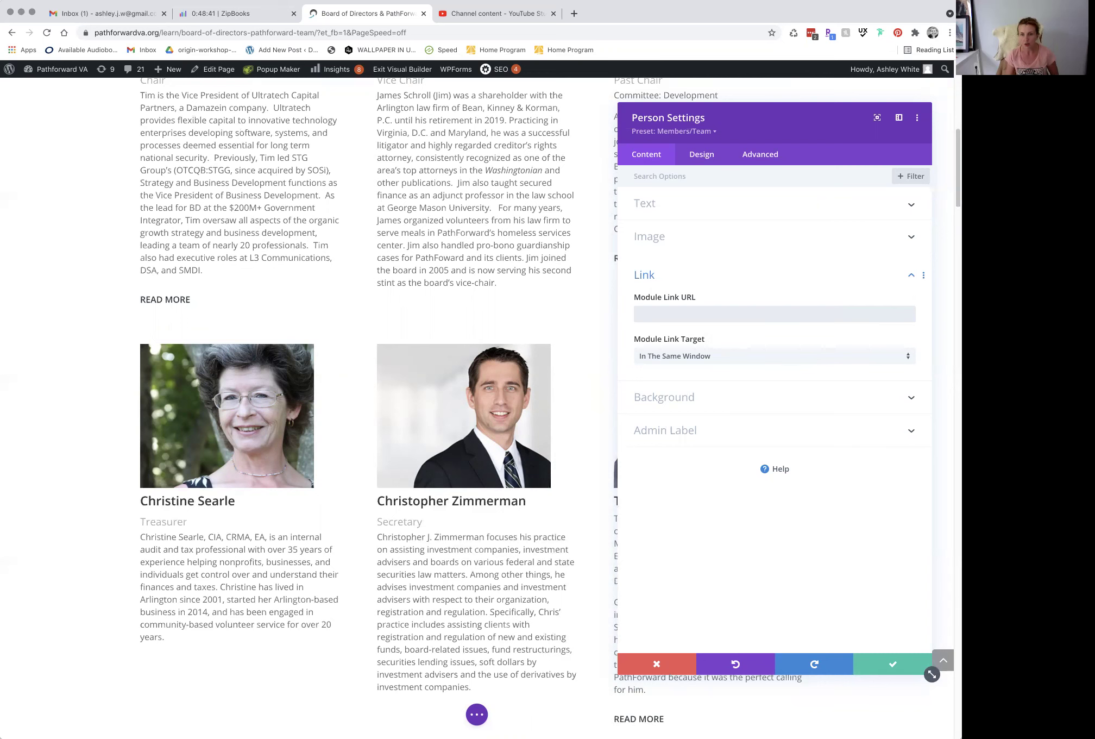
{"action": "left_click", "coordinate": [896, 663]}
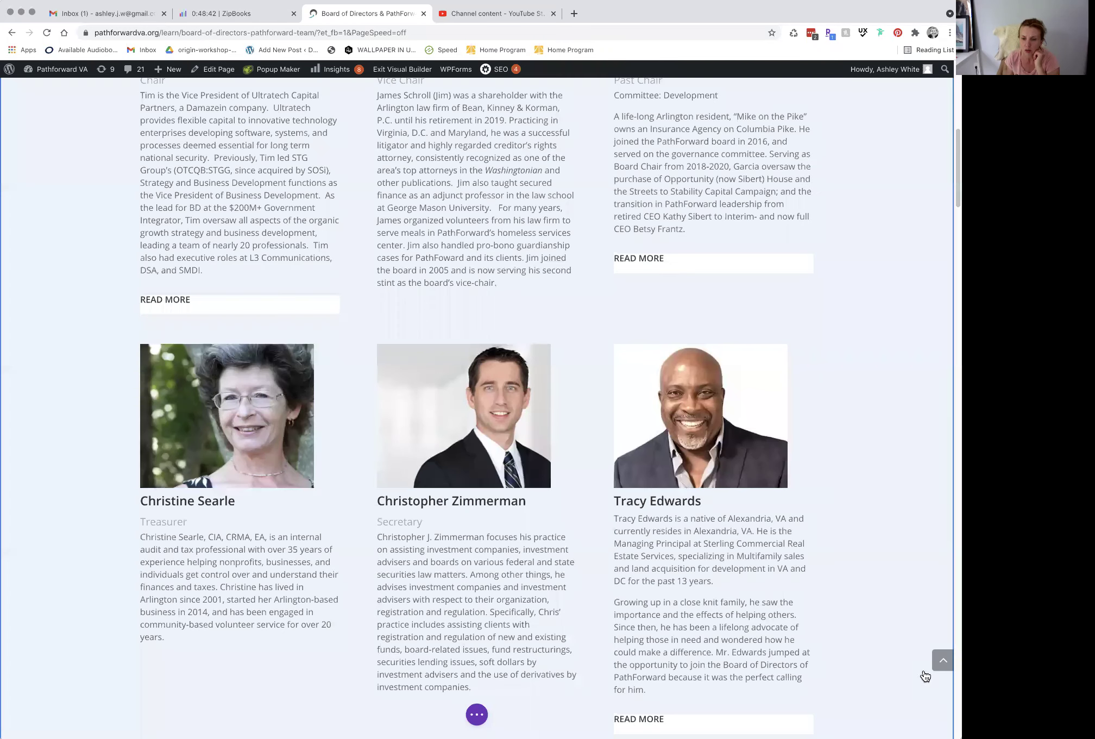
Check the position text in the Vice Chair's person settings, and close them without saving changes.
{"action": "scroll", "coordinate": [869, 591], "scroll_direction": "up", "scroll_amount": 4}
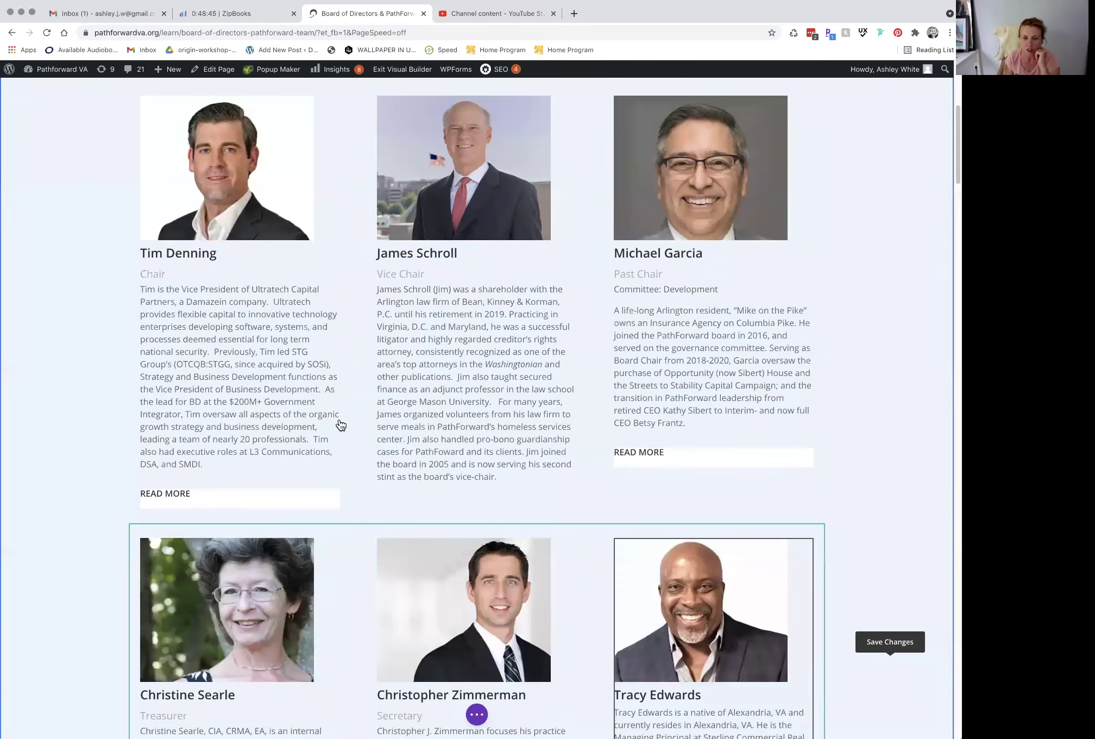
{"action": "scroll", "coordinate": [481, 411], "scroll_direction": "up", "scroll_amount": 1}
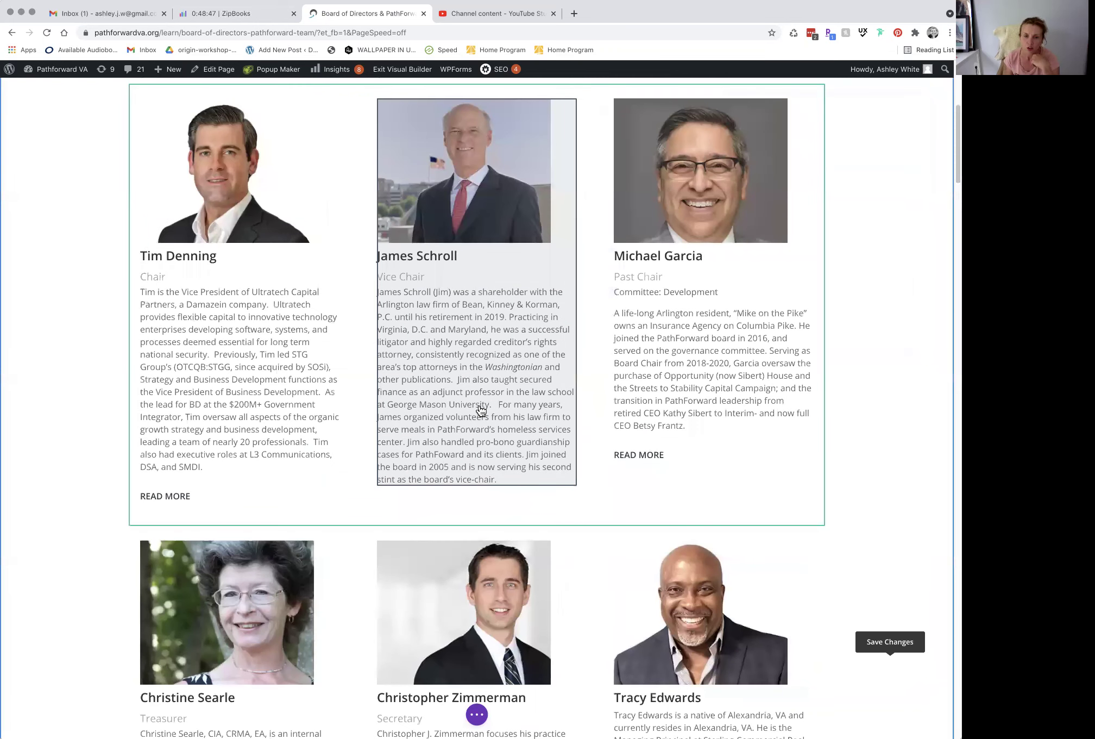
{"action": "scroll", "coordinate": [479, 418], "scroll_direction": "down", "scroll_amount": 1}
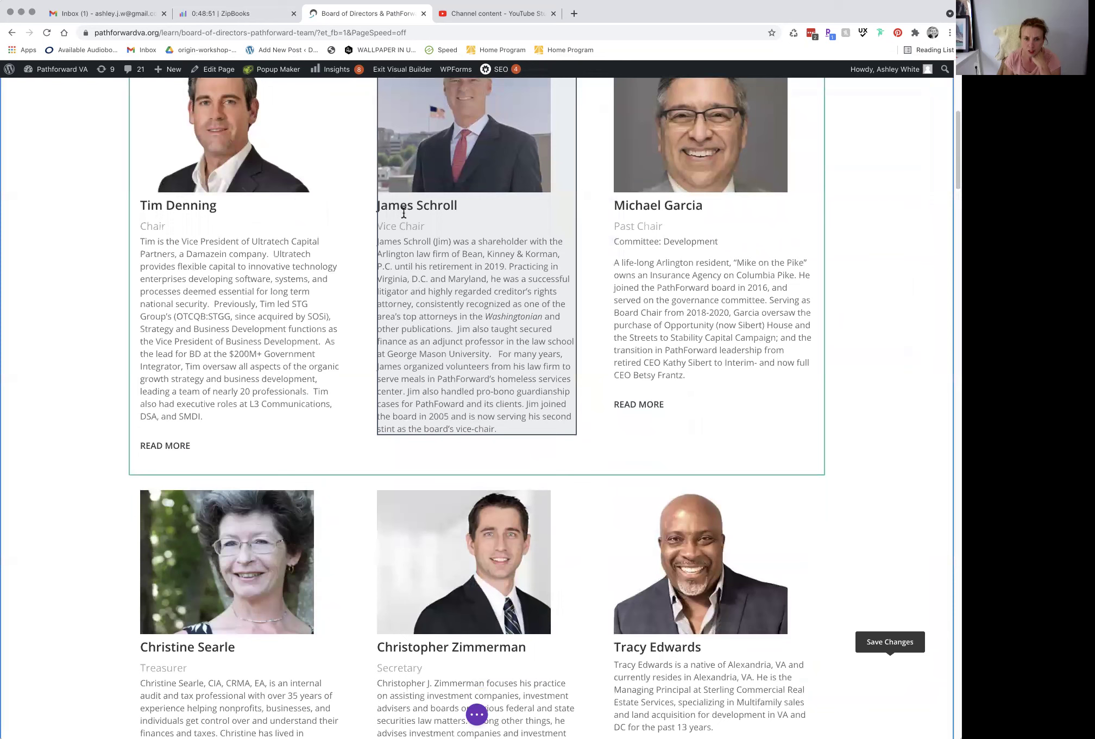
{"action": "scroll", "coordinate": [452, 163], "scroll_direction": "up", "scroll_amount": 1}
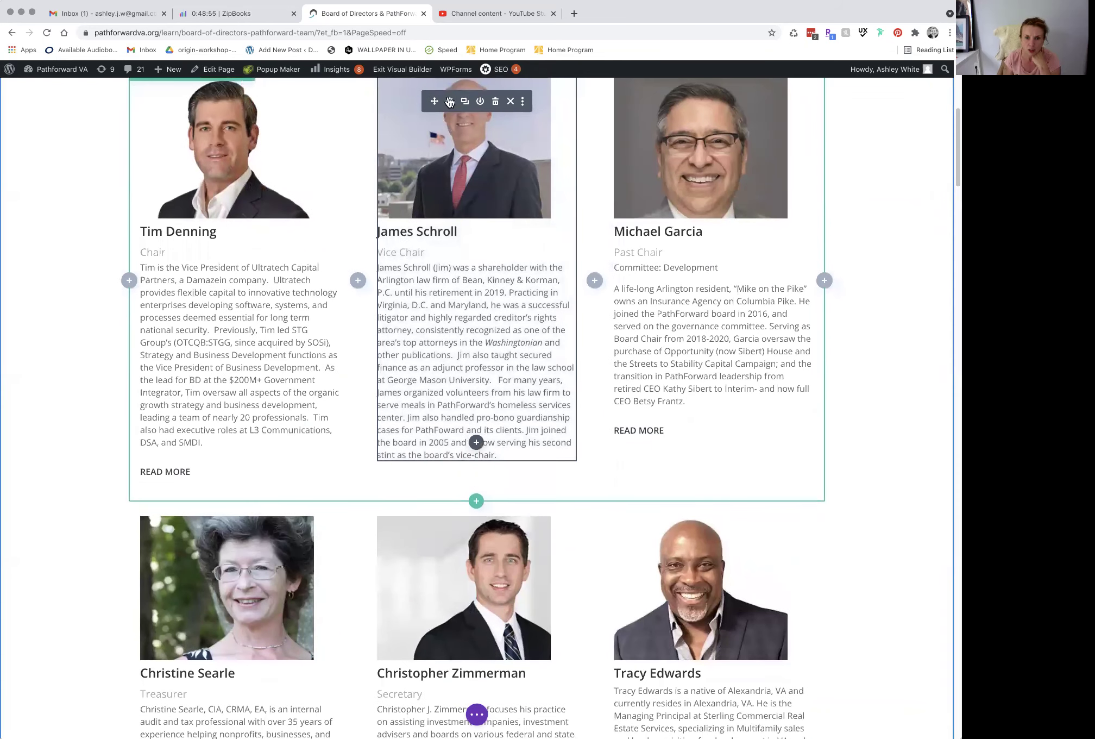
{"action": "left_click", "coordinate": [449, 103]}
{"action": "left_click", "coordinate": [726, 284]}
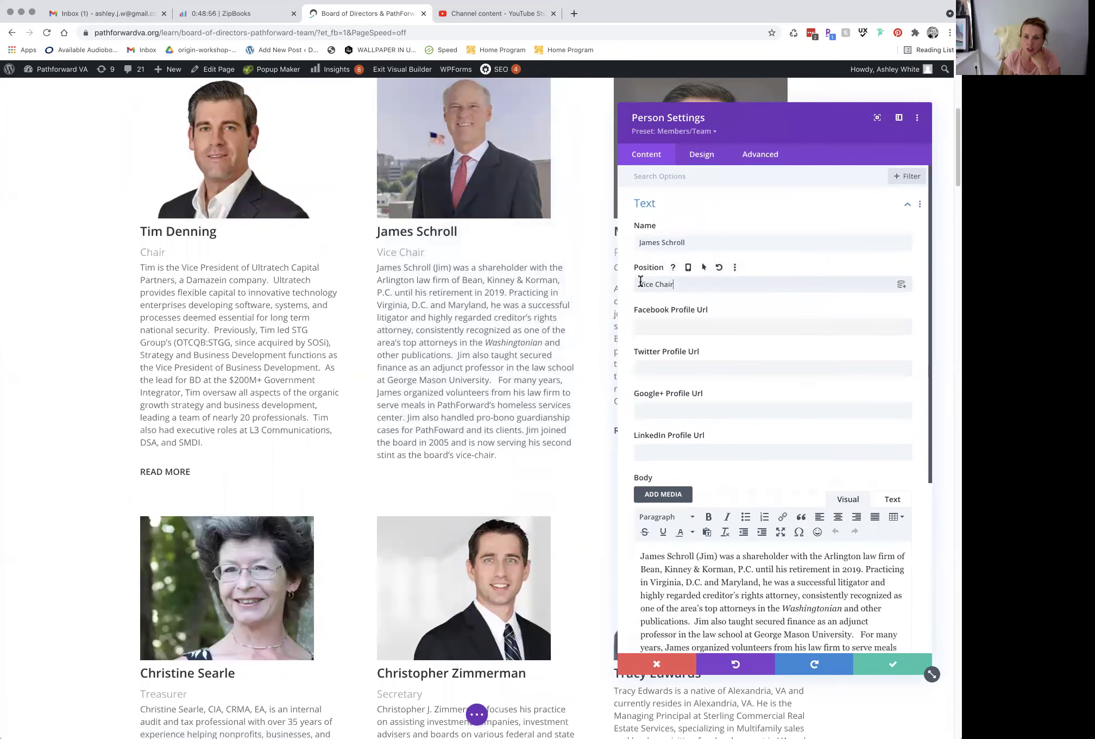
{"action": "triple_click", "coordinate": [640, 281]}
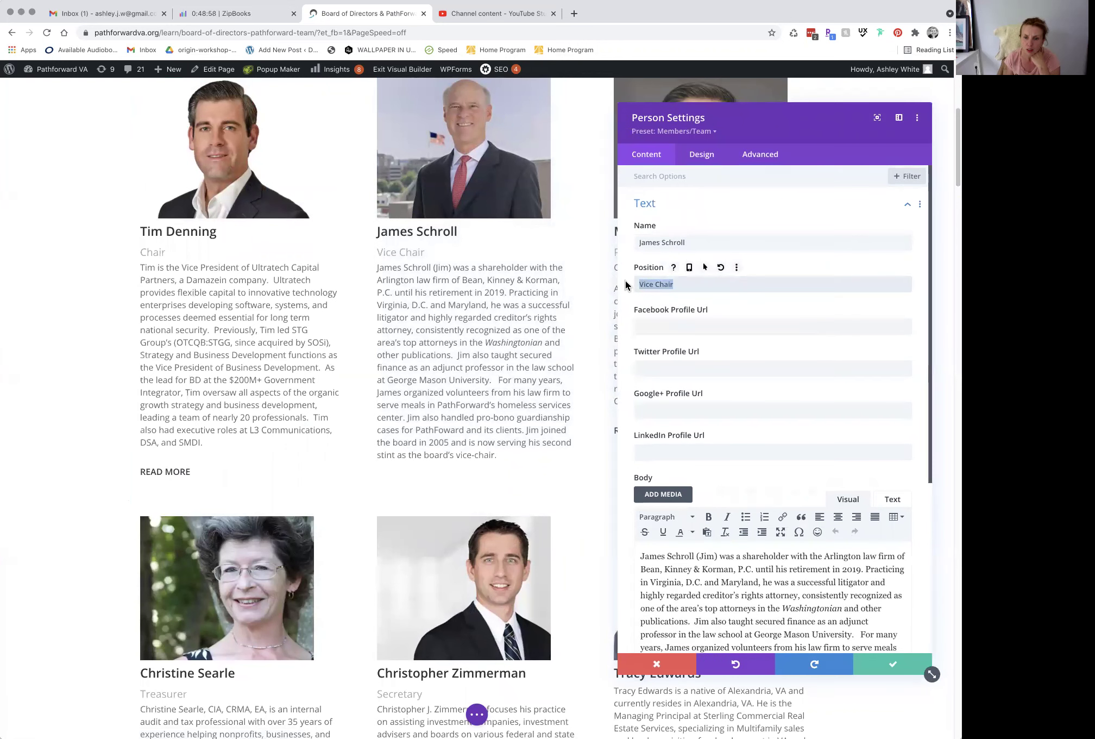
{"action": "left_click", "coordinate": [657, 667]}
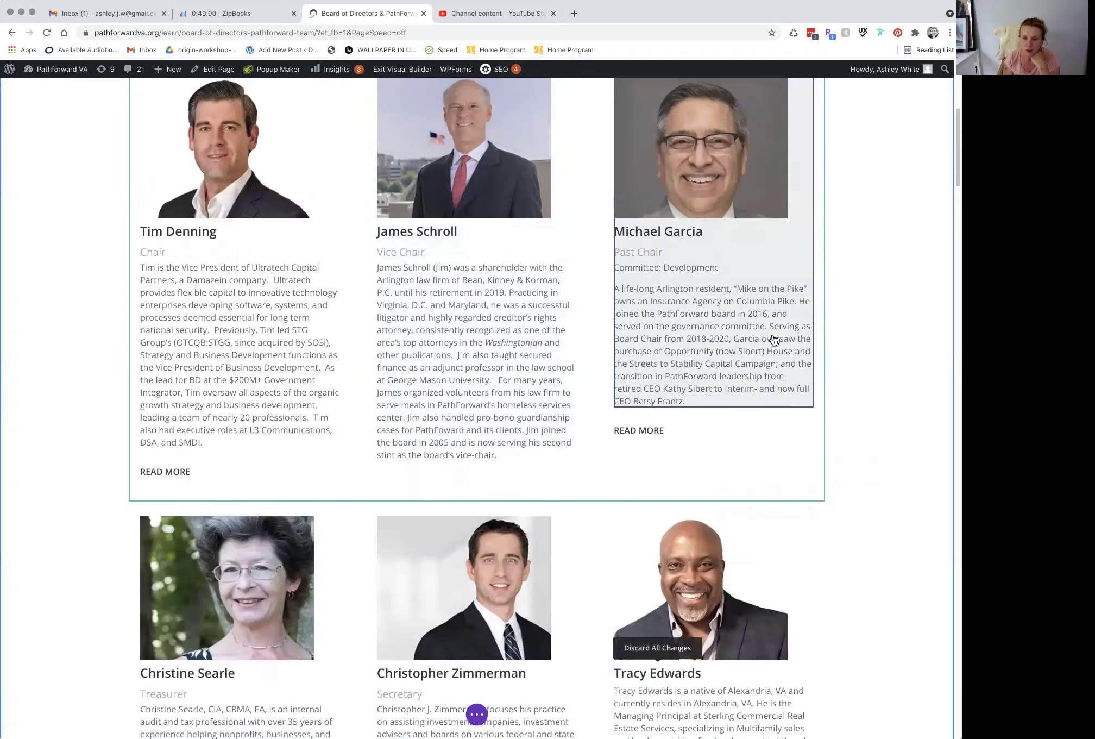
Duplicate the last board member profile above the Emeritus Council section and move the copy into the row's empty third column.
{"action": "scroll", "coordinate": [774, 340], "scroll_direction": "down", "scroll_amount": 10}
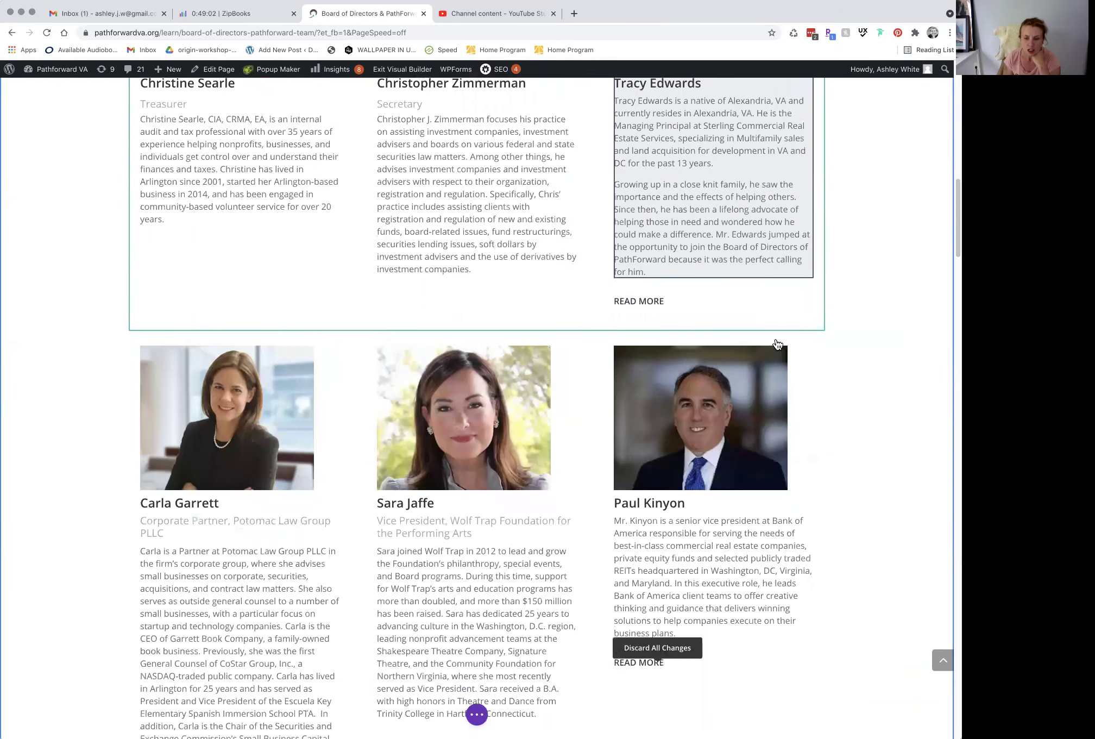
{"action": "scroll", "coordinate": [776, 344], "scroll_direction": "down", "scroll_amount": 19}
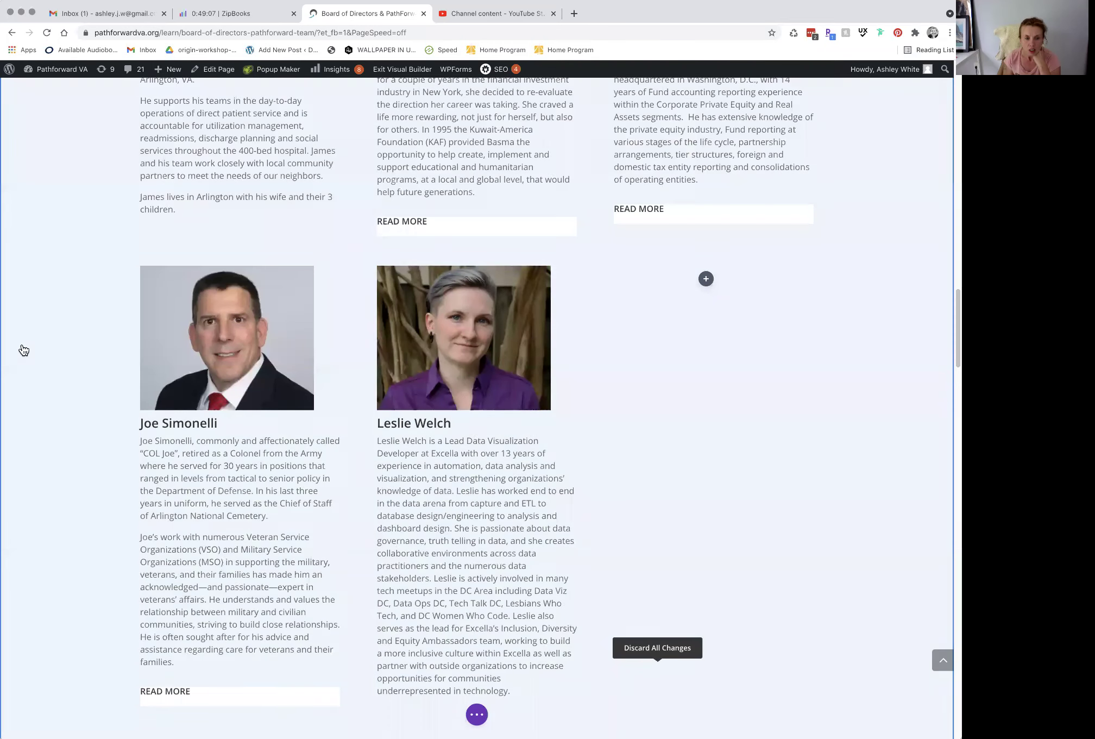
{"action": "scroll", "coordinate": [44, 346], "scroll_direction": "down", "scroll_amount": 1}
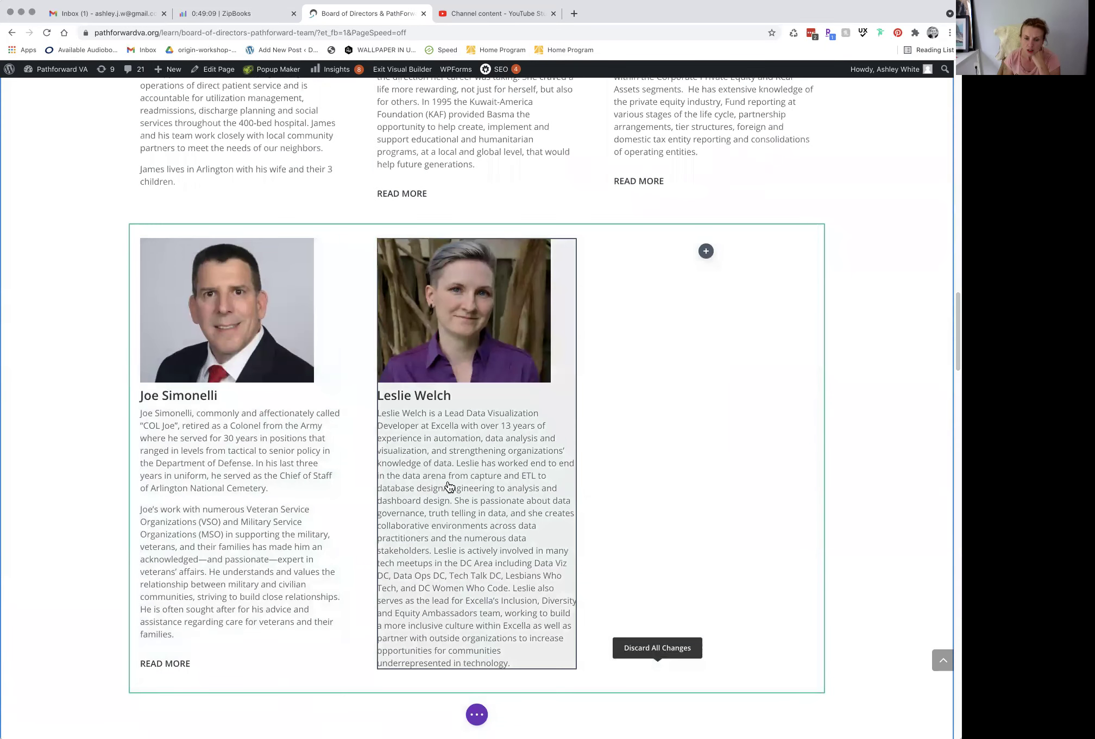
{"action": "mouse_move", "coordinate": [462, 481]}
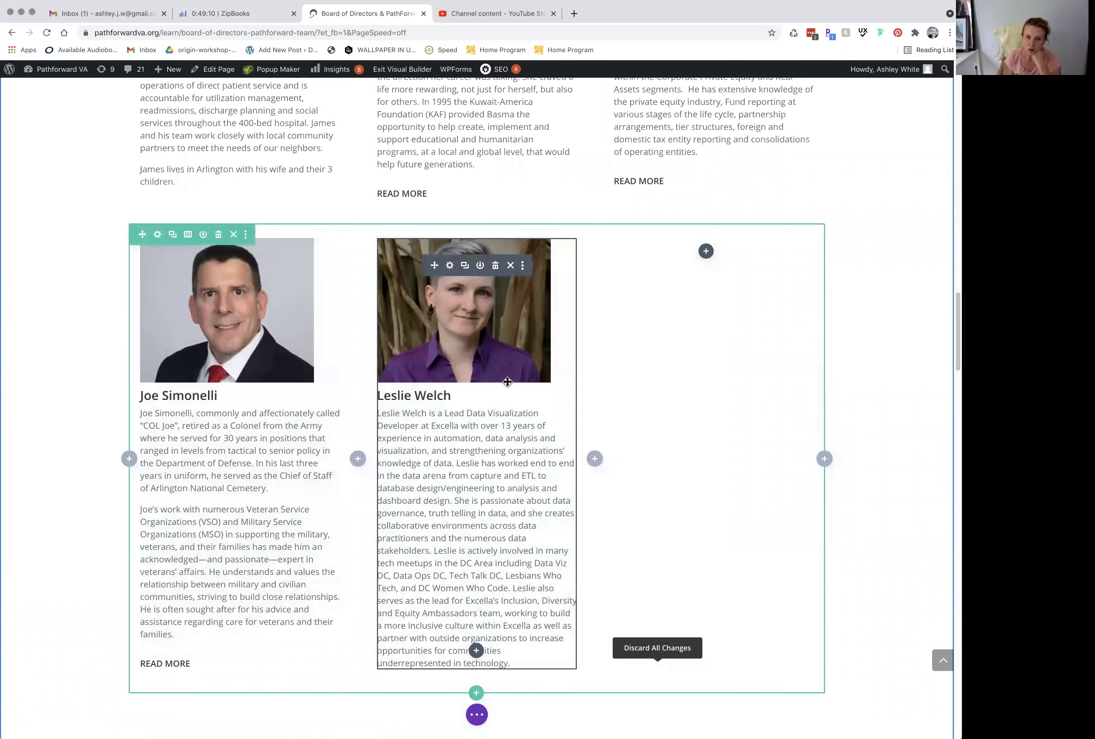
{"action": "left_click", "coordinate": [465, 266]}
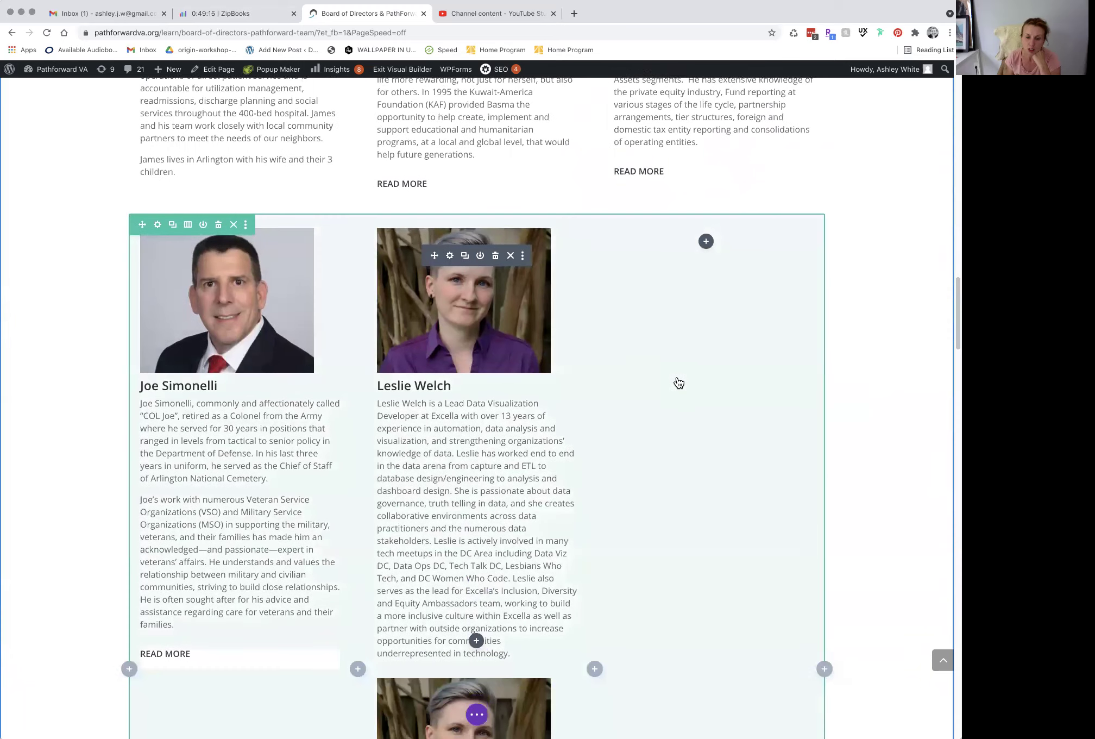
{"action": "scroll", "coordinate": [679, 383], "scroll_direction": "down", "scroll_amount": 3}
{"action": "key", "text": "super+z"}
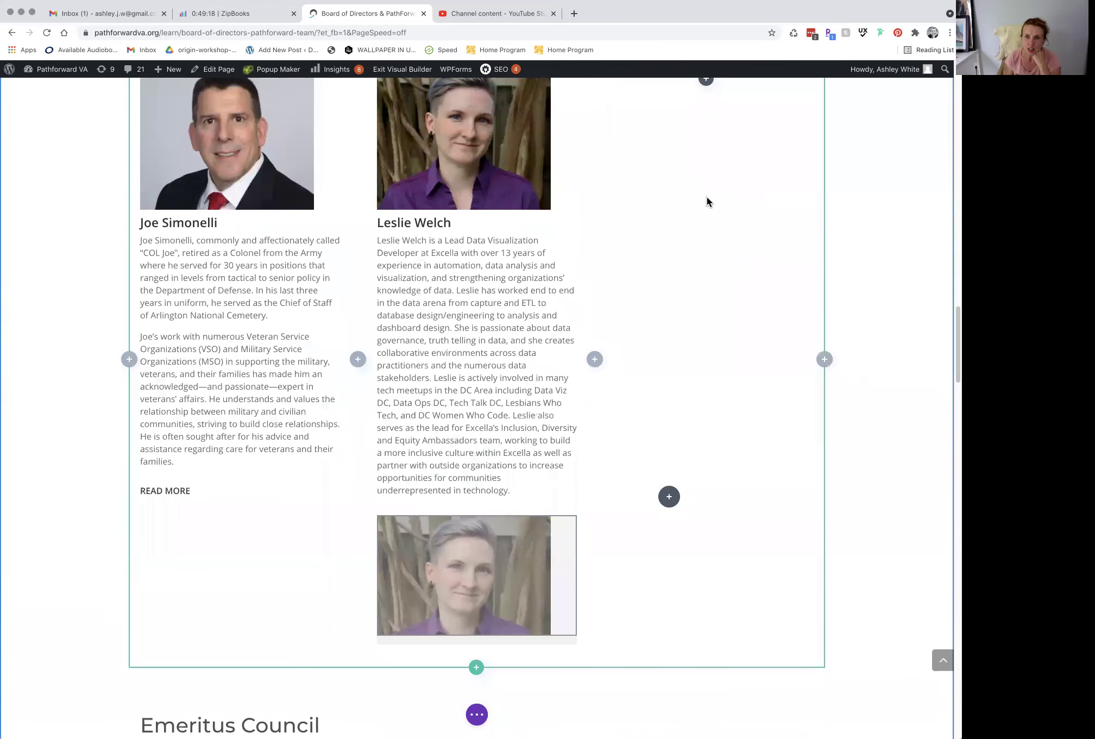
{"action": "scroll", "coordinate": [706, 179], "scroll_direction": "up", "scroll_amount": 2}
{"action": "left_click", "coordinate": [710, 187]}
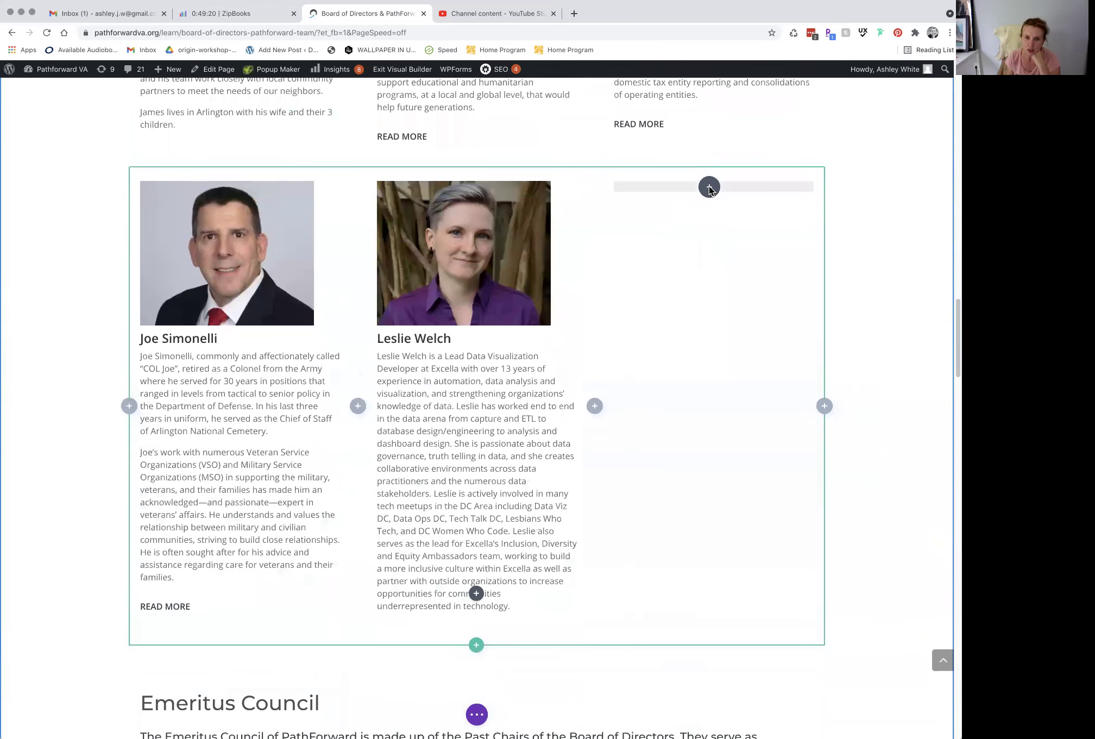
{"action": "left_click_drag", "start_coordinate": [709, 187], "coordinate": [717, 195]}
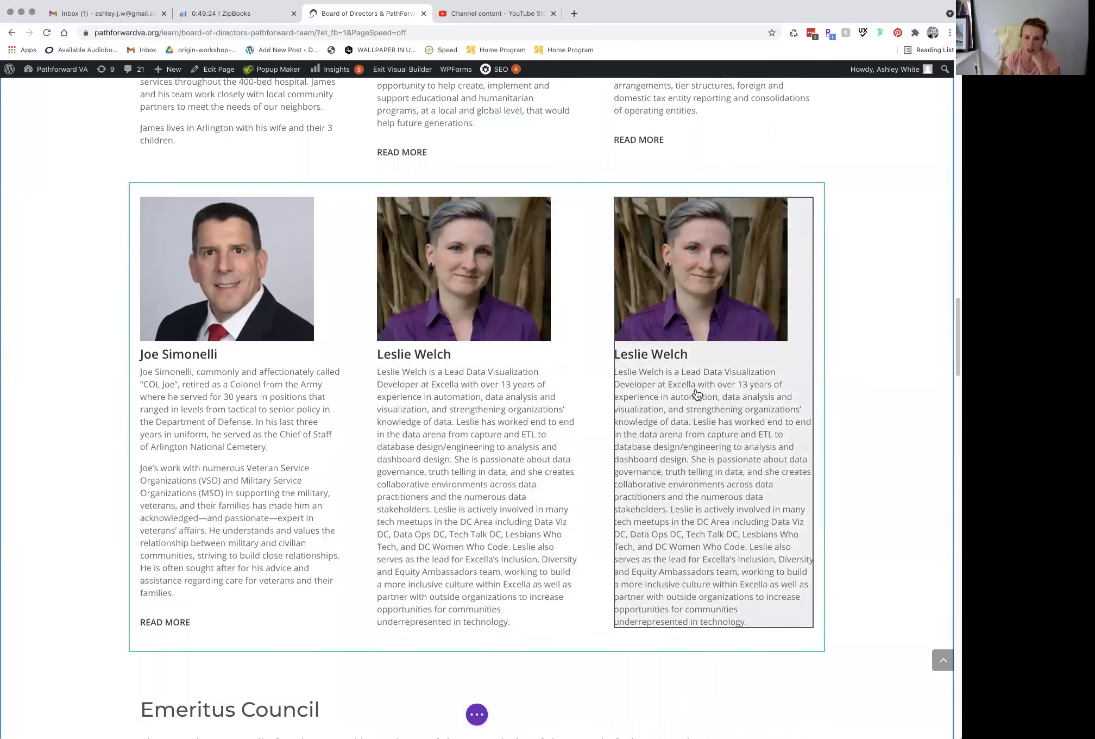
Set the copied profile's name to "New name" and its position to "person".
{"action": "mouse_move", "coordinate": [672, 266]}
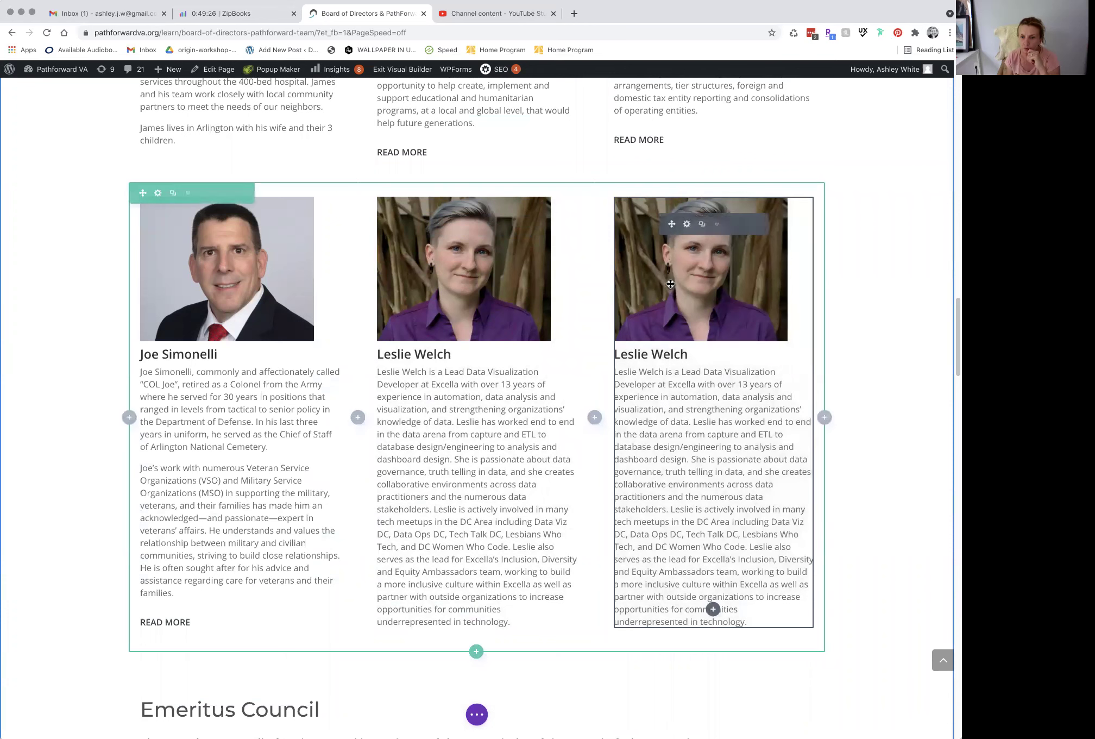
{"action": "left_click", "coordinate": [687, 225]}
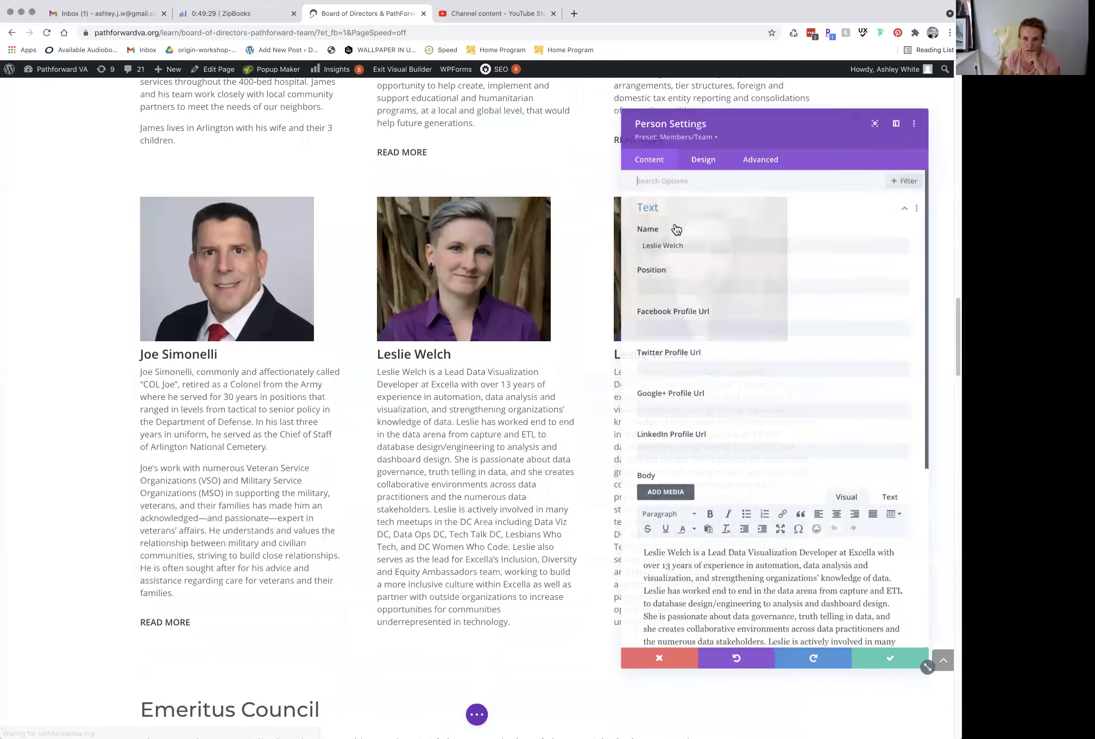
{"action": "left_click_drag", "start_coordinate": [683, 243], "coordinate": [677, 225]}
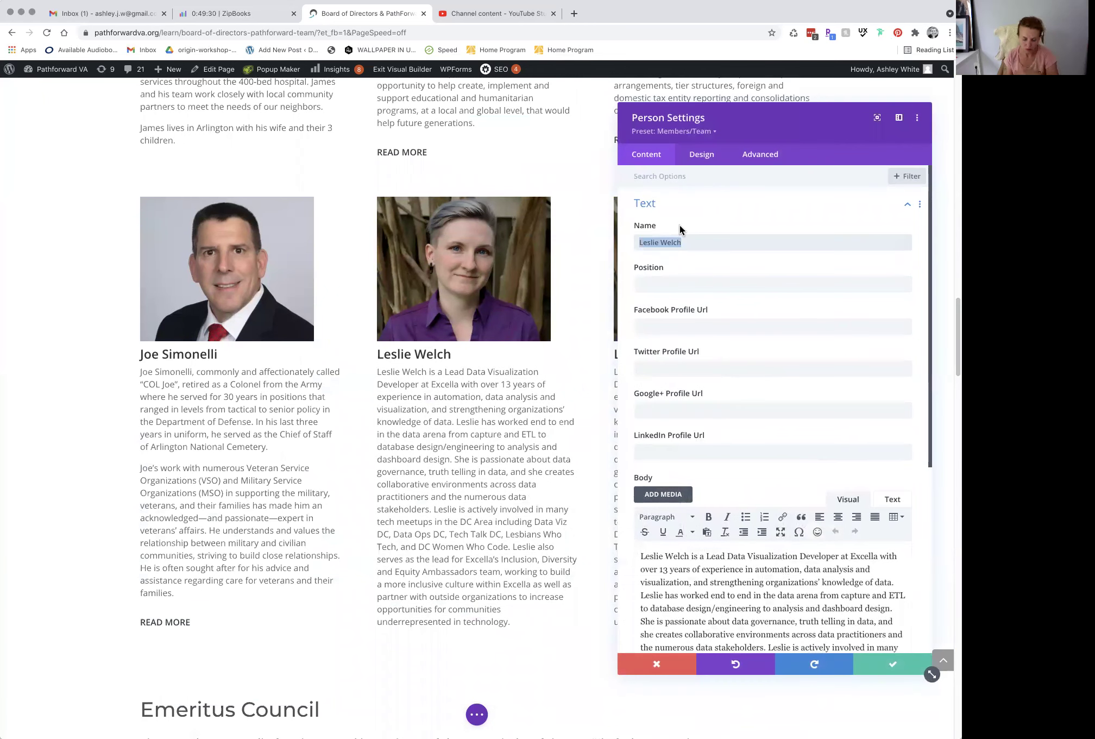
{"action": "type", "text": "New name"}
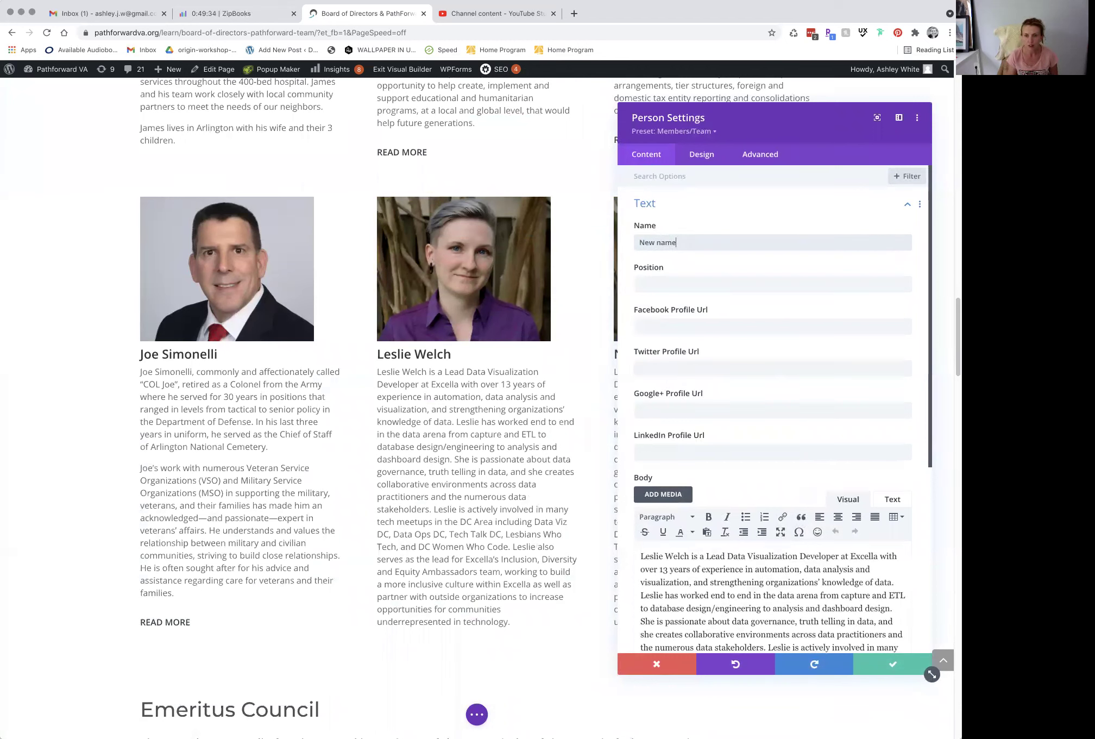
{"action": "left_click", "coordinate": [666, 282]}
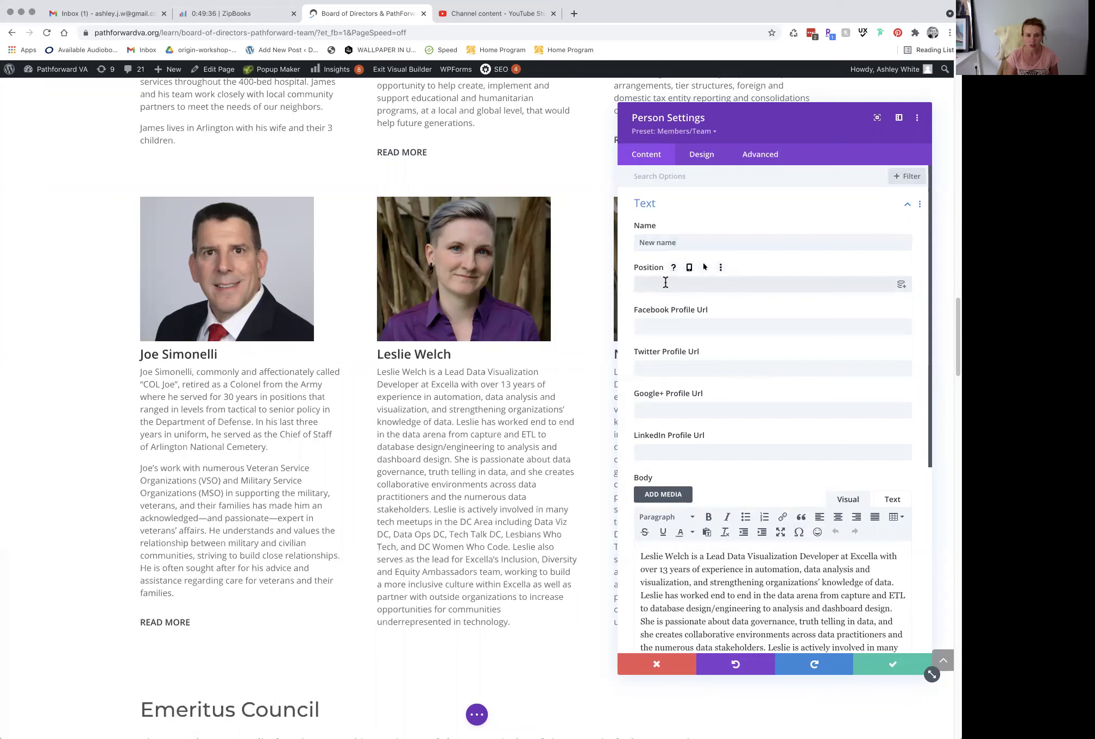
{"action": "type", "text": "person"}
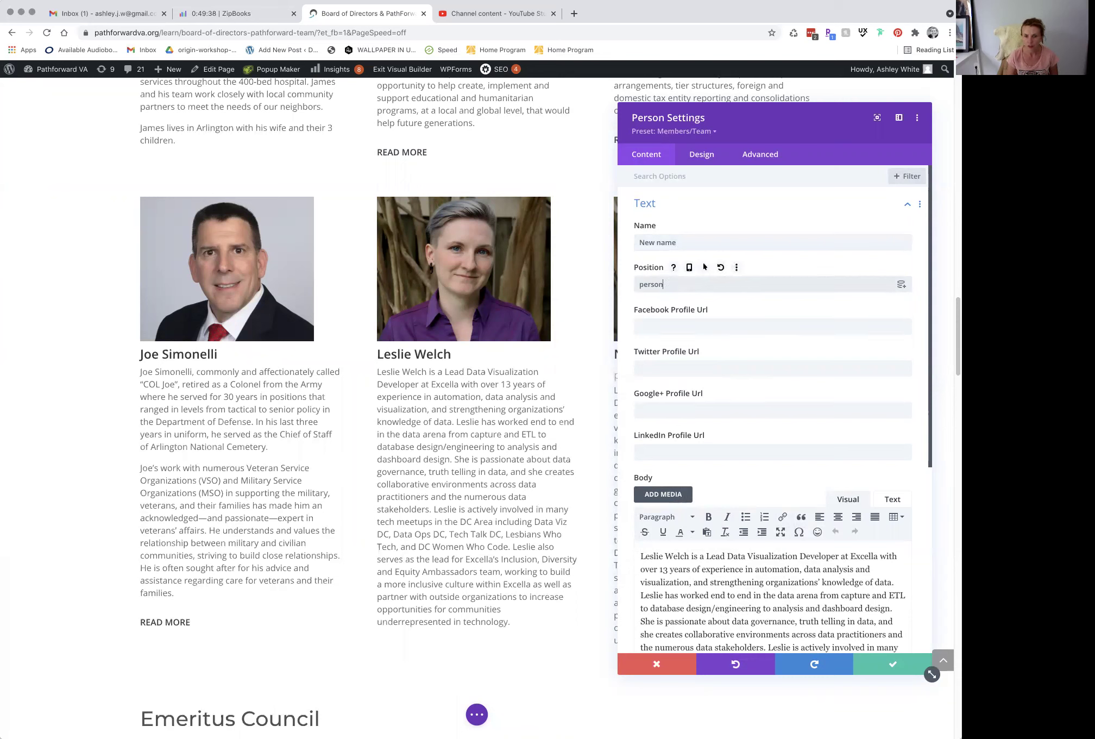
Select the copied profile's entire body text, and examine the body in the plain-text editing mode.
{"action": "scroll", "coordinate": [679, 505], "scroll_direction": "down", "scroll_amount": 3}
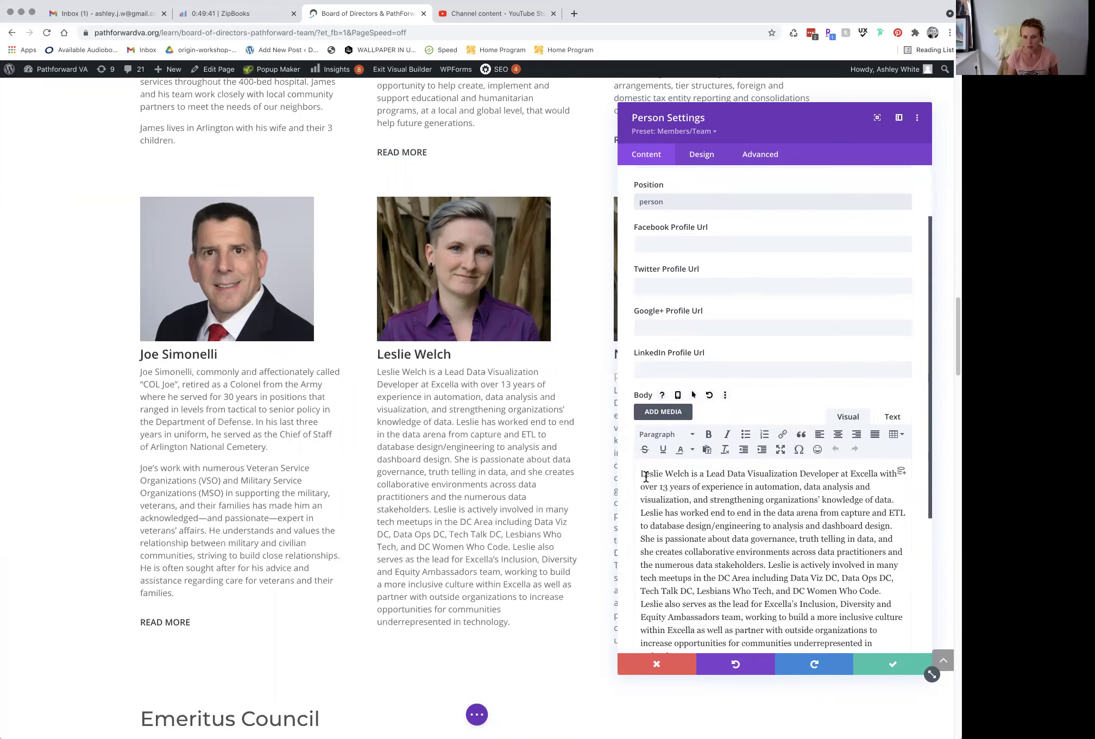
{"action": "left_click_drag", "start_coordinate": [643, 476], "coordinate": [884, 636]}
{"action": "scroll", "coordinate": [847, 607], "scroll_direction": "down", "scroll_amount": 2}
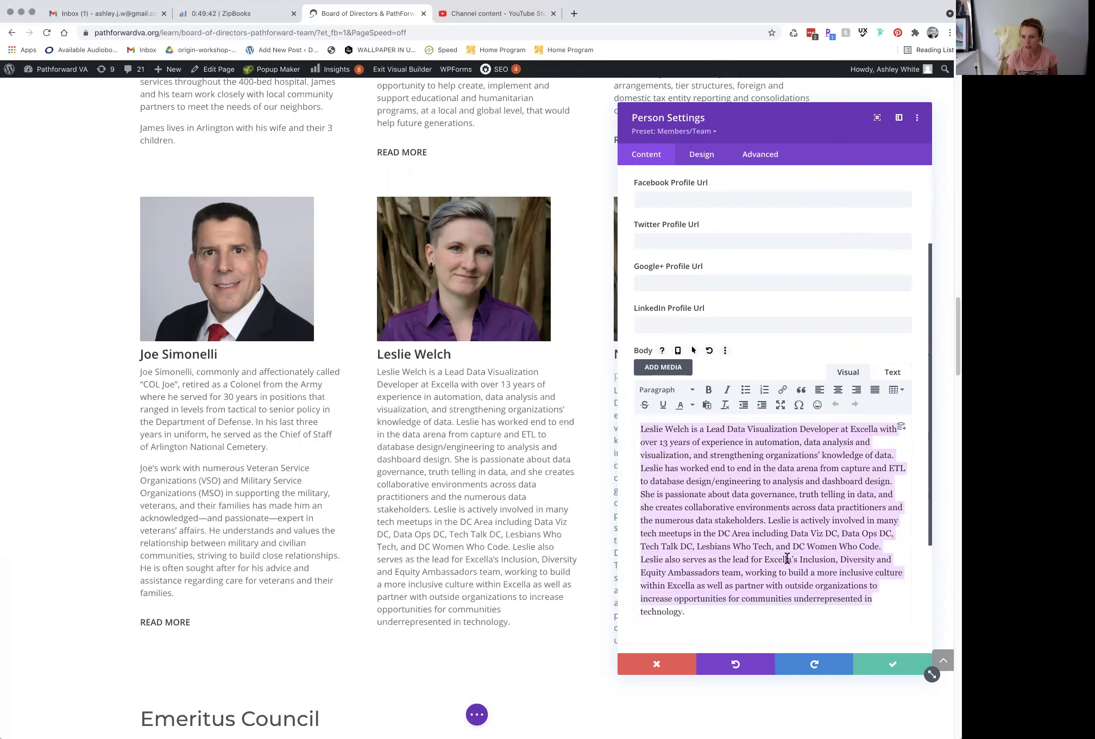
{"action": "scroll", "coordinate": [734, 521], "scroll_direction": "down", "scroll_amount": 2}
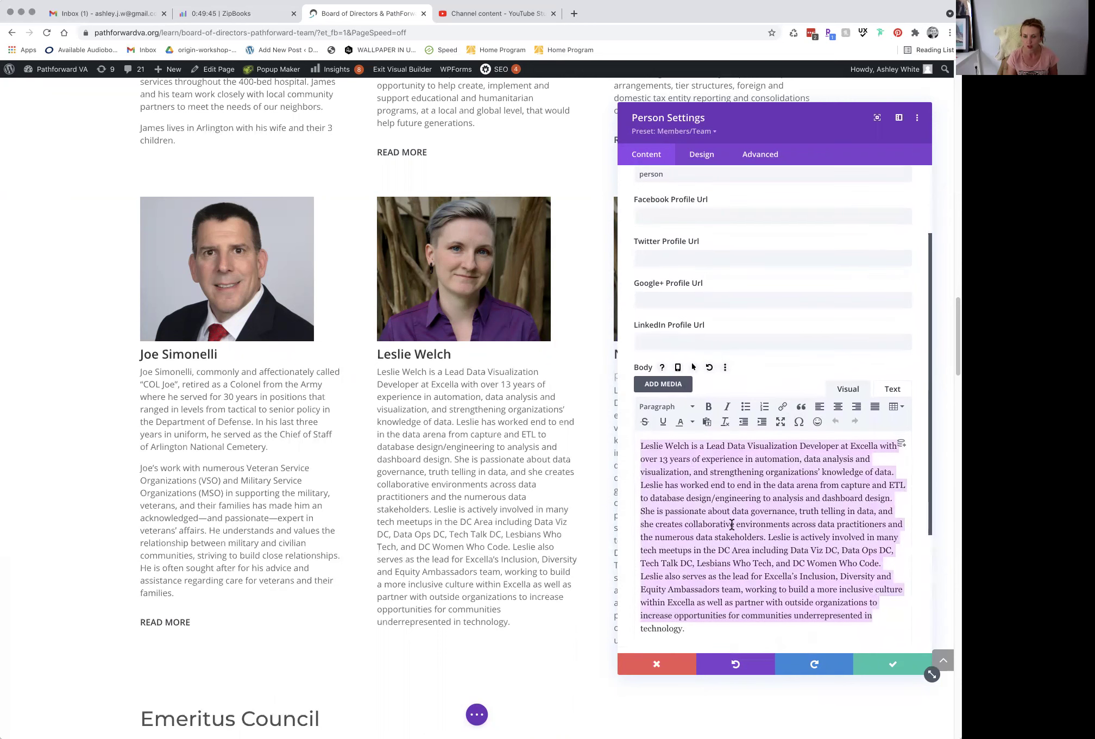
{"action": "scroll", "coordinate": [736, 532], "scroll_direction": "up", "scroll_amount": 2}
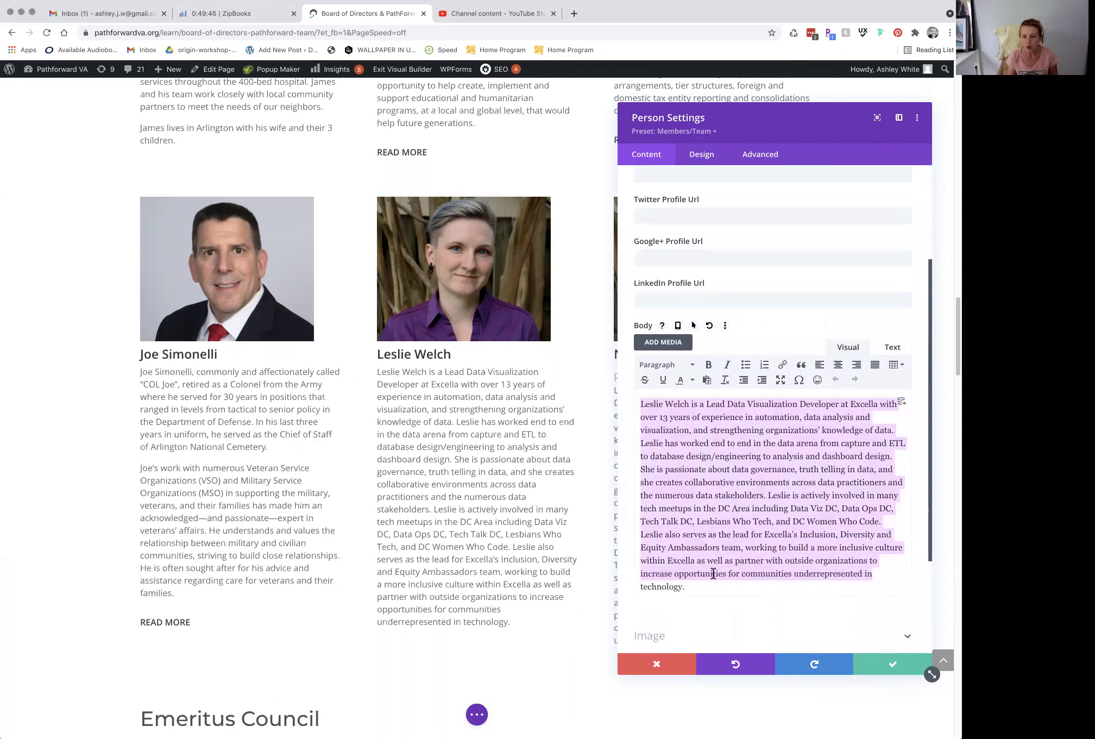
{"action": "left_click_drag", "start_coordinate": [685, 586], "coordinate": [643, 407]}
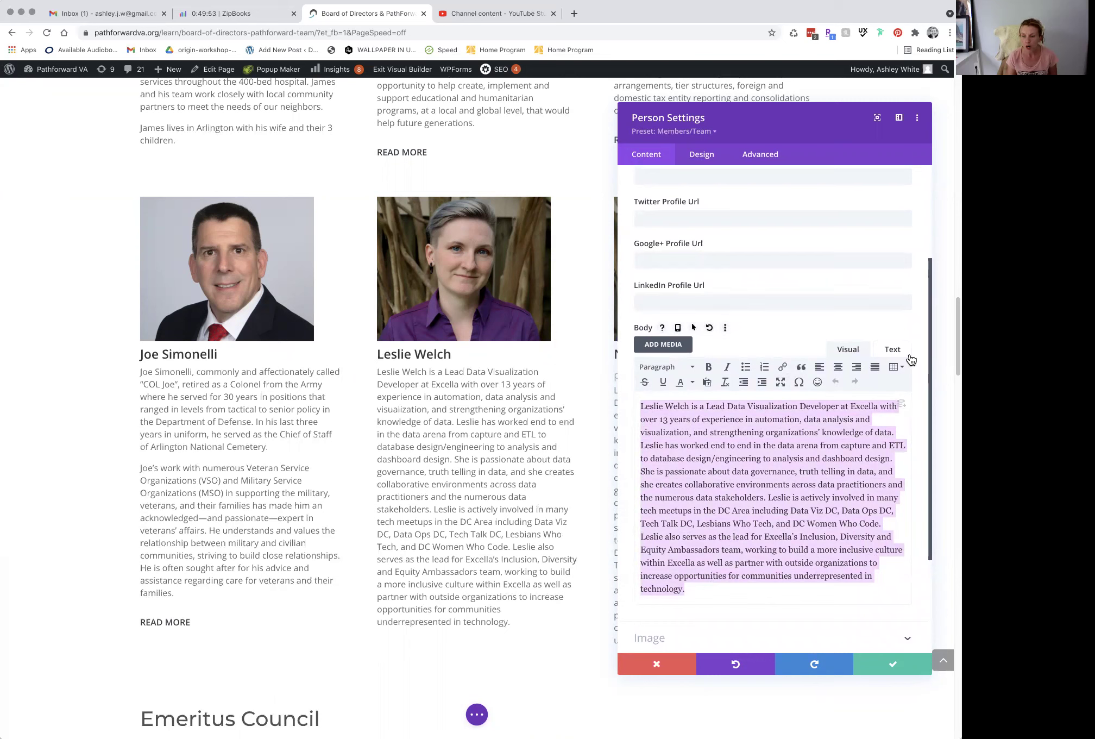
{"action": "left_click", "coordinate": [893, 350]}
{"action": "scroll", "coordinate": [859, 372], "scroll_direction": "down", "scroll_amount": 5}
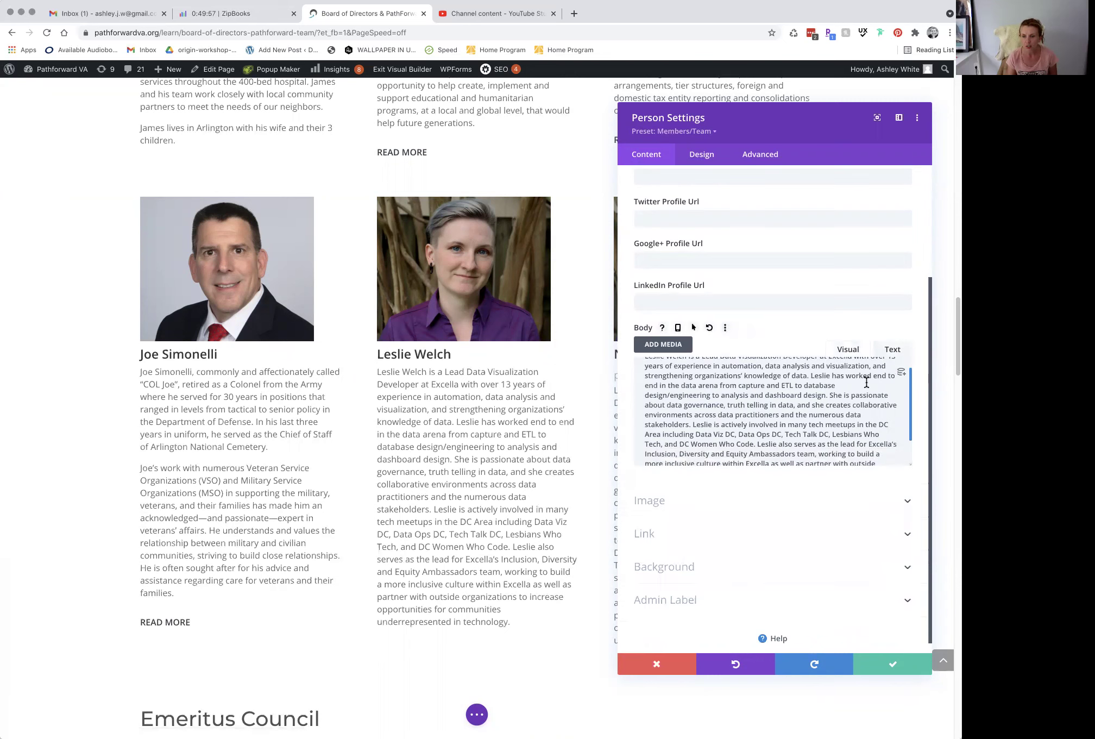
{"action": "scroll", "coordinate": [866, 382], "scroll_direction": "up", "scroll_amount": 5}
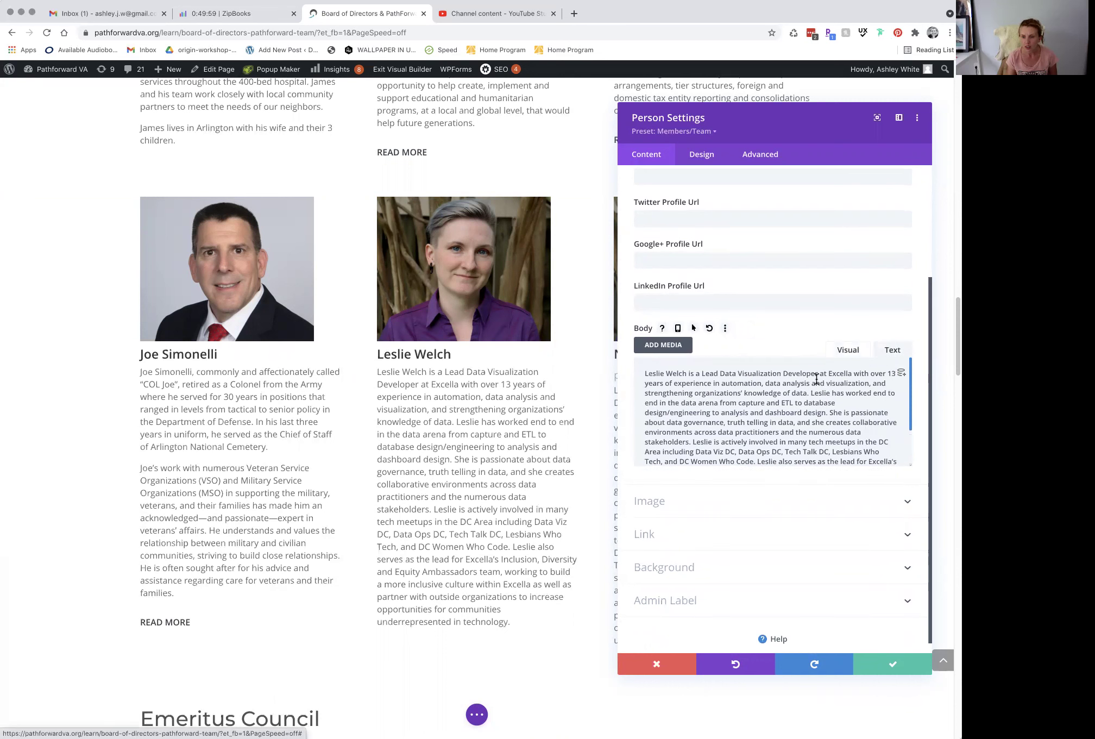
Switch the copied profile's body back to the visual editing mode and review the text and the settings below it.
{"action": "left_click", "coordinate": [644, 373]}
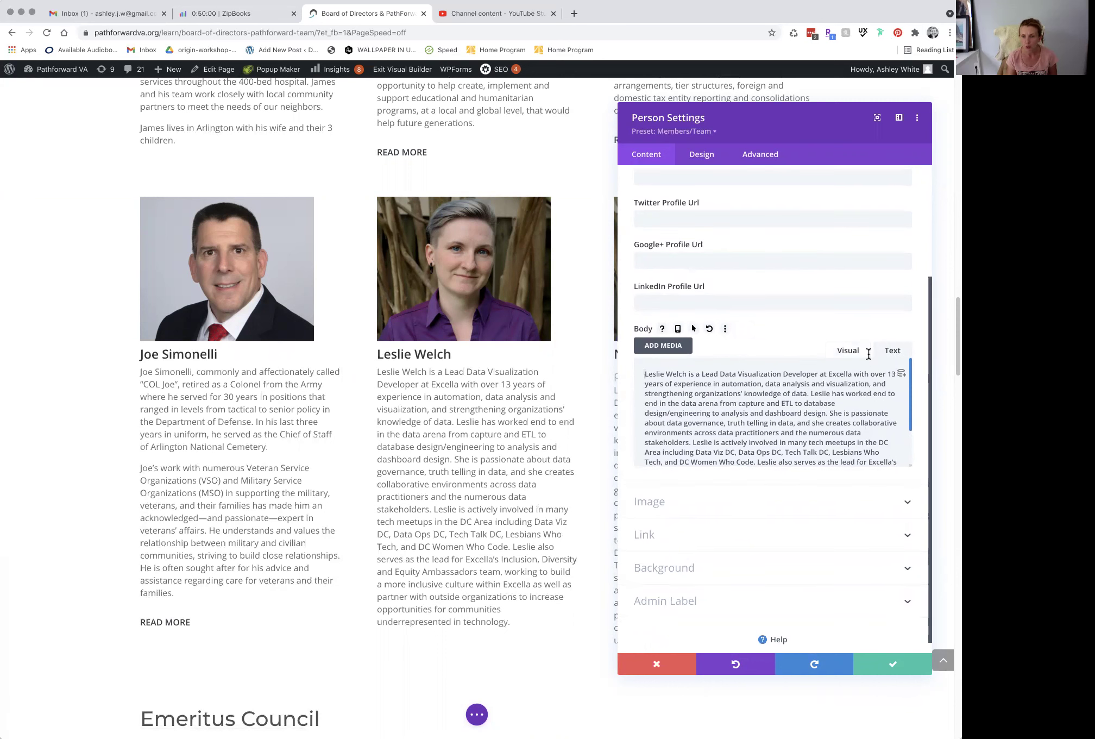
{"action": "left_click", "coordinate": [840, 353]}
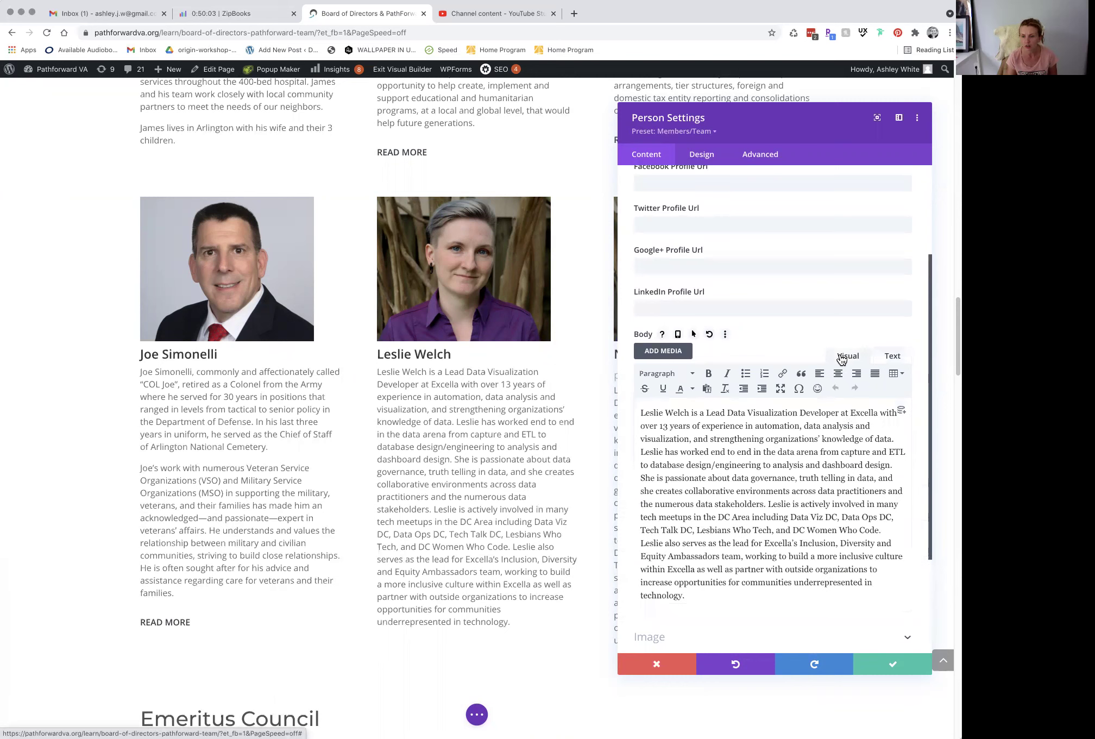
{"action": "scroll", "coordinate": [836, 538], "scroll_direction": "down", "scroll_amount": 3}
{"action": "scroll", "coordinate": [822, 532], "scroll_direction": "up", "scroll_amount": 1}
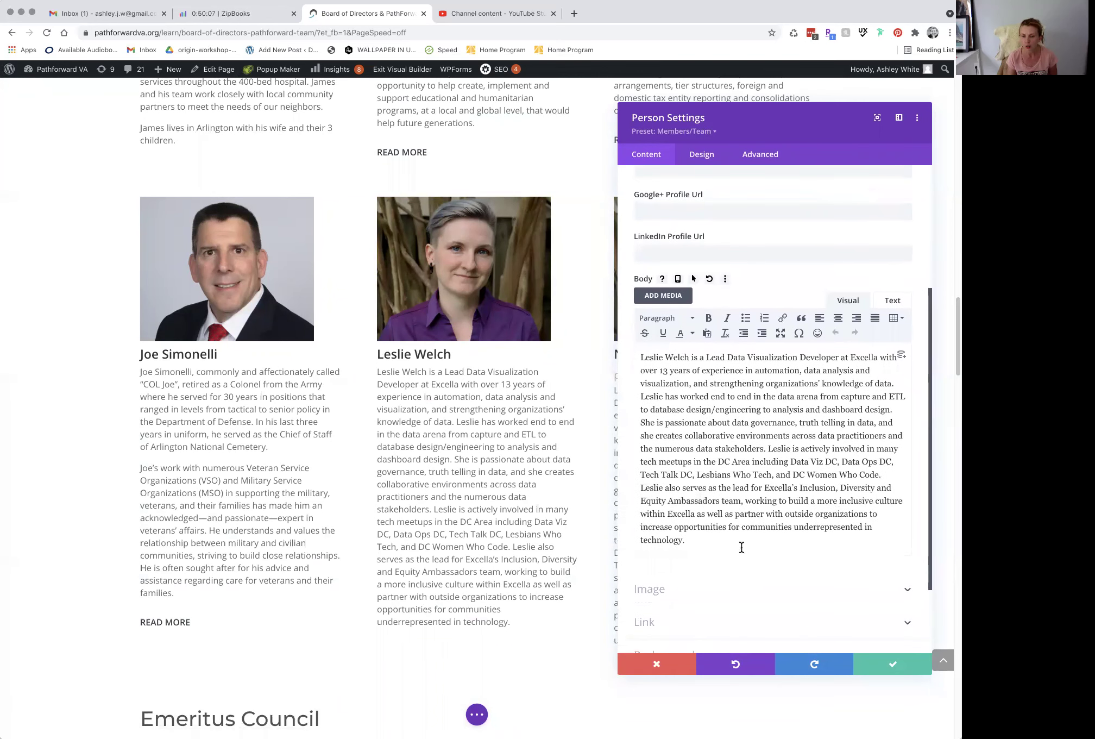
{"action": "scroll", "coordinate": [713, 541], "scroll_direction": "down", "scroll_amount": 1}
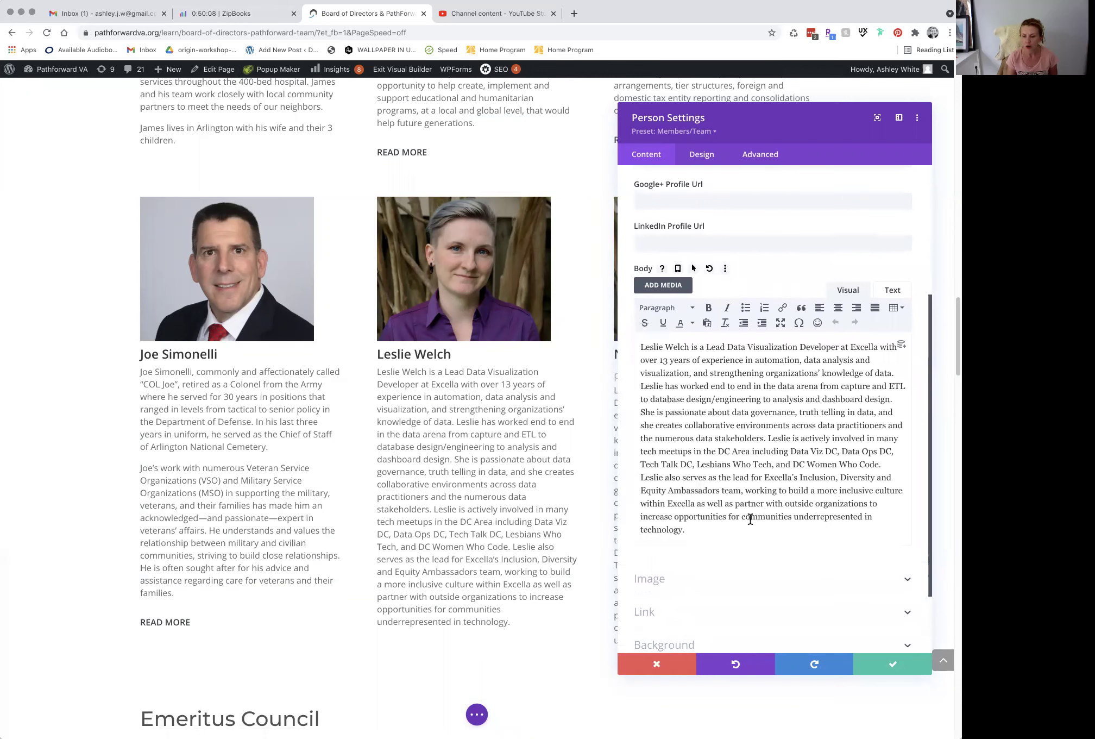
{"action": "scroll", "coordinate": [755, 434], "scroll_direction": "up", "scroll_amount": 2}
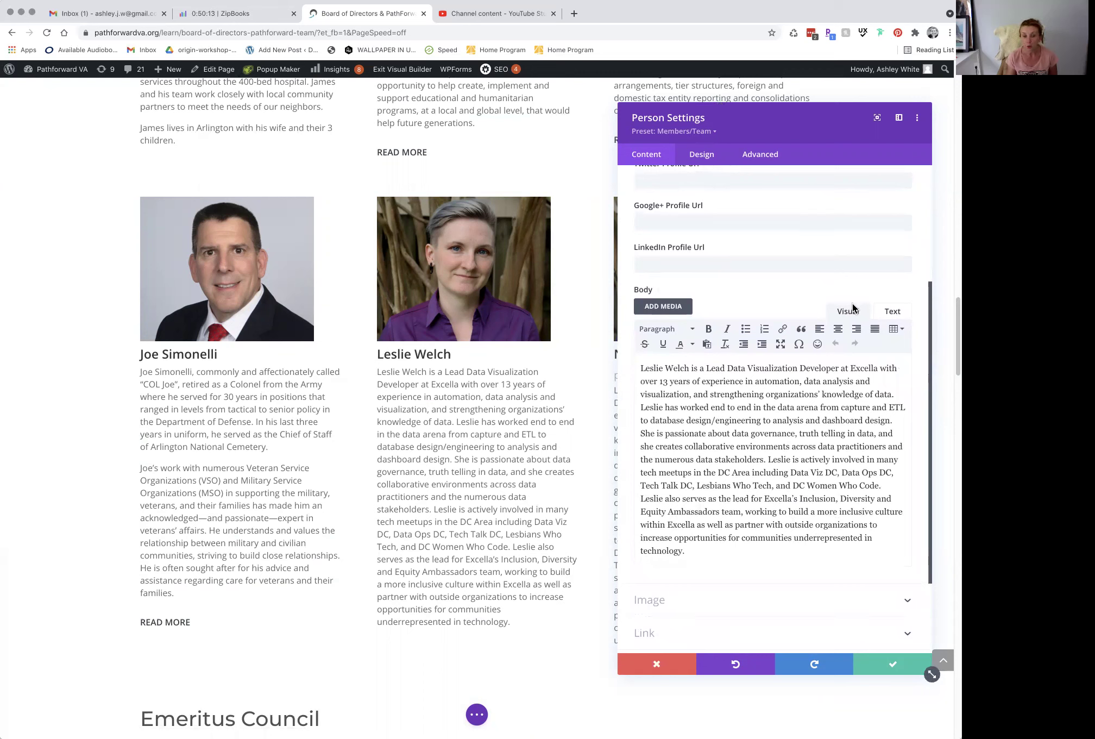
{"action": "scroll", "coordinate": [820, 435], "scroll_direction": "down", "scroll_amount": 4}
{"action": "scroll", "coordinate": [820, 438], "scroll_direction": "down", "scroll_amount": 5}
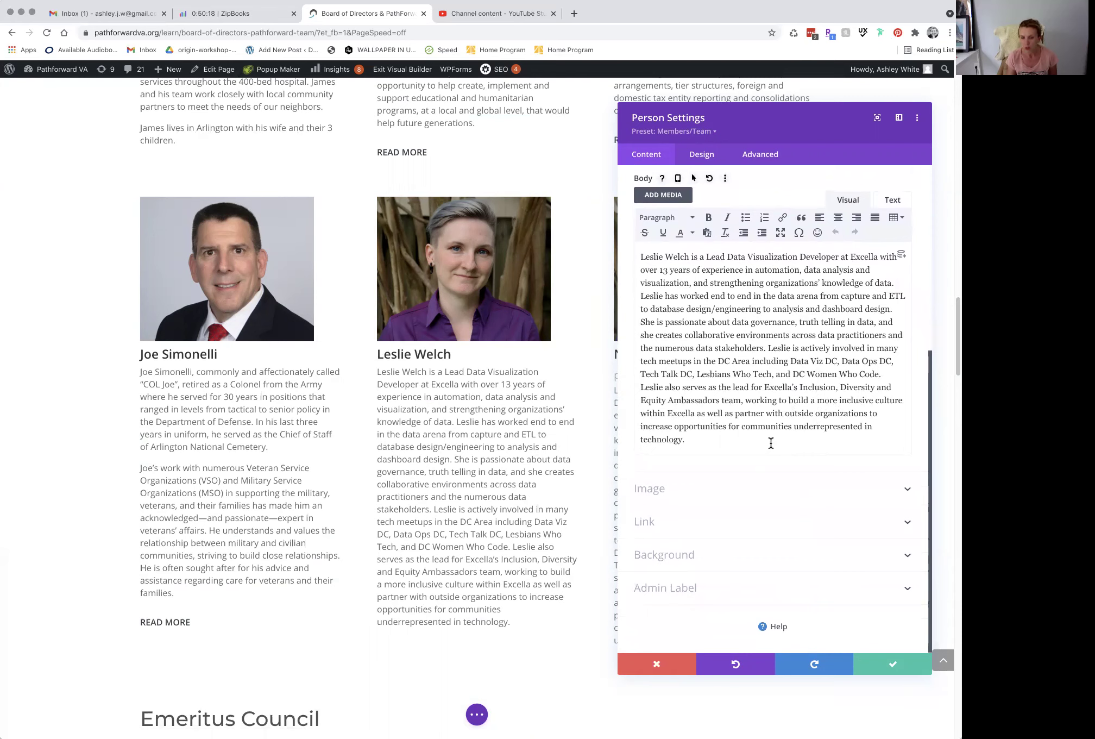
Replace the copied profile's image with the first portrait photo in the media library, and save the person settings.
{"action": "left_click", "coordinate": [782, 489]}
{"action": "left_click", "coordinate": [782, 341]}
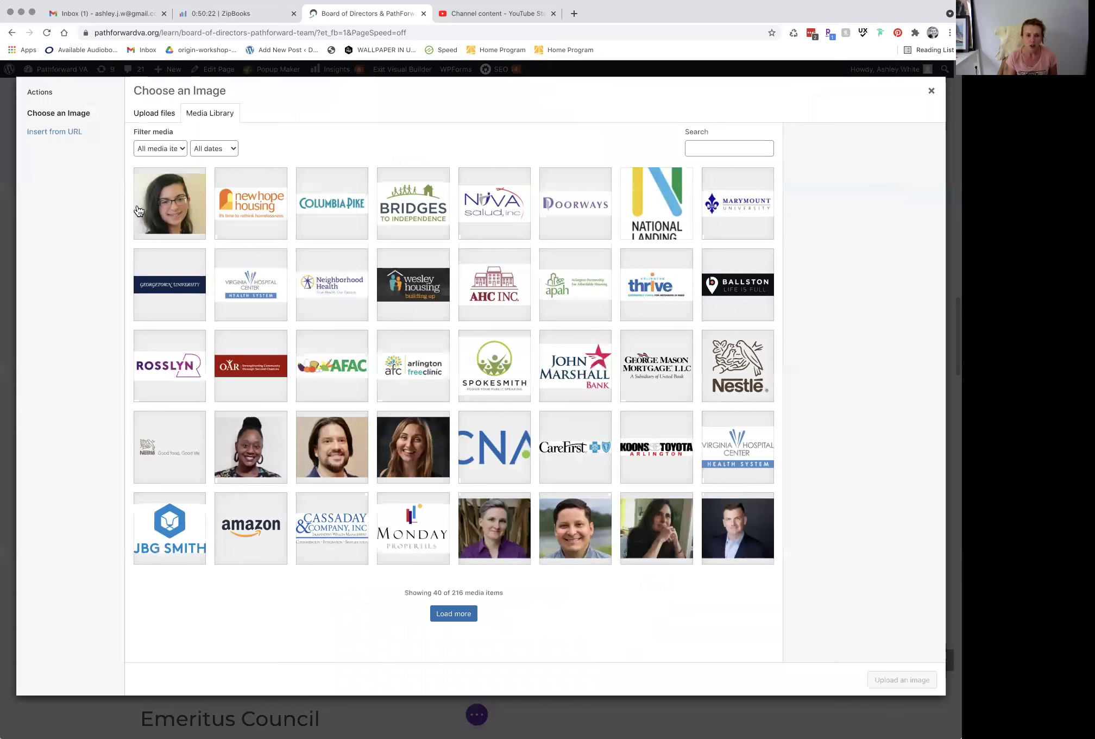
{"action": "left_click", "coordinate": [141, 210]}
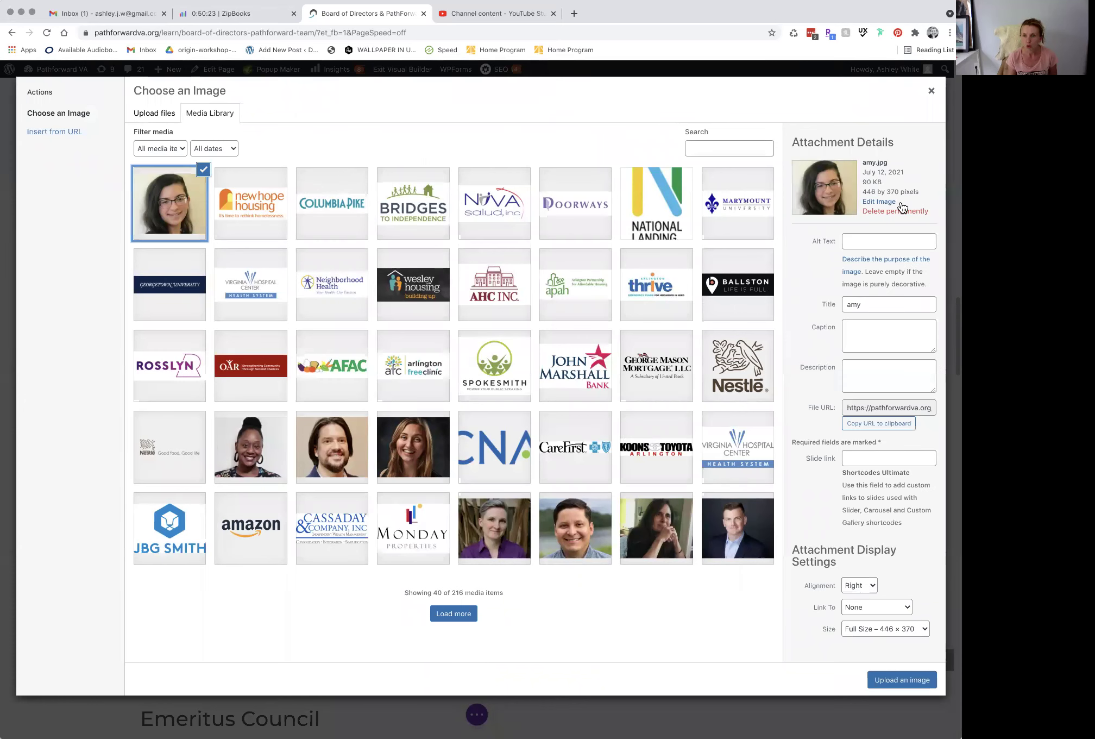
{"action": "left_click", "coordinate": [903, 682]}
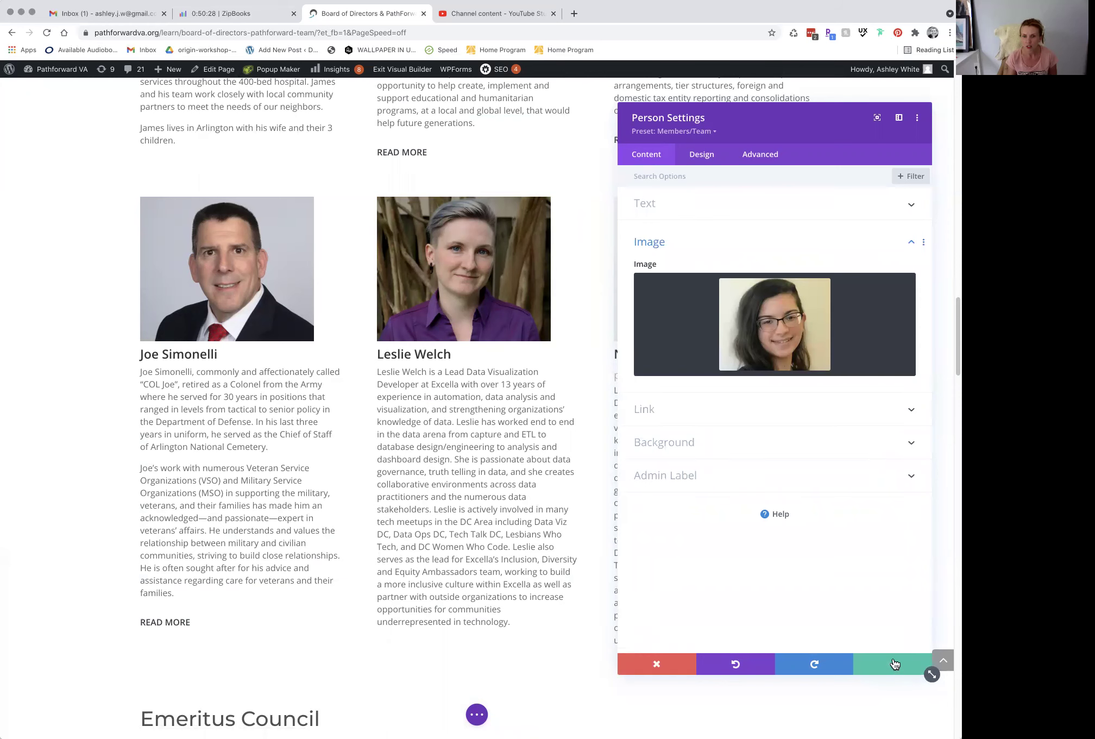
{"action": "left_click", "coordinate": [893, 664]}
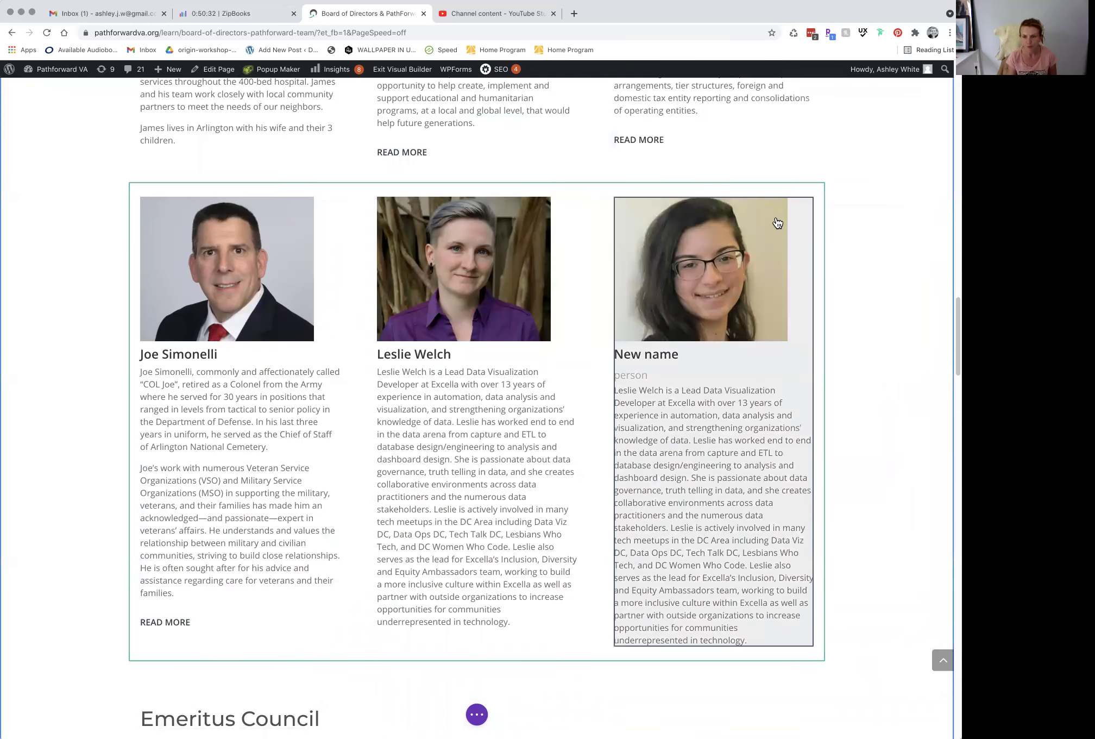
Delete the copied "New name" profile from the third column above the Emeritus Council section.
{"action": "mouse_move", "coordinate": [775, 218]}
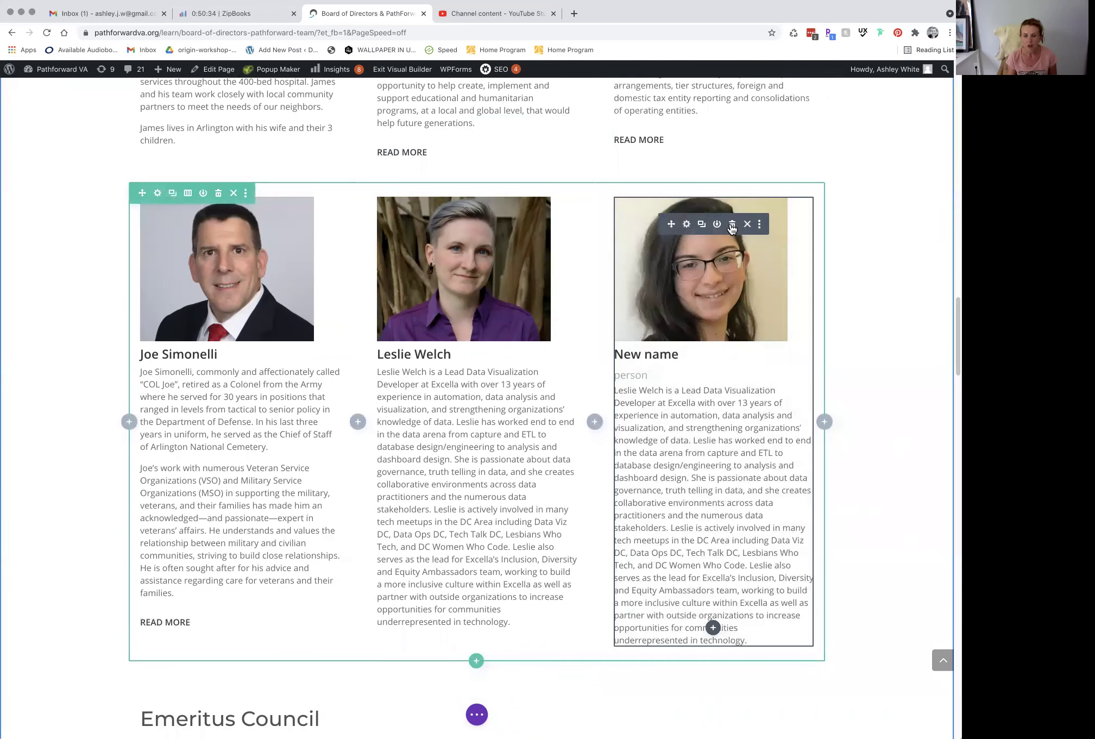
{"action": "left_click", "coordinate": [732, 228]}
Duplicate the staff row that starts with the Senior Director of Philanthropy, and move the copy below the last staff row.
{"action": "scroll", "coordinate": [808, 303], "scroll_direction": "down", "scroll_amount": 5}
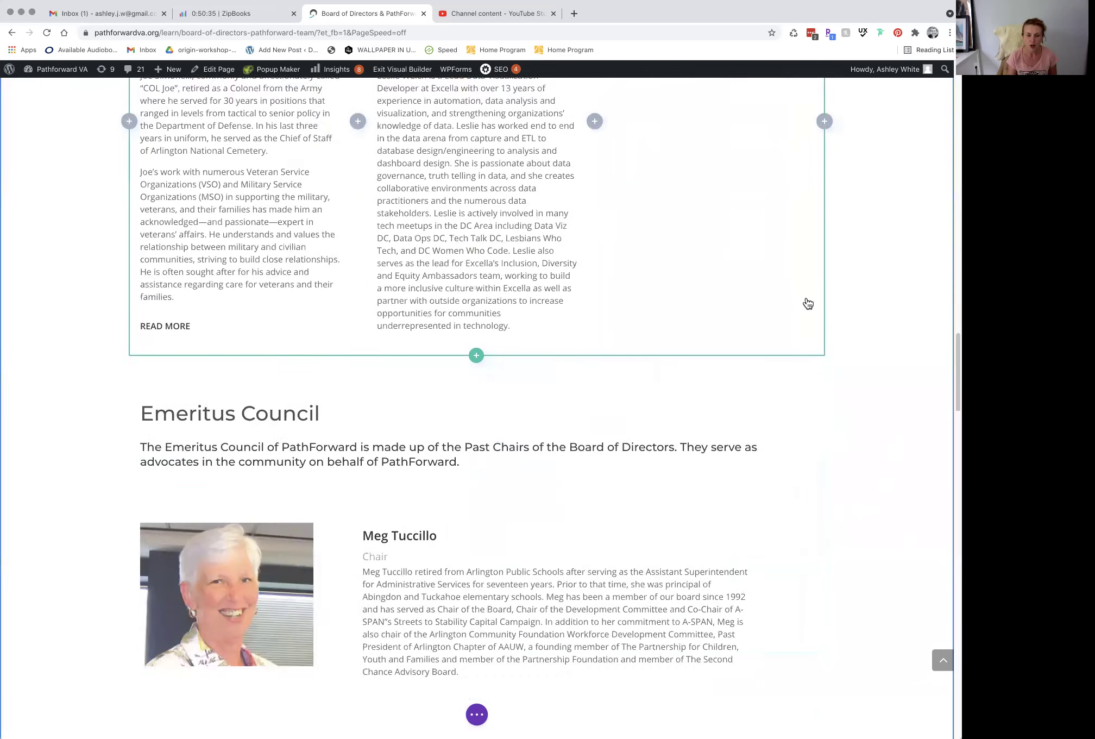
{"action": "scroll", "coordinate": [809, 303], "scroll_direction": "down", "scroll_amount": 20}
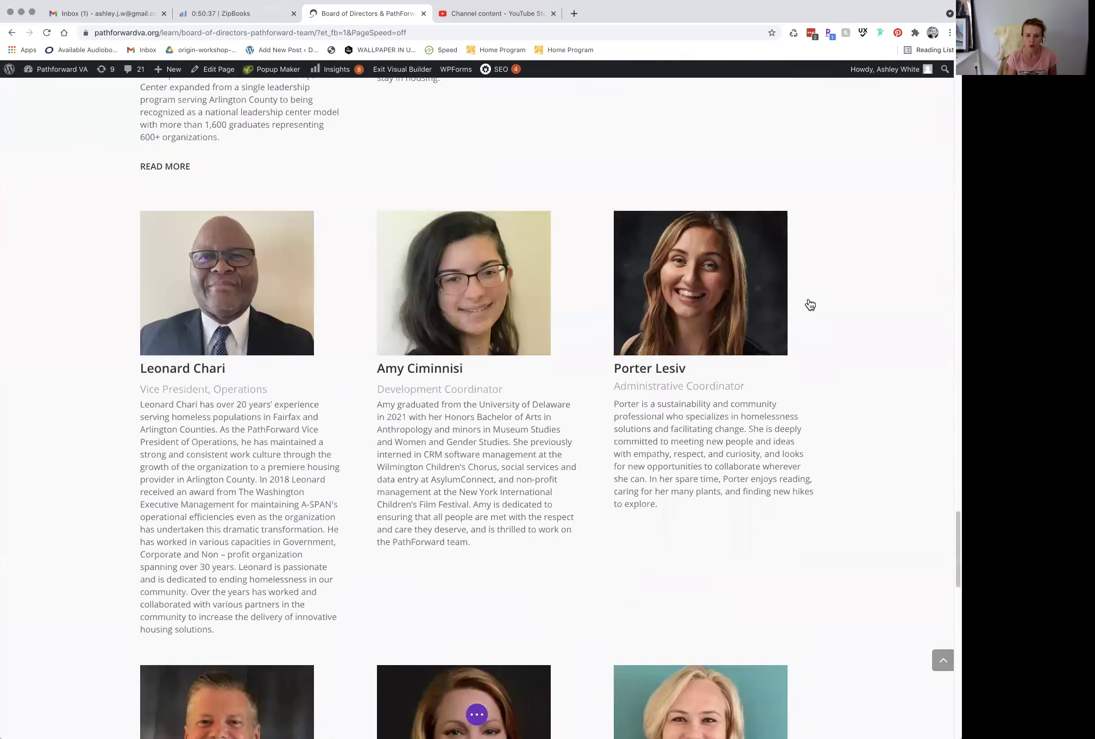
{"action": "scroll", "coordinate": [809, 305], "scroll_direction": "down", "scroll_amount": 15}
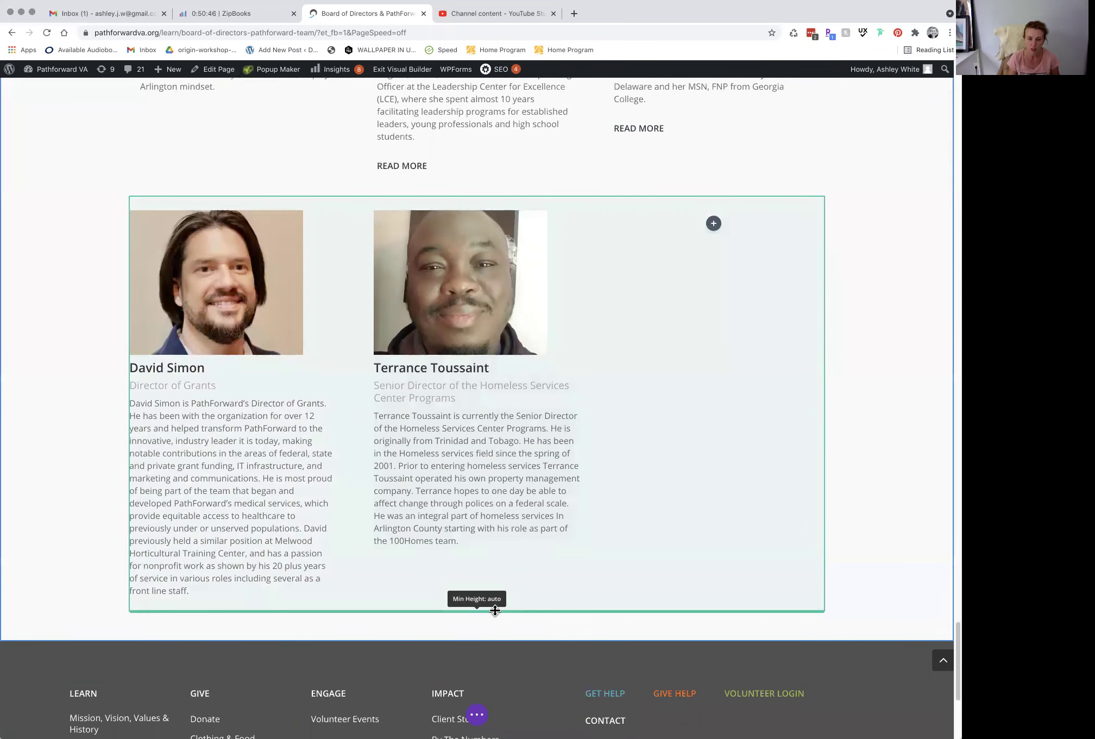
{"action": "scroll", "coordinate": [665, 553], "scroll_direction": "up", "scroll_amount": 5}
{"action": "scroll", "coordinate": [585, 435], "scroll_direction": "up", "scroll_amount": 3}
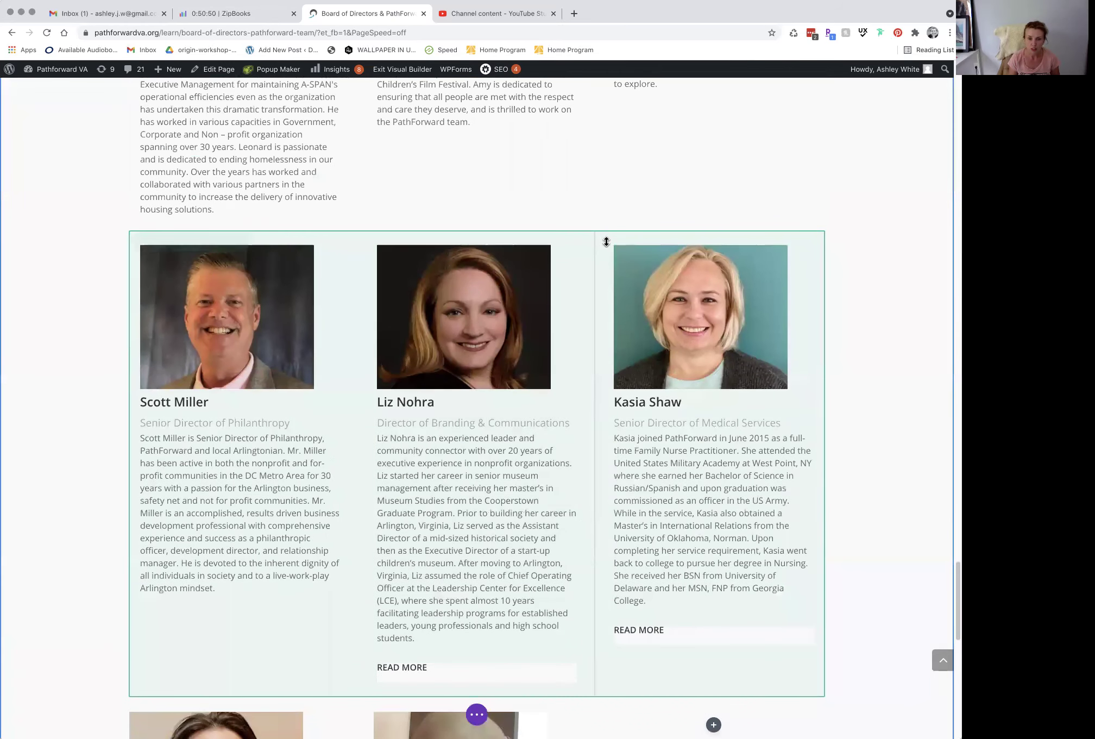
{"action": "mouse_move", "coordinate": [605, 241]}
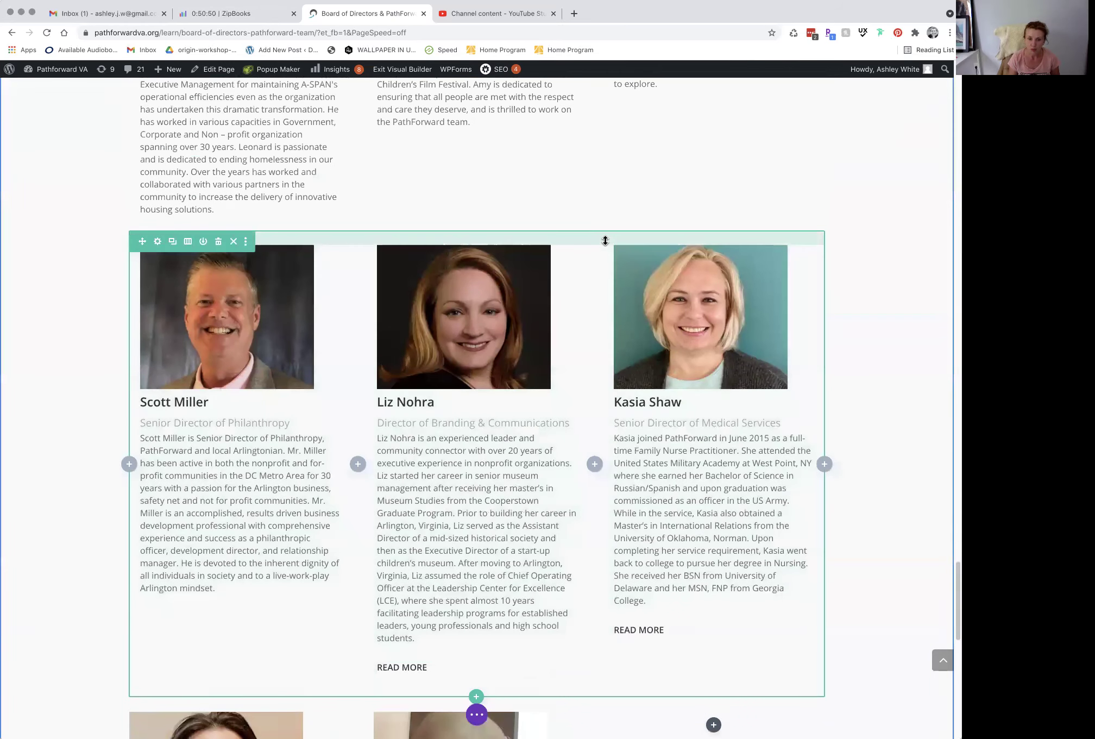
{"action": "left_click", "coordinate": [172, 243]}
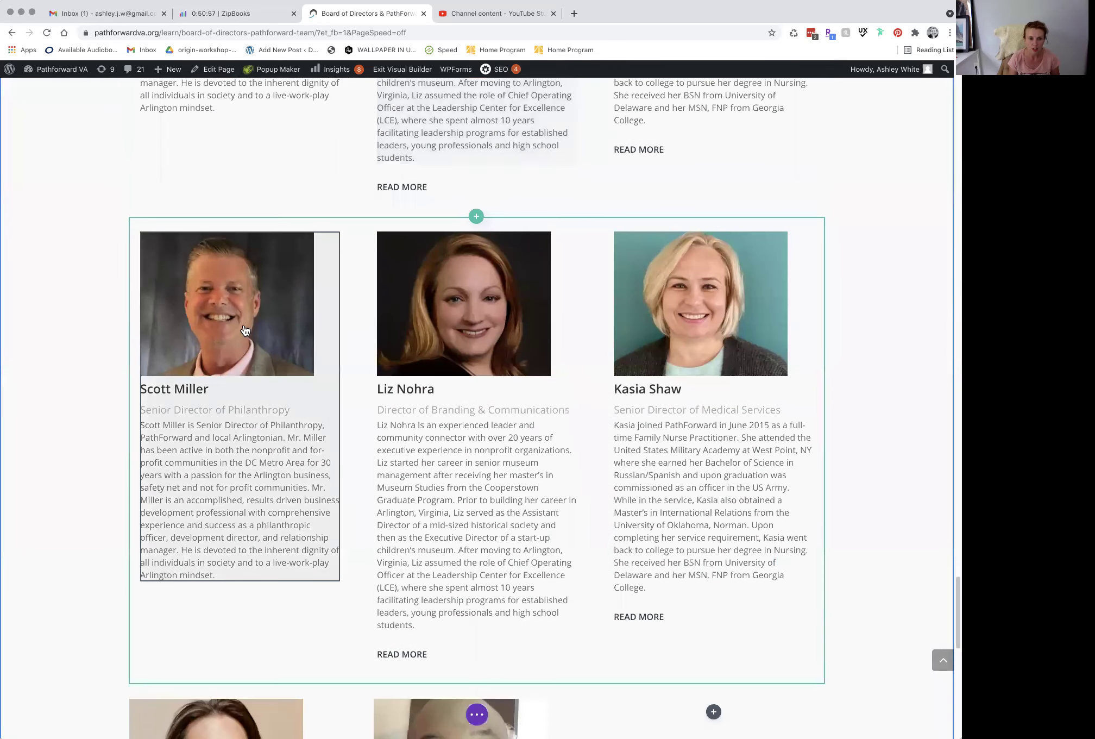
{"action": "mouse_move", "coordinate": [138, 221]}
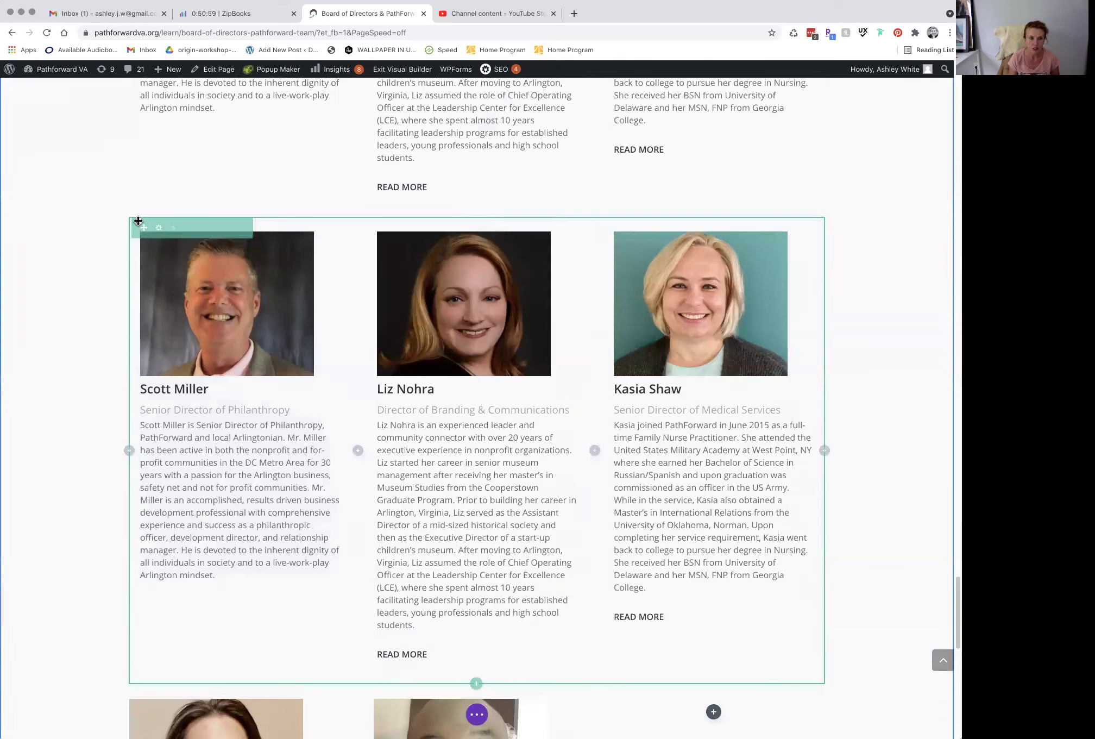
{"action": "mouse_move", "coordinate": [138, 220]}
{"action": "left_mouse_down"}
{"action": "mouse_move", "coordinate": [146, 442]}
{"action": "mouse_move", "coordinate": [160, 520]}
{"action": "mouse_move", "coordinate": [460, 633]}
{"action": "left_mouse_up"}
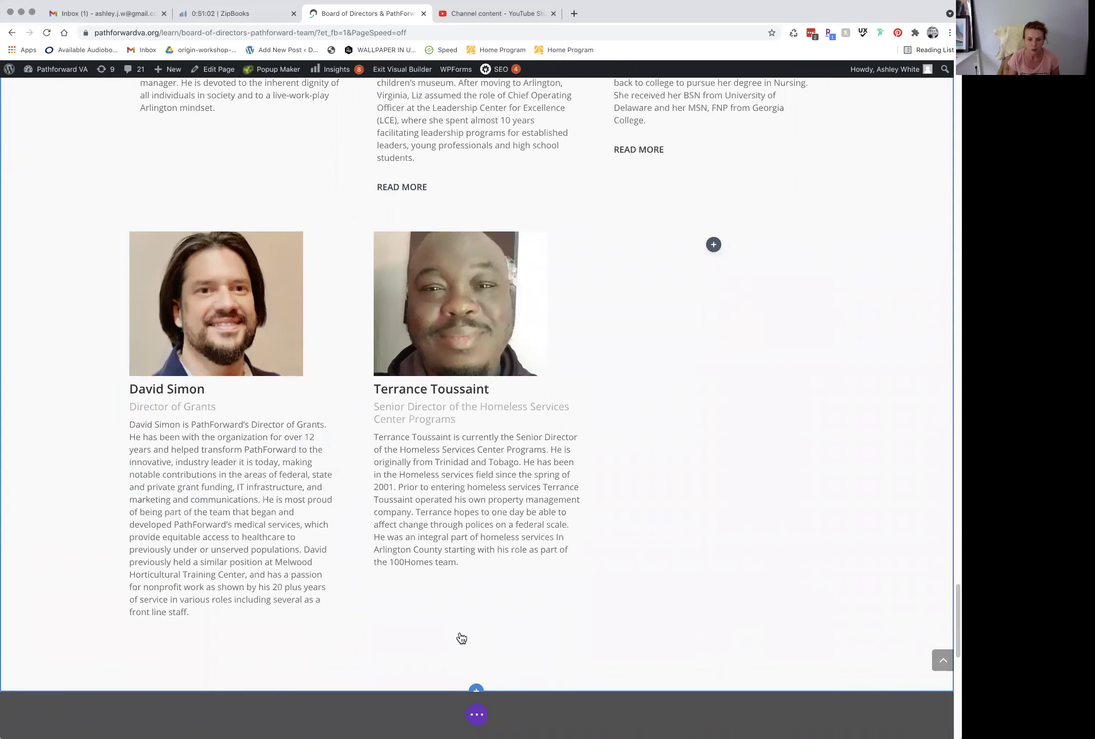
{"action": "scroll", "coordinate": [456, 630], "scroll_direction": "down", "scroll_amount": 9}
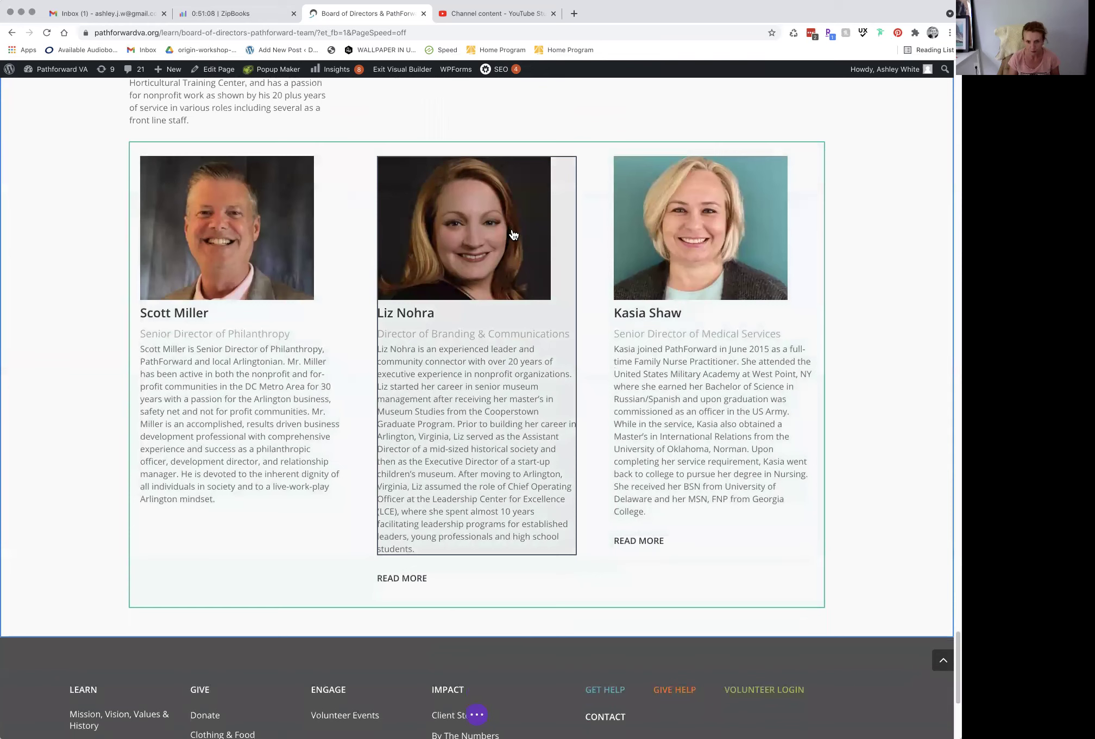
Check the Read More toggle's text under the copied Director of Branding & Communications profile, and close its settings without saving.
{"action": "mouse_move", "coordinate": [426, 578]}
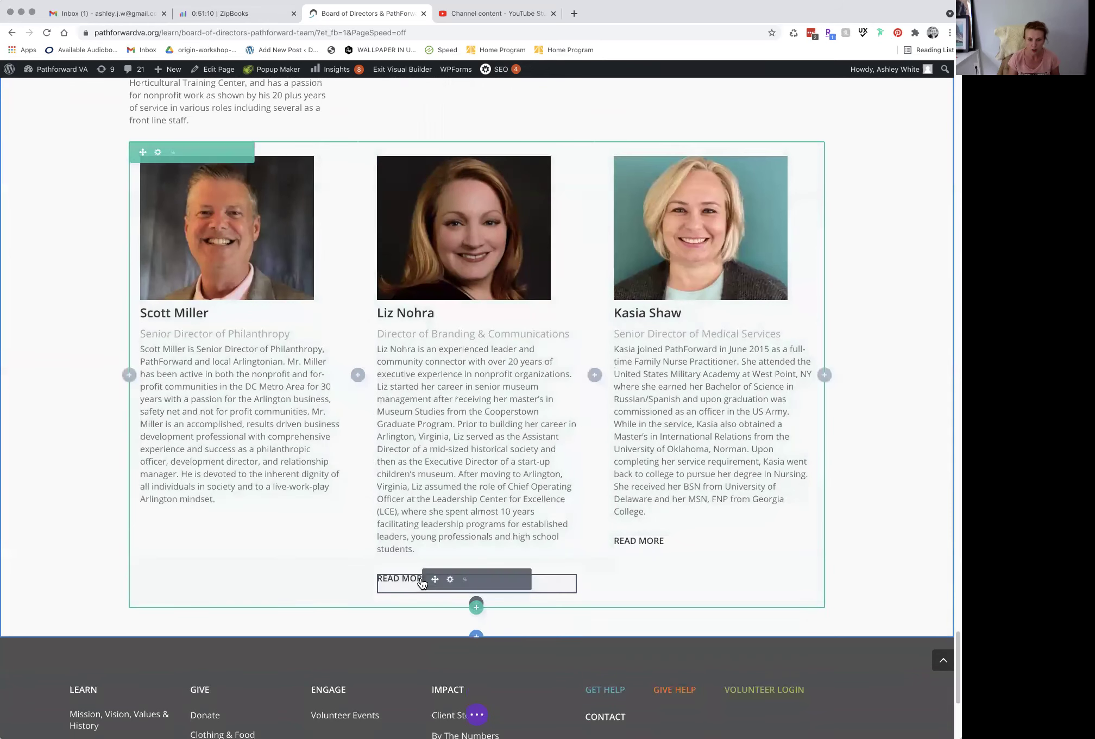
{"action": "left_click", "coordinate": [450, 579]}
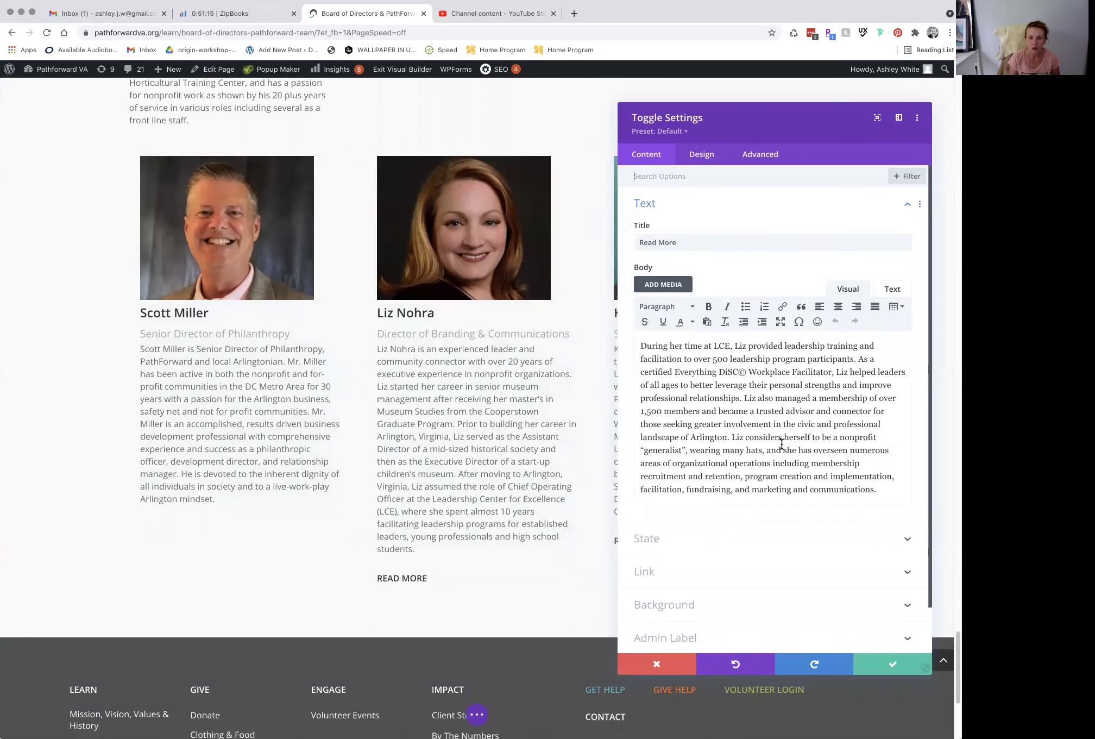
{"action": "left_click", "coordinate": [652, 666]}
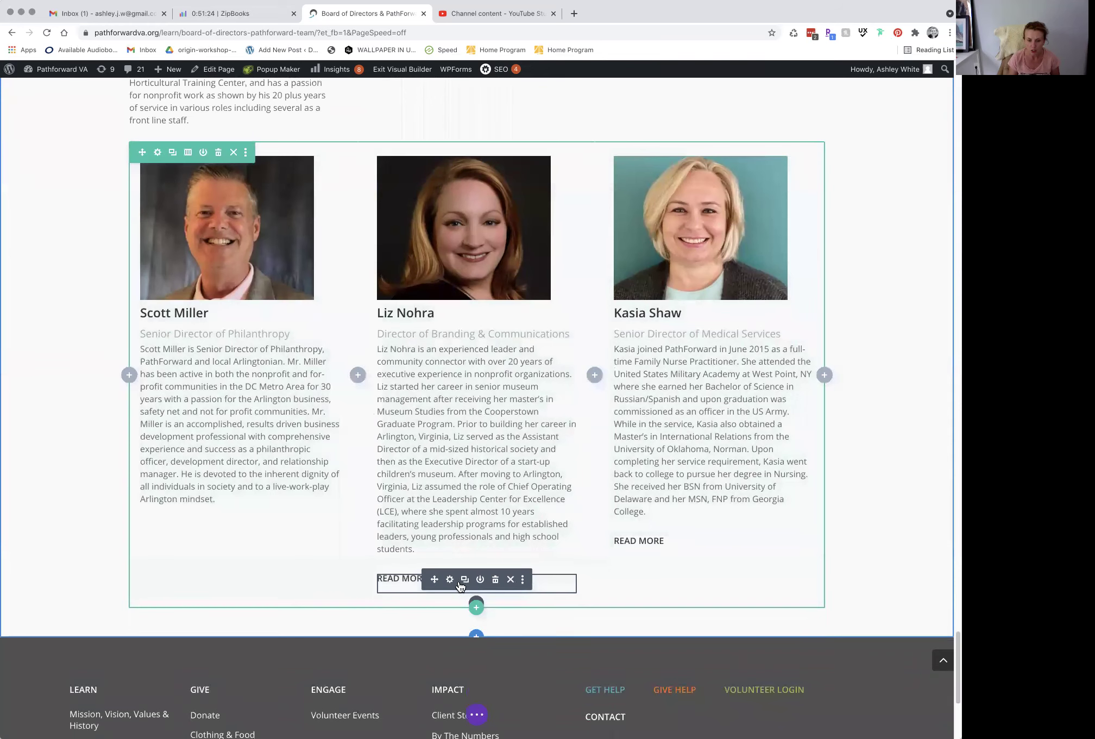
Duplicate that Read More toggle and move the copy beneath the Senior Director of Philanthropy's text in the same row.
{"action": "left_click", "coordinate": [464, 580]}
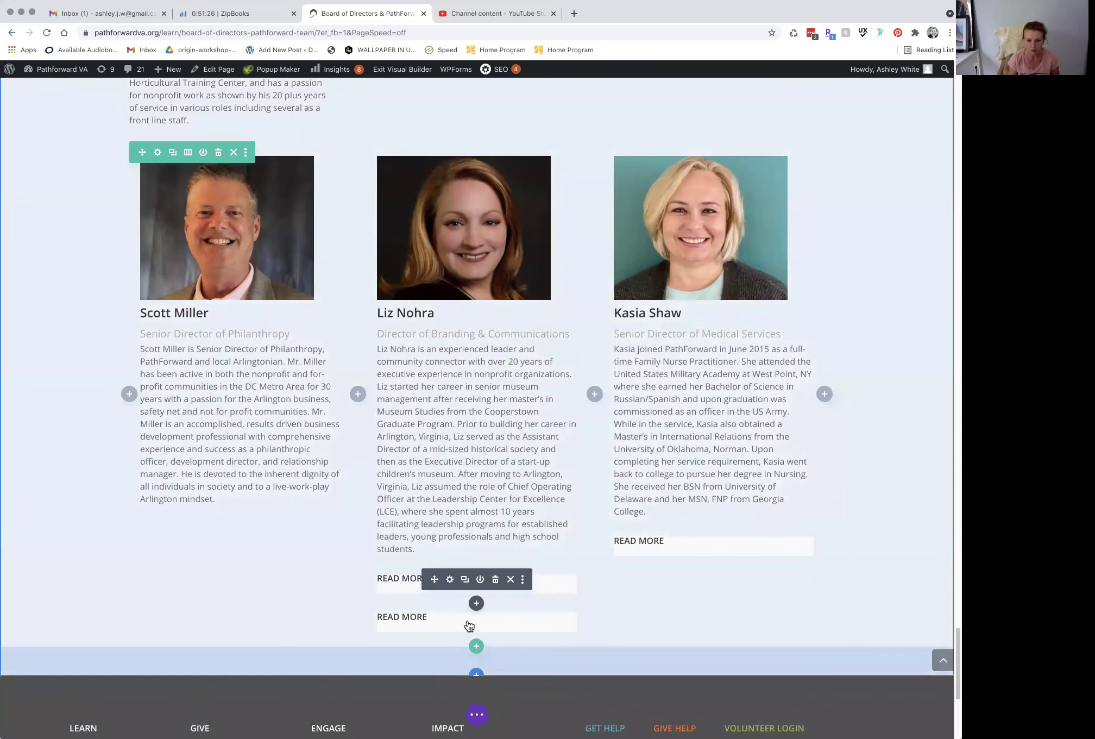
{"action": "left_click_drag", "start_coordinate": [441, 625], "coordinate": [200, 506]}
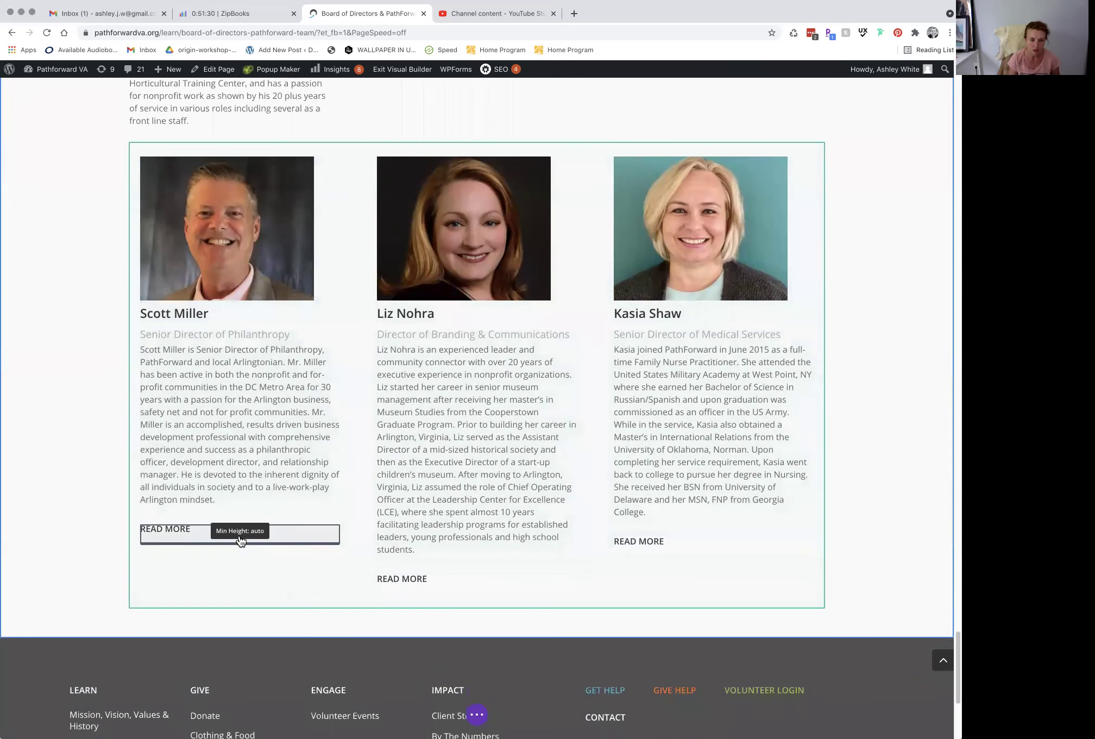
Replace the copied toggle's entire body text with "more testing", save it, and recheck the text in its settings.
{"action": "left_click", "coordinate": [217, 529]}
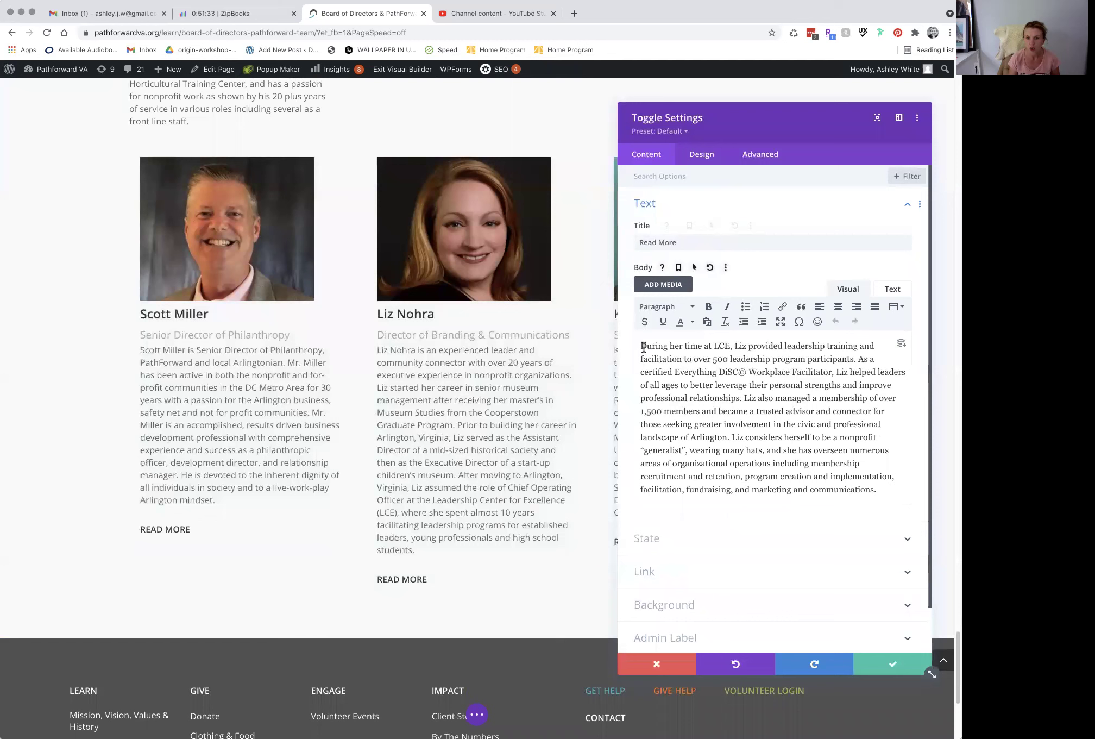
{"action": "left_click_drag", "start_coordinate": [641, 346], "coordinate": [897, 525]}
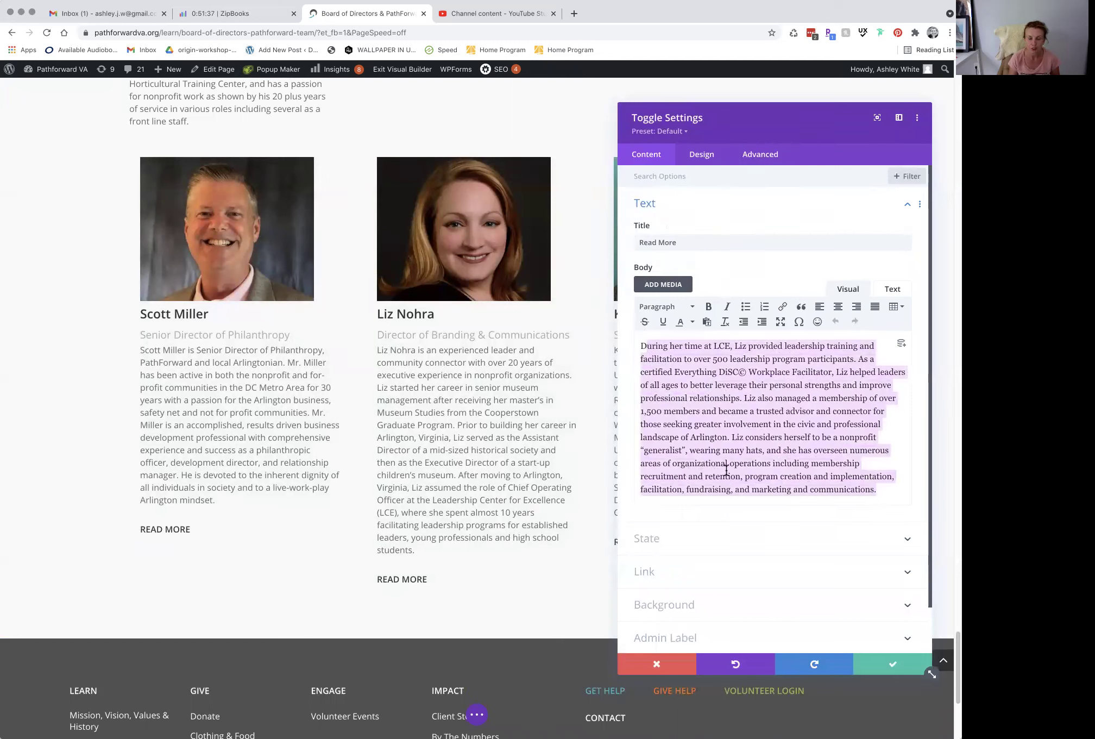
{"action": "left_click_drag", "start_coordinate": [641, 345], "coordinate": [925, 526]}
{"action": "type", "text": "more testing"}
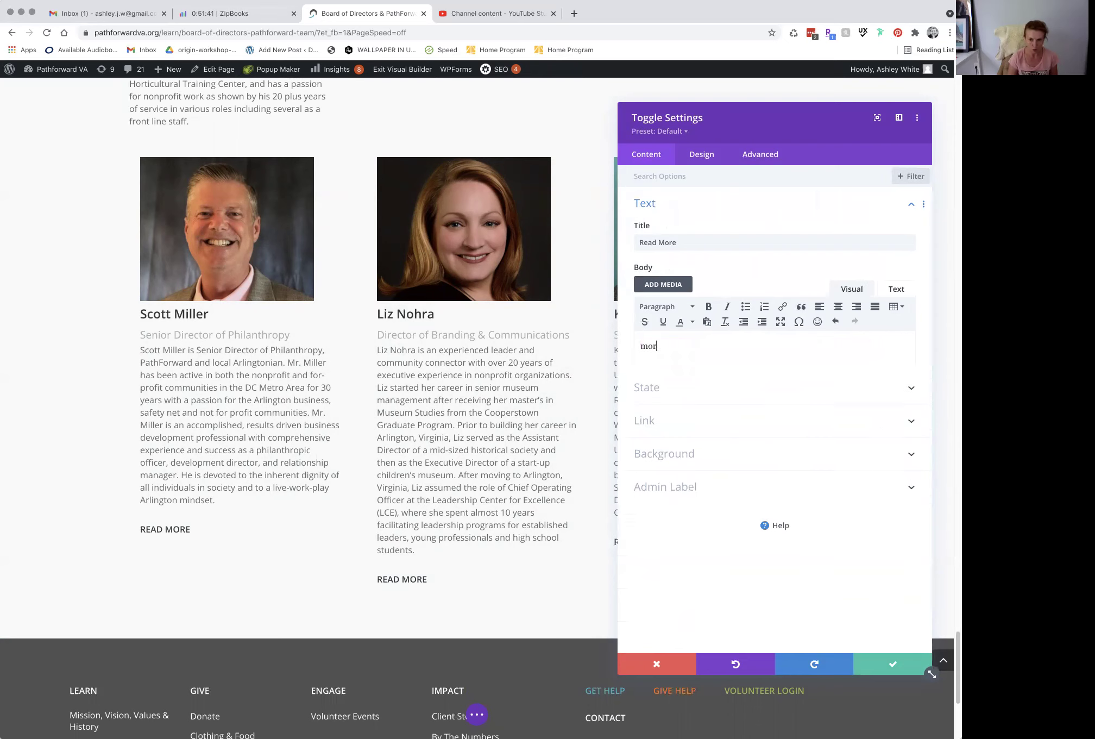
{"action": "left_click", "coordinate": [894, 663]}
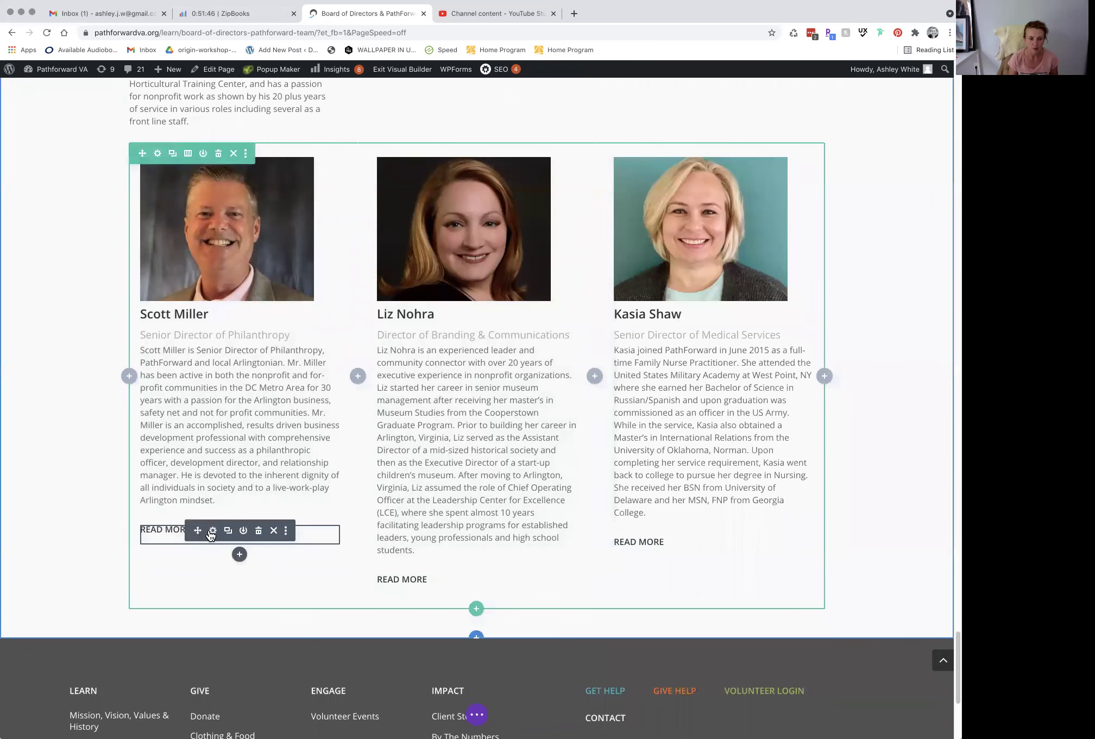
{"action": "left_click", "coordinate": [213, 532]}
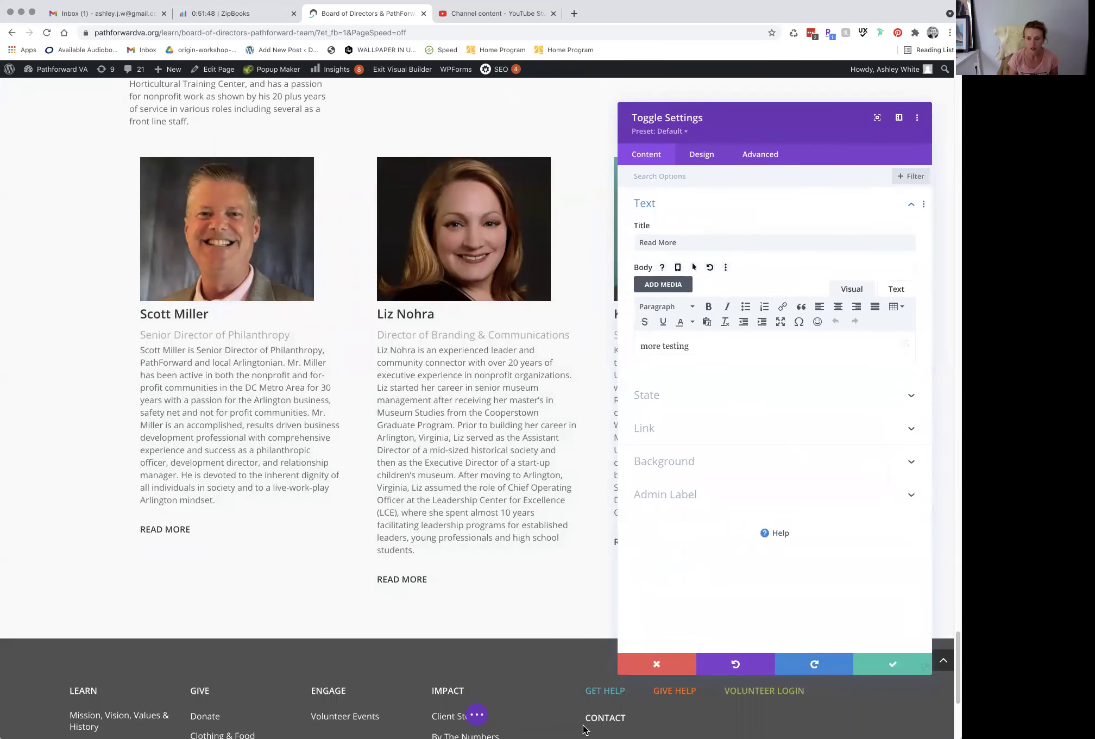
{"action": "left_click", "coordinate": [659, 667]}
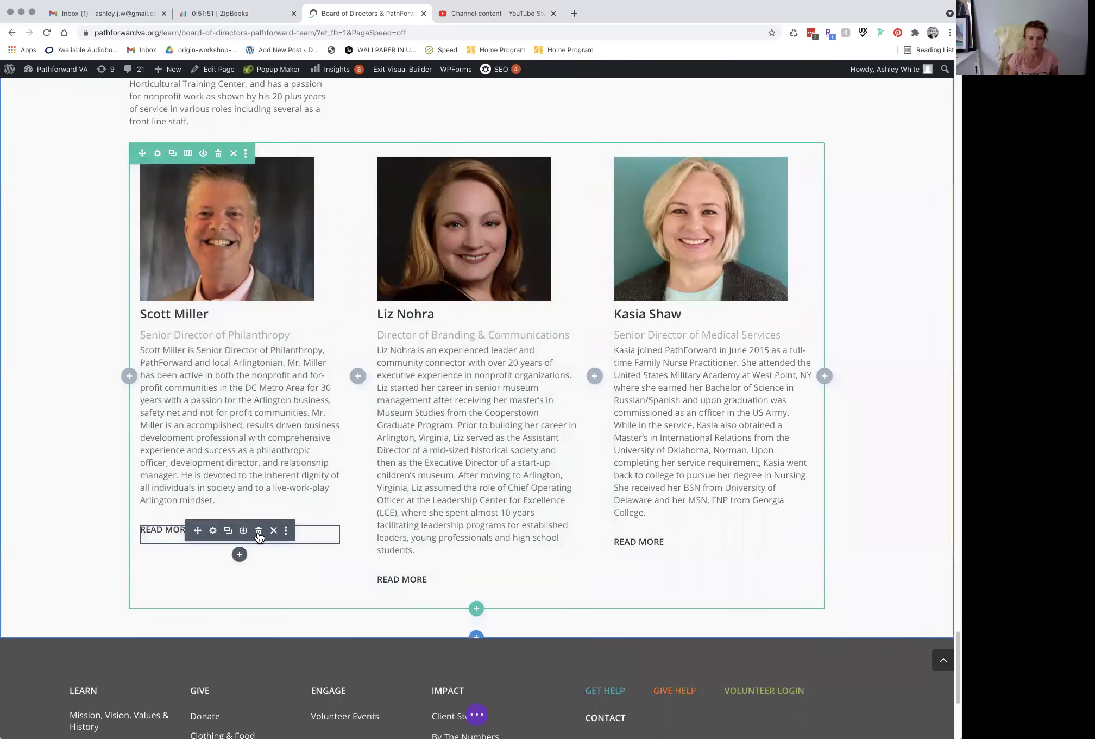
Delete the Read More toggle beneath the Senior Director of Philanthropy's text in the copied row.
{"action": "left_click", "coordinate": [259, 531]}
{"action": "scroll", "coordinate": [761, 591], "scroll_direction": "up", "scroll_amount": 5}
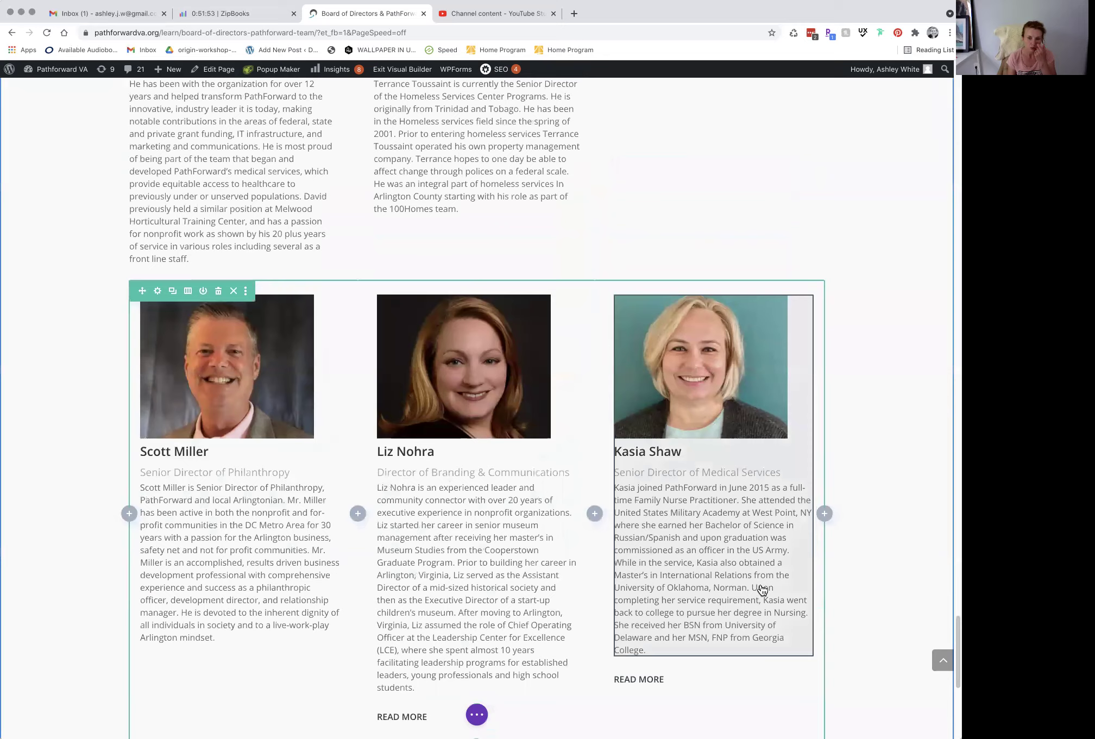
{"action": "scroll", "coordinate": [767, 589], "scroll_direction": "down", "scroll_amount": 6}
{"action": "scroll", "coordinate": [767, 590], "scroll_direction": "up", "scroll_amount": 3}
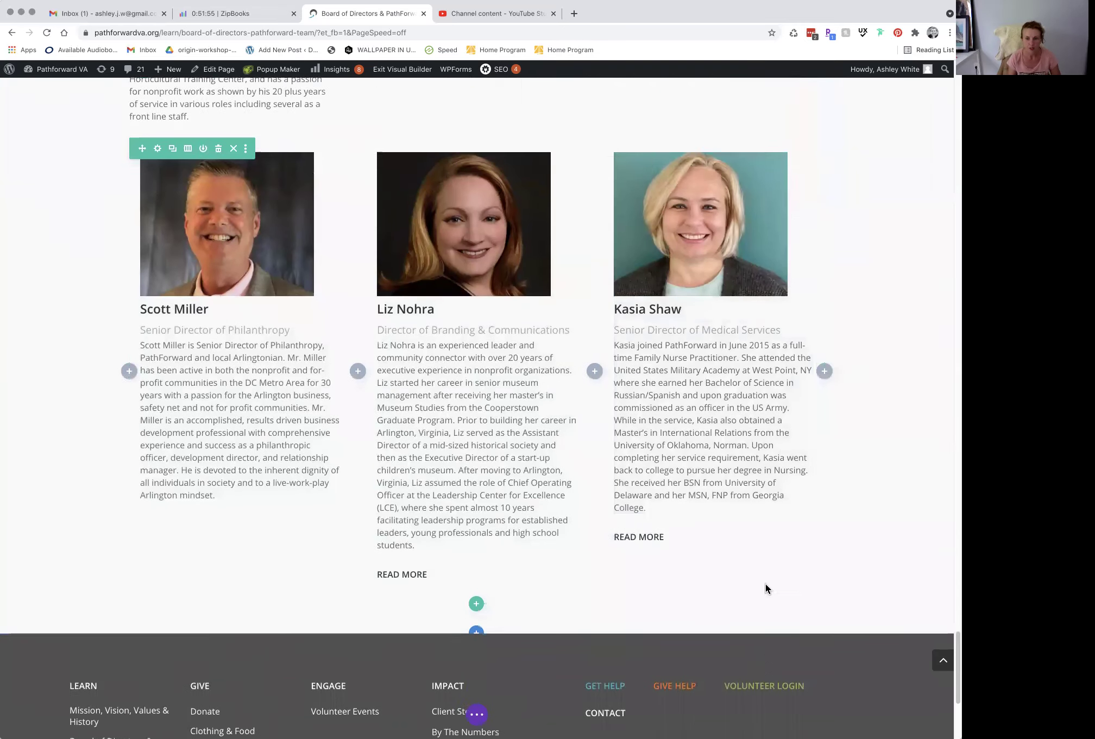
{"action": "scroll", "coordinate": [767, 590], "scroll_direction": "up", "scroll_amount": 1}
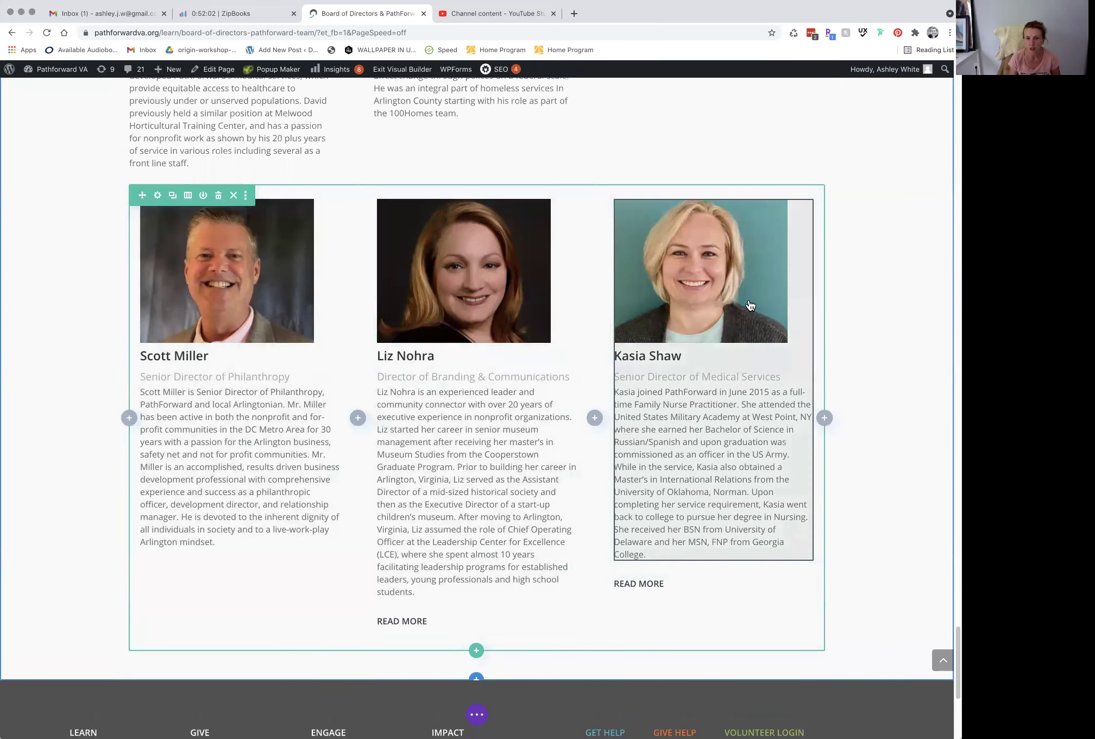
{"action": "scroll", "coordinate": [747, 305], "scroll_direction": "down", "scroll_amount": 1}
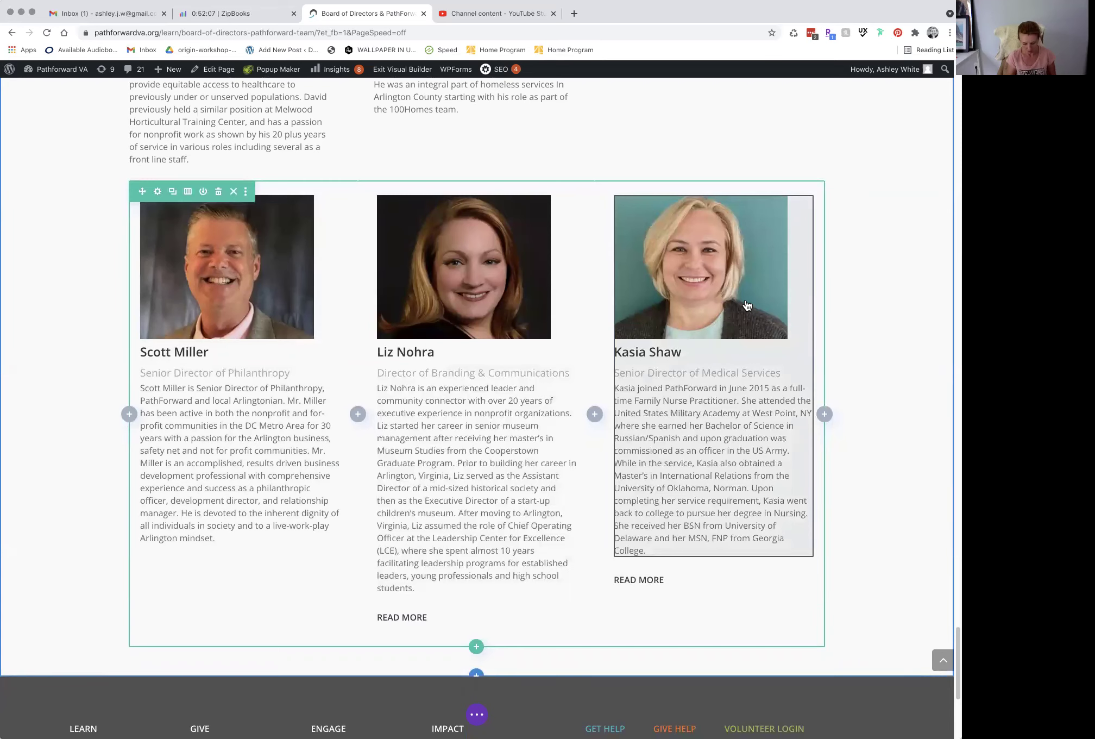
Delete the copied row of three team profiles at the end of the page.
{"action": "scroll", "coordinate": [176, 179], "scroll_direction": "up", "scroll_amount": 2}
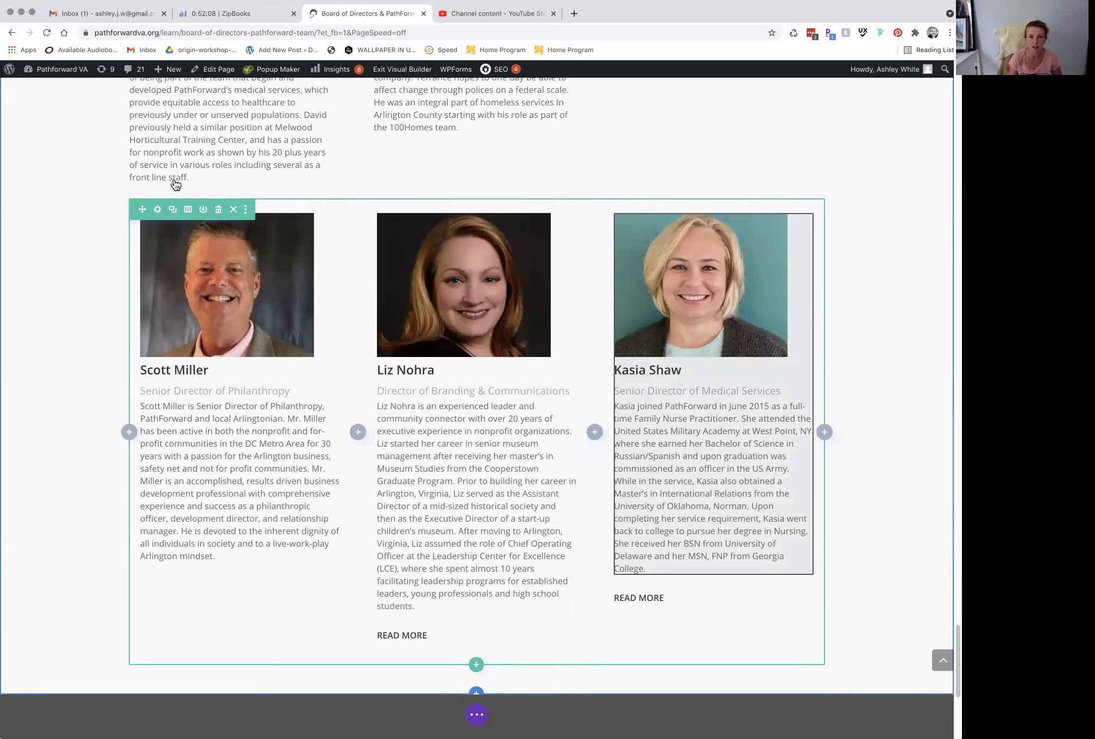
{"action": "scroll", "coordinate": [401, 306], "scroll_direction": "down", "scroll_amount": 5}
{"action": "scroll", "coordinate": [398, 301], "scroll_direction": "up", "scroll_amount": 3}
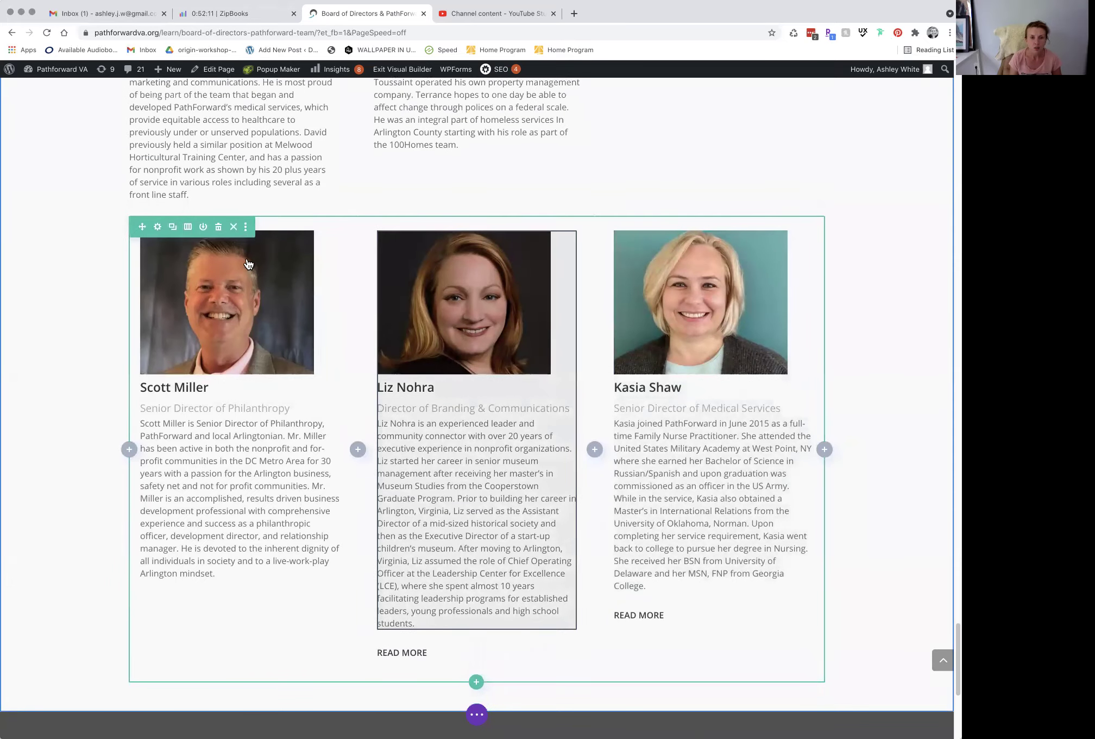
{"action": "left_click", "coordinate": [217, 228]}
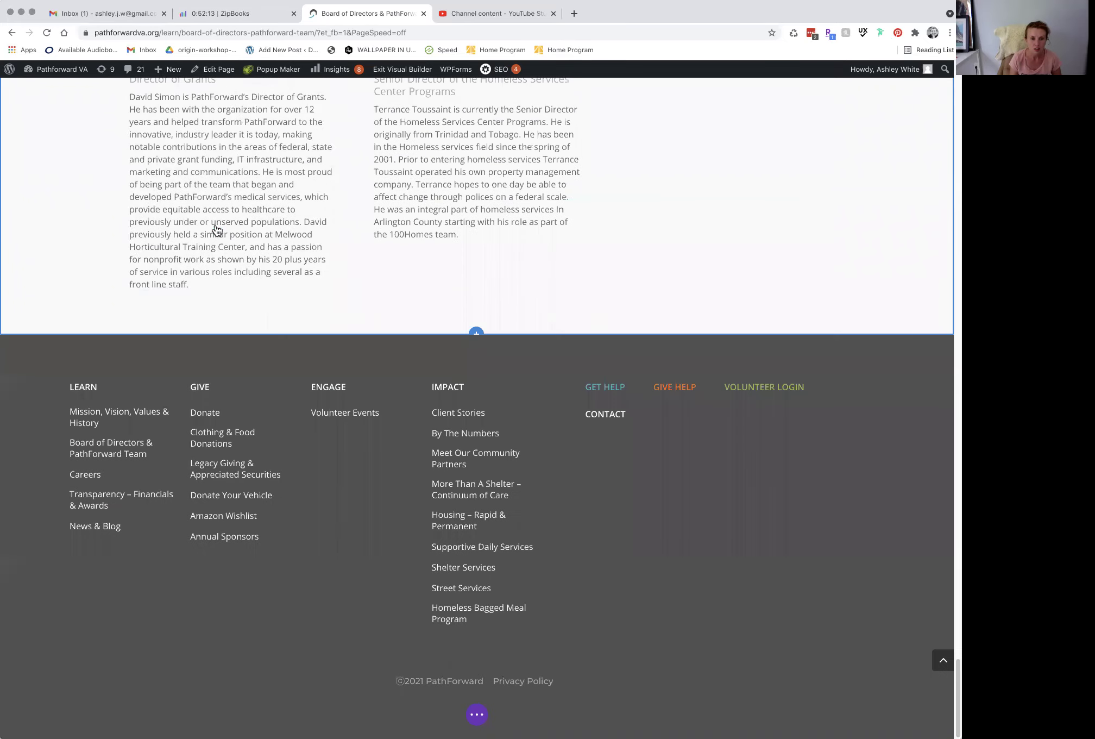
Review the Senior Team, Advisory Council, Emeritus Council and board member rows on the page.
{"action": "scroll", "coordinate": [562, 303], "scroll_direction": "up", "scroll_amount": 15}
{"action": "scroll", "coordinate": [563, 302], "scroll_direction": "up", "scroll_amount": 15}
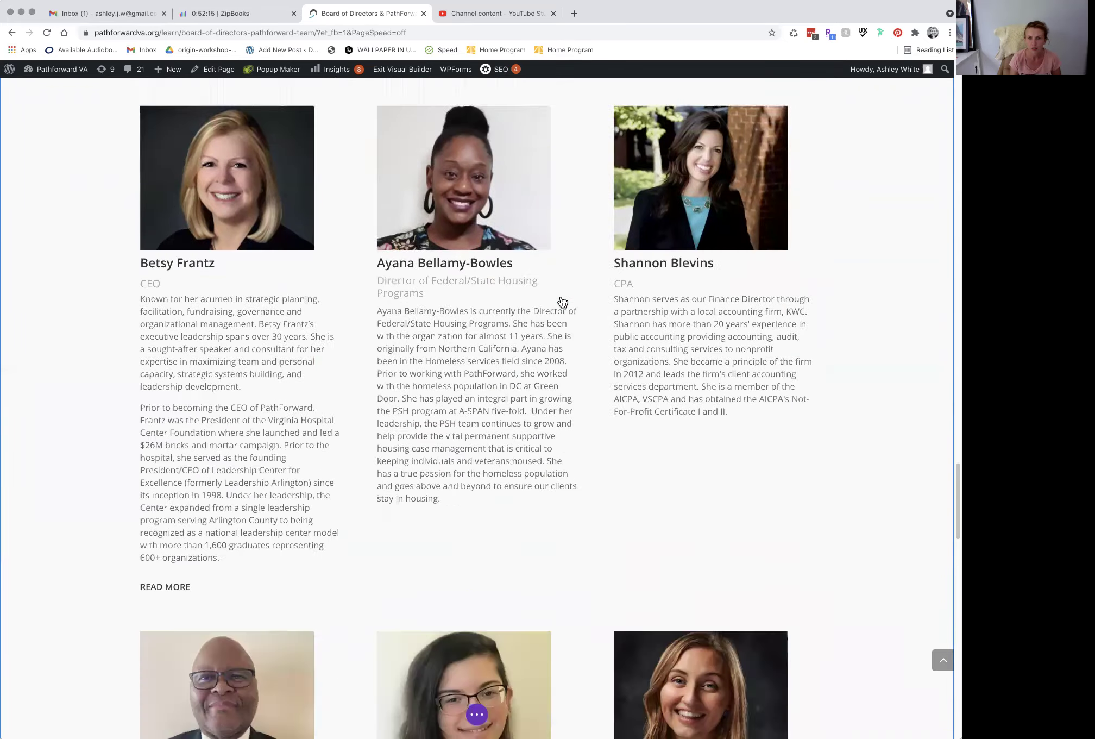
{"action": "scroll", "coordinate": [562, 302], "scroll_direction": "down", "scroll_amount": 19}
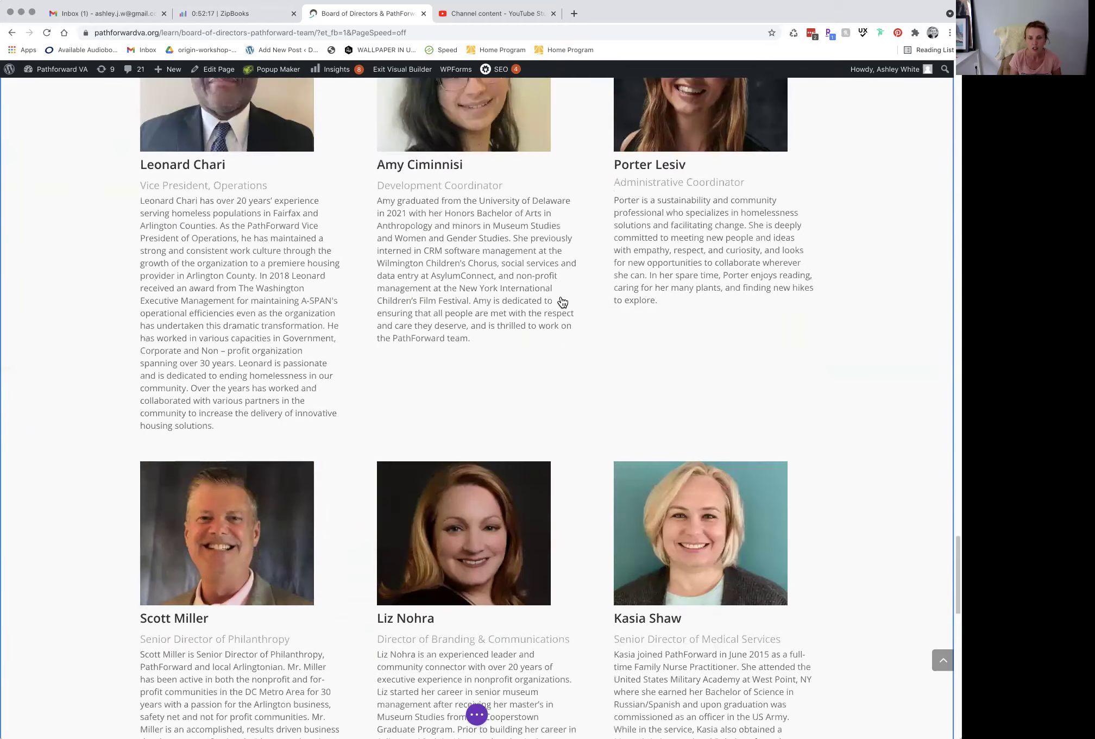
{"action": "scroll", "coordinate": [562, 302], "scroll_direction": "up", "scroll_amount": 15}
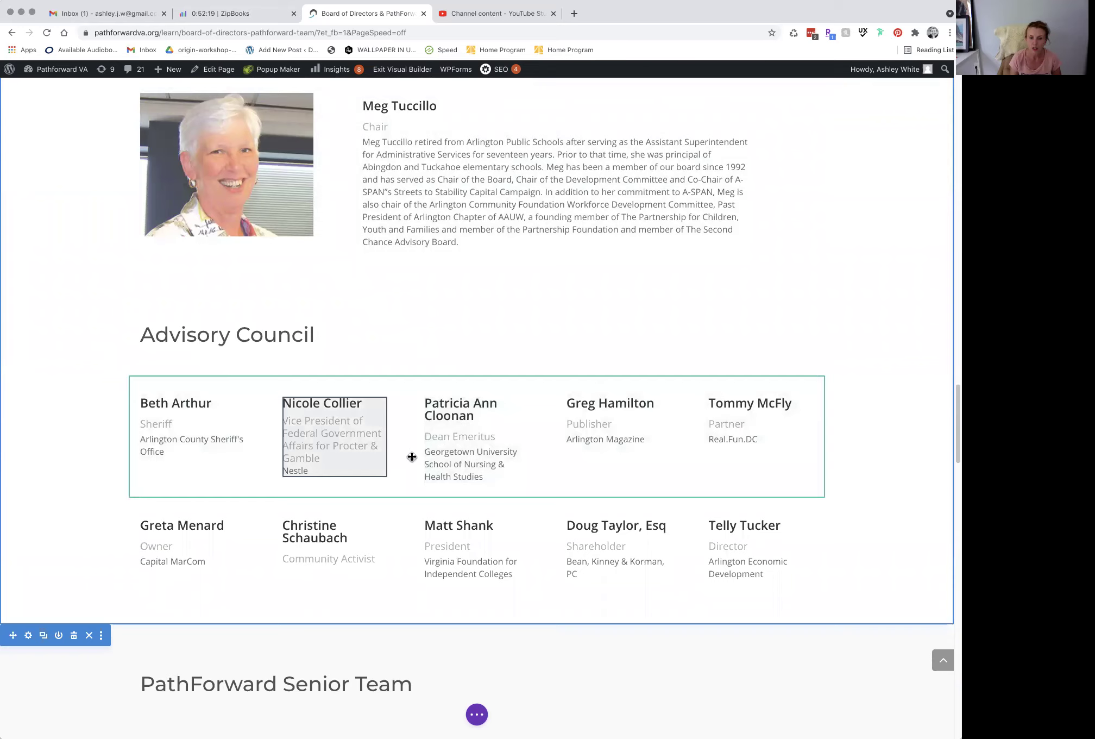
{"action": "scroll", "coordinate": [409, 455], "scroll_direction": "down", "scroll_amount": 3}
{"action": "scroll", "coordinate": [363, 433], "scroll_direction": "up", "scroll_amount": 5}
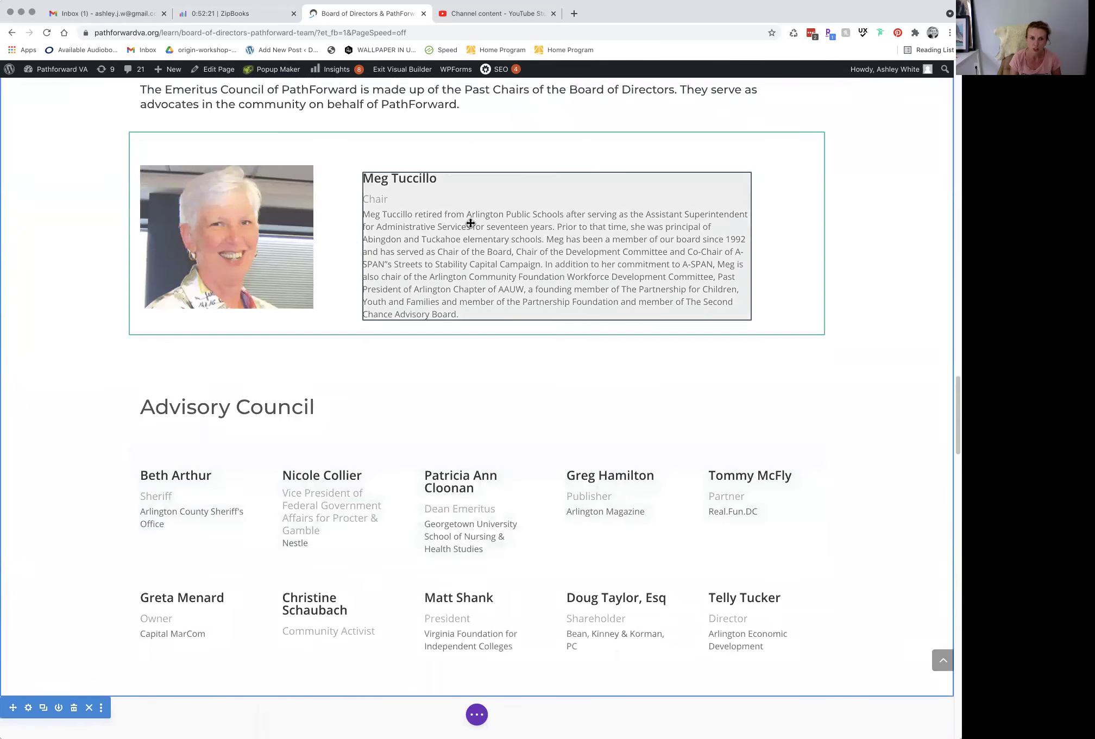
{"action": "scroll", "coordinate": [469, 220], "scroll_direction": "up", "scroll_amount": 18}
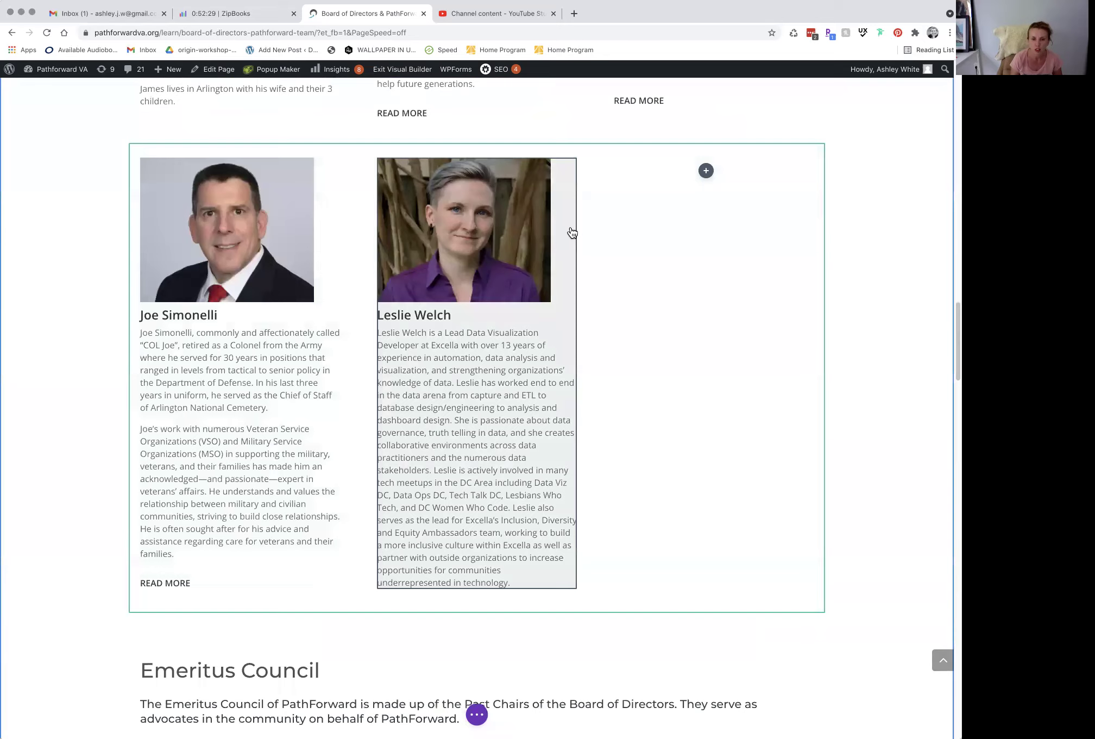
{"action": "scroll", "coordinate": [573, 233], "scroll_direction": "up", "scroll_amount": 5}
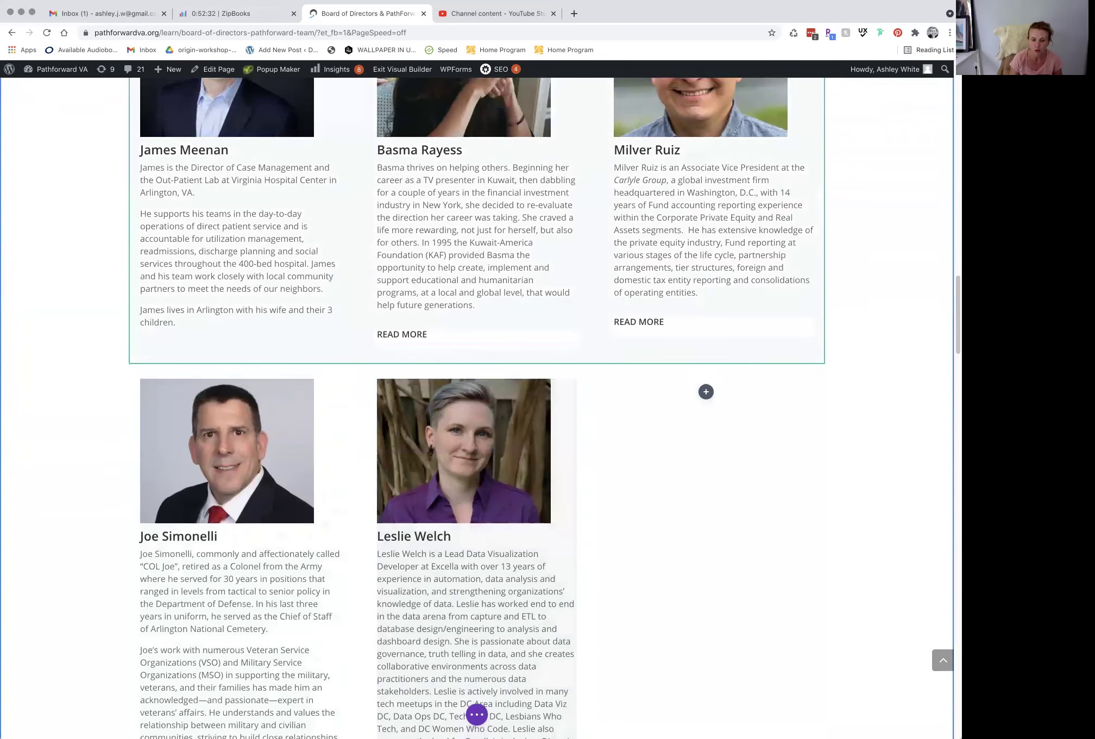
Save the Board of Directors and team page and exit the Visual Builder.
{"action": "left_click", "coordinate": [477, 714]}
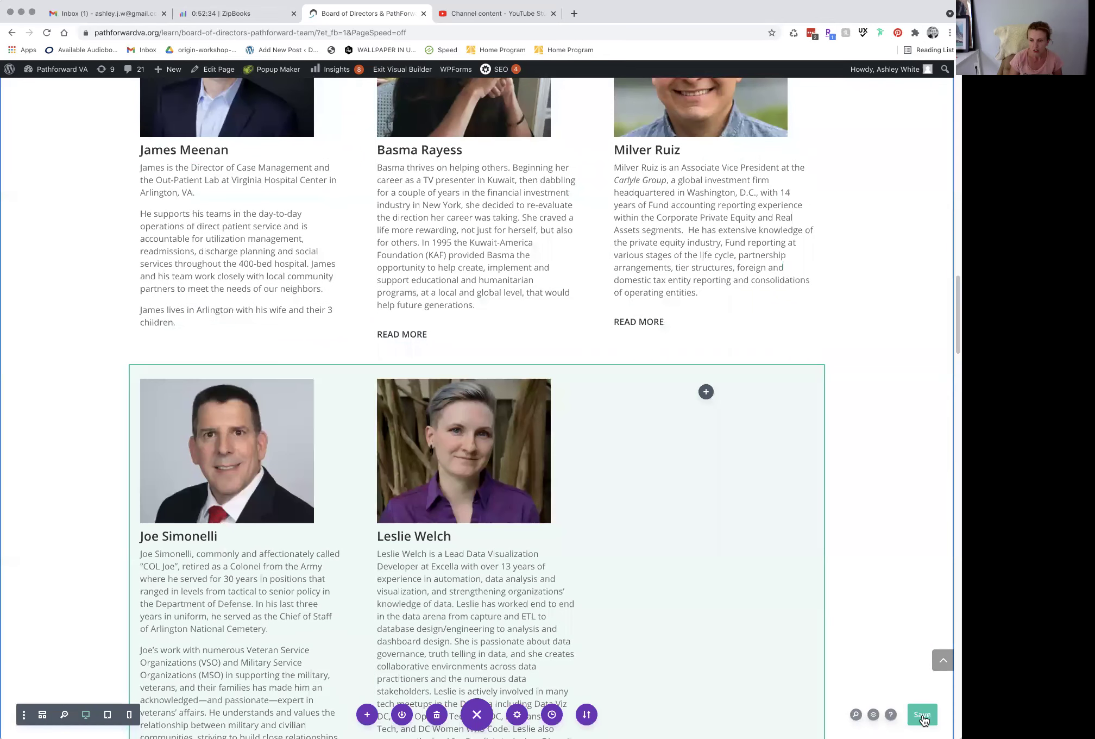
{"action": "left_click", "coordinate": [923, 717]}
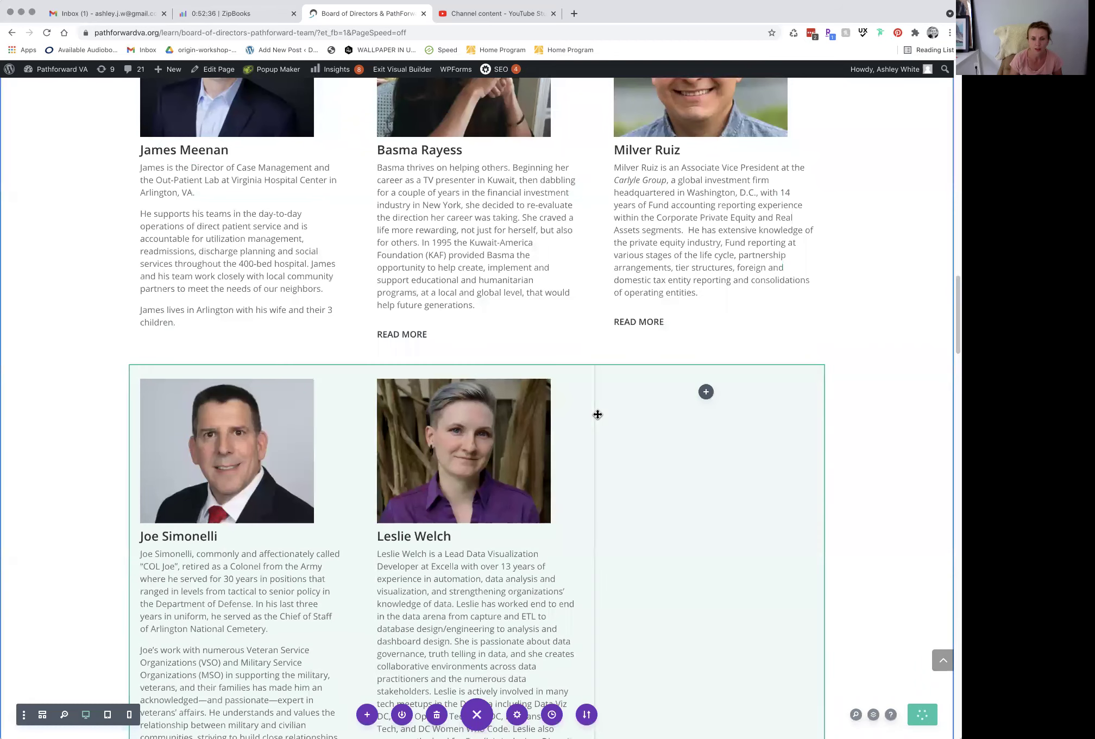
{"action": "scroll", "coordinate": [920, 436], "scroll_direction": "up", "scroll_amount": 20}
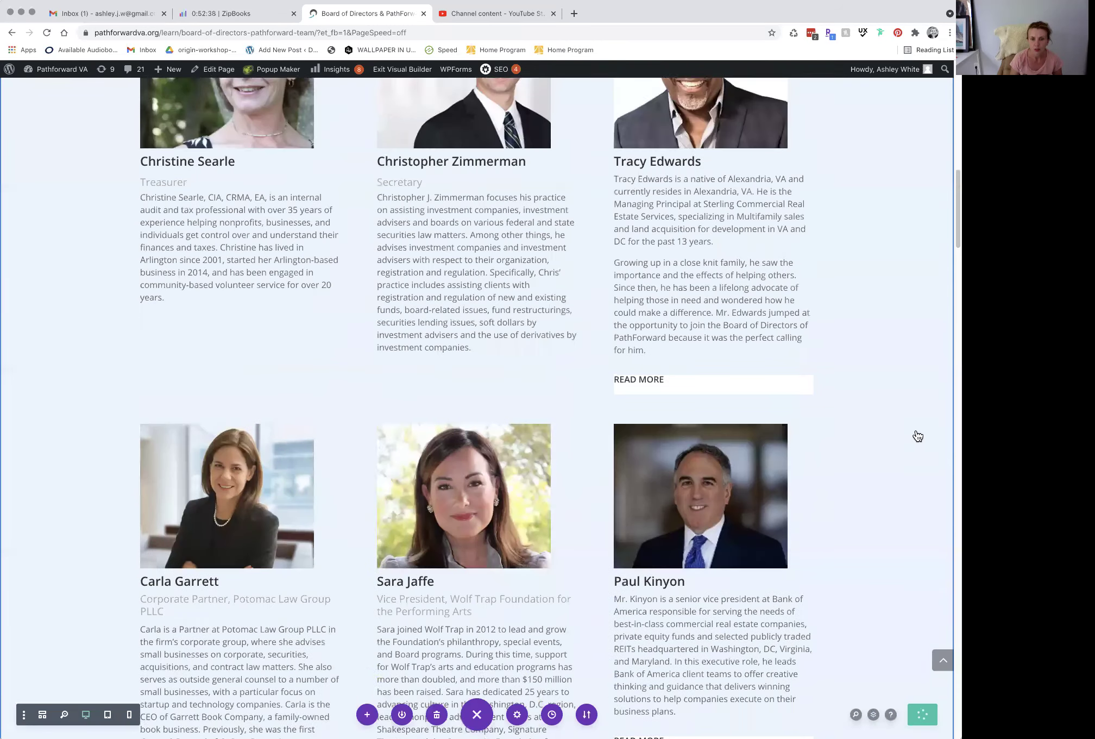
{"action": "scroll", "coordinate": [918, 437], "scroll_direction": "up", "scroll_amount": 3}
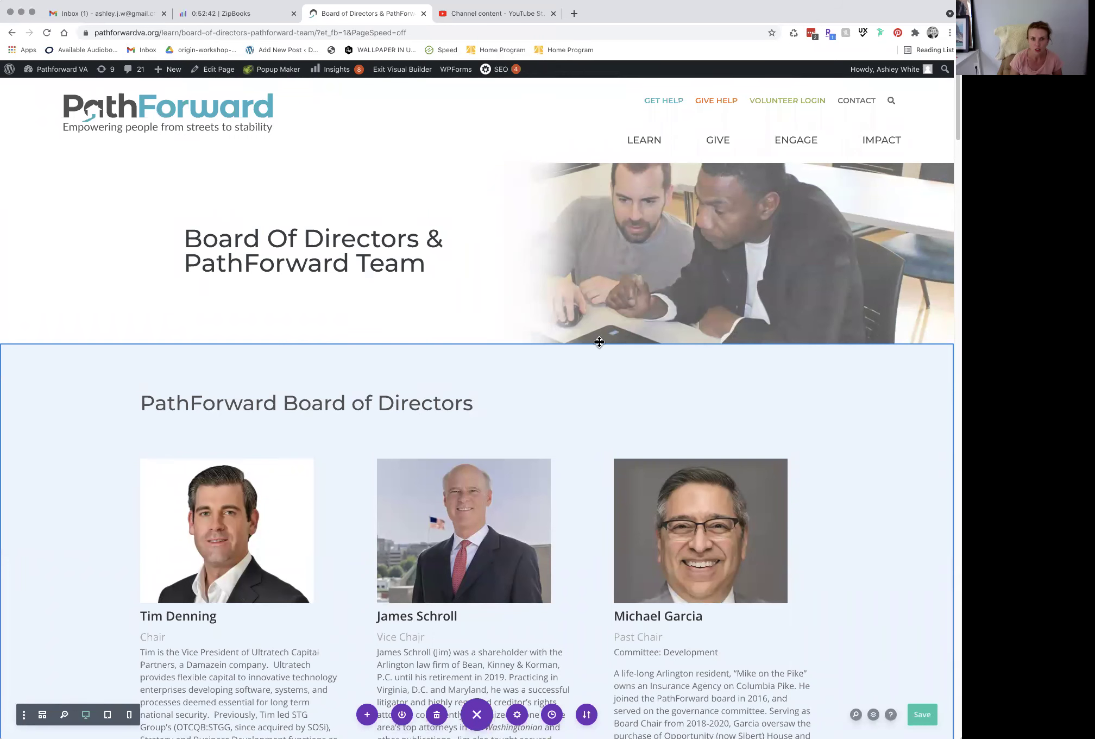
{"action": "left_click", "coordinate": [404, 72]}
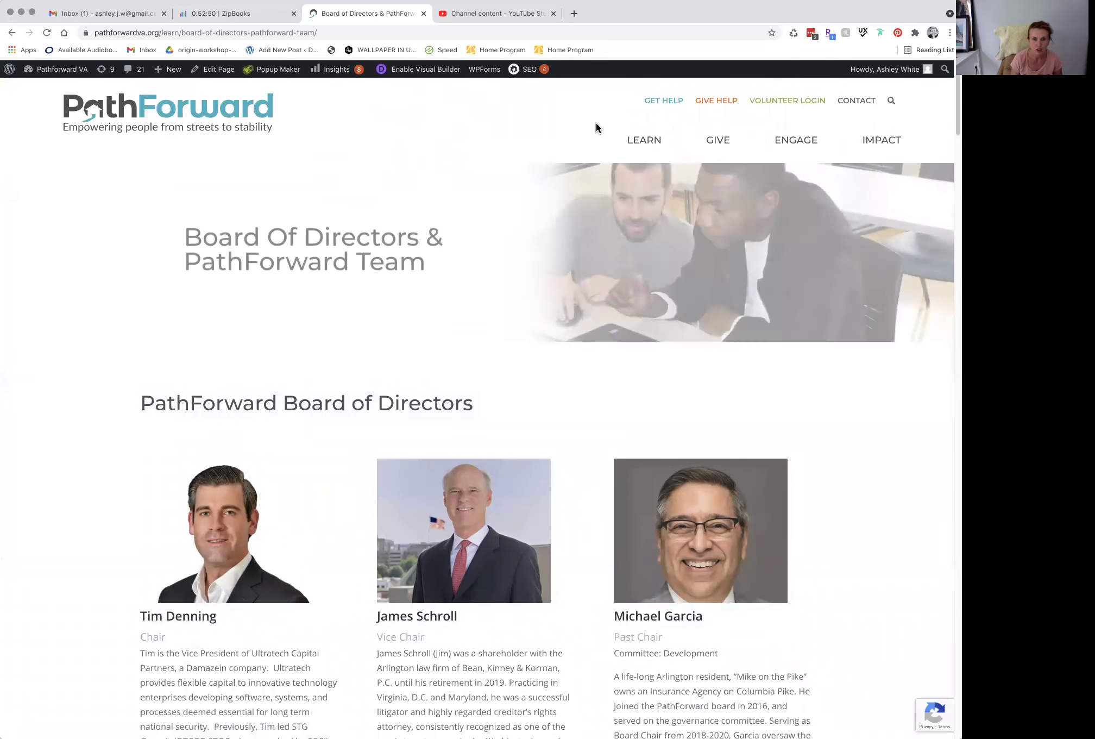
Open the site's Learn page, find its Board of Directors and Senior Team section, and enable the Visual Builder.
{"action": "left_click", "coordinate": [196, 107]}
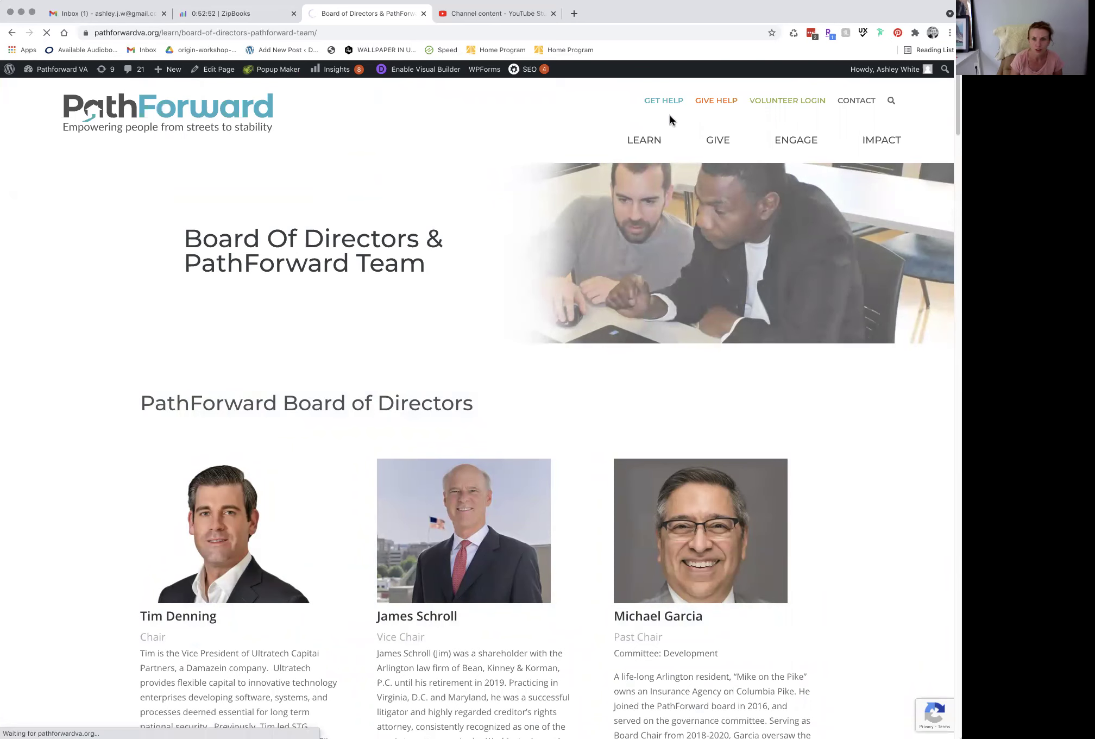
{"action": "left_click", "coordinate": [642, 140]}
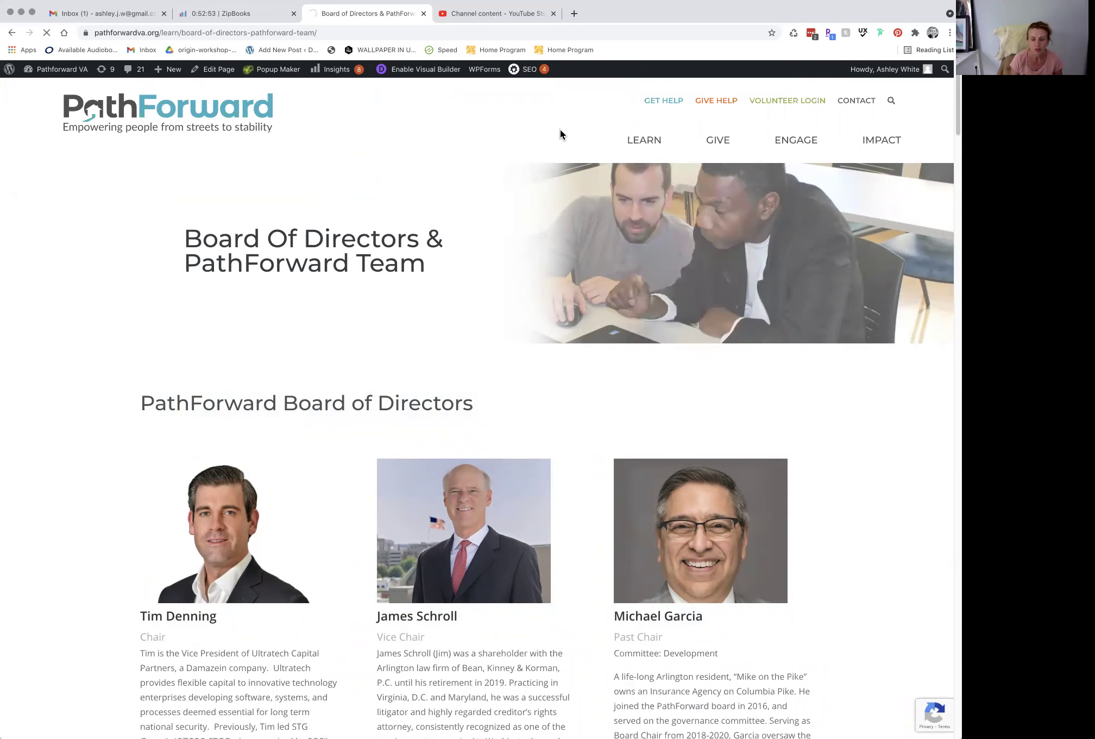
{"action": "scroll", "coordinate": [603, 132], "scroll_direction": "down", "scroll_amount": 15}
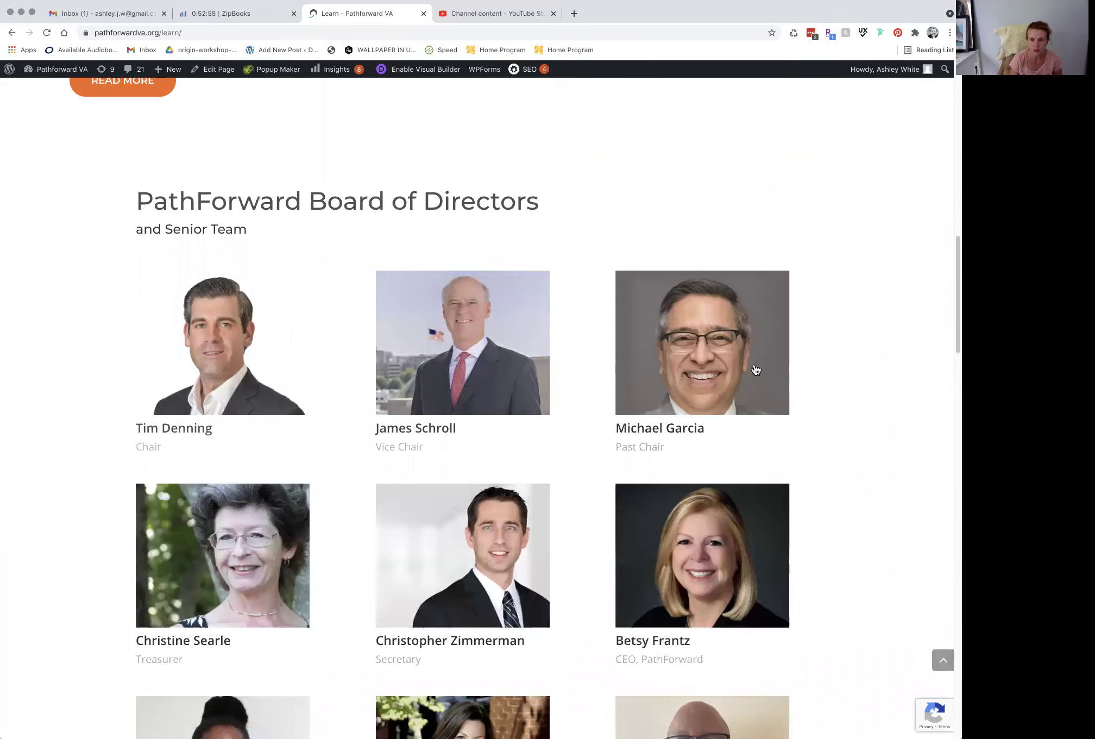
{"action": "scroll", "coordinate": [756, 364], "scroll_direction": "down", "scroll_amount": 1}
{"action": "scroll", "coordinate": [479, 272], "scroll_direction": "down", "scroll_amount": 10}
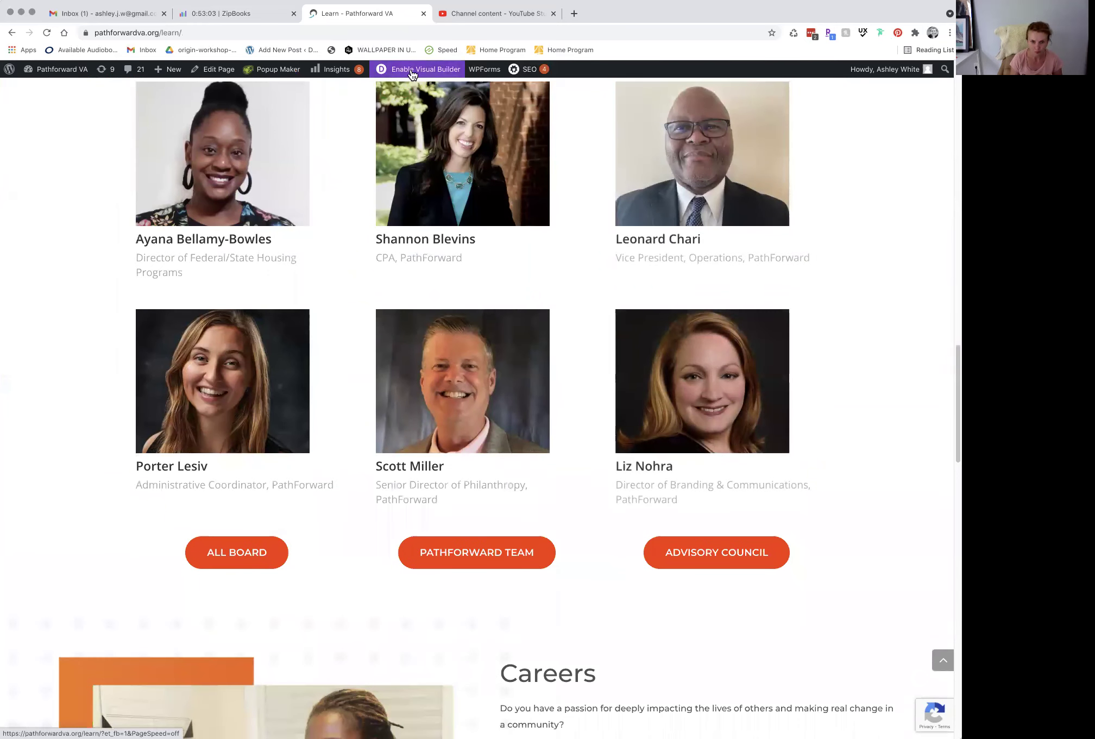
{"action": "left_click", "coordinate": [412, 74]}
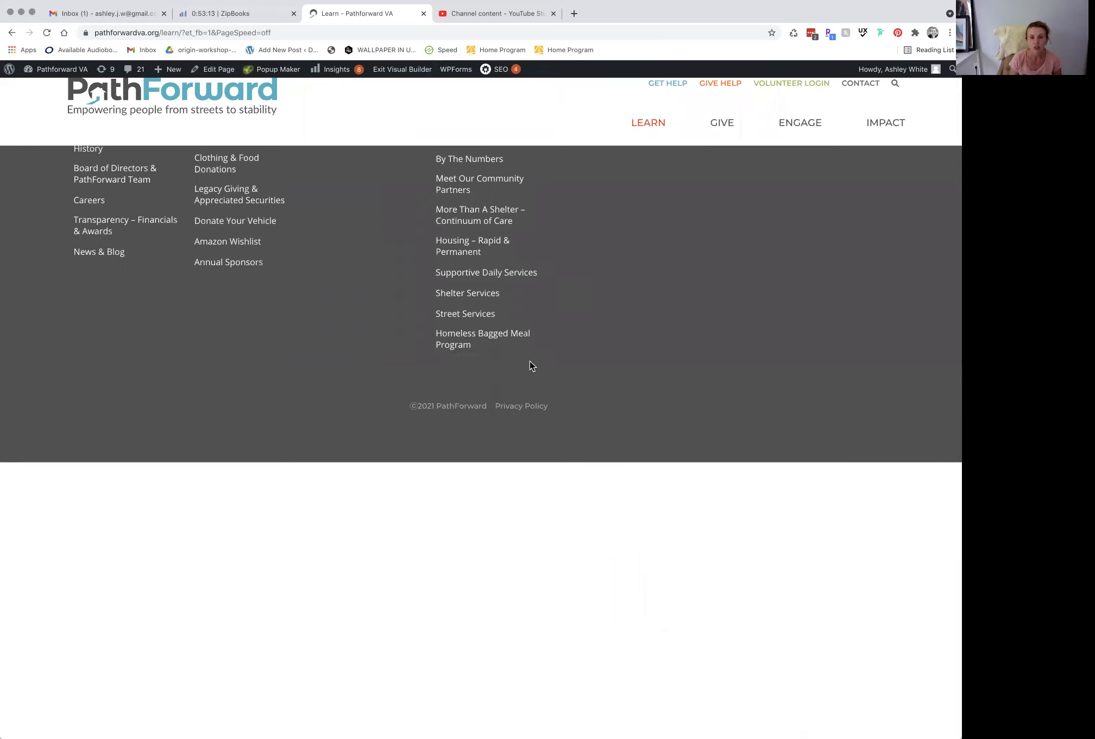
Duplicate the last profile row above the All Board button and delete the second and third profiles from the copy.
{"action": "scroll", "coordinate": [592, 402], "scroll_direction": "down", "scroll_amount": 15}
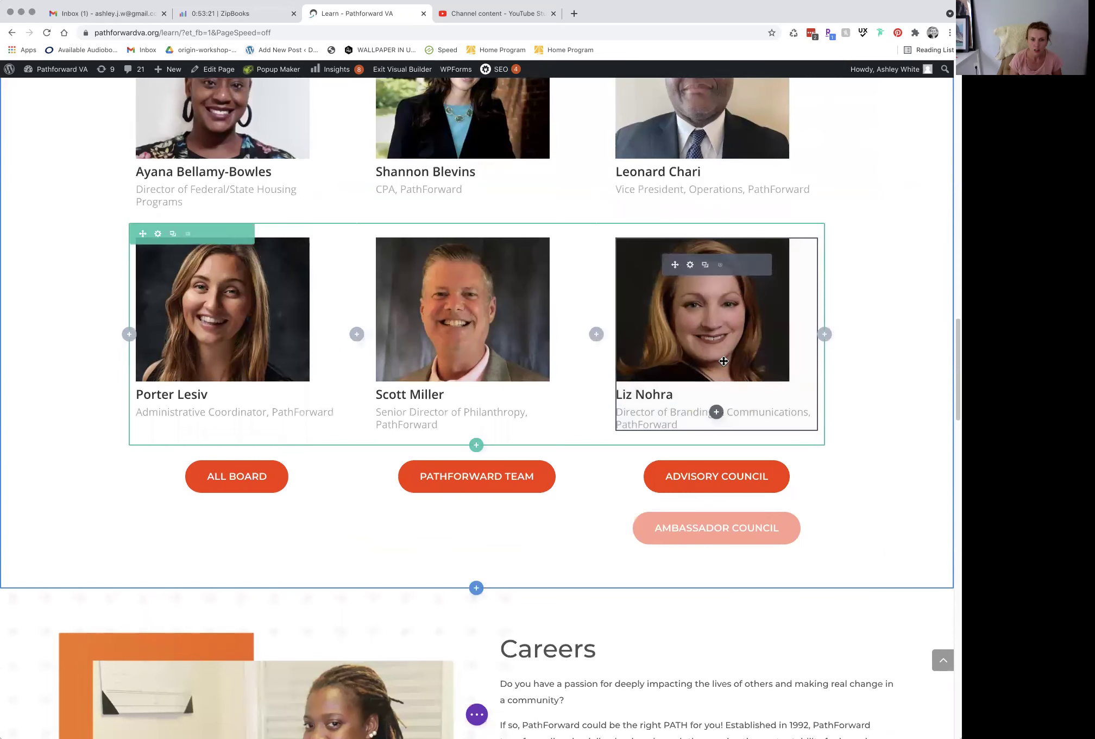
{"action": "left_click", "coordinate": [173, 234]}
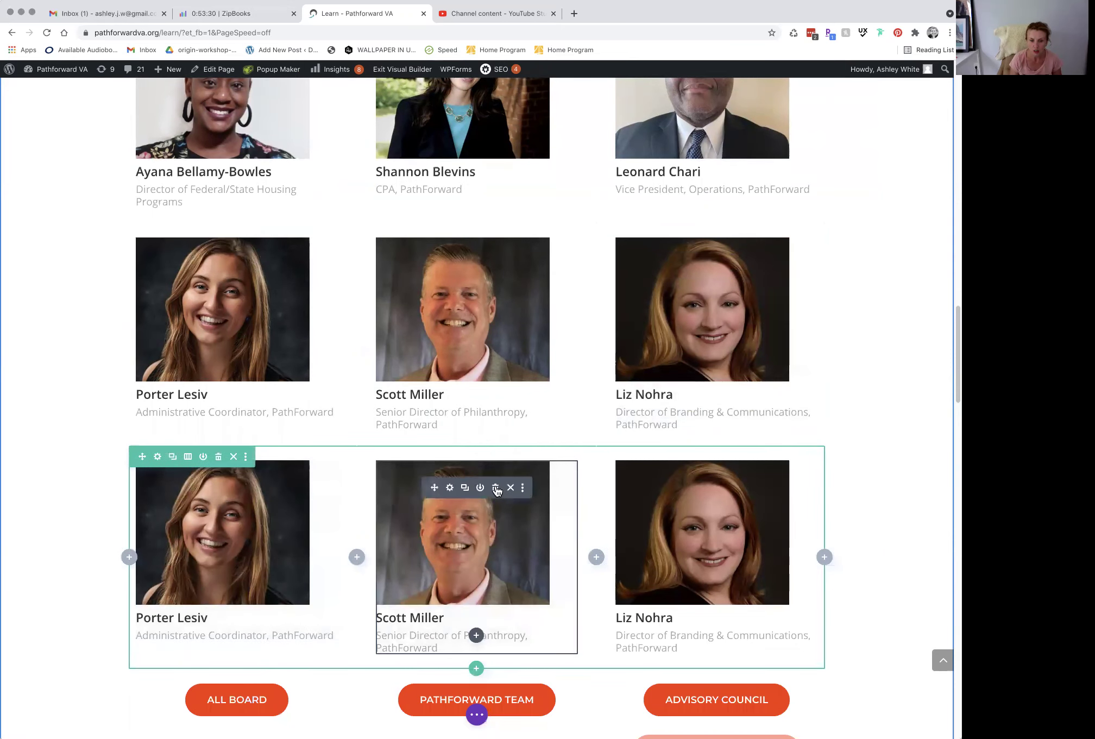
{"action": "left_click", "coordinate": [495, 487]}
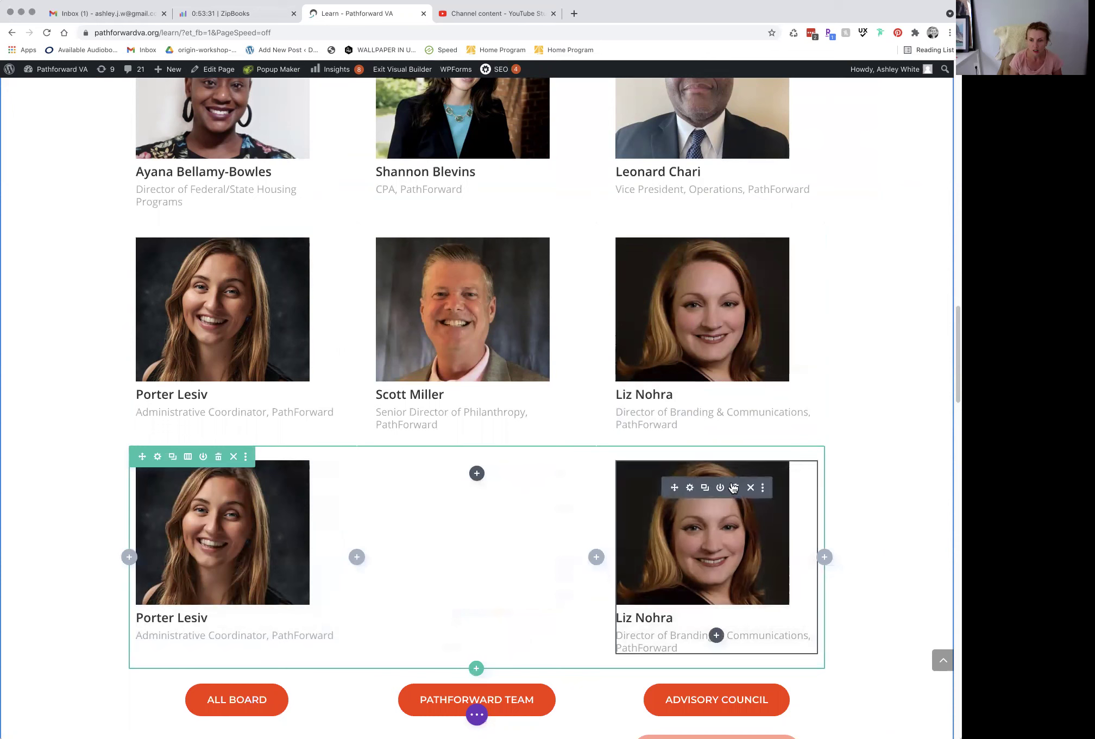
{"action": "left_click", "coordinate": [735, 487]}
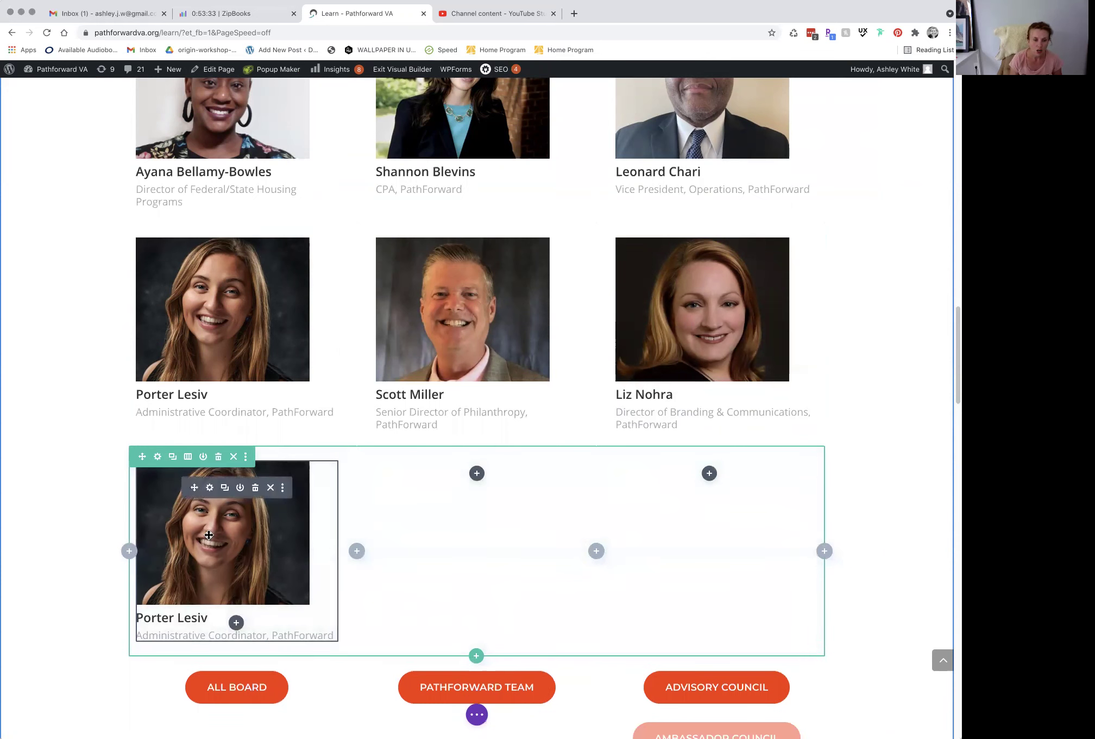
Set the name of the copied Administrative Coordinator profile to "new person".
{"action": "left_click", "coordinate": [210, 487]}
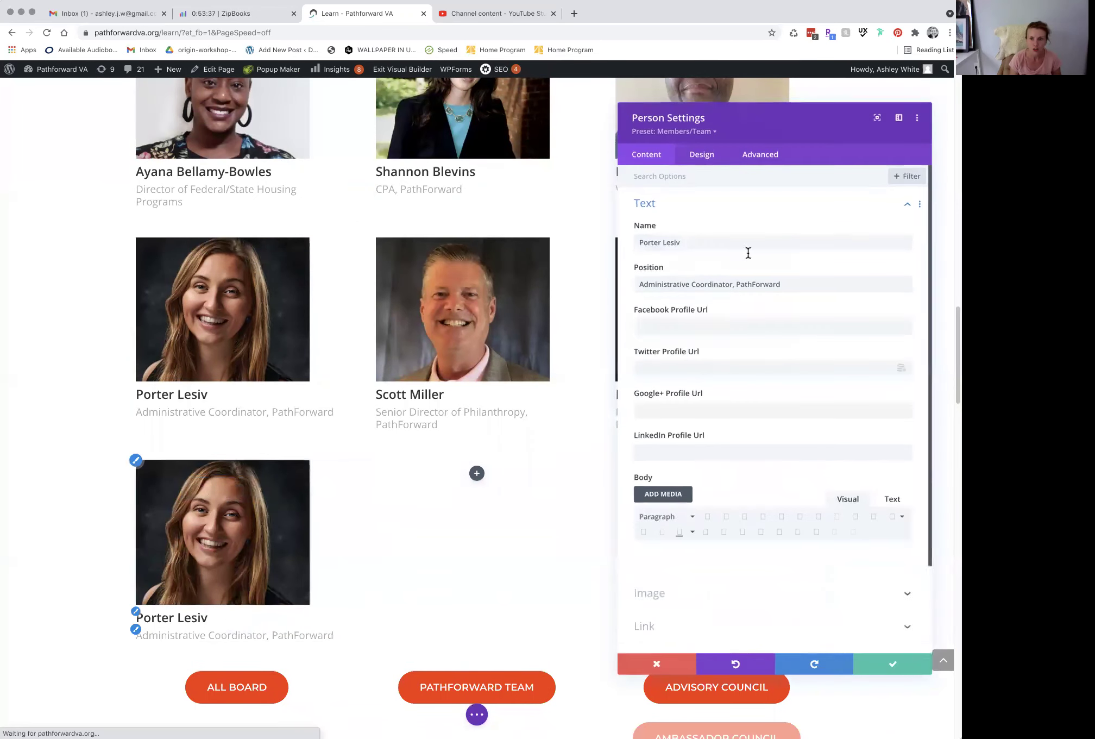
{"action": "triple_click", "coordinate": [707, 240]}
{"action": "type", "text": "new"}
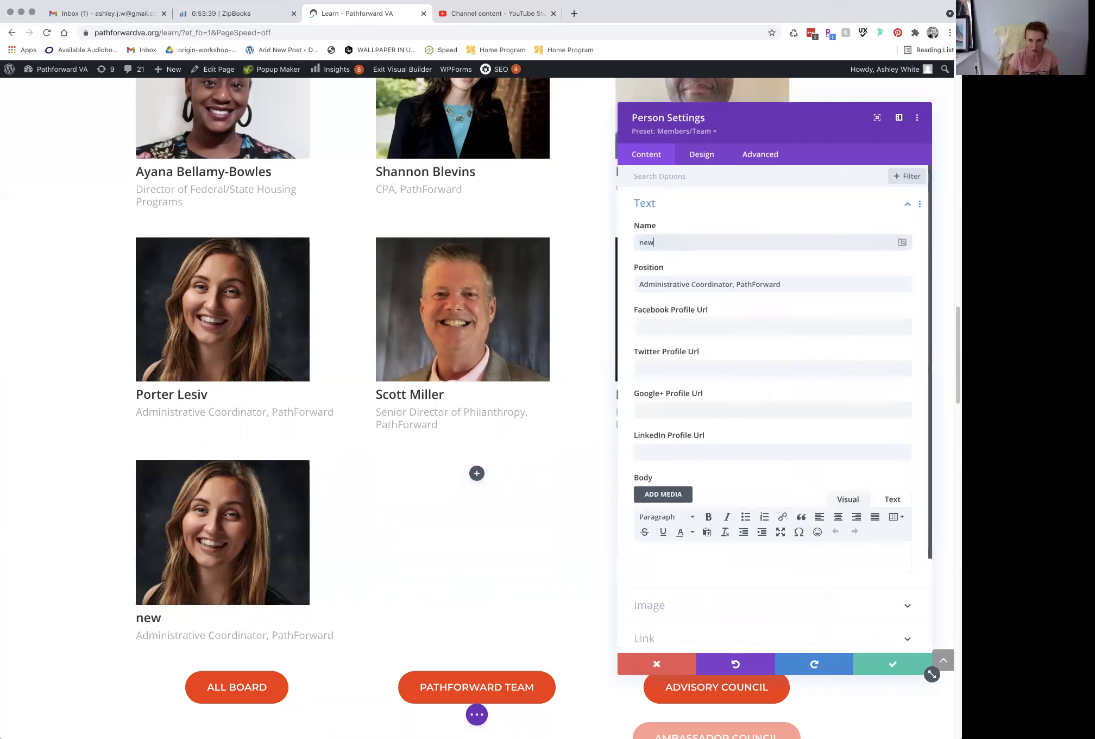
{"action": "type", "text": " person"}
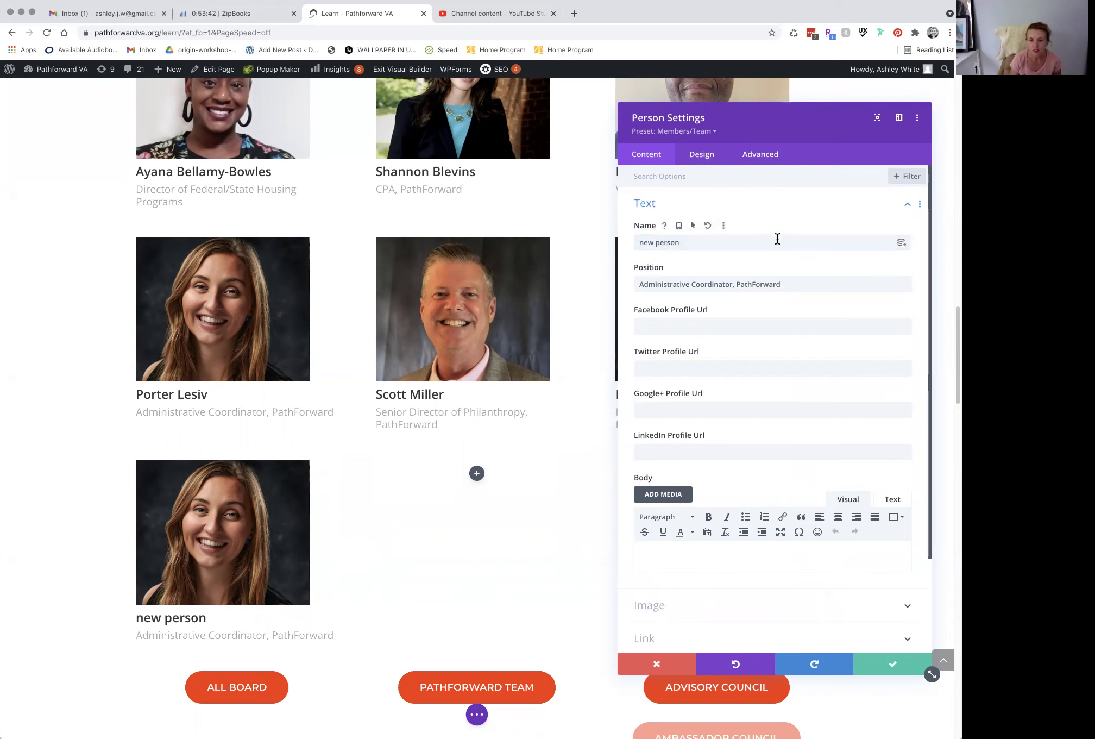
Examine the copied profile's content options and advanced CSS ID and class settings, and discard the changes.
{"action": "scroll", "coordinate": [776, 239], "scroll_direction": "down", "scroll_amount": 3}
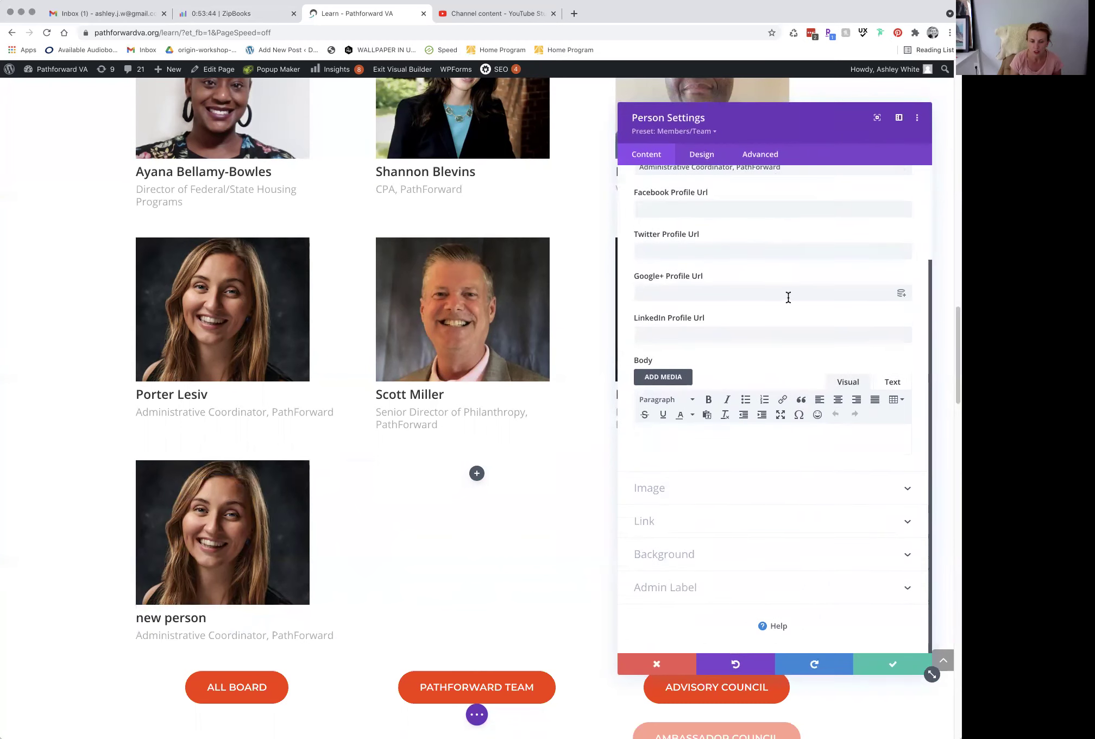
{"action": "scroll", "coordinate": [786, 294], "scroll_direction": "up", "scroll_amount": 3}
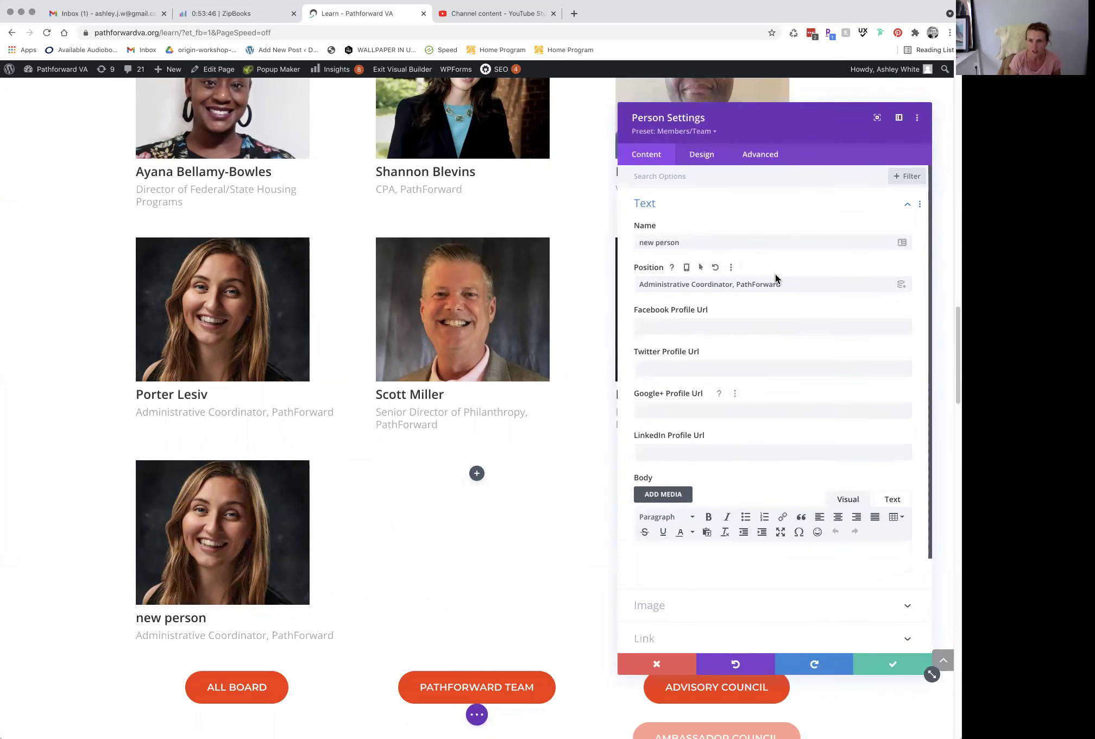
{"action": "left_click", "coordinate": [761, 155]}
{"action": "left_click", "coordinate": [745, 206]}
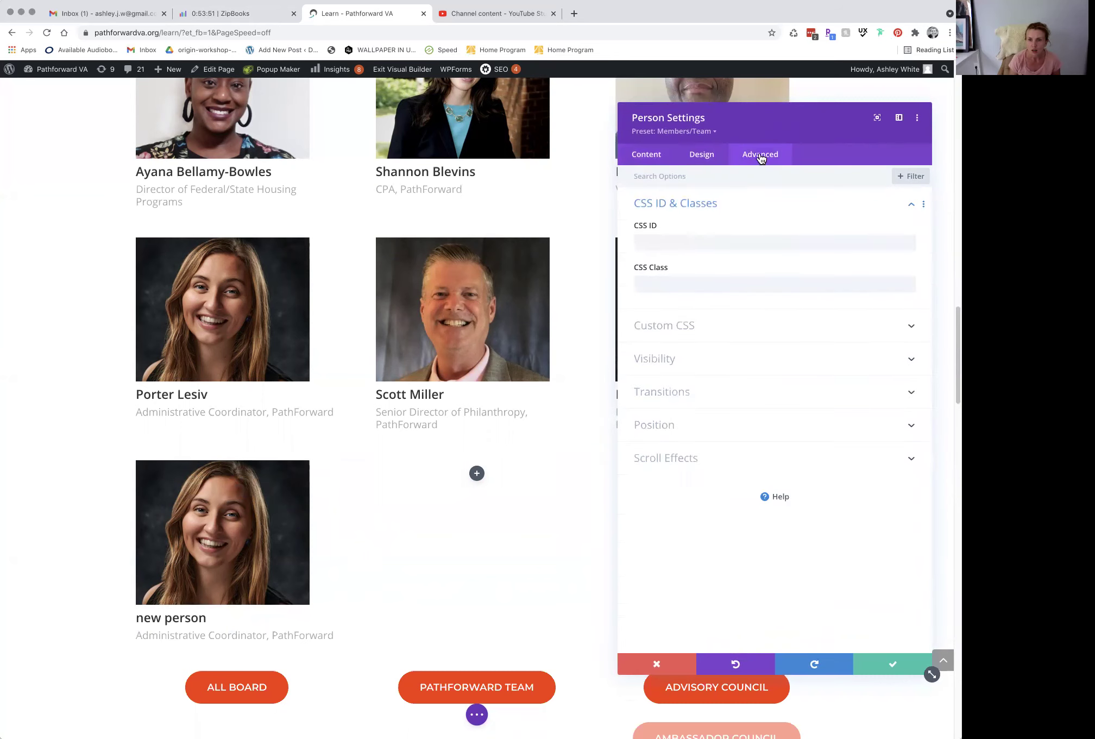
{"action": "left_click", "coordinate": [636, 162]}
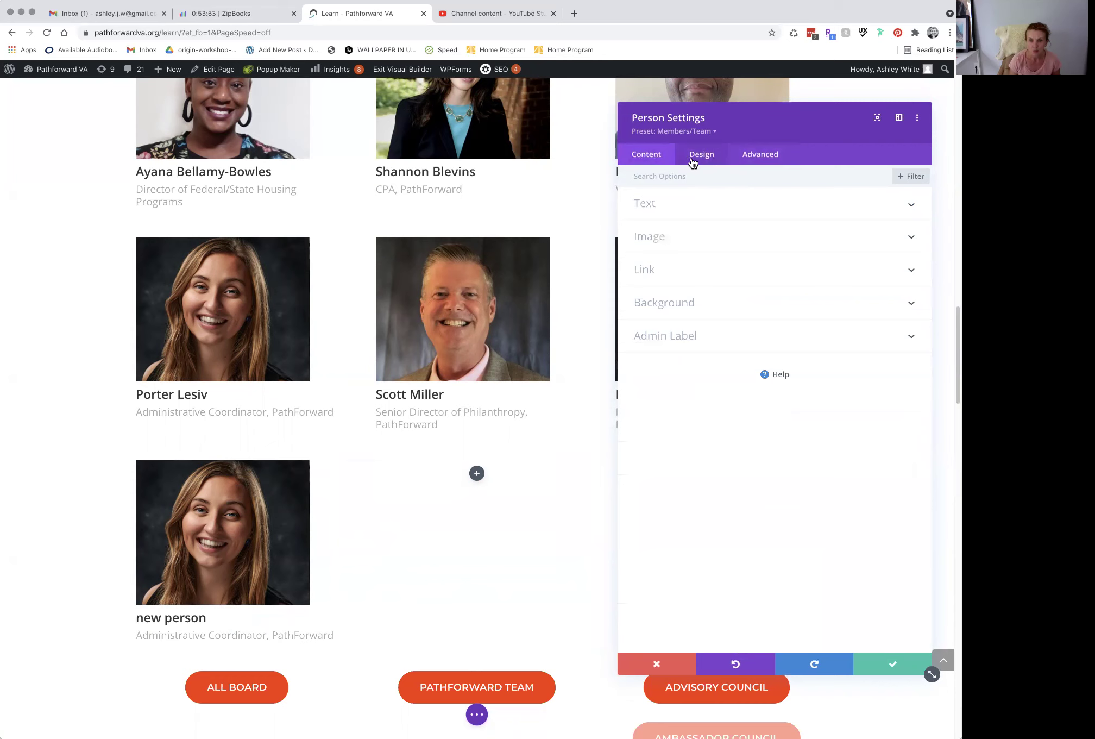
{"action": "left_click", "coordinate": [770, 161]}
{"action": "left_click", "coordinate": [646, 158]}
{"action": "left_click", "coordinate": [754, 156]}
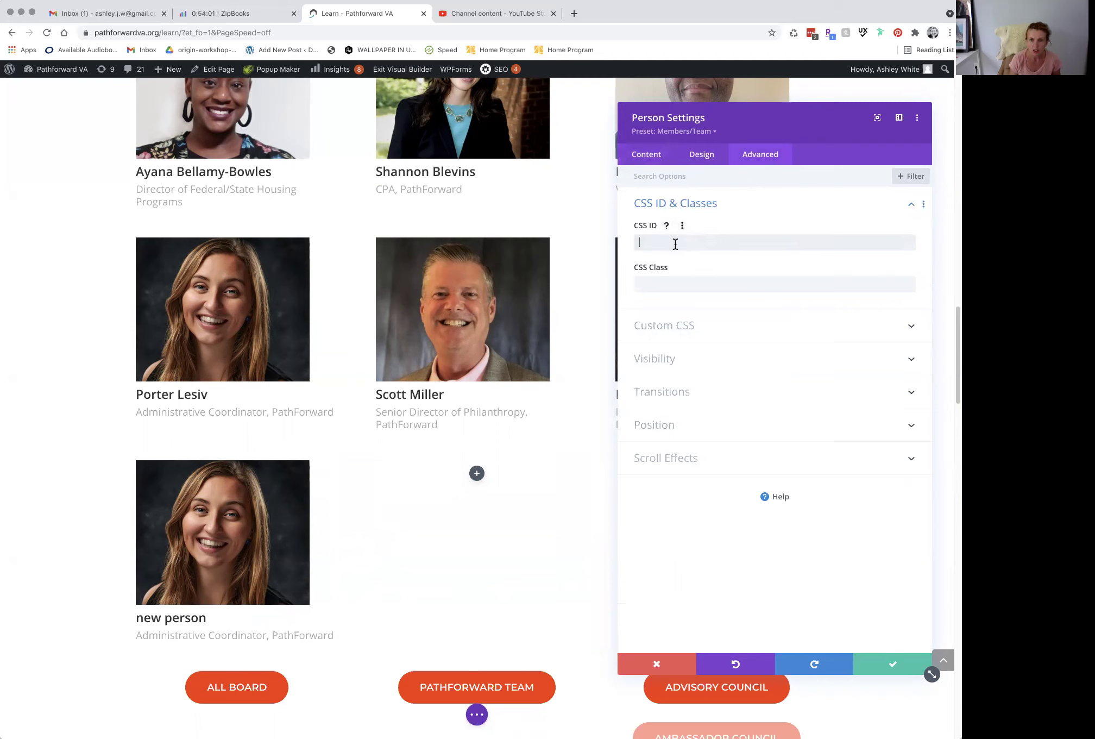
{"action": "left_click", "coordinate": [660, 664]}
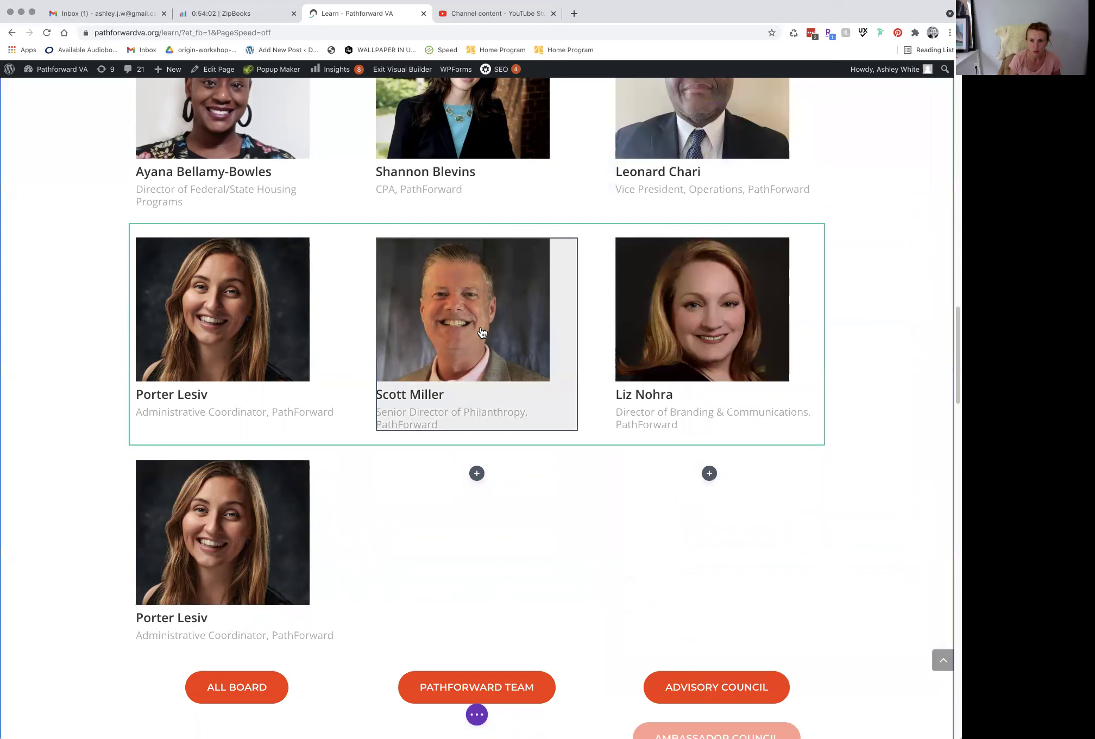
Examine the Senior Director of Philanthropy profile's advanced CSS, design and content settings, and close them without changes.
{"action": "mouse_move", "coordinate": [491, 267]}
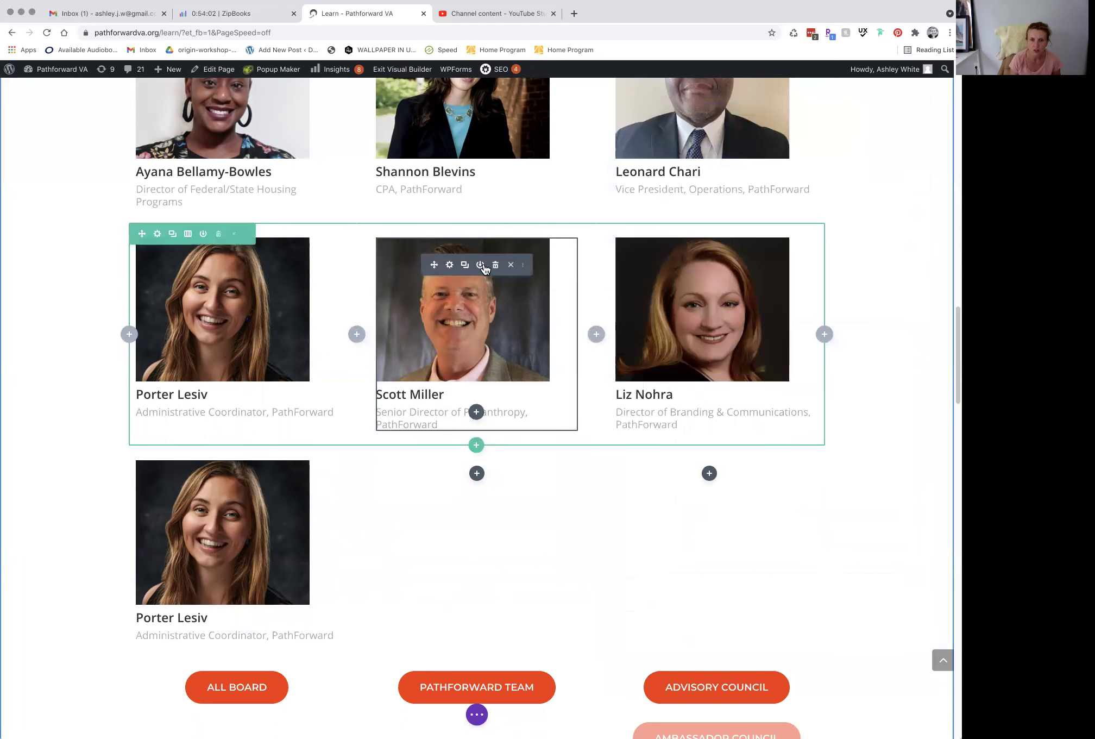
{"action": "left_click", "coordinate": [451, 266]}
{"action": "left_click", "coordinate": [749, 158]}
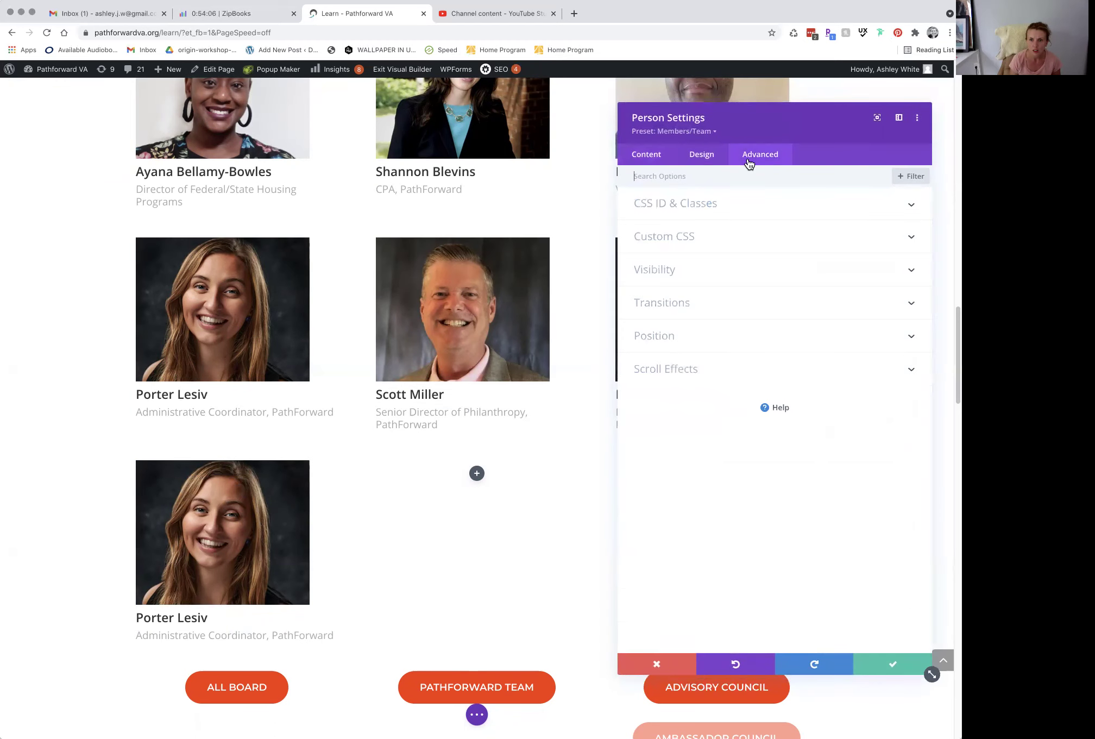
{"action": "left_click", "coordinate": [731, 209]}
{"action": "left_click", "coordinate": [698, 328]}
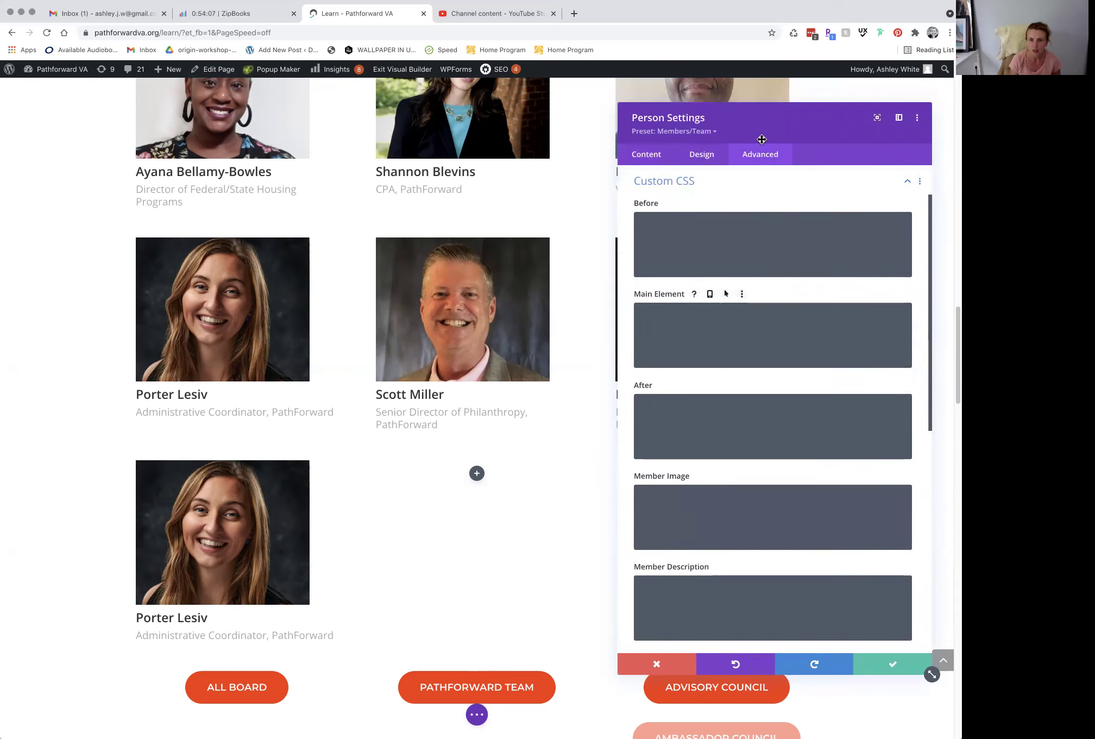
{"action": "left_click", "coordinate": [706, 155]}
{"action": "left_click", "coordinate": [646, 156]}
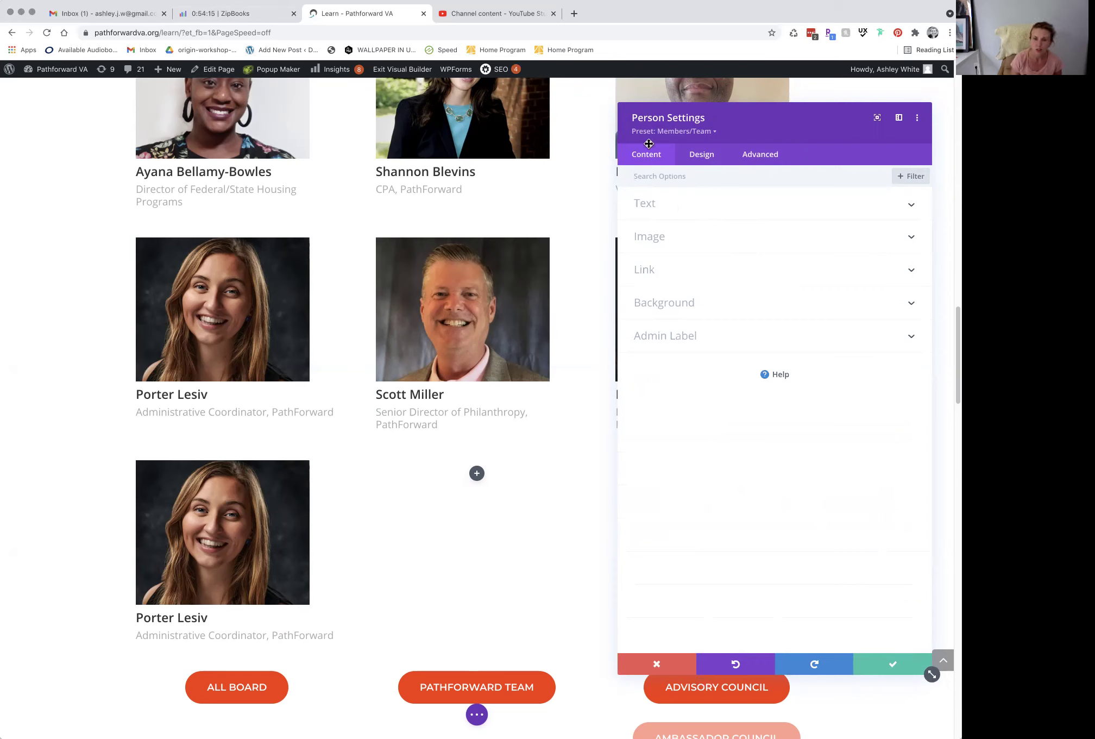
{"action": "left_click", "coordinate": [662, 674]}
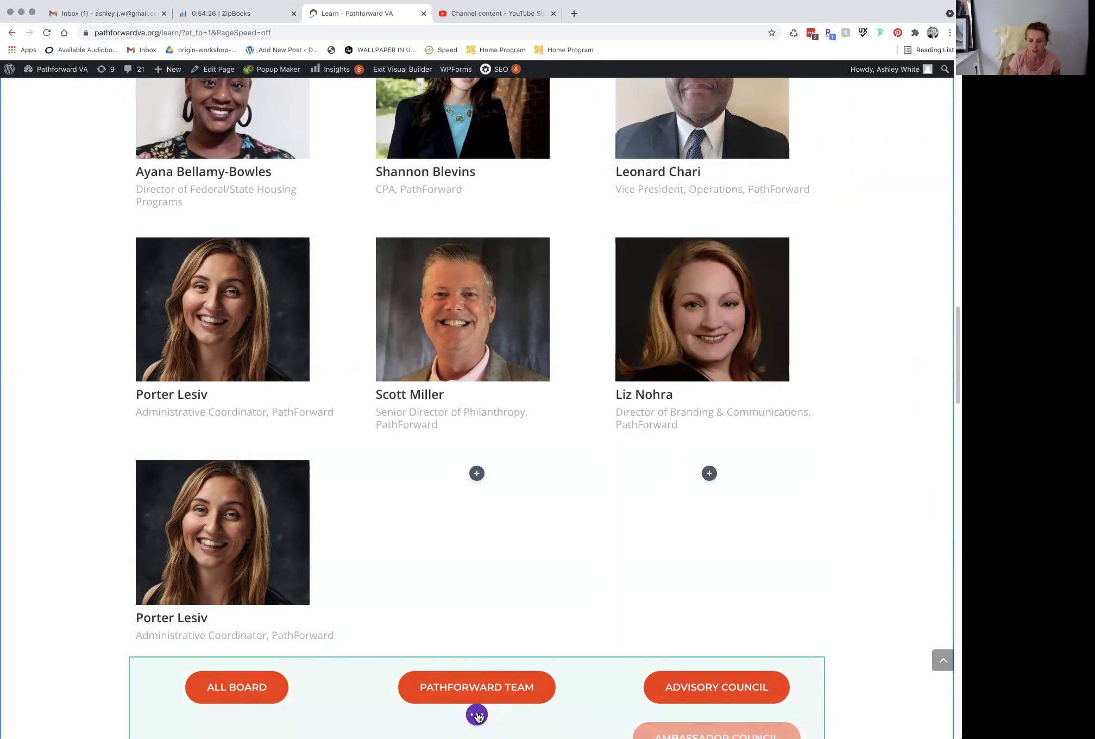
Open the editing history, undo the recent profile edits and restore the Loaded Page state.
{"action": "left_click", "coordinate": [477, 714]}
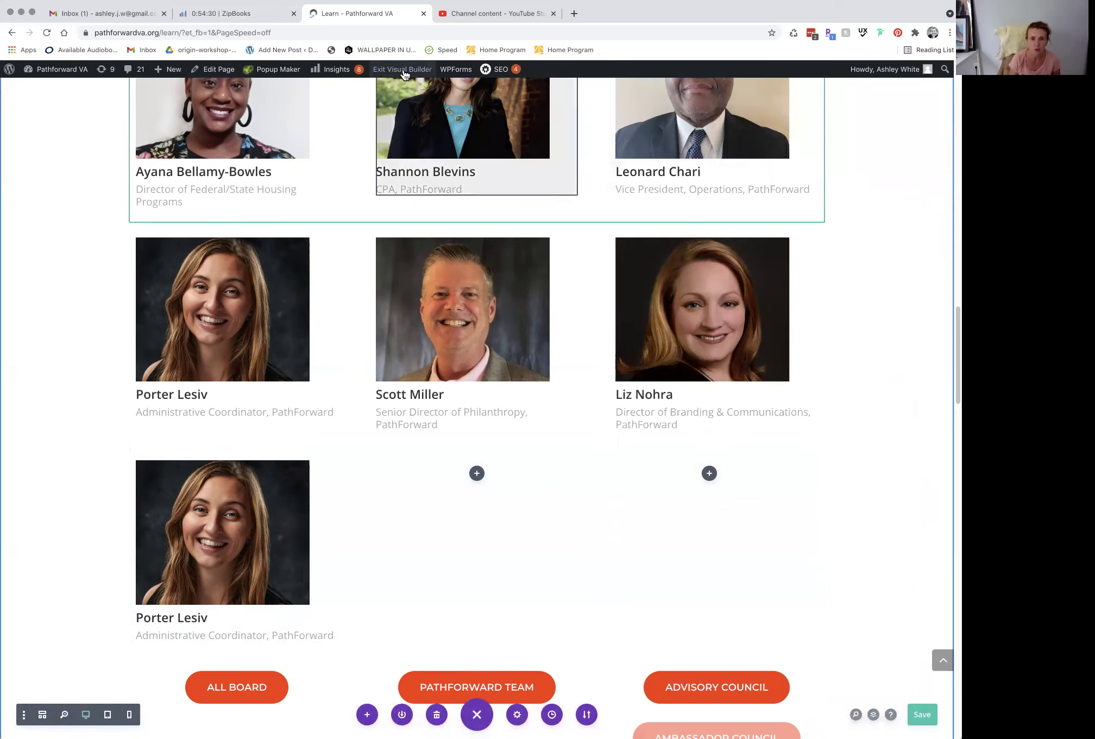
{"action": "left_click", "coordinate": [552, 714]}
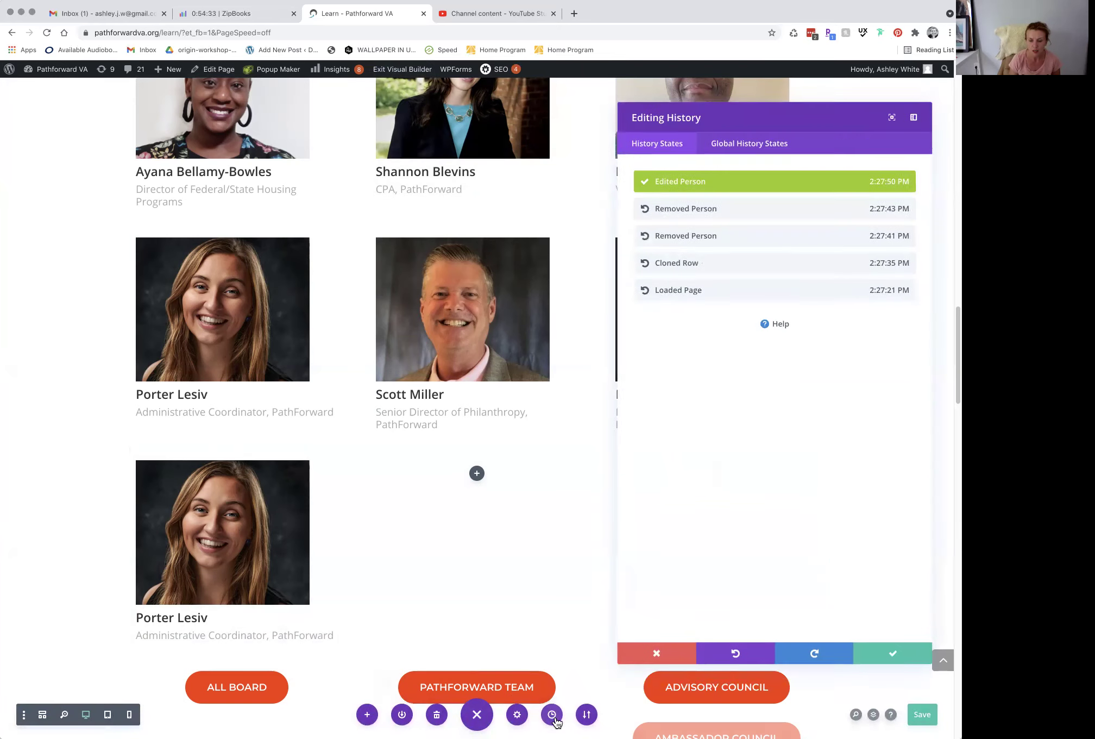
{"action": "left_click", "coordinate": [721, 653]}
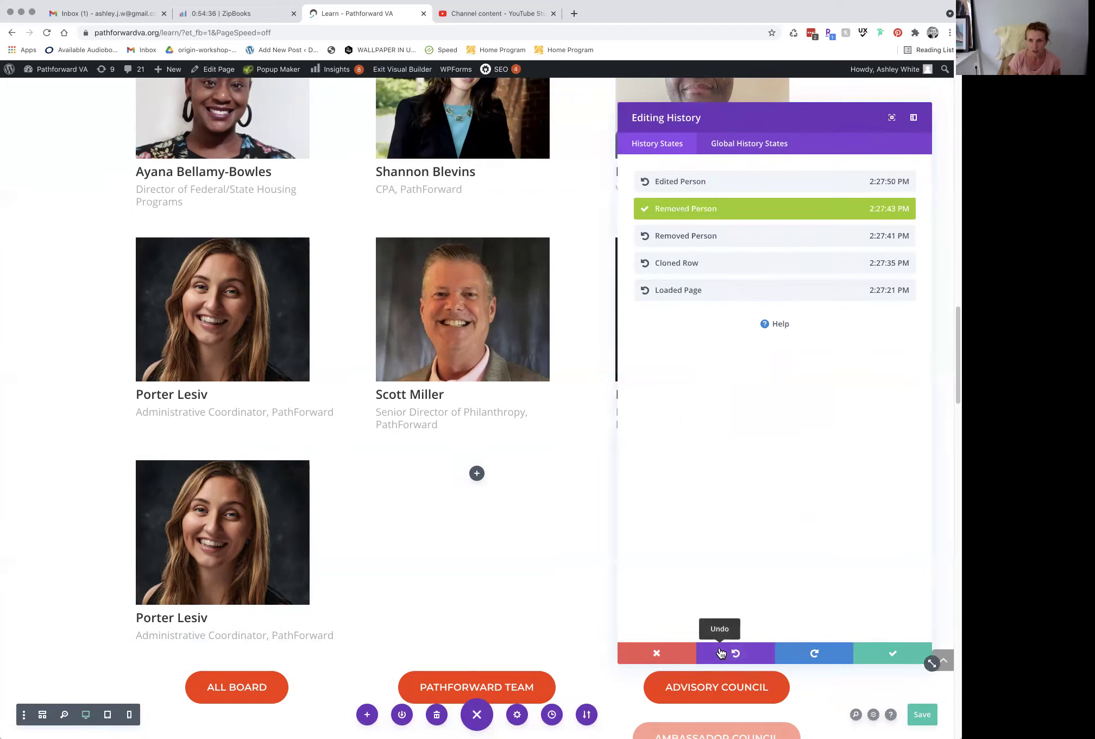
{"action": "left_click", "coordinate": [721, 652]}
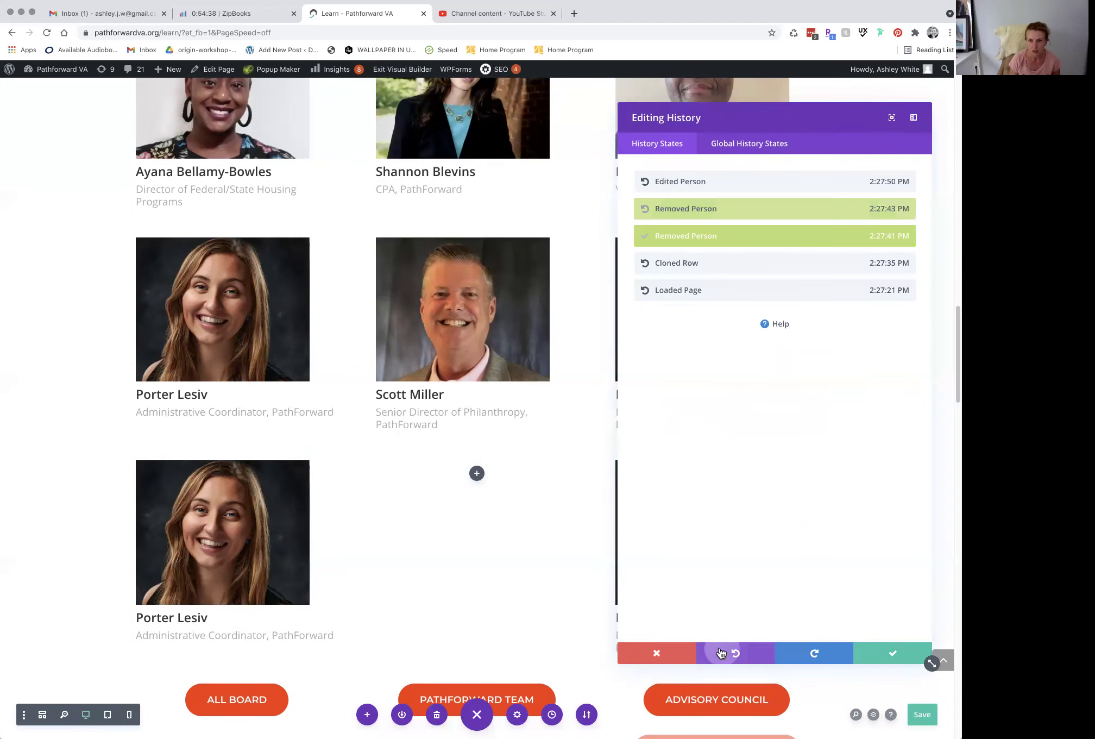
{"action": "left_click", "coordinate": [709, 294]}
{"action": "left_click", "coordinate": [887, 659]}
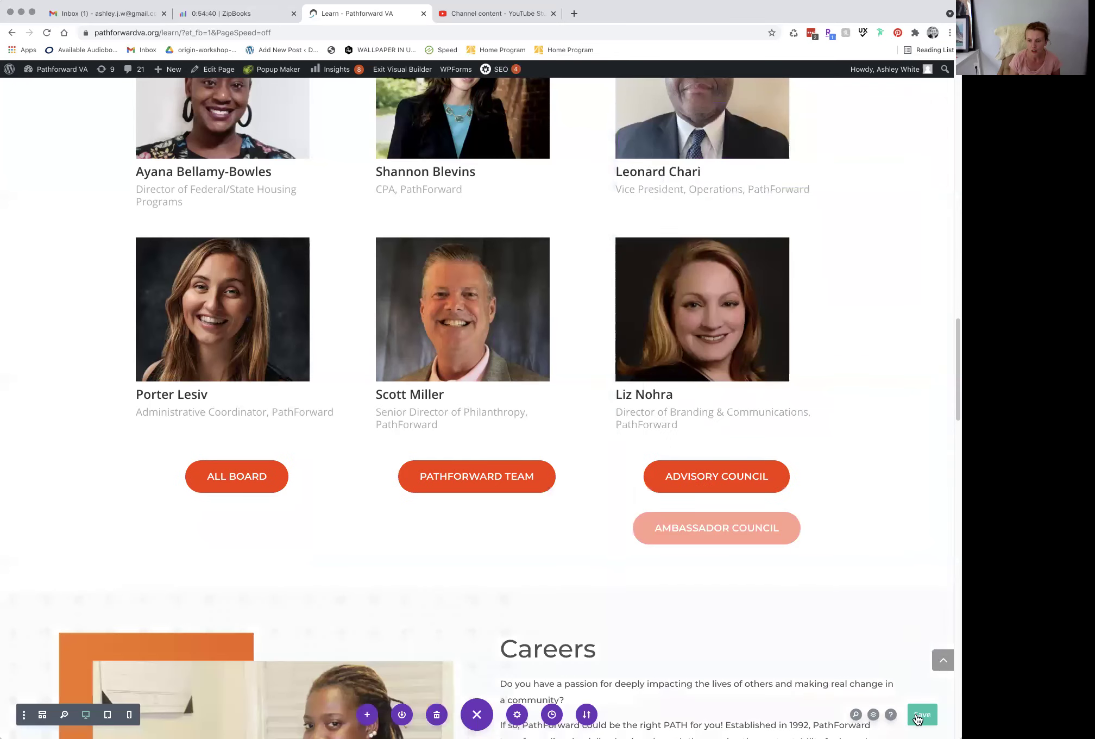
Save the restored Learn page, exit the Visual Builder and check the board section on the live page.
{"action": "scroll", "coordinate": [918, 715], "scroll_direction": "up", "scroll_amount": 10}
{"action": "left_click", "coordinate": [923, 714]}
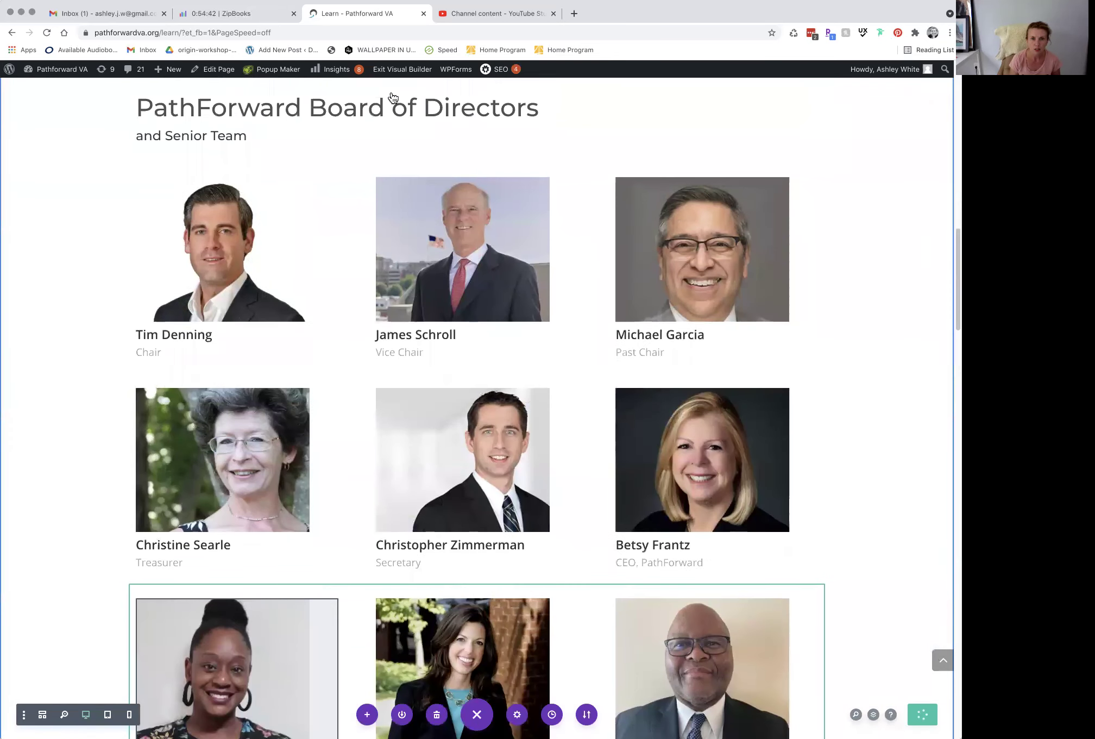
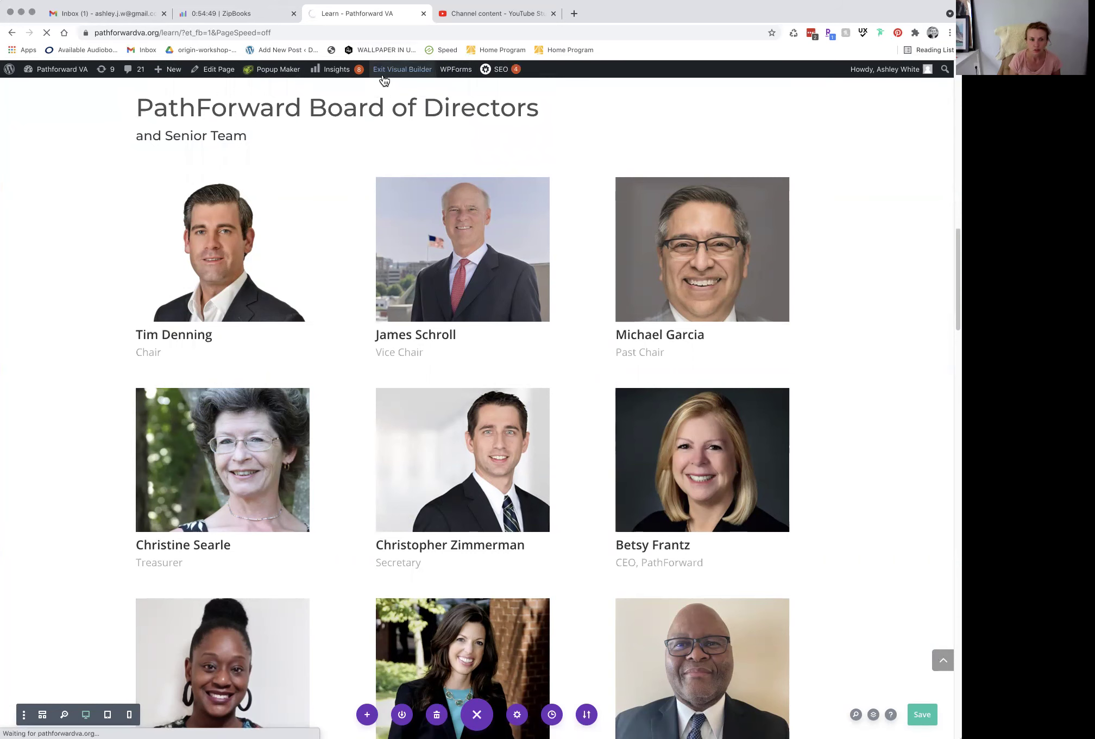
{"action": "scroll", "coordinate": [386, 89], "scroll_direction": "down", "scroll_amount": 20}
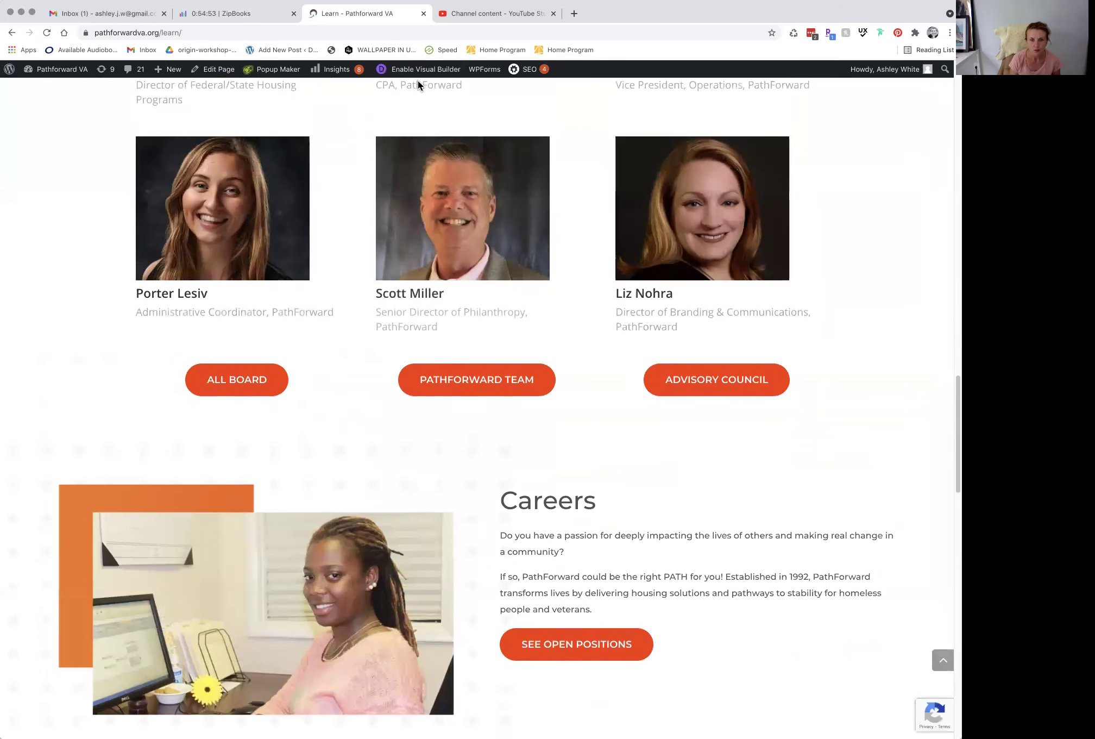
{"action": "scroll", "coordinate": [810, 134], "scroll_direction": "up", "scroll_amount": 20}
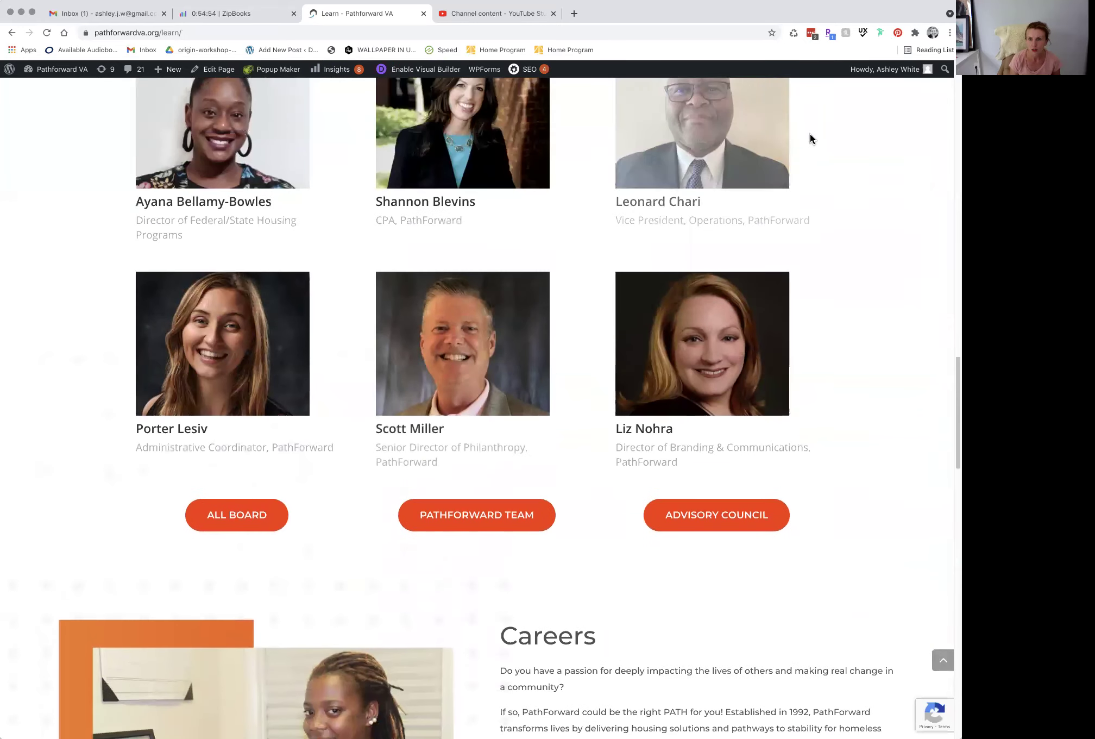
Reload the Learn page from the site navigation and open its Board of Directors & PathForward Team subpage.
{"action": "left_click", "coordinate": [646, 140]}
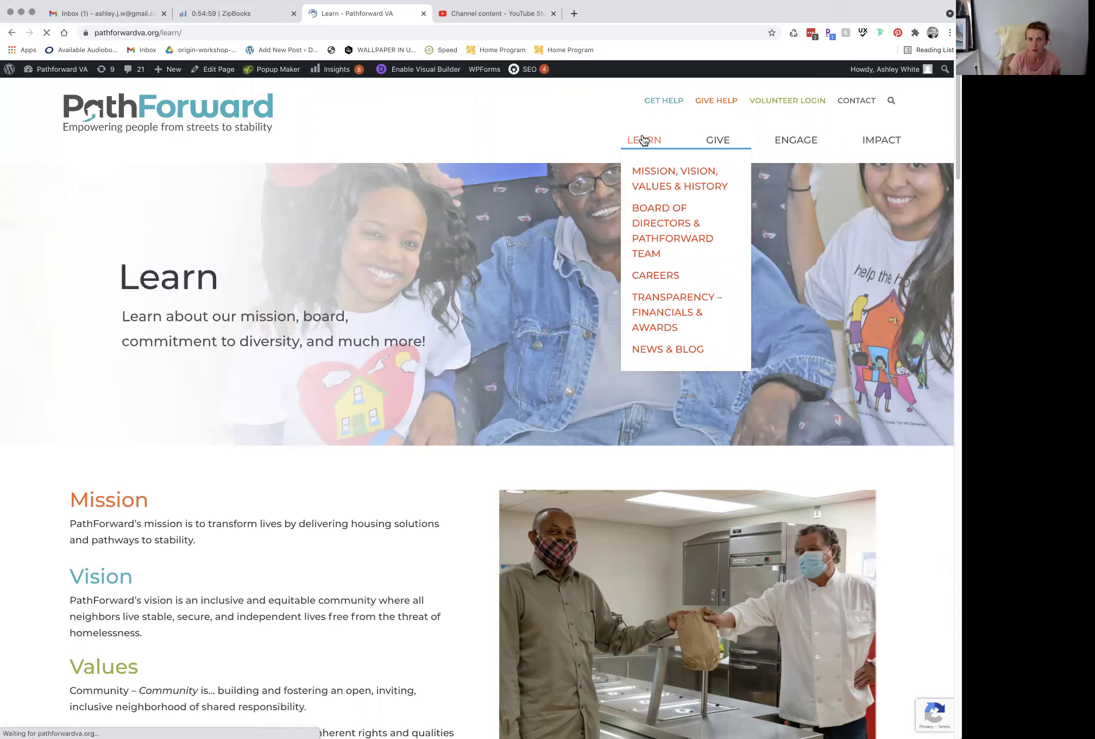
{"action": "scroll", "coordinate": [479, 163], "scroll_direction": "down", "scroll_amount": 20}
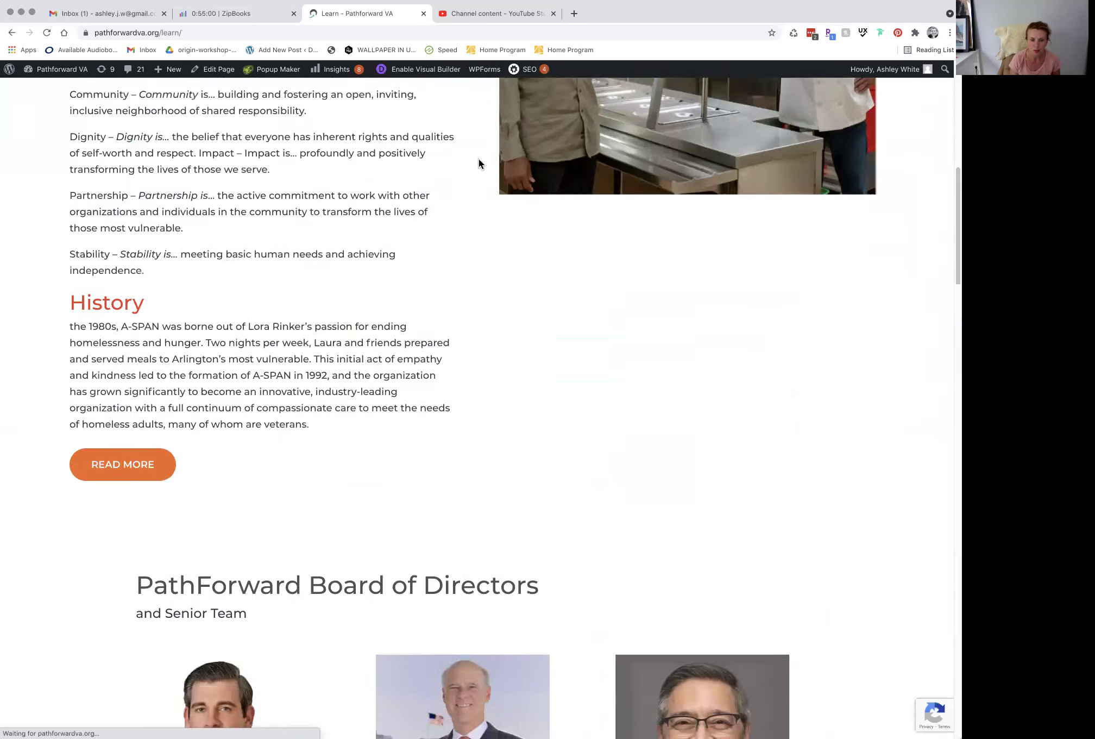
{"action": "scroll", "coordinate": [479, 163], "scroll_direction": "up", "scroll_amount": 20}
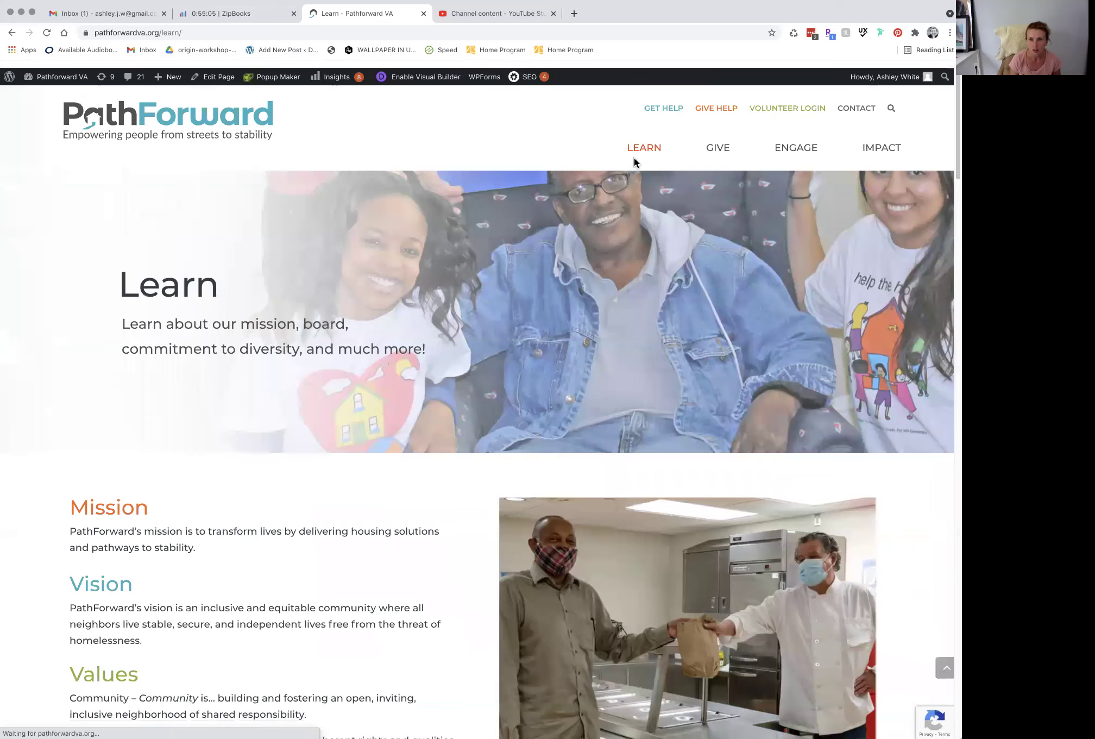
{"action": "mouse_move", "coordinate": [660, 147]}
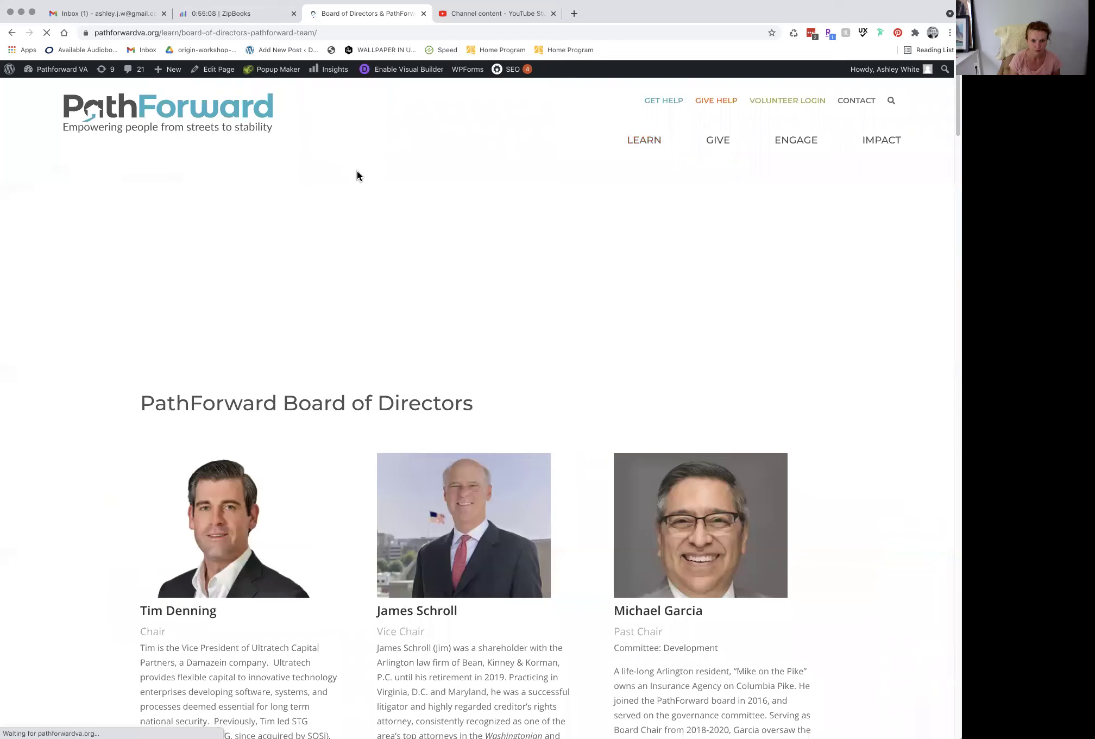
Locate the Administrative Coordinator profile in the PathForward Senior Team section and enable the Visual Builder for the page.
{"action": "scroll", "coordinate": [359, 171], "scroll_direction": "down", "scroll_amount": 5}
{"action": "scroll", "coordinate": [362, 168], "scroll_direction": "down", "scroll_amount": 3}
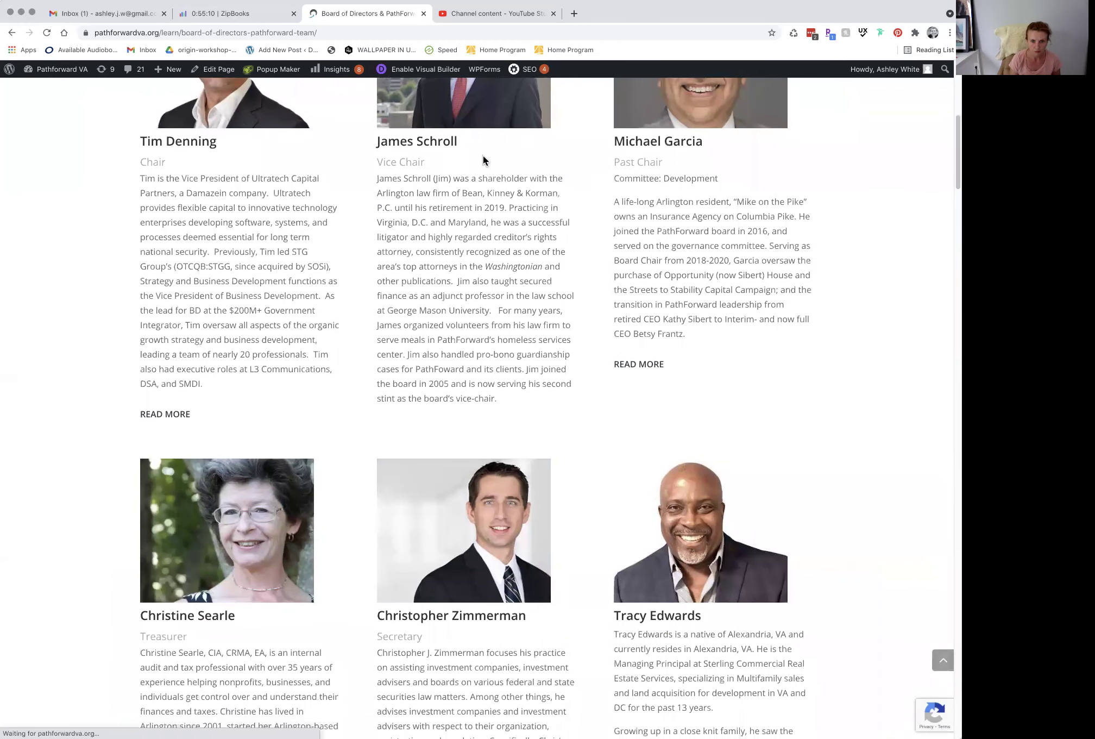
{"action": "scroll", "coordinate": [462, 133], "scroll_direction": "up", "scroll_amount": 4}
{"action": "scroll", "coordinate": [443, 139], "scroll_direction": "down", "scroll_amount": 15}
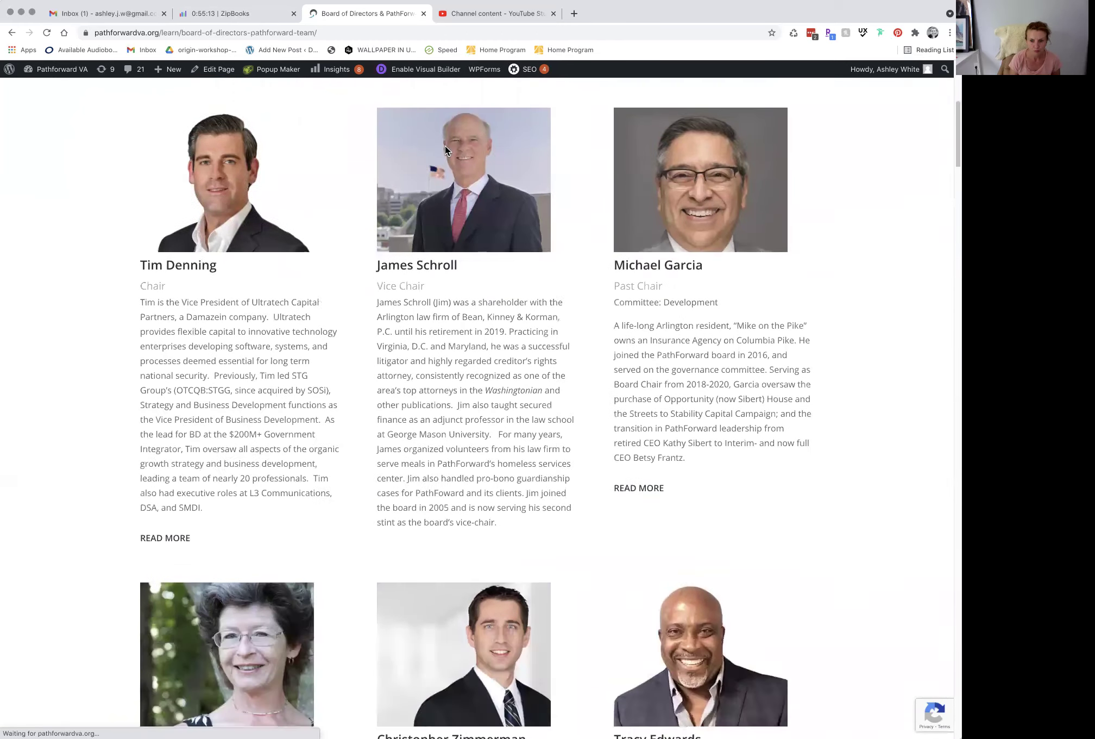
{"action": "scroll", "coordinate": [445, 149], "scroll_direction": "down", "scroll_amount": 8}
{"action": "scroll", "coordinate": [445, 149], "scroll_direction": "up", "scroll_amount": 10}
{"action": "scroll", "coordinate": [445, 147], "scroll_direction": "up", "scroll_amount": 6}
{"action": "scroll", "coordinate": [446, 144], "scroll_direction": "down", "scroll_amount": 20}
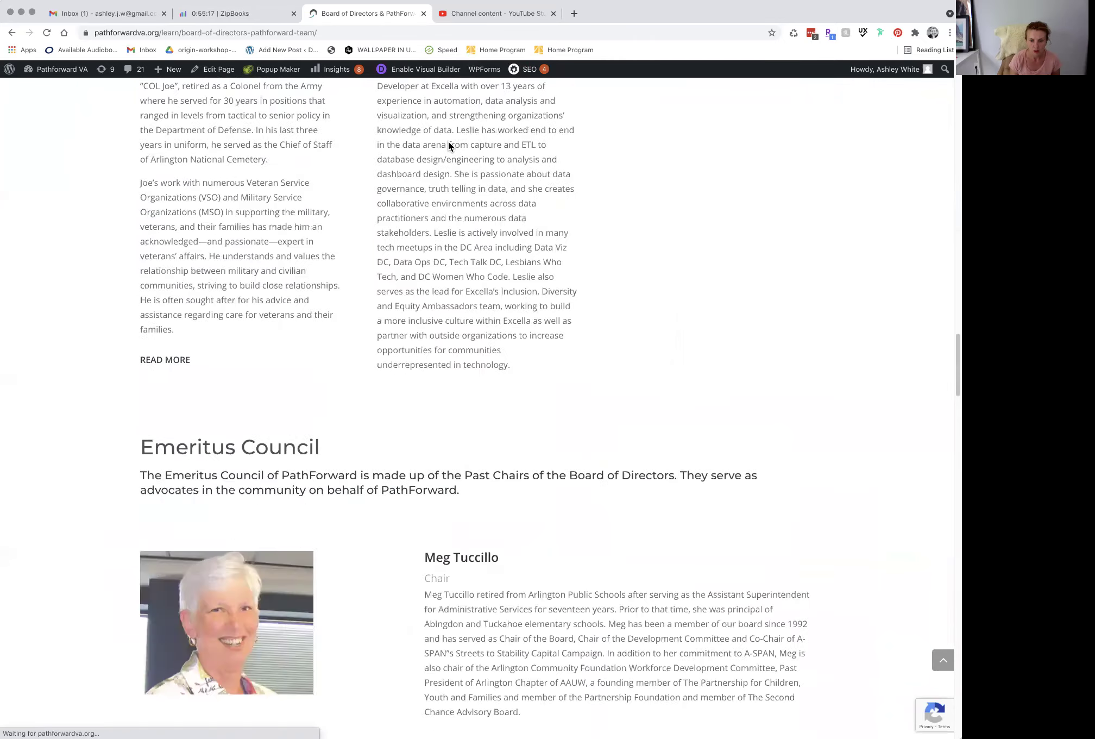
{"action": "scroll", "coordinate": [448, 141], "scroll_direction": "down", "scroll_amount": 12}
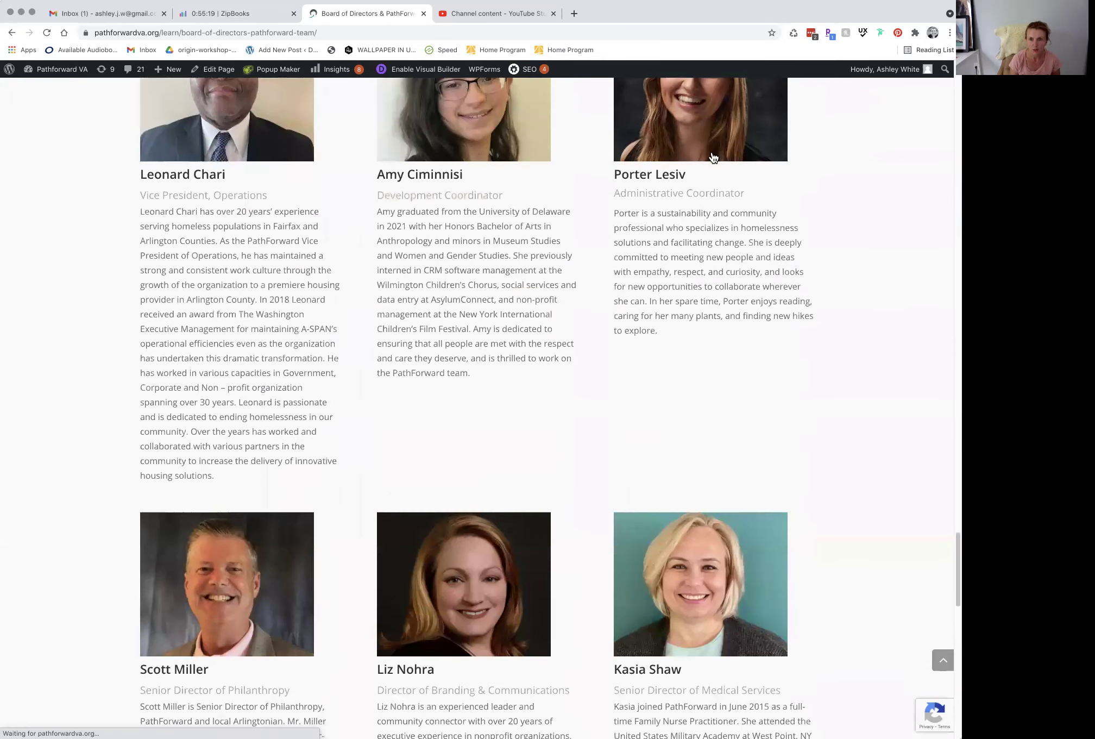
{"action": "scroll", "coordinate": [740, 270], "scroll_direction": "up", "scroll_amount": 4}
{"action": "left_click", "coordinate": [425, 71]}
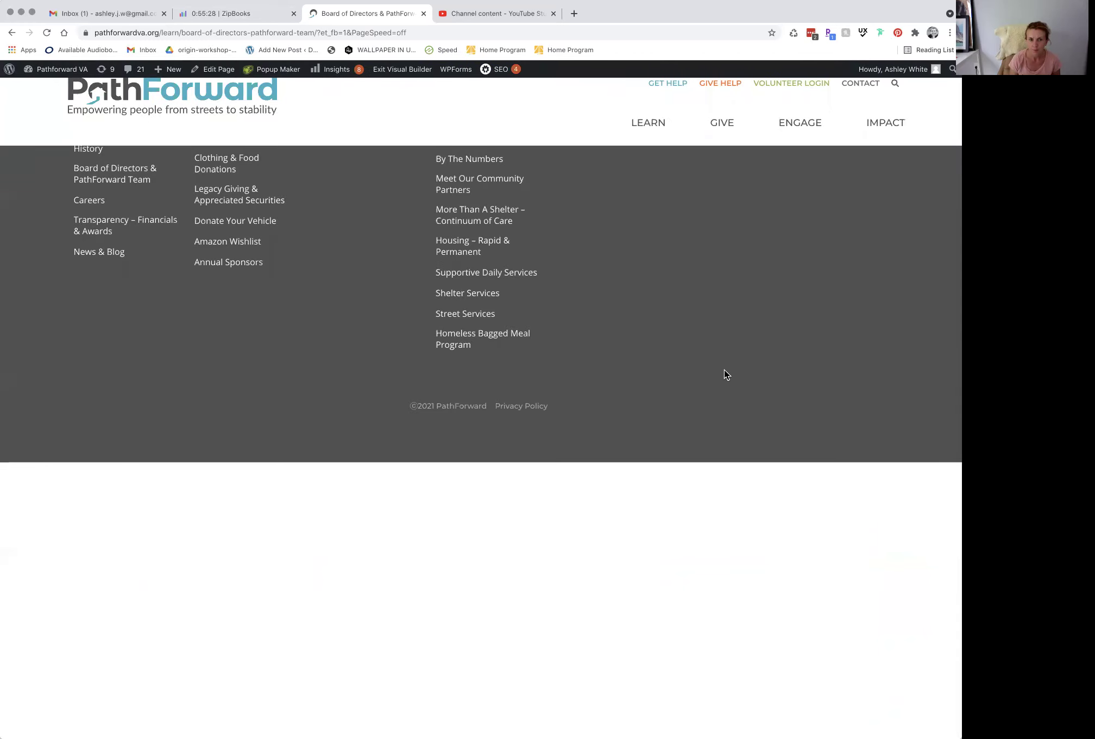
Open the Administrative Coordinator's Person settings on the team page, examine the CSS ID in the advanced options, and close the settings.
{"action": "scroll", "coordinate": [841, 477], "scroll_direction": "down", "scroll_amount": 15}
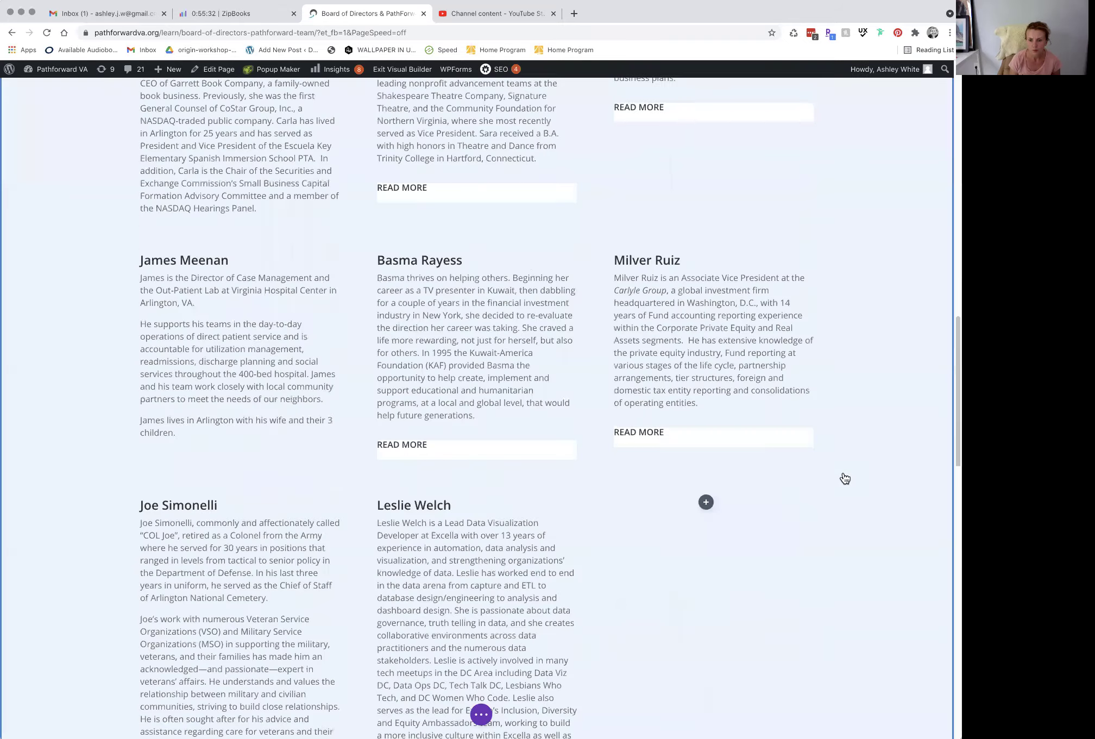
{"action": "scroll", "coordinate": [844, 467], "scroll_direction": "down", "scroll_amount": 15}
{"action": "scroll", "coordinate": [848, 459], "scroll_direction": "down", "scroll_amount": 15}
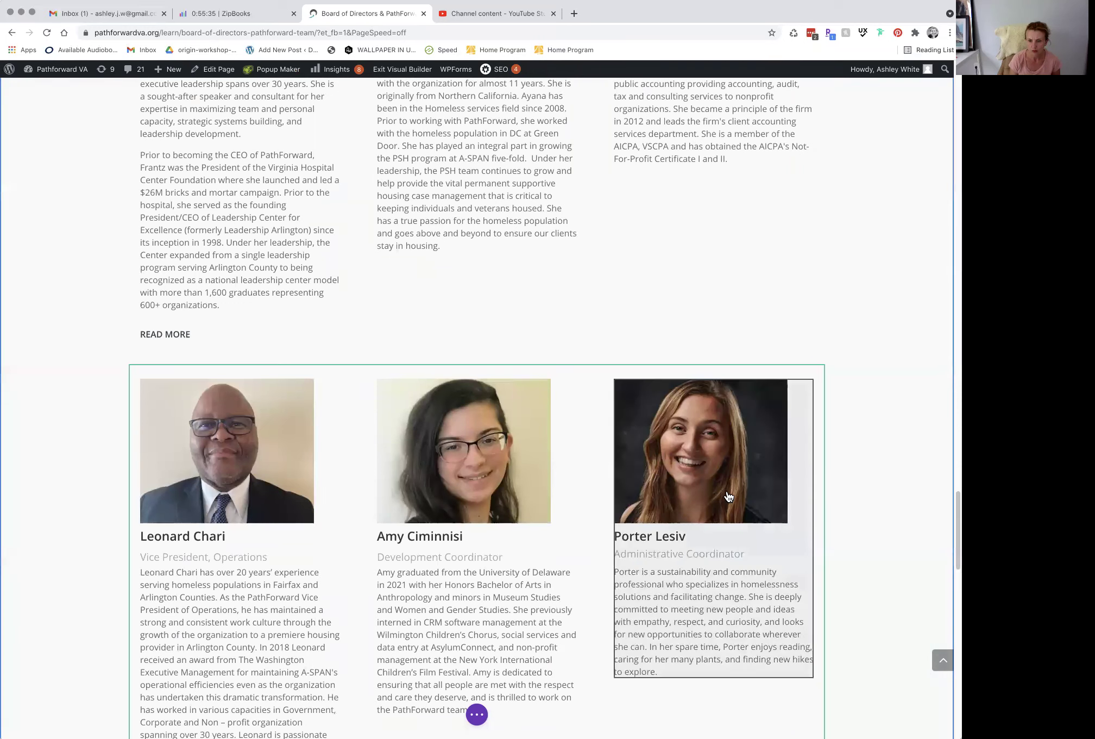
{"action": "mouse_move", "coordinate": [728, 495]}
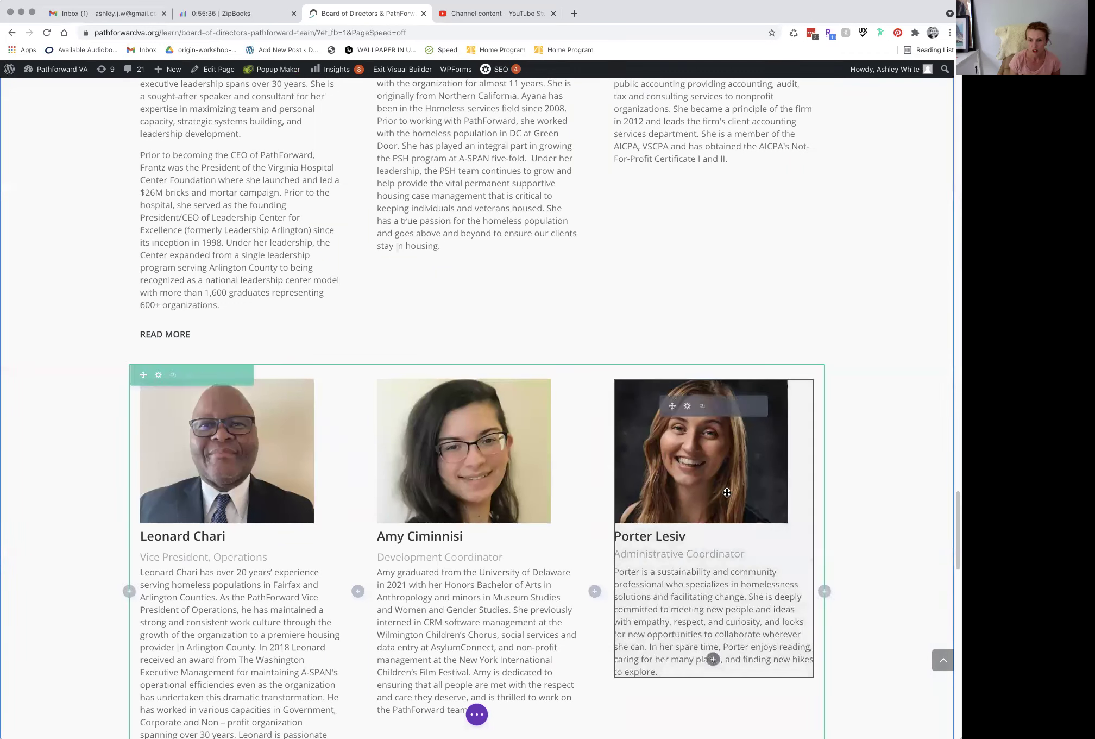
{"action": "left_click", "coordinate": [688, 408]}
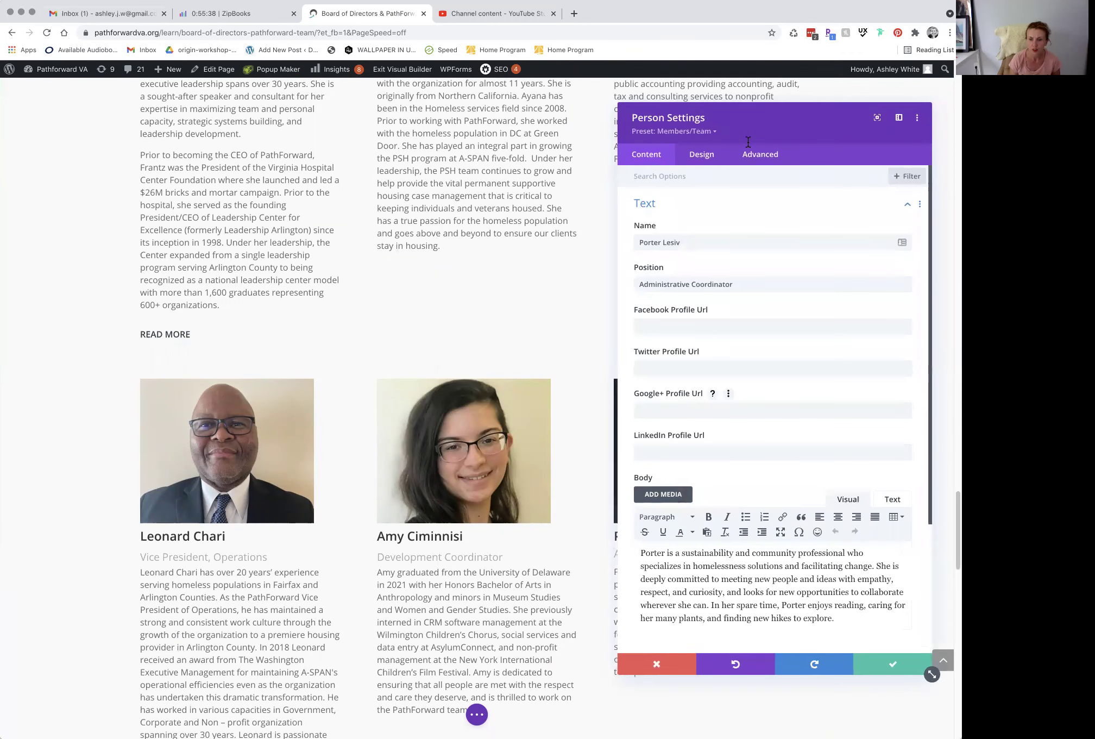
{"action": "left_click", "coordinate": [760, 155]}
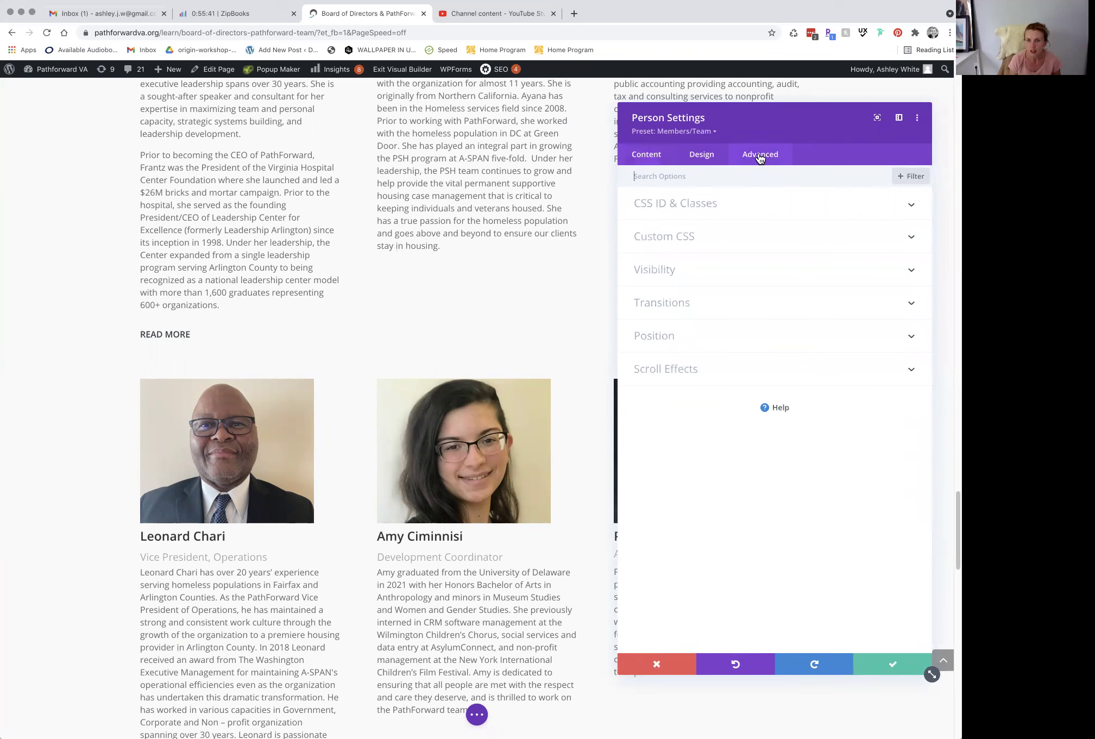
{"action": "left_click", "coordinate": [663, 212]}
{"action": "left_click_drag", "start_coordinate": [665, 242], "coordinate": [634, 239]}
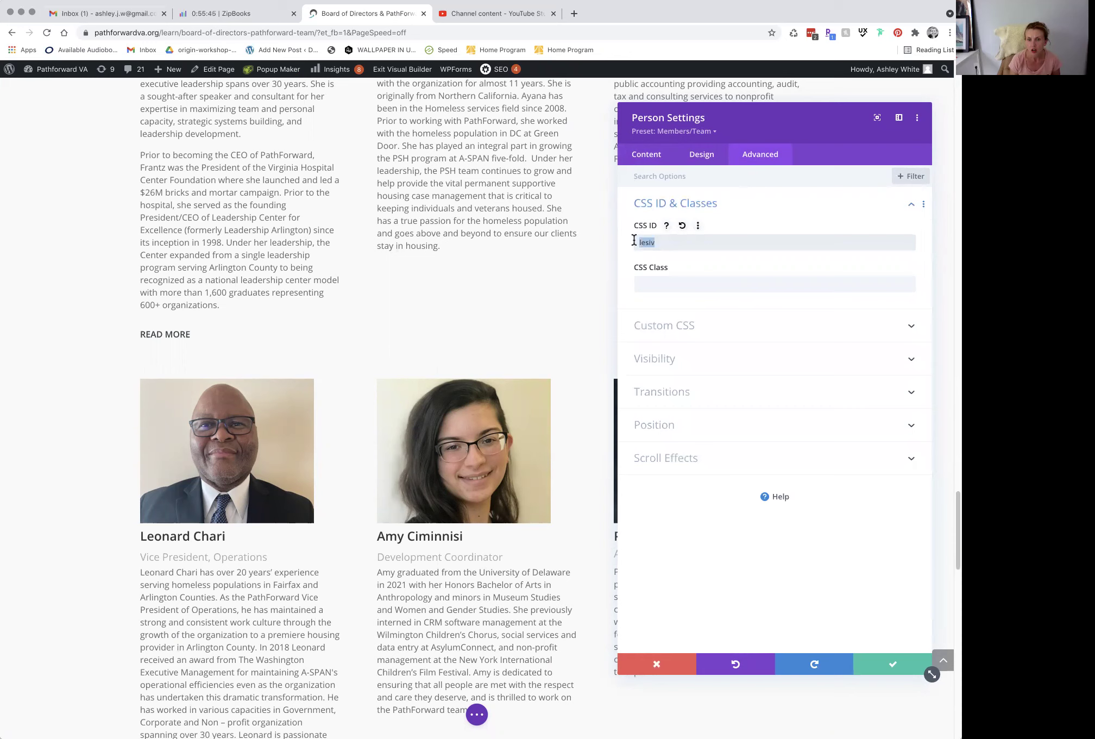
{"action": "left_click", "coordinate": [661, 243]}
{"action": "left_click_drag", "start_coordinate": [659, 243], "coordinate": [612, 248]}
{"action": "left_click", "coordinate": [872, 660]}
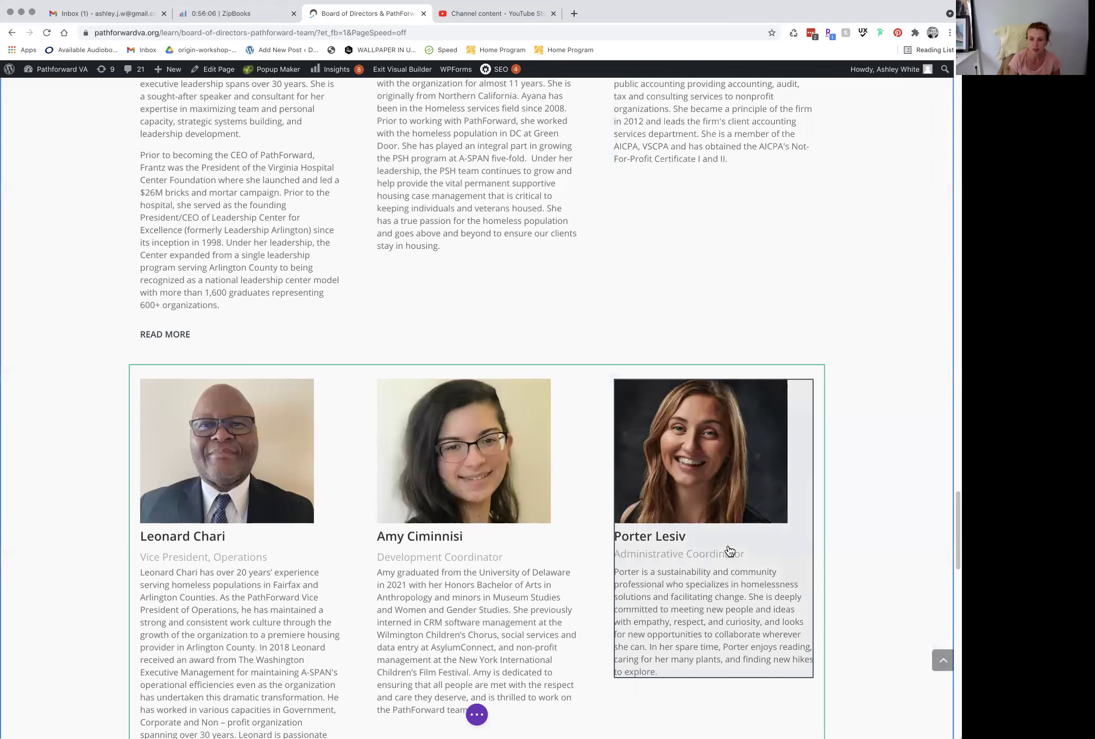
Exit the Visual Builder, discarding the team page's unsaved changes, and return to the Senior Team section on the live page.
{"action": "scroll", "coordinate": [740, 533], "scroll_direction": "up", "scroll_amount": 12}
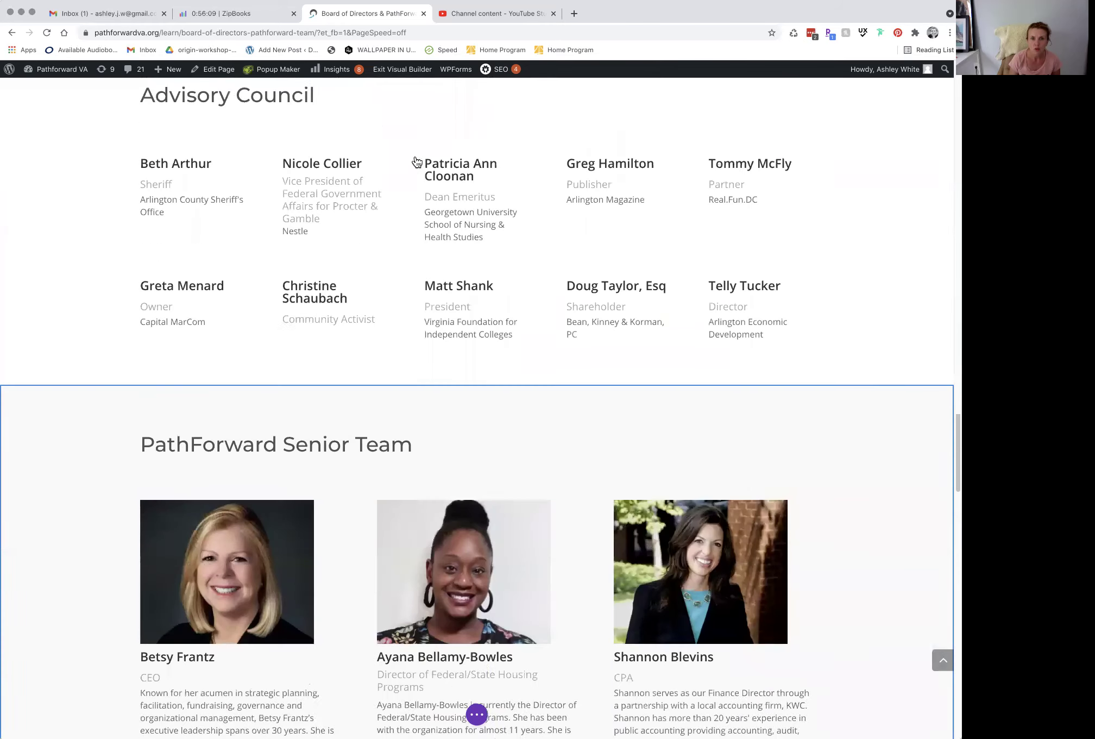
{"action": "left_click", "coordinate": [388, 69]}
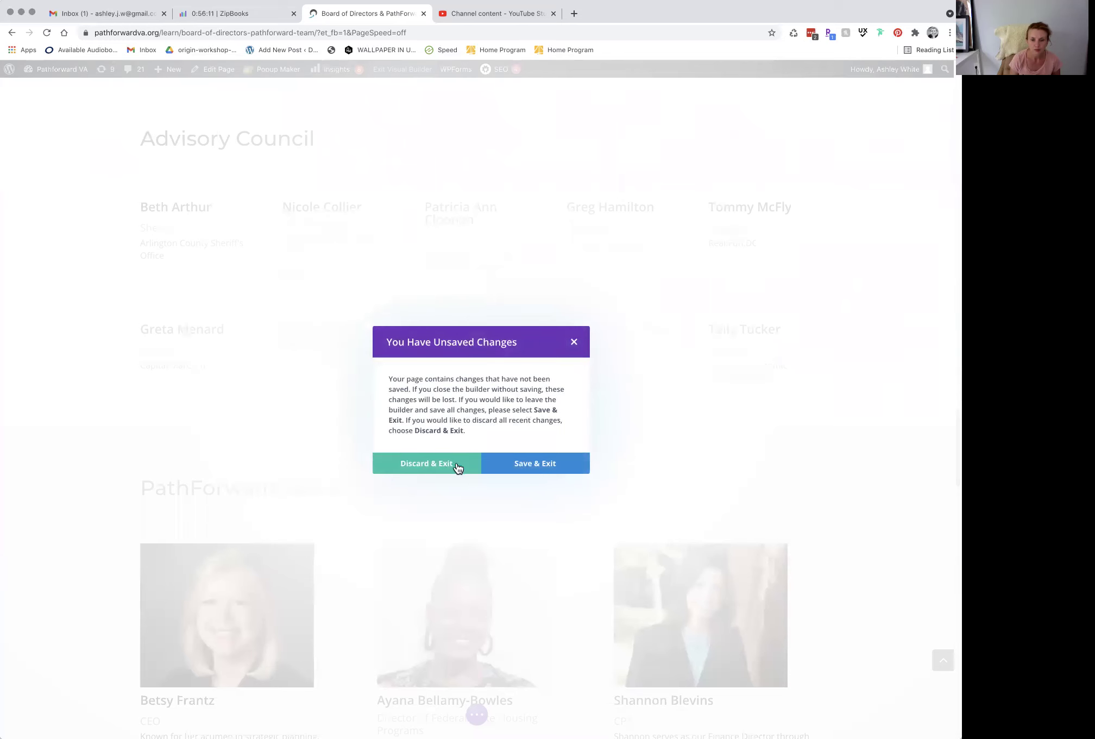
{"action": "left_click", "coordinate": [458, 466]}
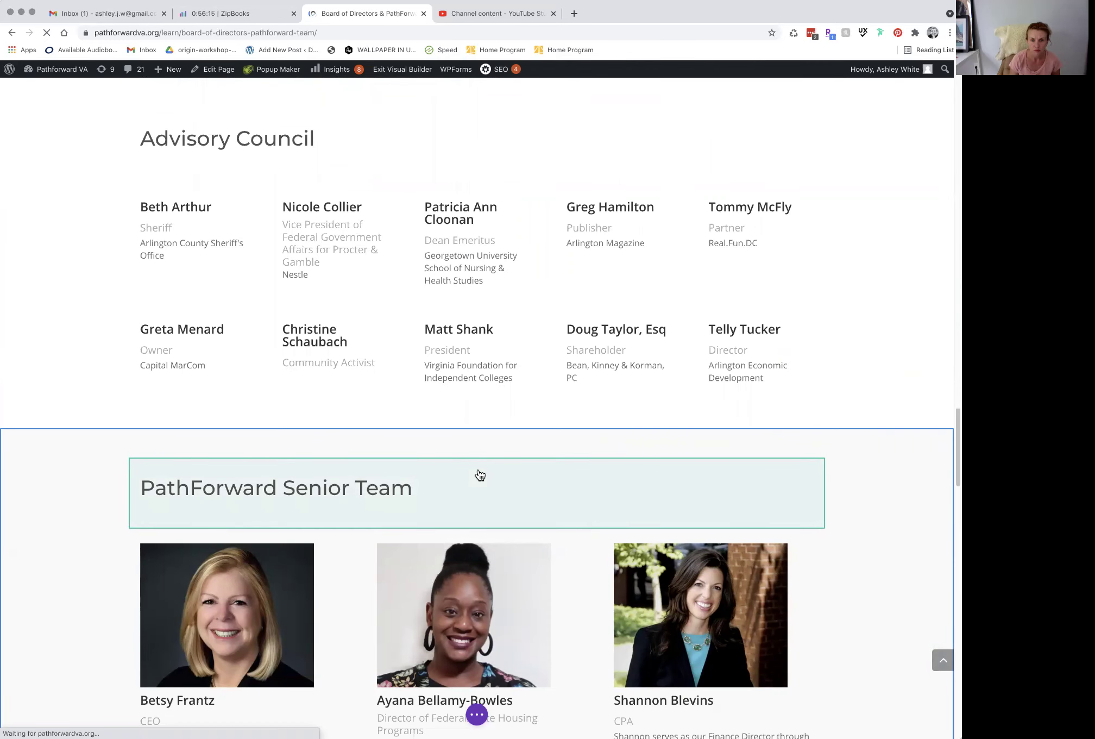
{"action": "scroll", "coordinate": [572, 377], "scroll_direction": "down", "scroll_amount": 20}
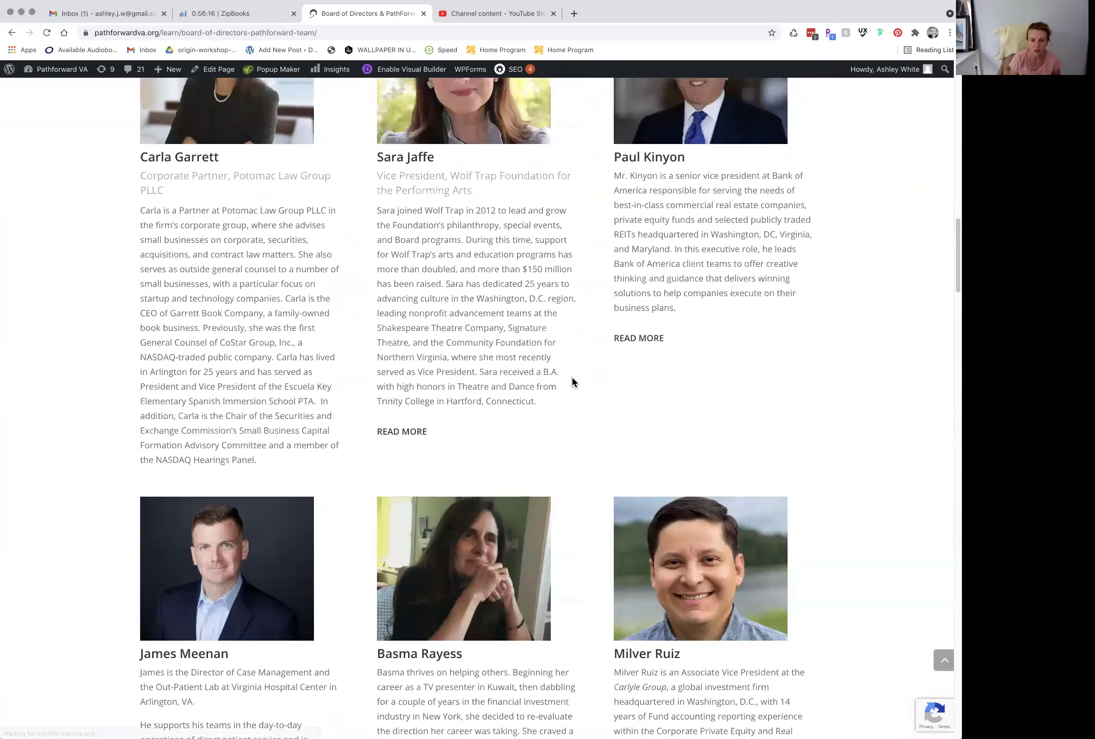
{"action": "scroll", "coordinate": [571, 382], "scroll_direction": "down", "scroll_amount": 20}
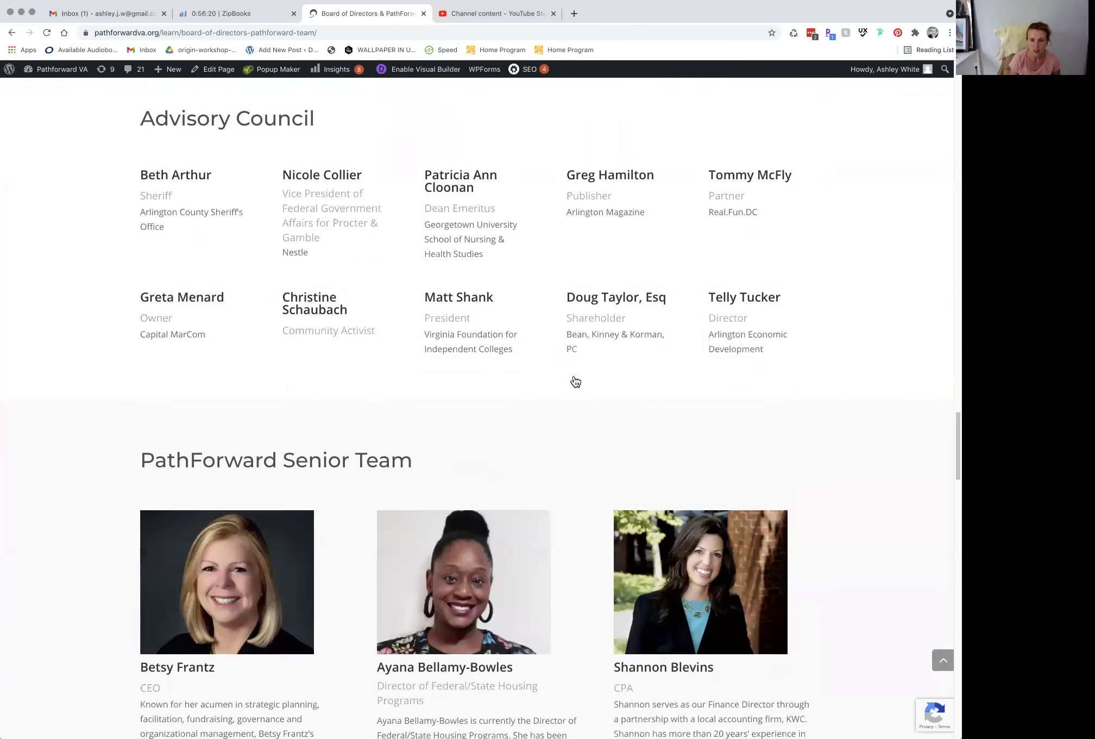
{"action": "scroll", "coordinate": [581, 375], "scroll_direction": "up", "scroll_amount": 3}
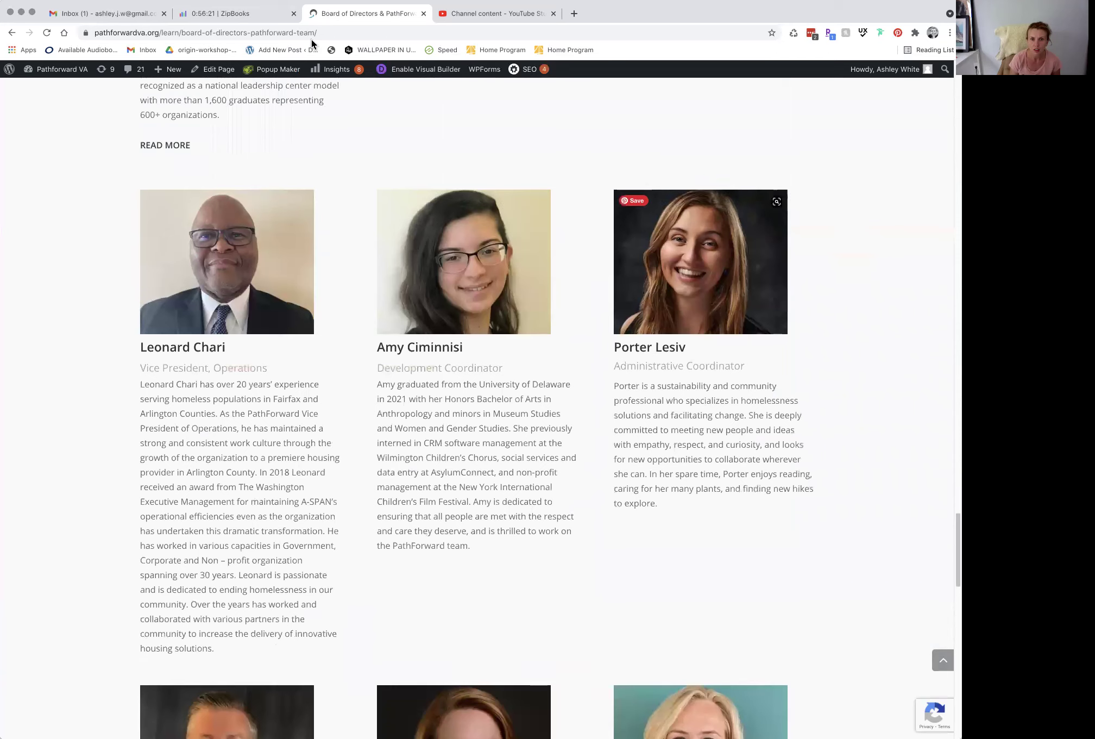
{"action": "left_click", "coordinate": [408, 73]}
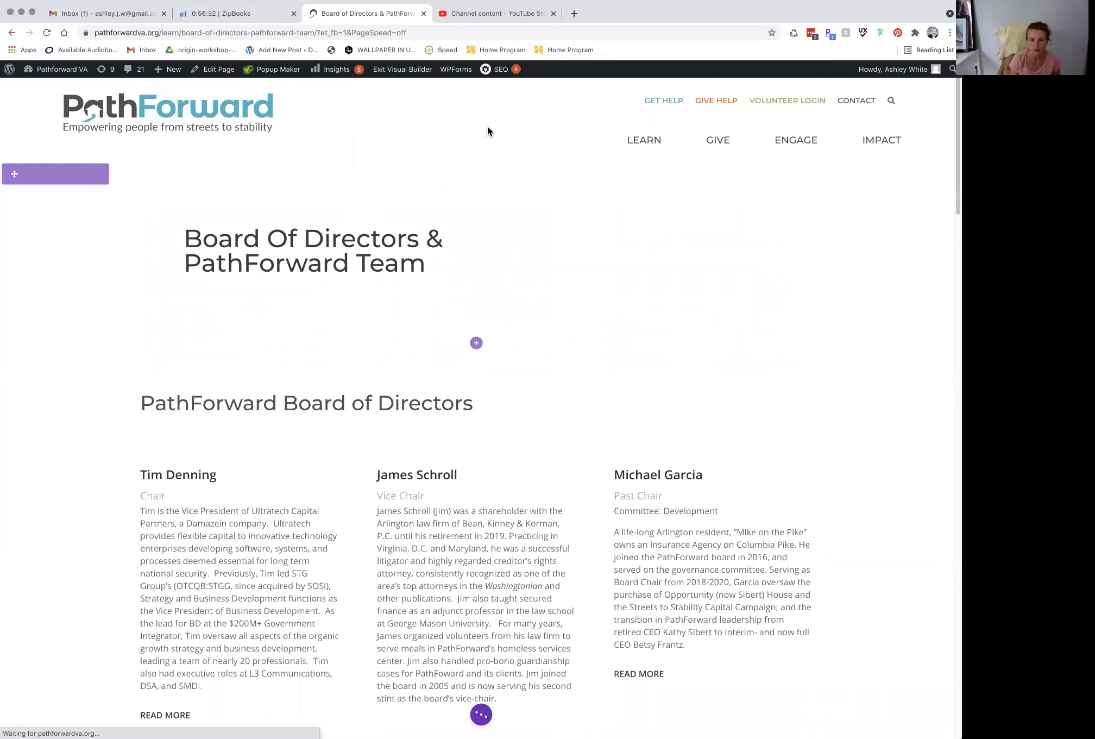
{"action": "scroll", "coordinate": [770, 318], "scroll_direction": "down", "scroll_amount": 6}
{"action": "scroll", "coordinate": [619, 358], "scroll_direction": "down", "scroll_amount": 15}
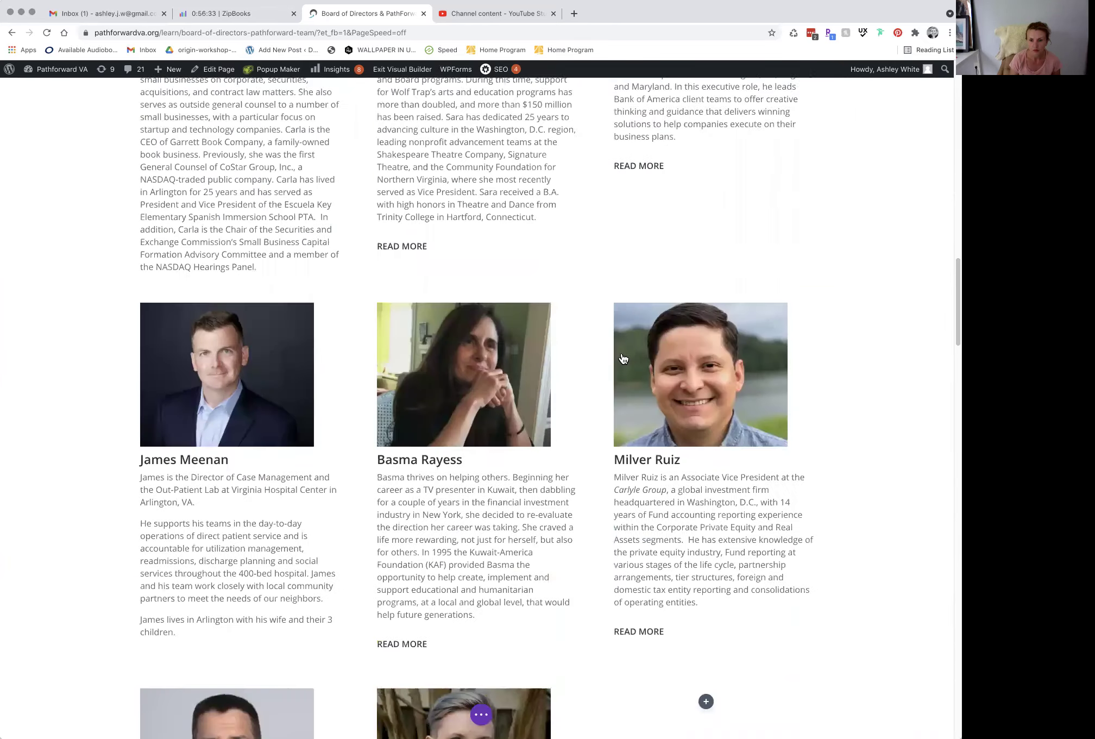
{"action": "scroll", "coordinate": [629, 353], "scroll_direction": "down", "scroll_amount": 20}
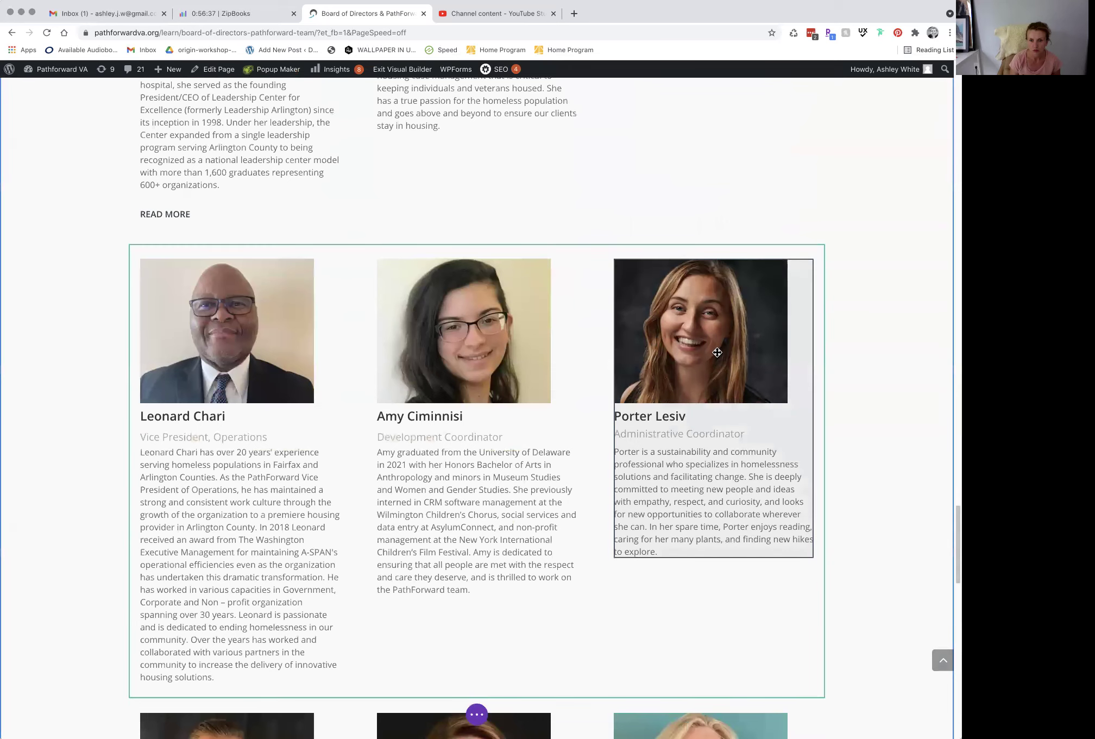
{"action": "mouse_move", "coordinate": [717, 352]}
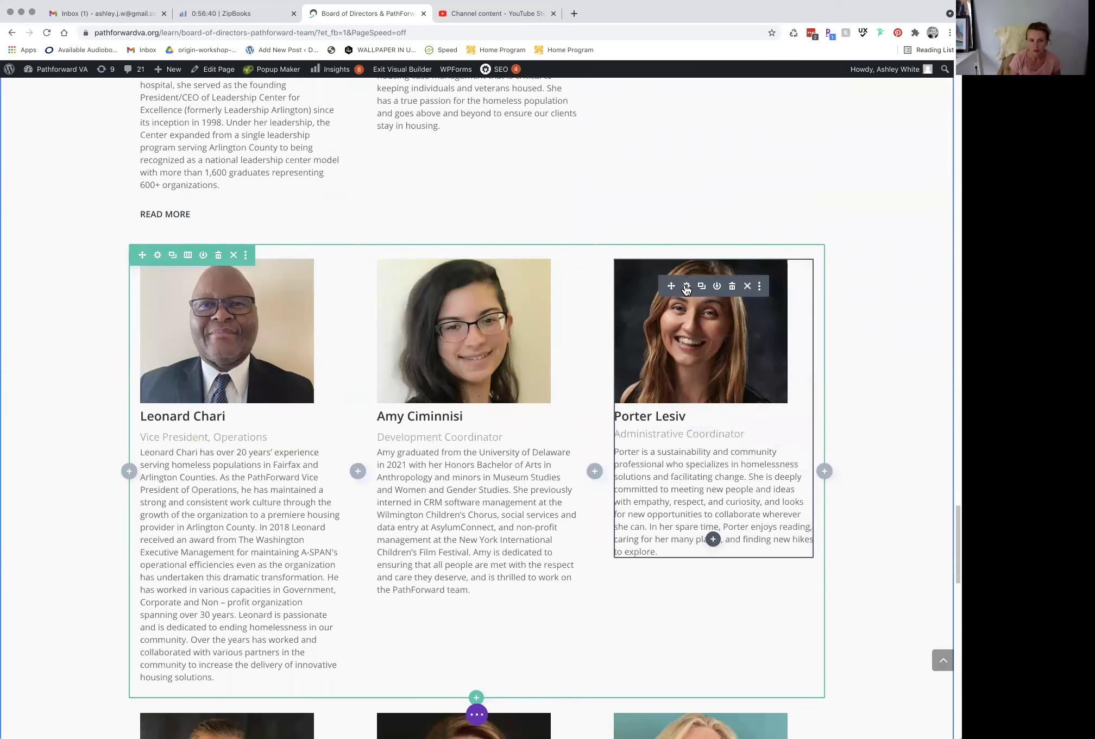
{"action": "scroll", "coordinate": [686, 289], "scroll_direction": "up", "scroll_amount": 20}
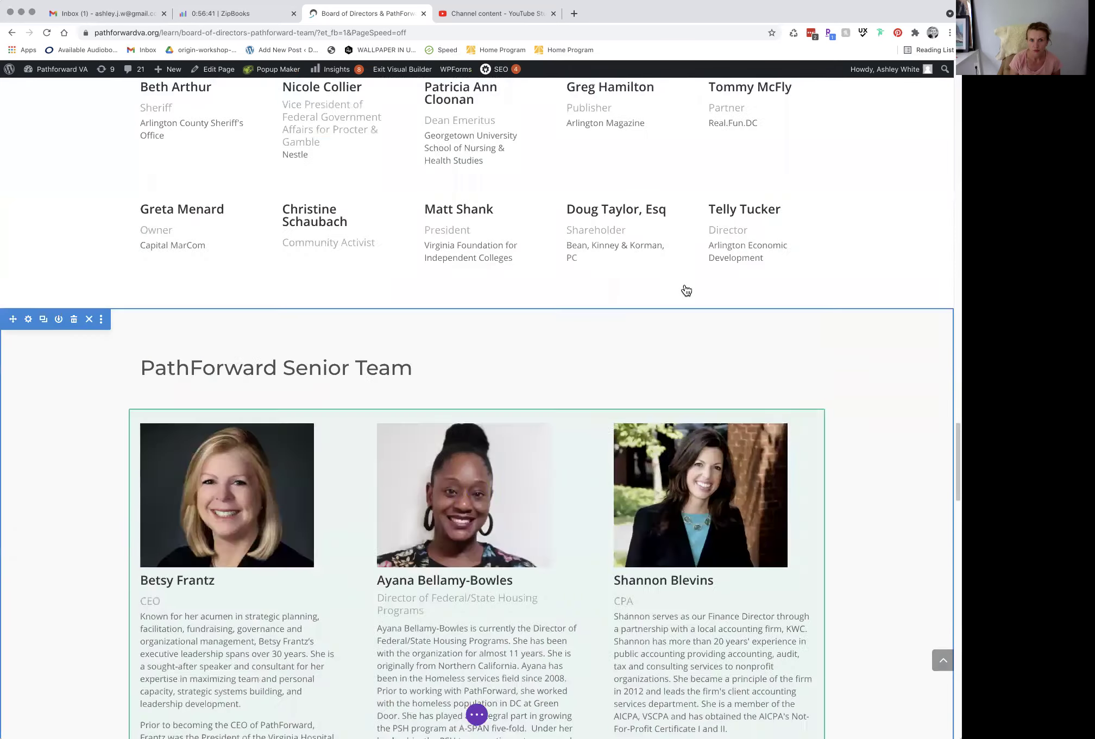
{"action": "scroll", "coordinate": [686, 289], "scroll_direction": "up", "scroll_amount": 10}
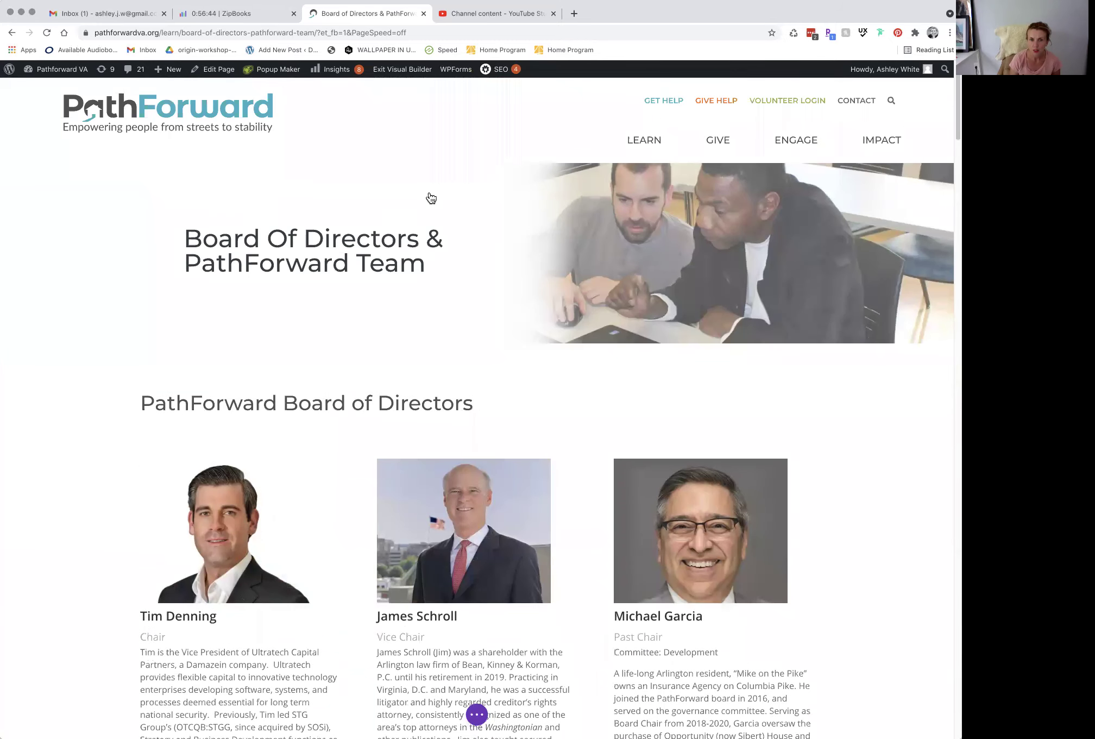
{"action": "mouse_move", "coordinate": [651, 146]}
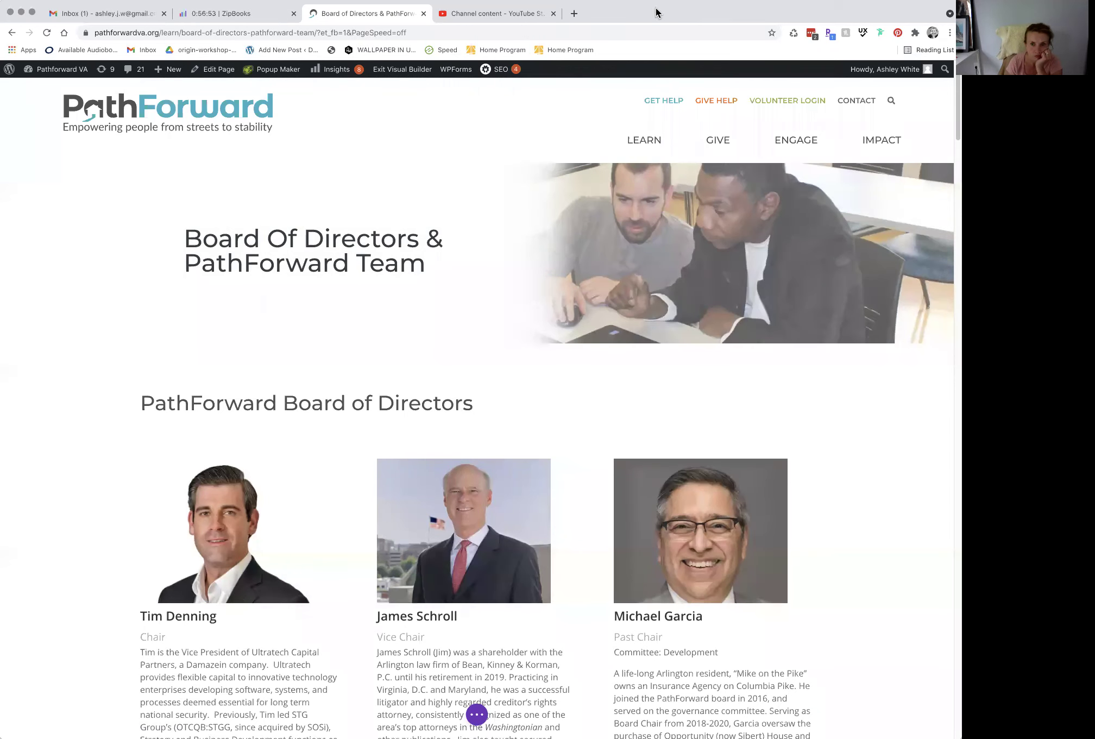
{"action": "left_click", "coordinate": [402, 69]}
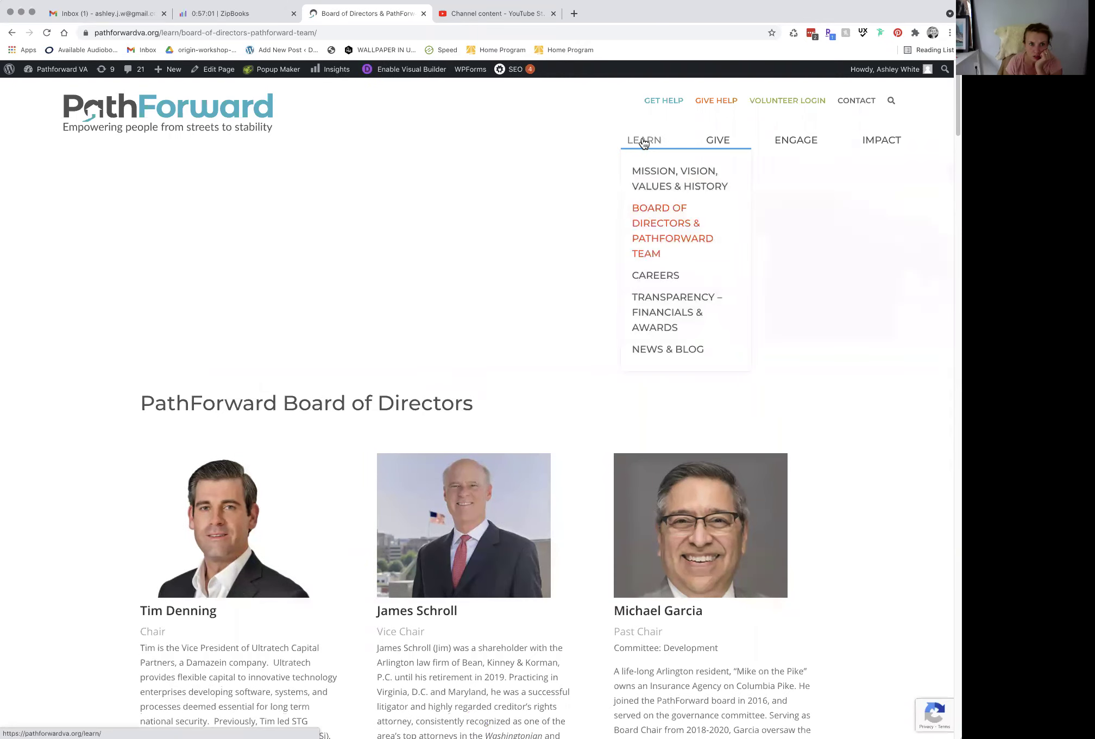
Open the Learn page, locate the Administrative Coordinator profile in its team listing, and enable the Visual Builder for the page.
{"action": "left_click", "coordinate": [643, 143]}
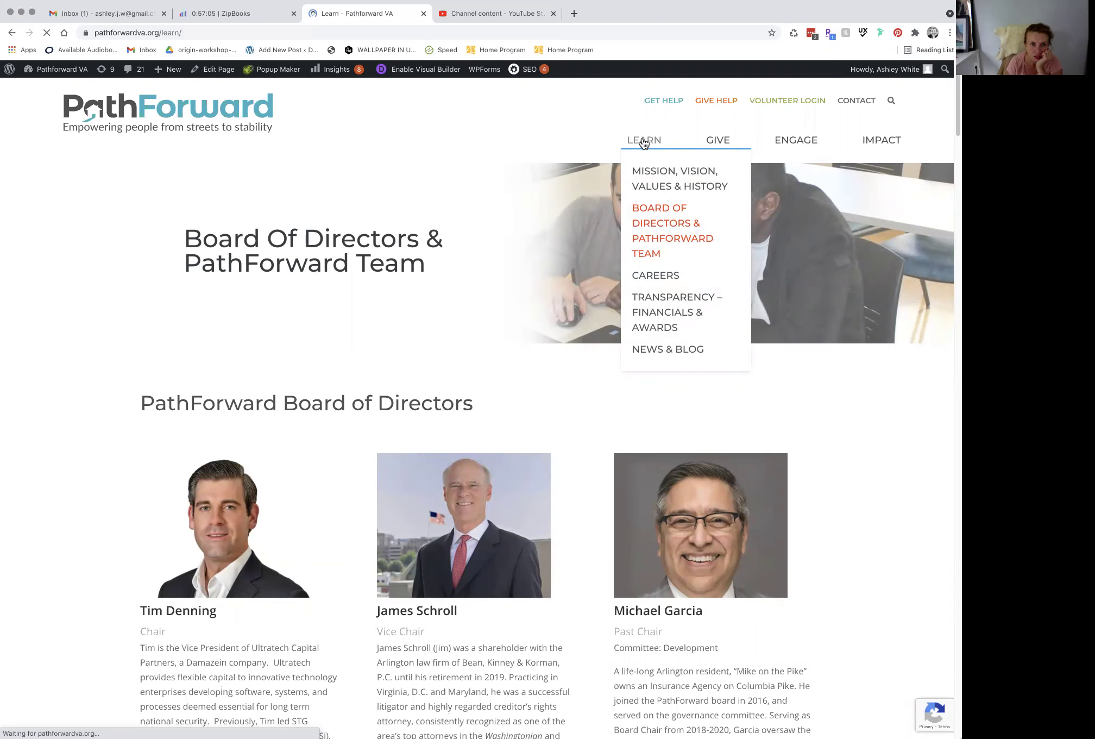
{"action": "scroll", "coordinate": [411, 127], "scroll_direction": "down", "scroll_amount": 10}
{"action": "scroll", "coordinate": [414, 130], "scroll_direction": "down", "scroll_amount": 10}
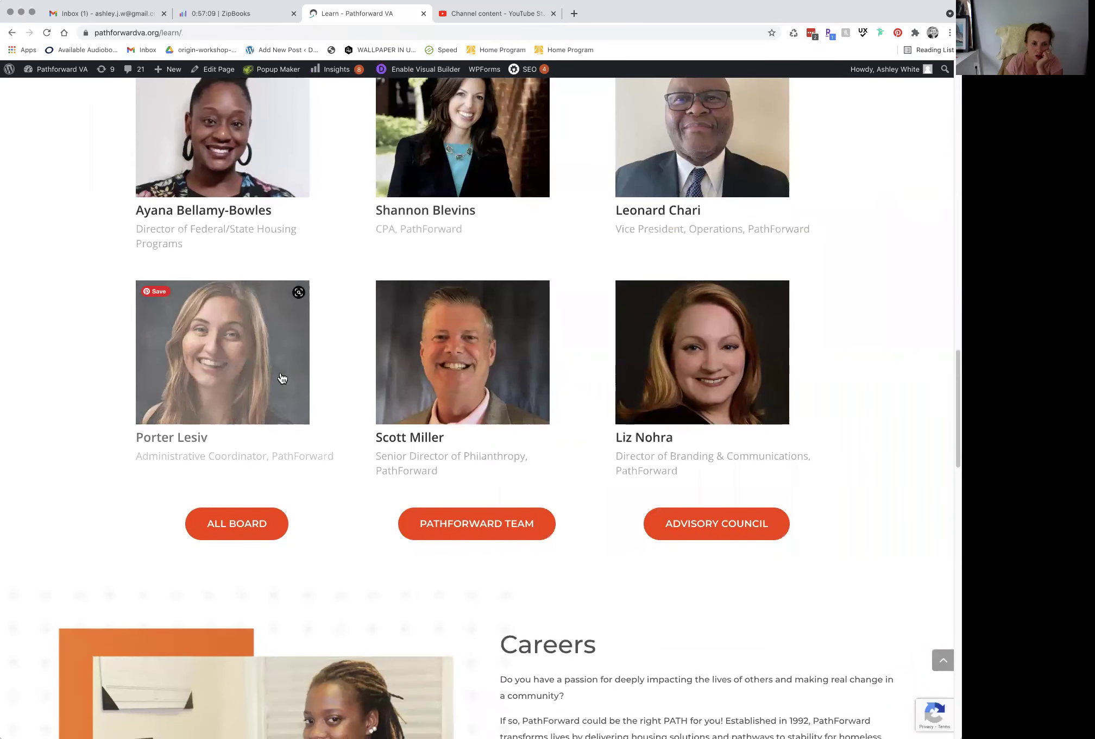
{"action": "left_click", "coordinate": [238, 387]}
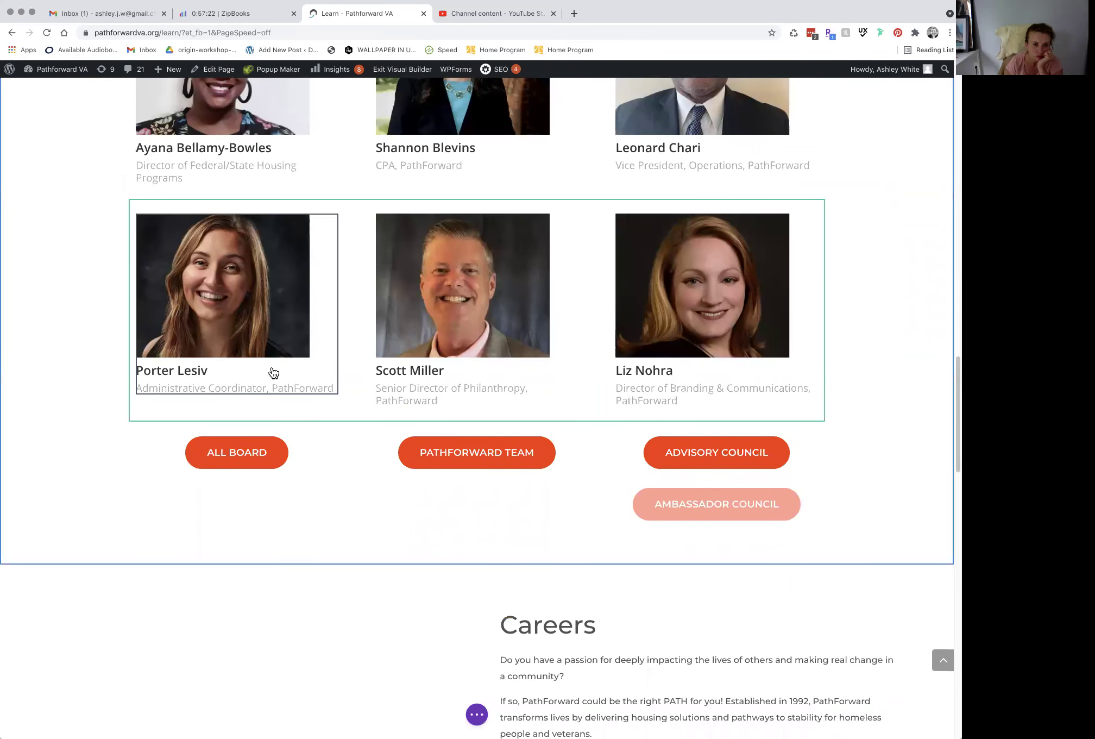
Open the Administrative Coordinator's Person settings on the Learn page, examine the page path and anchor in the Module Link URL, and close the settings.
{"action": "mouse_move", "coordinate": [273, 365]}
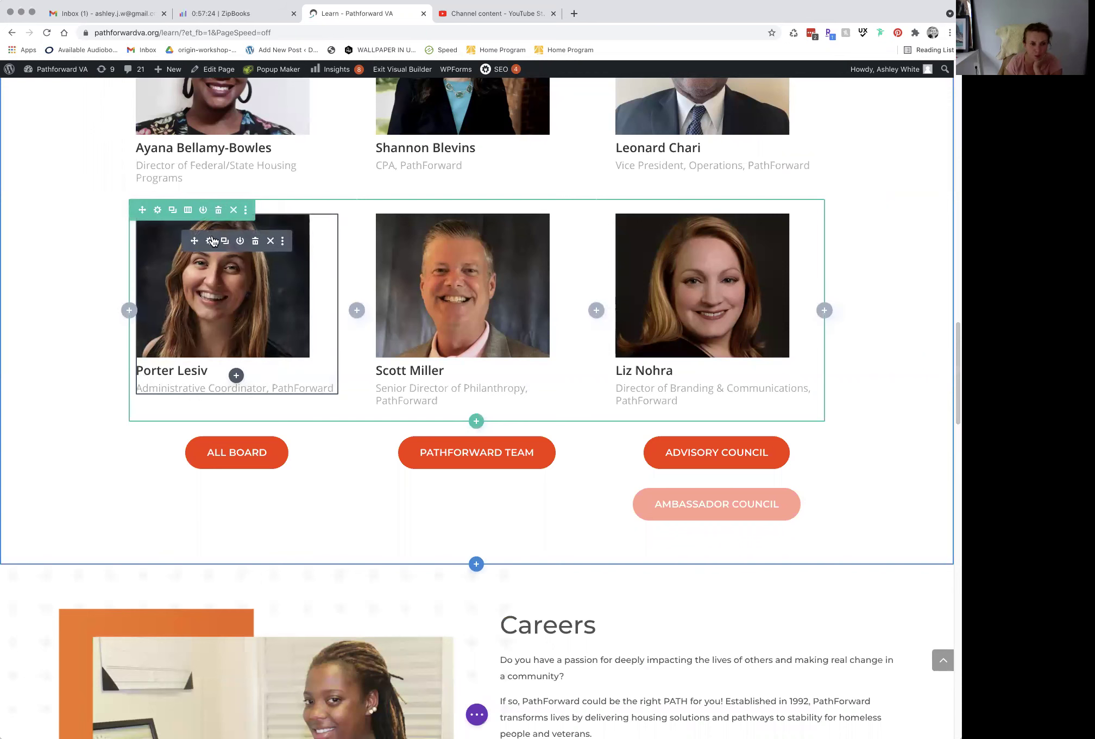
{"action": "left_click", "coordinate": [210, 240]}
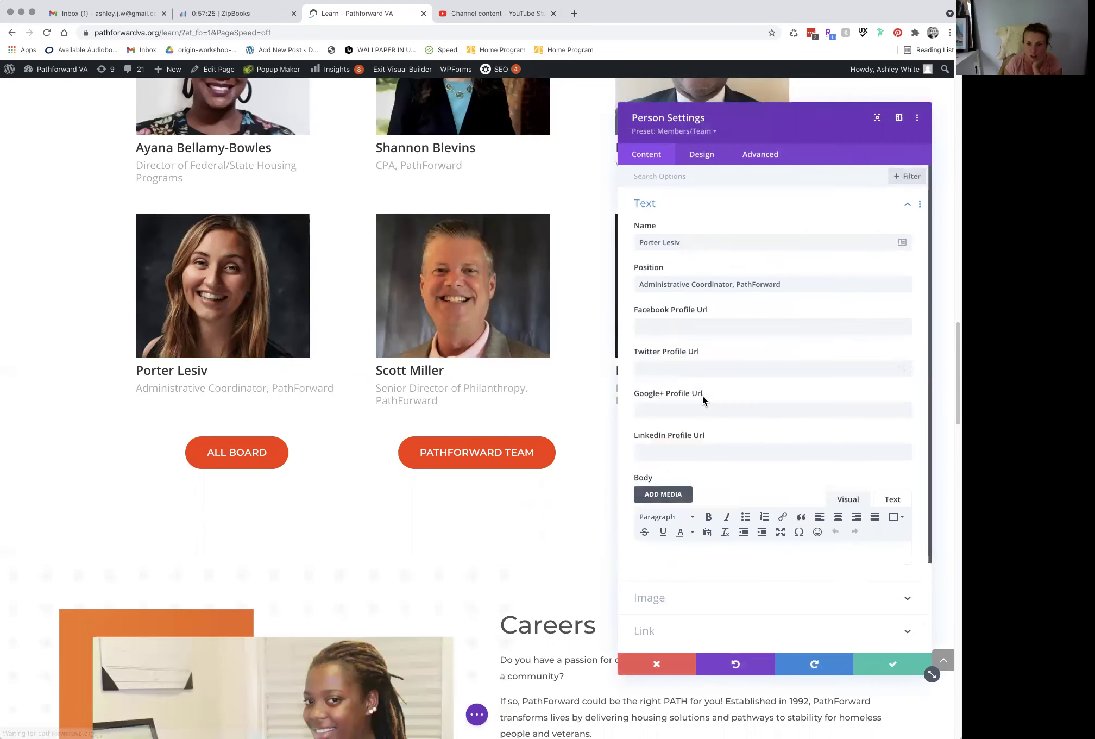
{"action": "scroll", "coordinate": [704, 391], "scroll_direction": "down", "scroll_amount": 2}
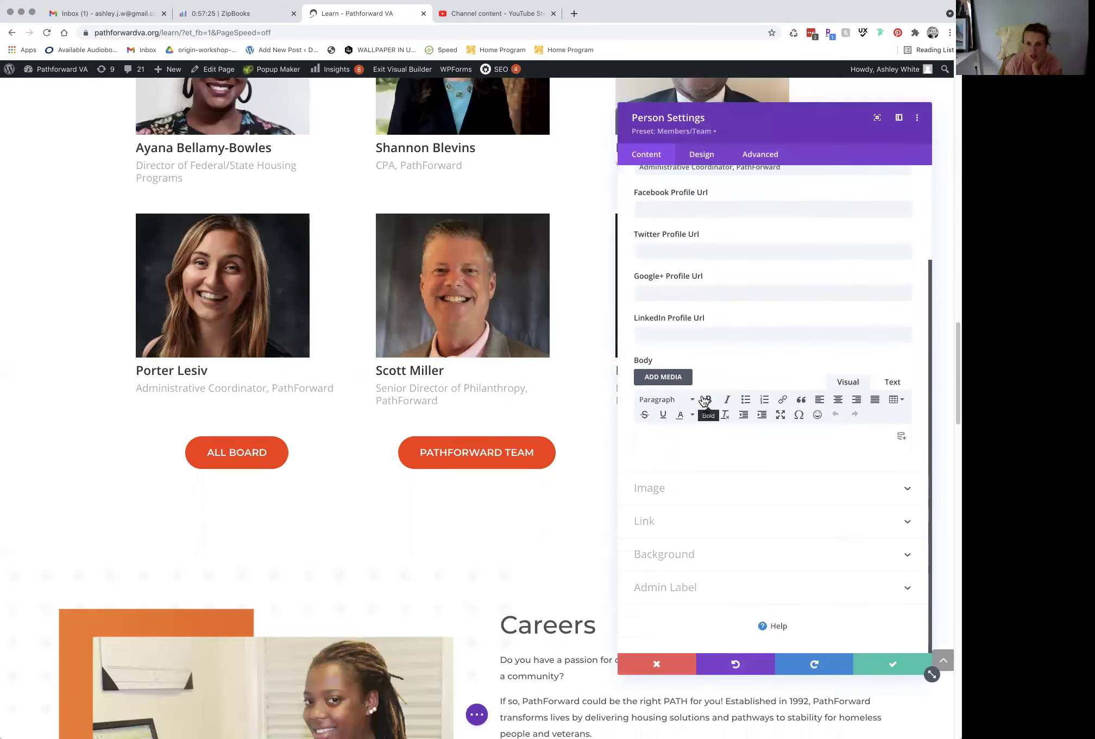
{"action": "left_click", "coordinate": [678, 527]}
{"action": "left_click_drag", "start_coordinate": [639, 314], "coordinate": [763, 315]}
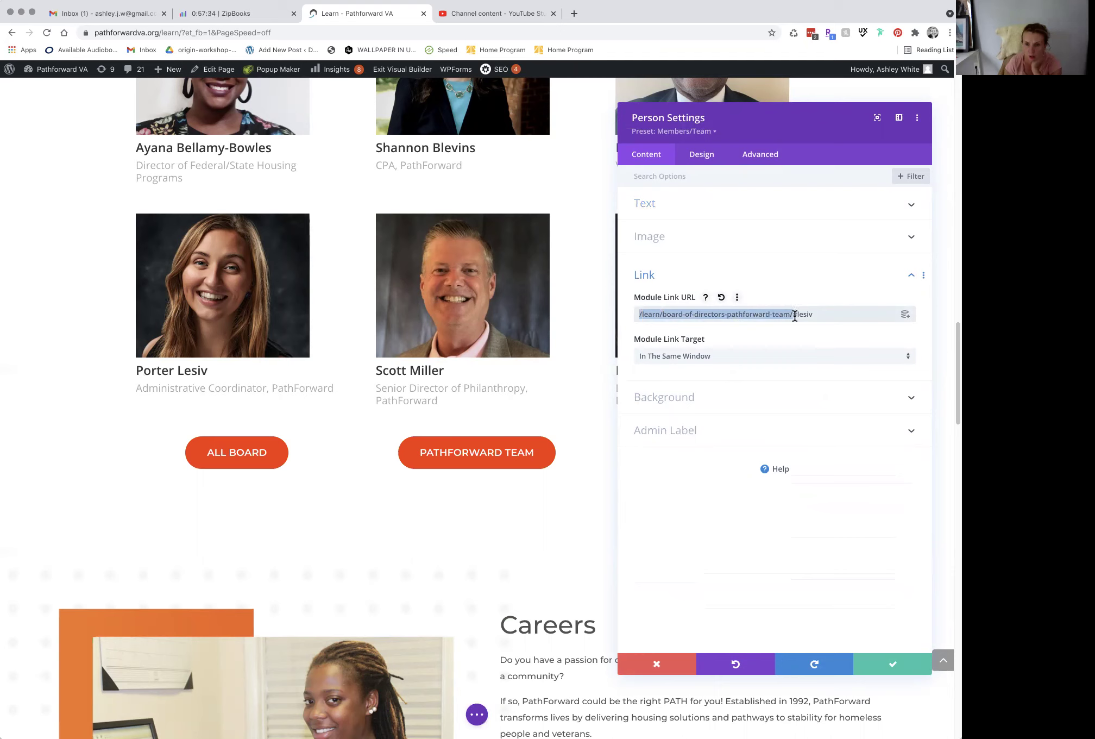
{"action": "left_click", "coordinate": [794, 315]}
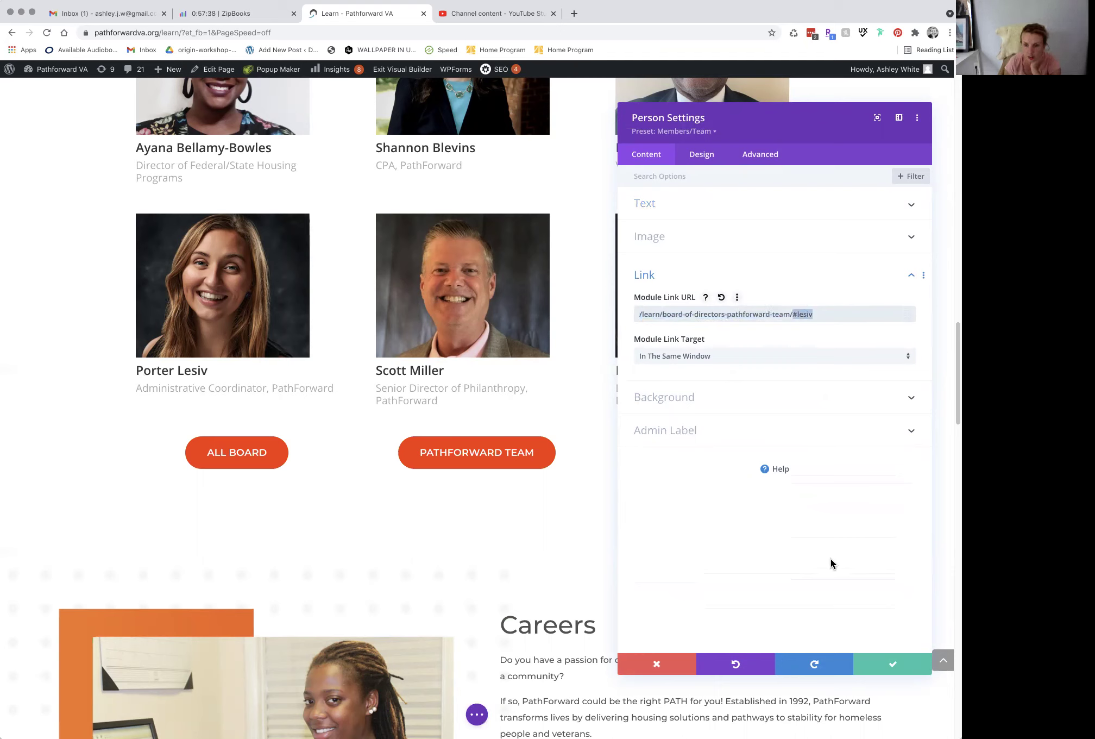
{"action": "left_click", "coordinate": [793, 315]}
{"action": "left_click", "coordinate": [893, 671]}
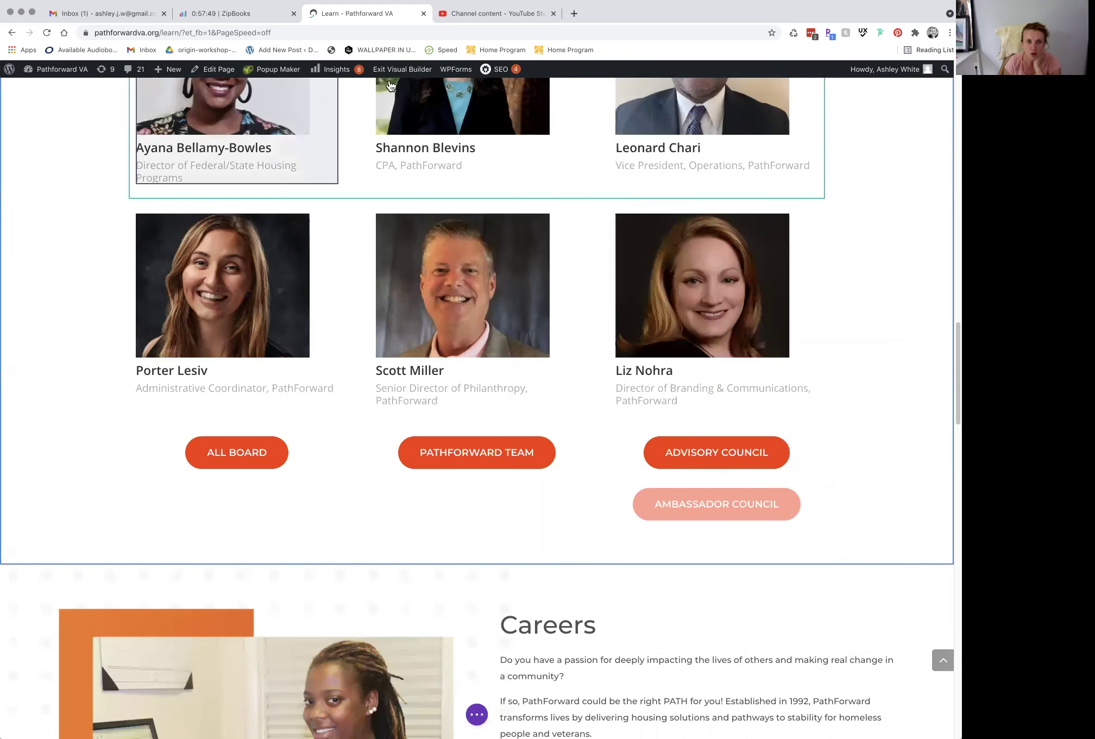
{"action": "left_click", "coordinate": [389, 69]}
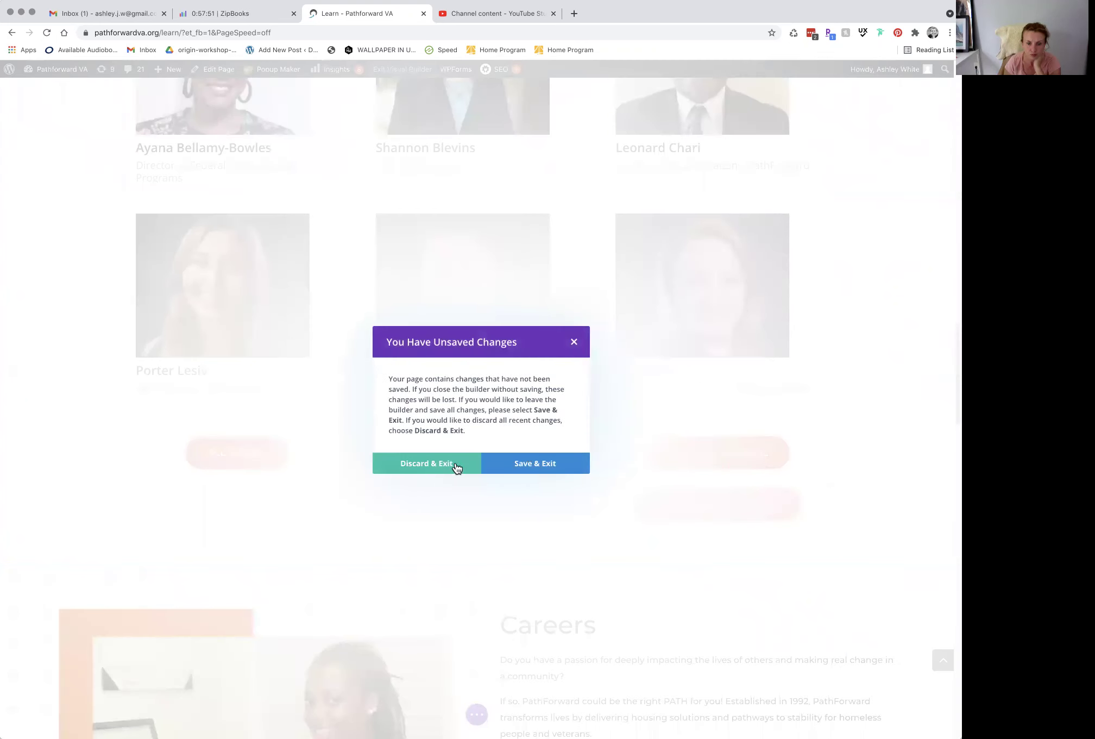
{"action": "left_click", "coordinate": [533, 464]}
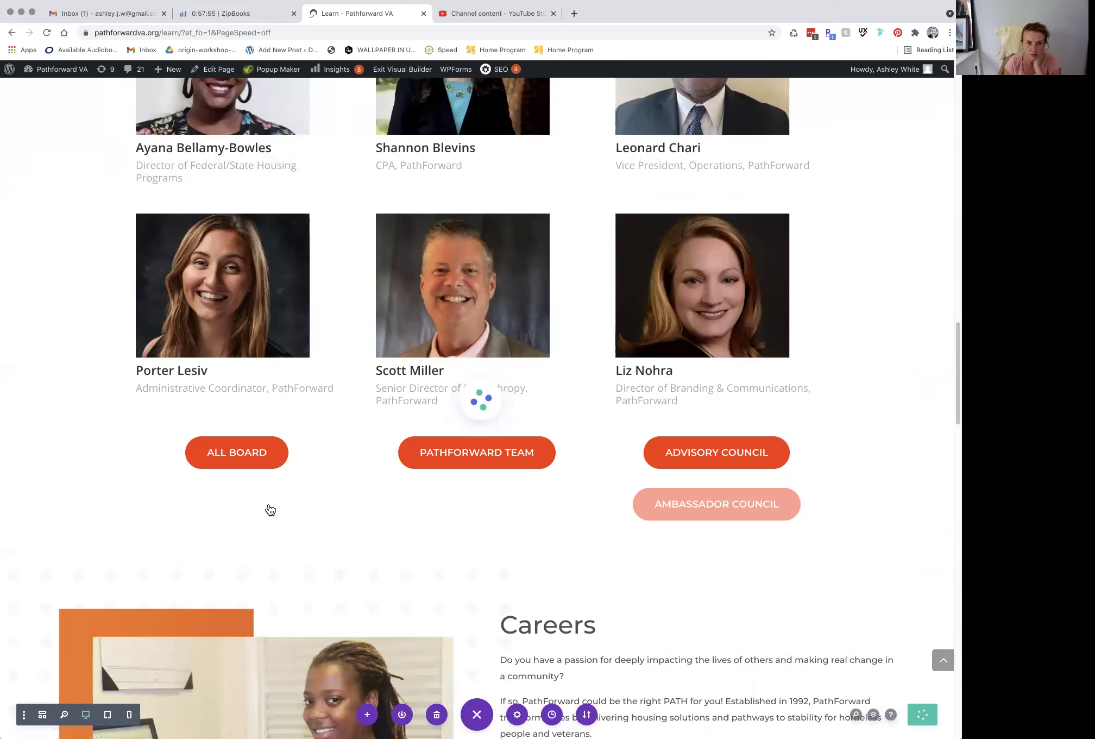
{"action": "left_click", "coordinate": [412, 71]}
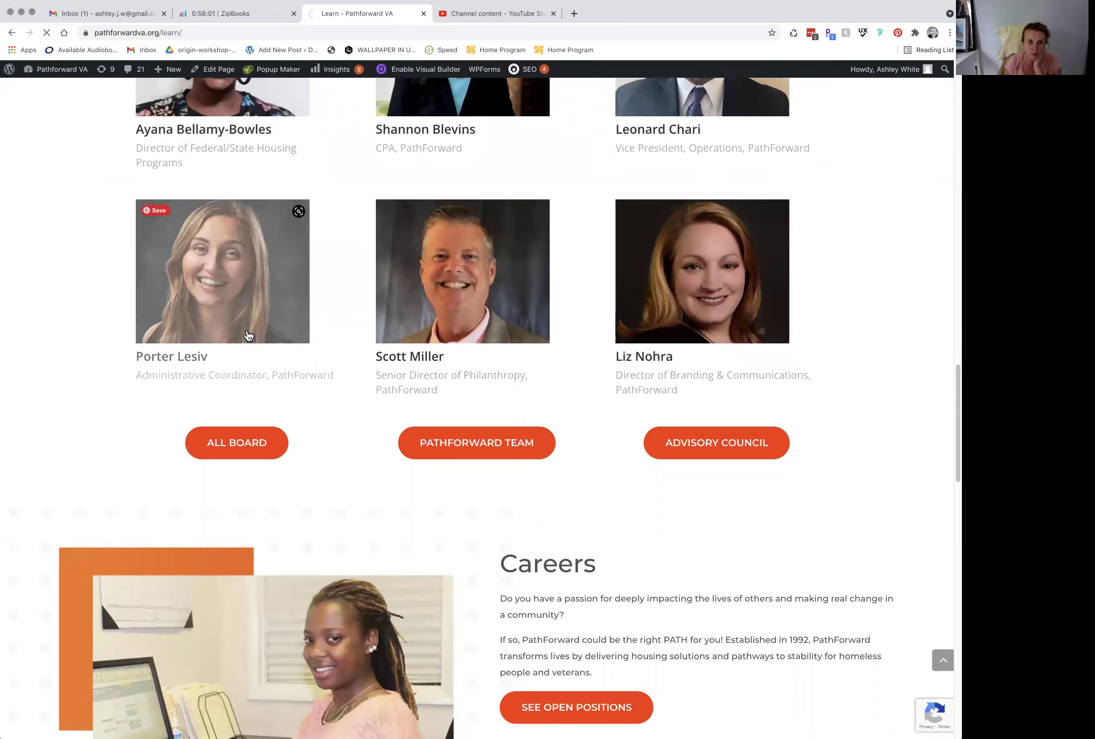
{"action": "left_click", "coordinate": [248, 335]}
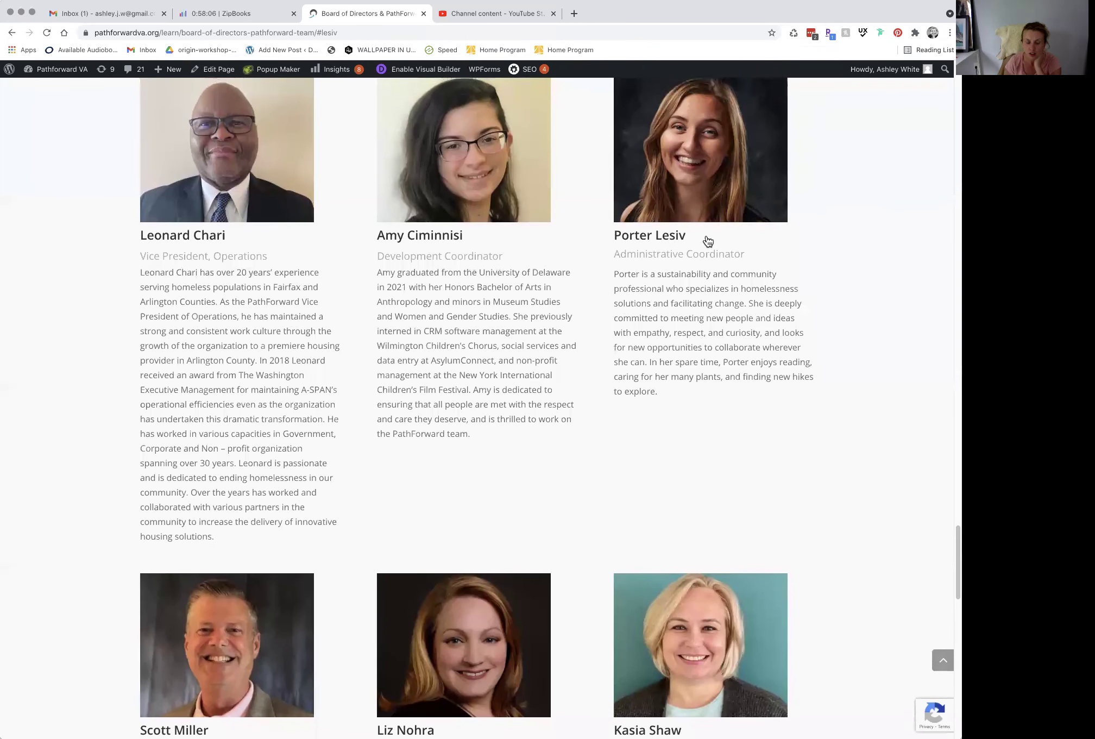
Enable the Visual Builder for the team page and find the last Senior Team row, which has an empty third column.
{"action": "scroll", "coordinate": [707, 240], "scroll_direction": "down", "scroll_amount": 3}
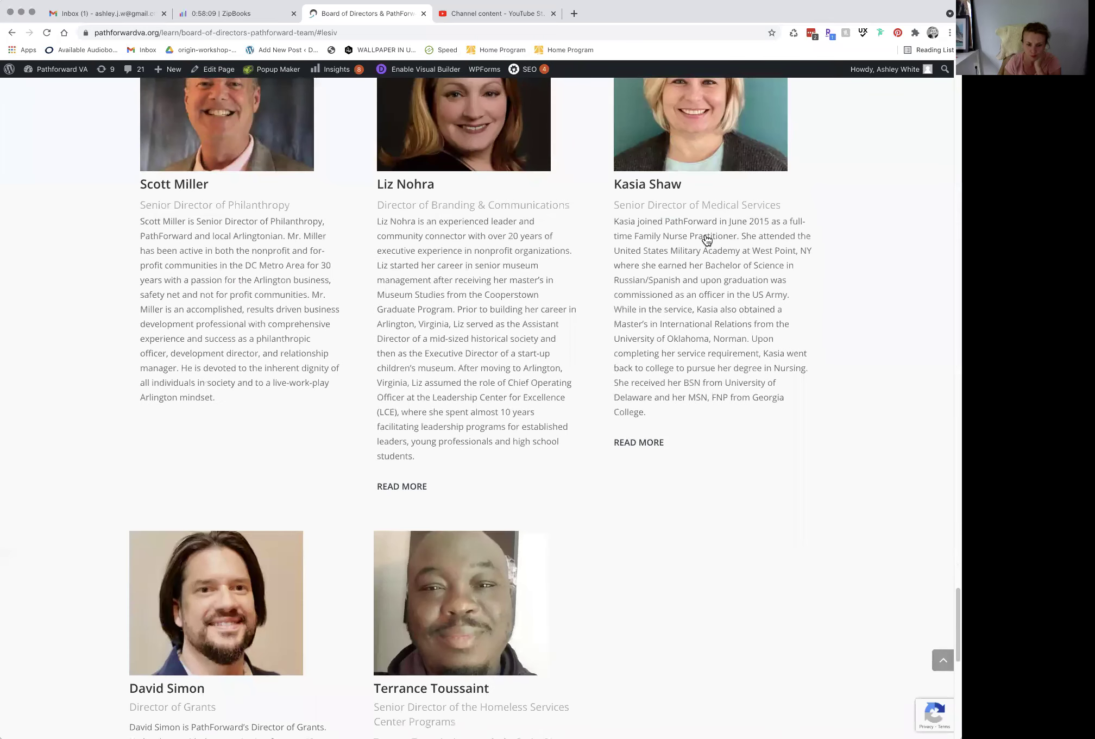
{"action": "scroll", "coordinate": [706, 240], "scroll_direction": "down", "scroll_amount": 8}
{"action": "scroll", "coordinate": [706, 240], "scroll_direction": "up", "scroll_amount": 2}
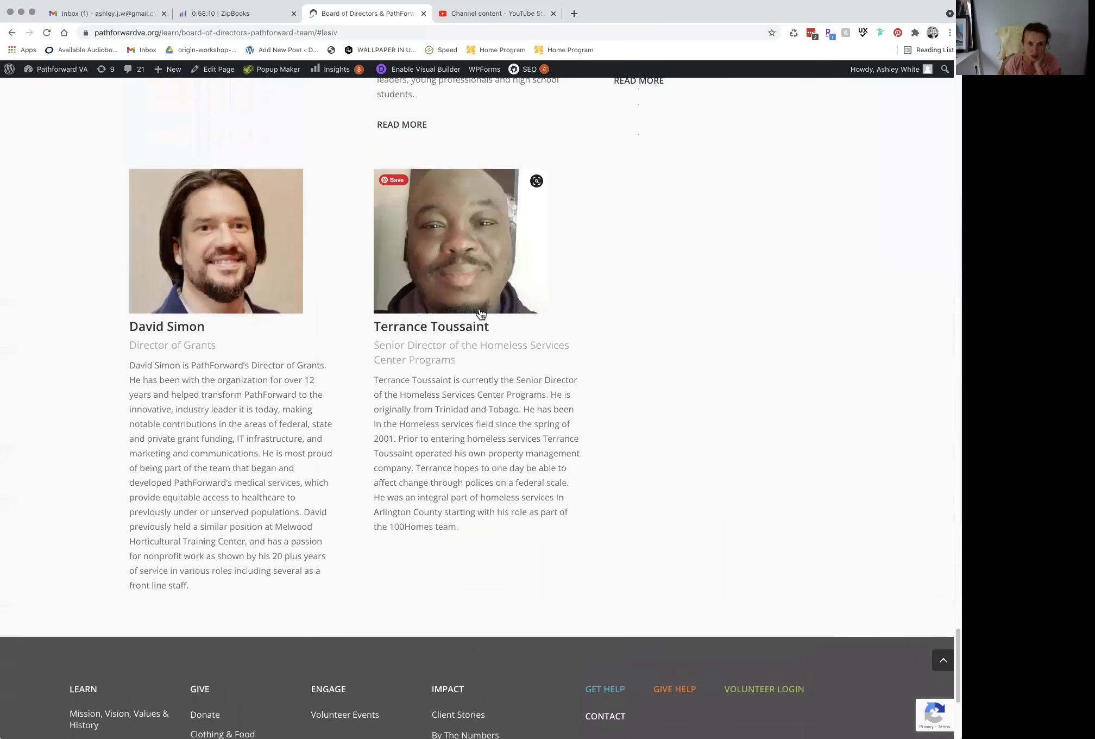
{"action": "left_click", "coordinate": [401, 73]}
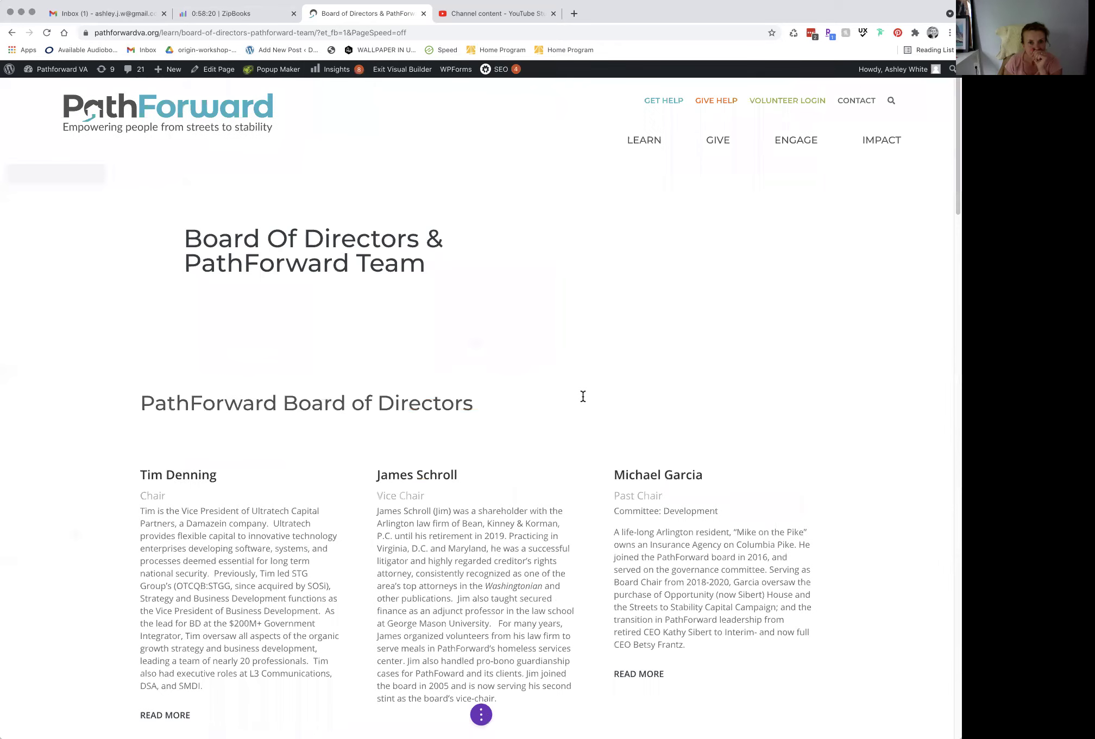
{"action": "scroll", "coordinate": [582, 401], "scroll_direction": "down", "scroll_amount": 3}
{"action": "scroll", "coordinate": [583, 400], "scroll_direction": "down", "scroll_amount": 20}
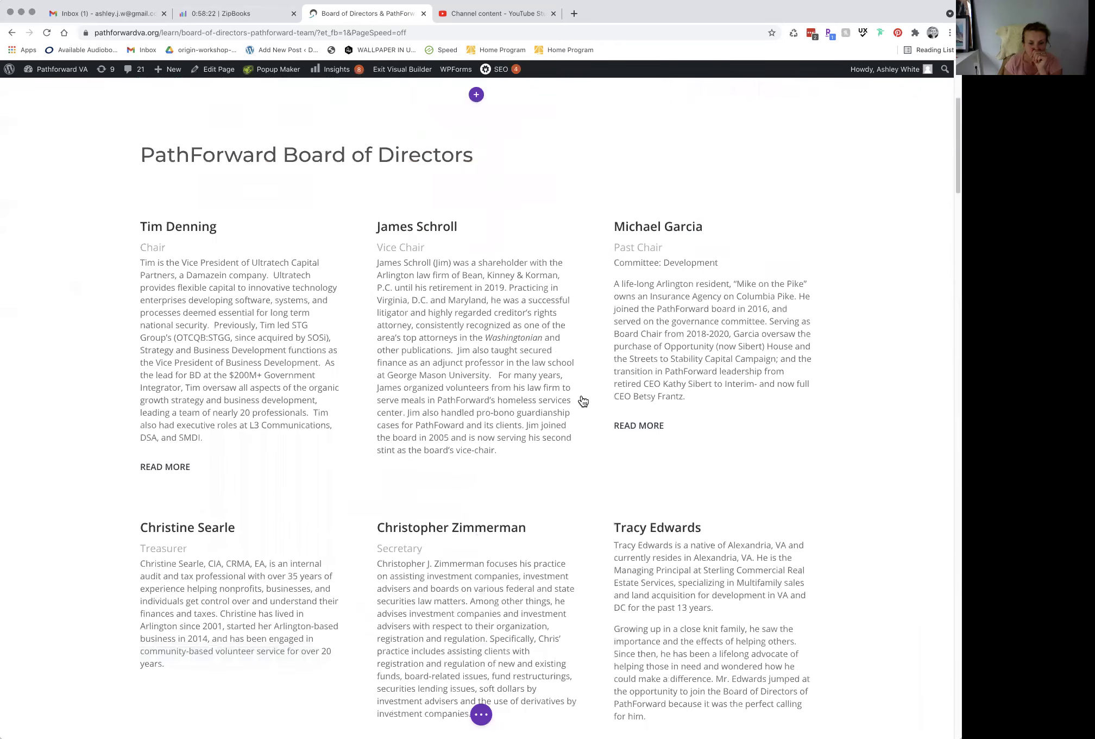
{"action": "scroll", "coordinate": [581, 401], "scroll_direction": "down", "scroll_amount": 20}
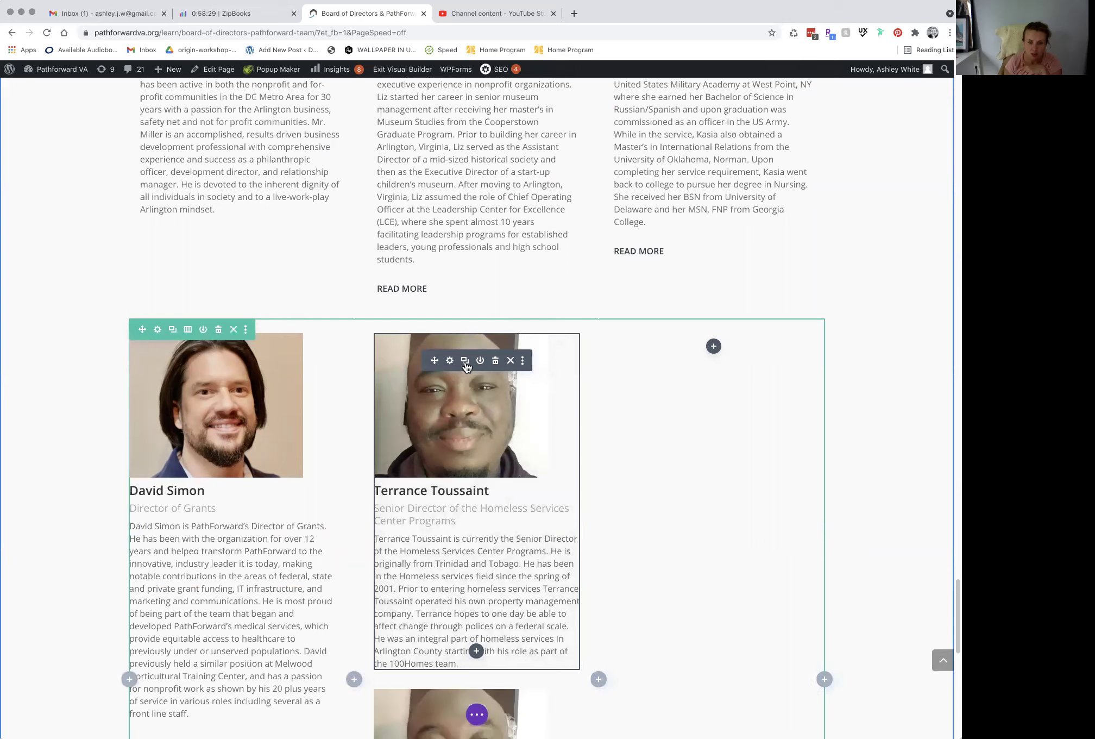
Duplicate the Senior Director of the Homeless Services Center Programs profile into the empty third column and name the copy New Person.
{"action": "left_click", "coordinate": [465, 362]}
{"action": "scroll", "coordinate": [427, 692], "scroll_direction": "down", "scroll_amount": 2}
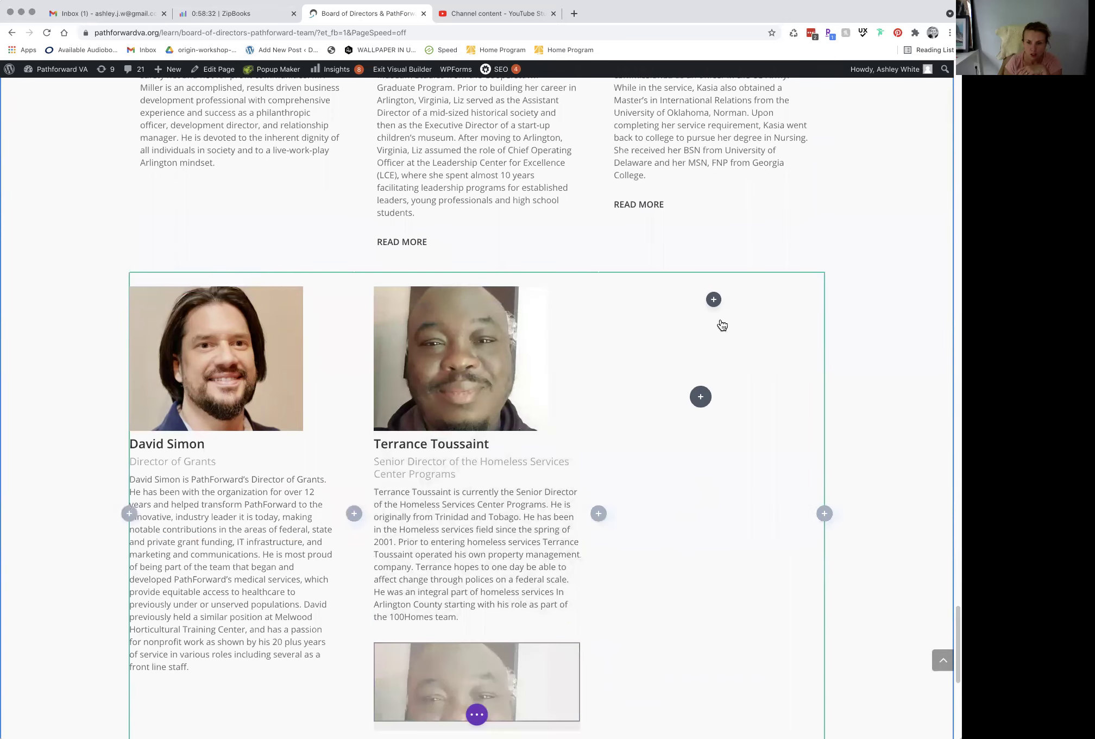
{"action": "key", "text": "ctrl+z"}
{"action": "key", "text": "ctrl+v"}
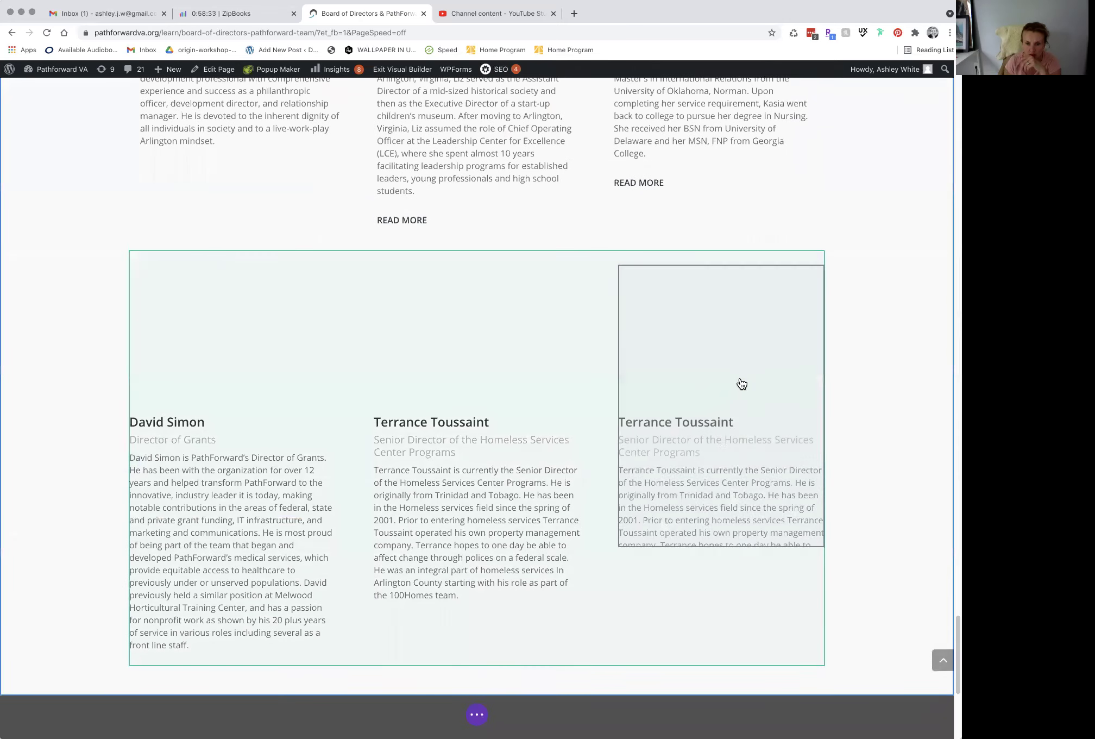
{"action": "left_click_drag", "start_coordinate": [736, 424], "coordinate": [620, 425]}
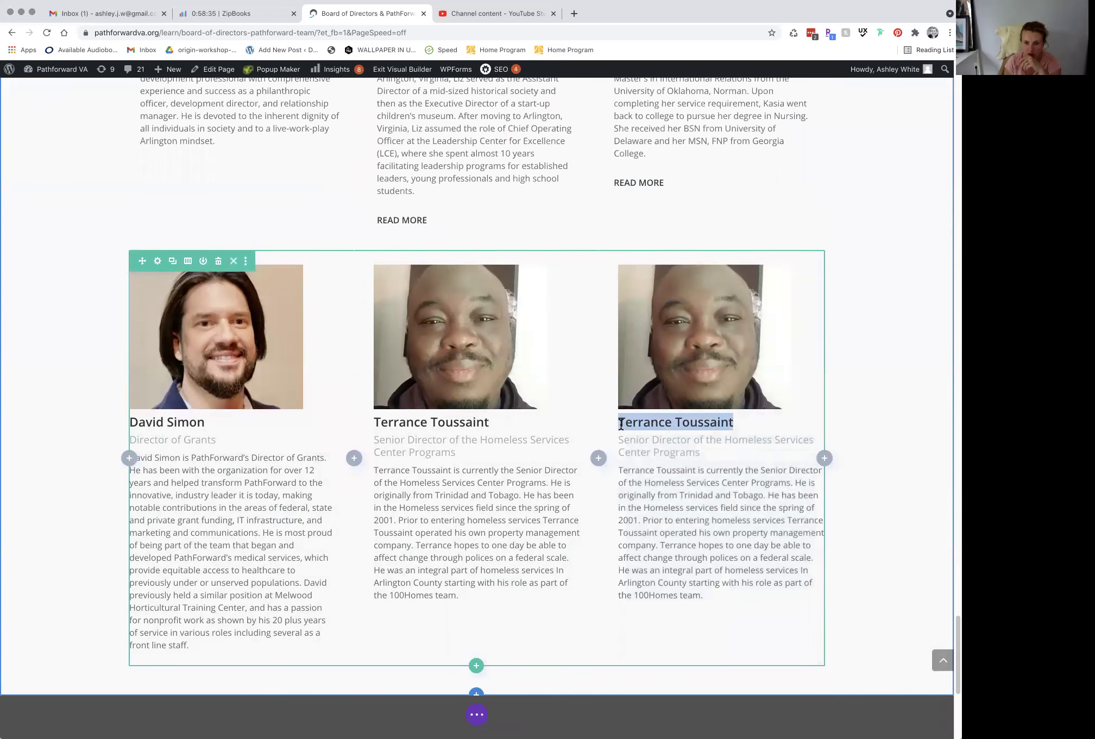
{"action": "type", "text": "New Person"}
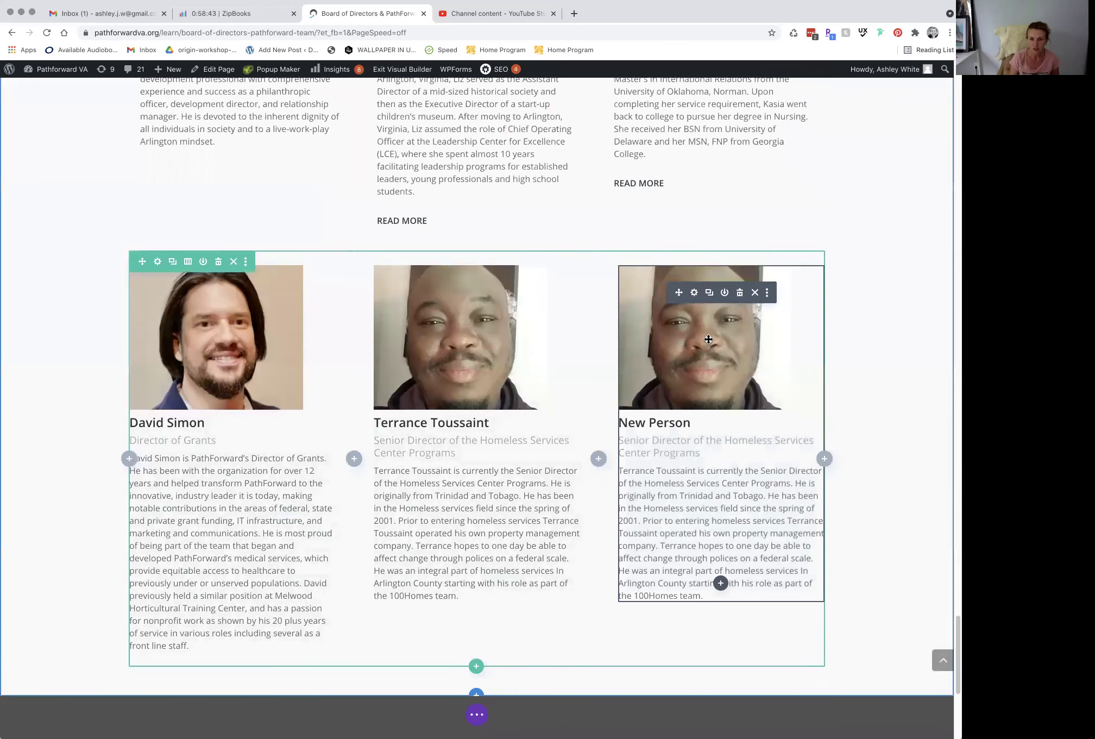
Set the New Person profile's CSS ID to person in the advanced Person settings and save the settings.
{"action": "left_click", "coordinate": [695, 294]}
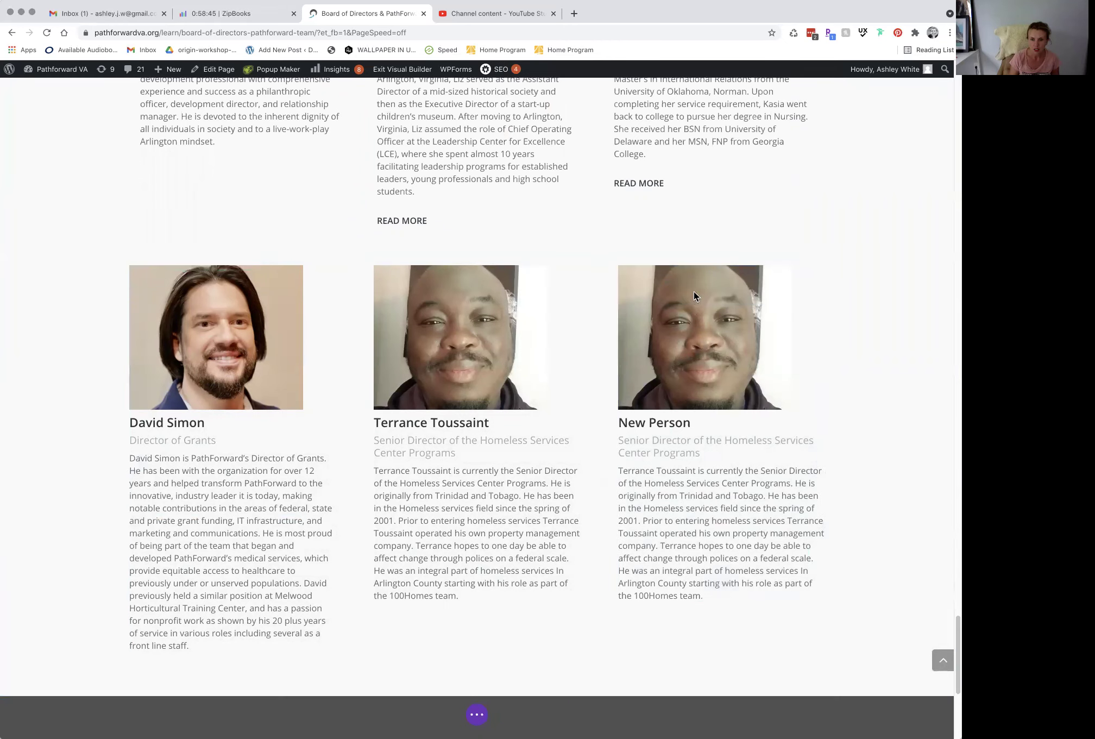
{"action": "left_click", "coordinate": [759, 155]}
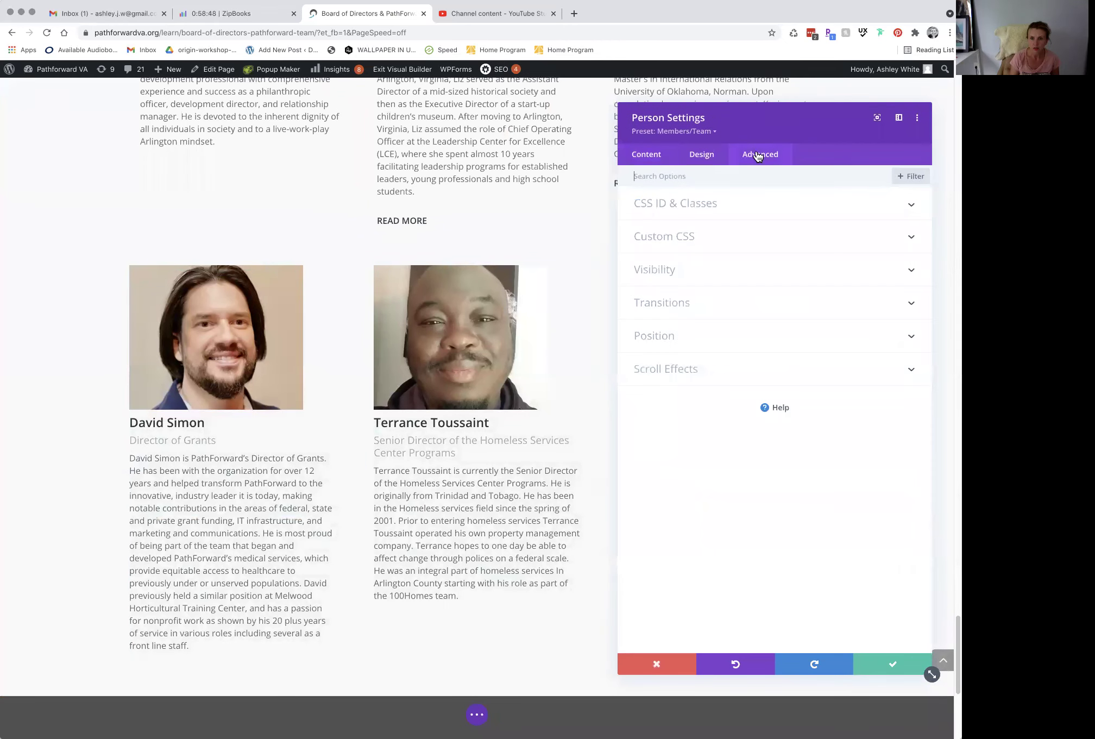
{"action": "left_click", "coordinate": [728, 203]}
{"action": "left_click", "coordinate": [680, 244]}
{"action": "left_click_drag", "start_coordinate": [679, 244], "coordinate": [634, 243]}
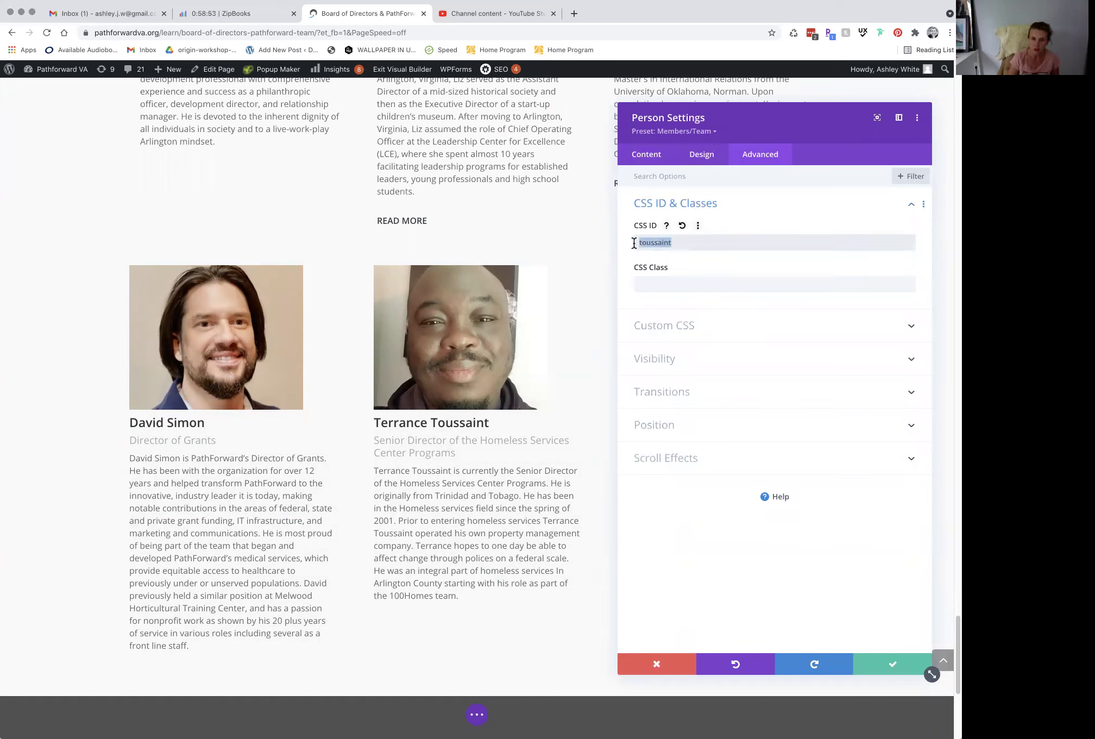
{"action": "type", "text": "person"}
{"action": "left_click", "coordinate": [870, 669]}
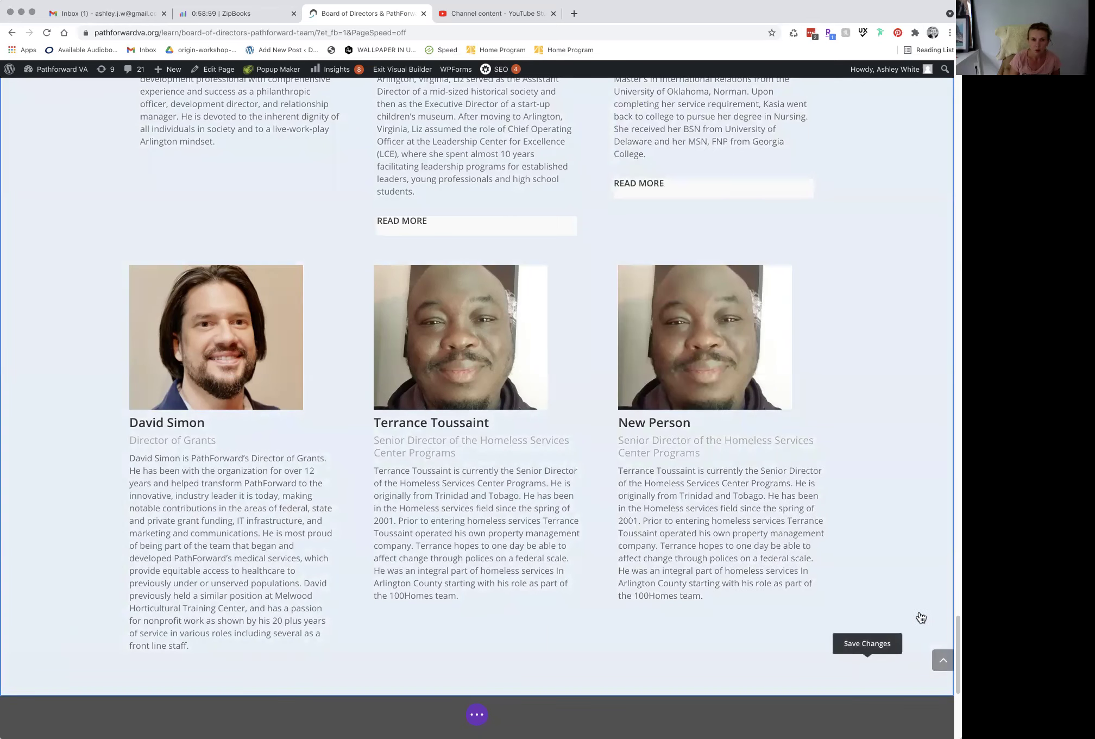
Save the team page with the New Person profile and exit the Visual Builder.
{"action": "scroll", "coordinate": [467, 274], "scroll_direction": "up", "scroll_amount": 2}
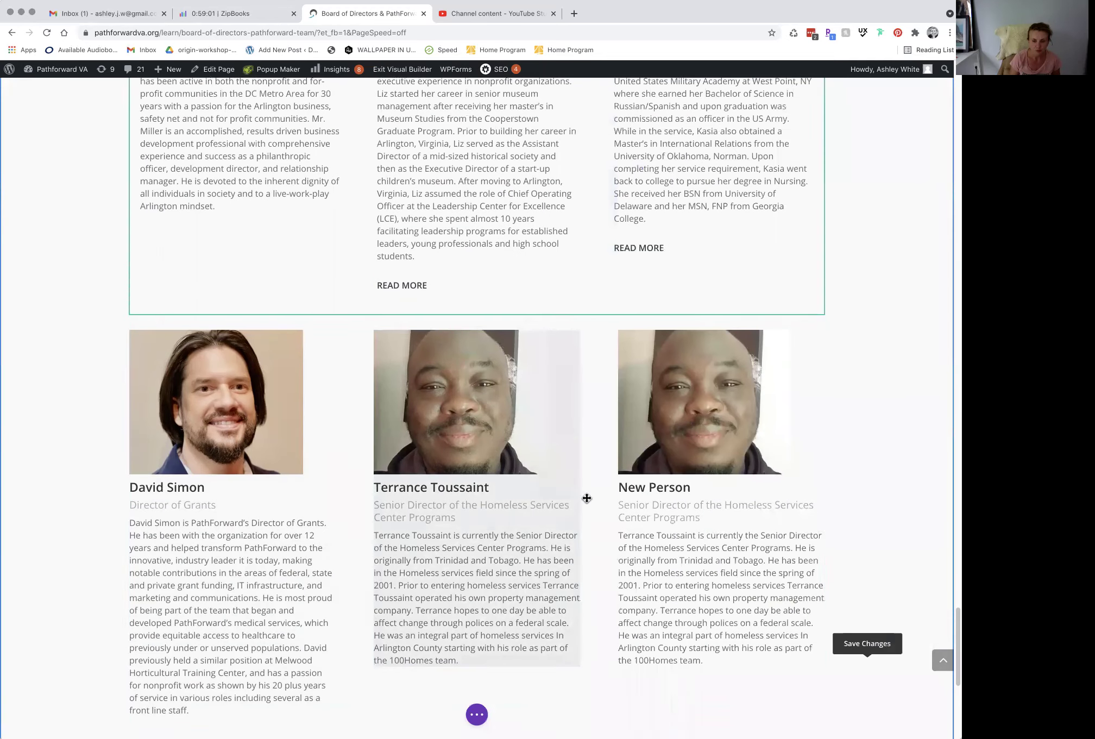
{"action": "scroll", "coordinate": [591, 481], "scroll_direction": "down", "scroll_amount": 2}
{"action": "scroll", "coordinate": [591, 481], "scroll_direction": "down", "scroll_amount": 3}
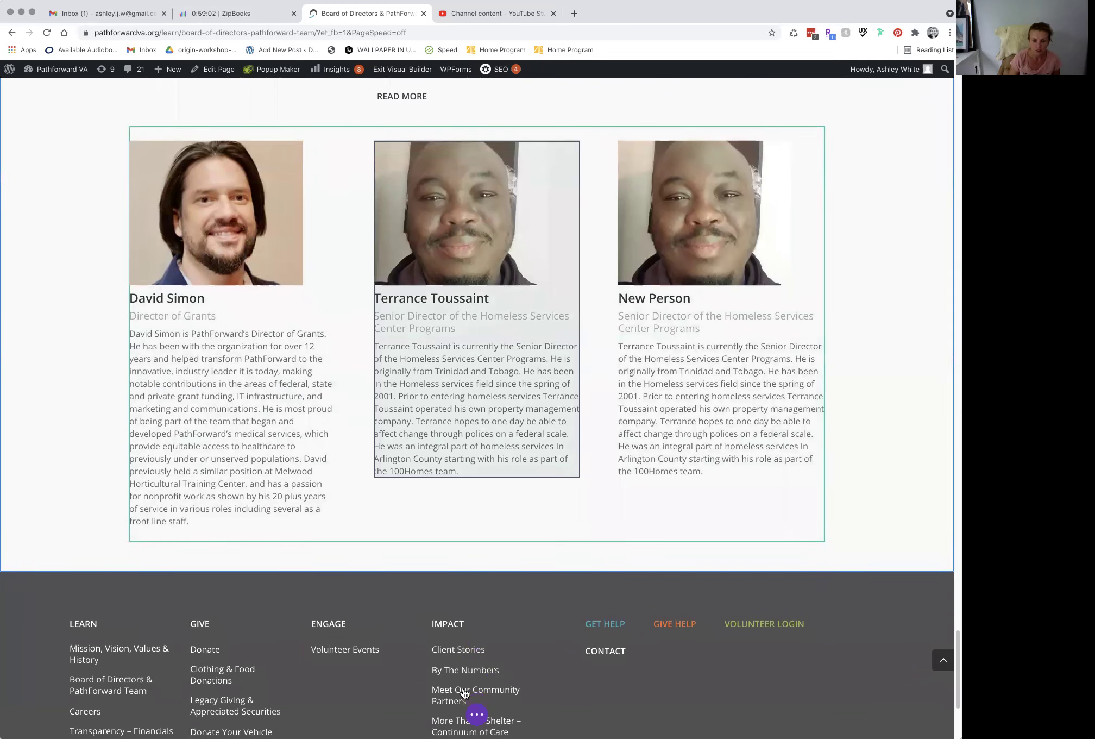
{"action": "left_click", "coordinate": [477, 712]}
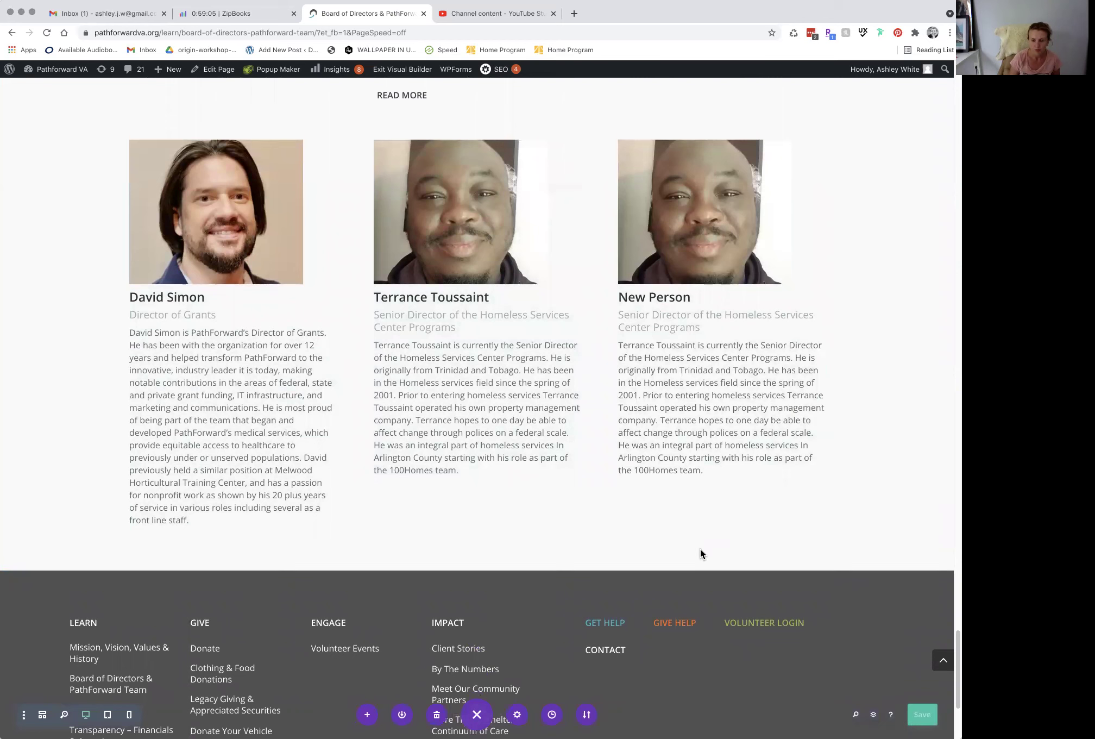
{"action": "key", "text": "super+s"}
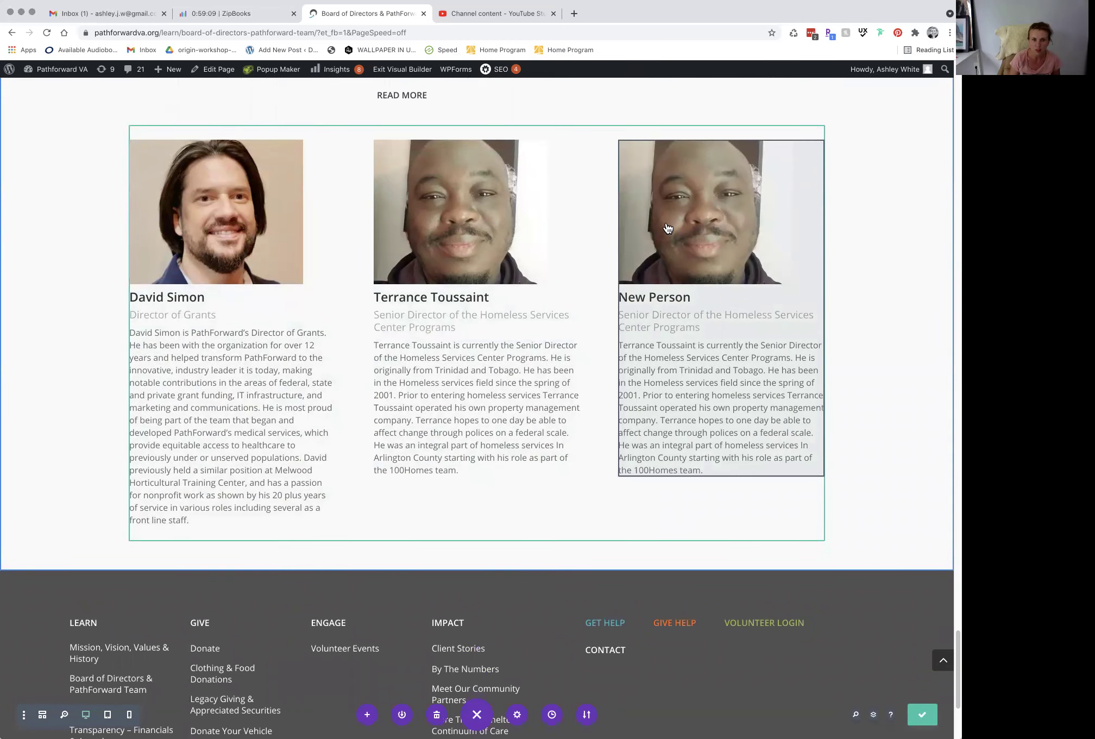
{"action": "left_click", "coordinate": [382, 72]}
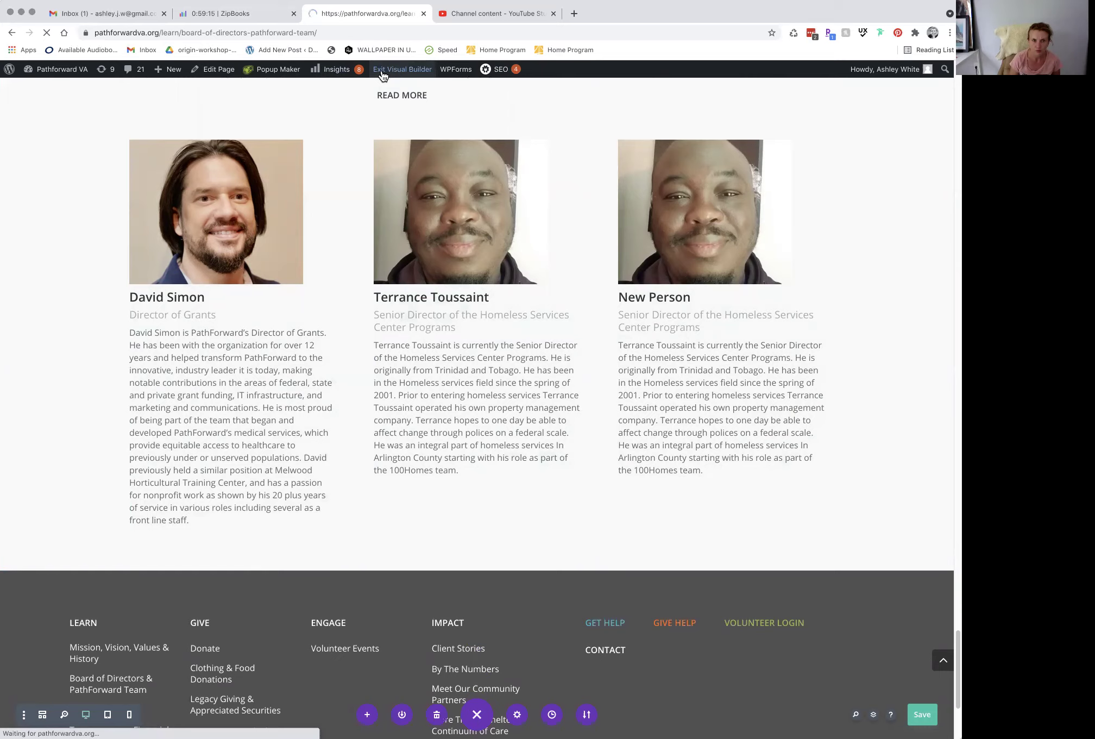
Go to the Learn page and enable the Visual Builder for it.
{"action": "scroll", "coordinate": [616, 270], "scroll_direction": "down", "scroll_amount": 6}
{"action": "scroll", "coordinate": [617, 270], "scroll_direction": "down", "scroll_amount": 15}
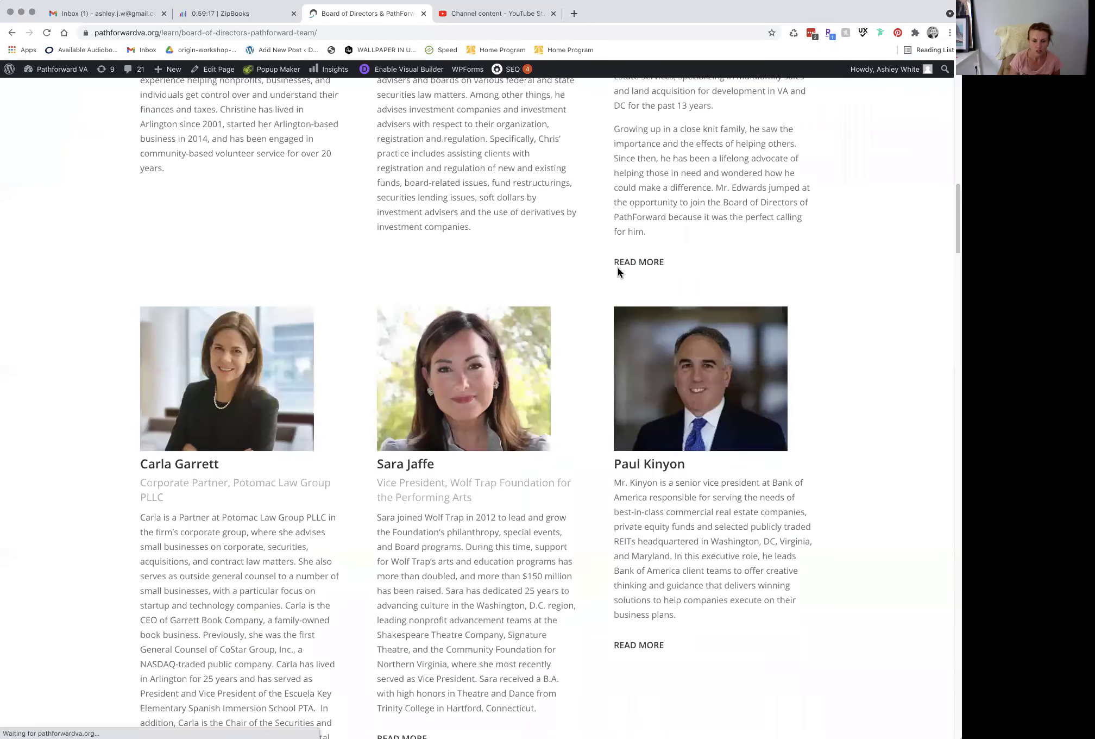
{"action": "scroll", "coordinate": [619, 273], "scroll_direction": "up", "scroll_amount": 10}
{"action": "scroll", "coordinate": [619, 273], "scroll_direction": "up", "scroll_amount": 10}
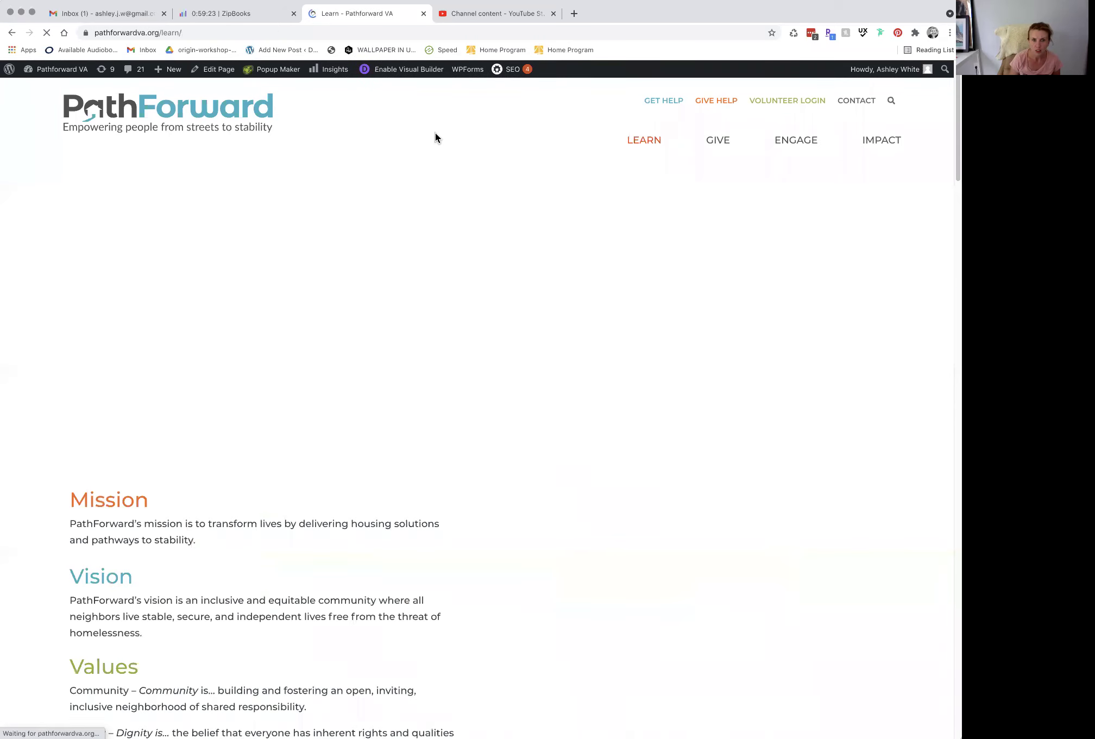
{"action": "scroll", "coordinate": [690, 448], "scroll_direction": "down", "scroll_amount": 8}
{"action": "scroll", "coordinate": [689, 454], "scroll_direction": "down", "scroll_amount": 18}
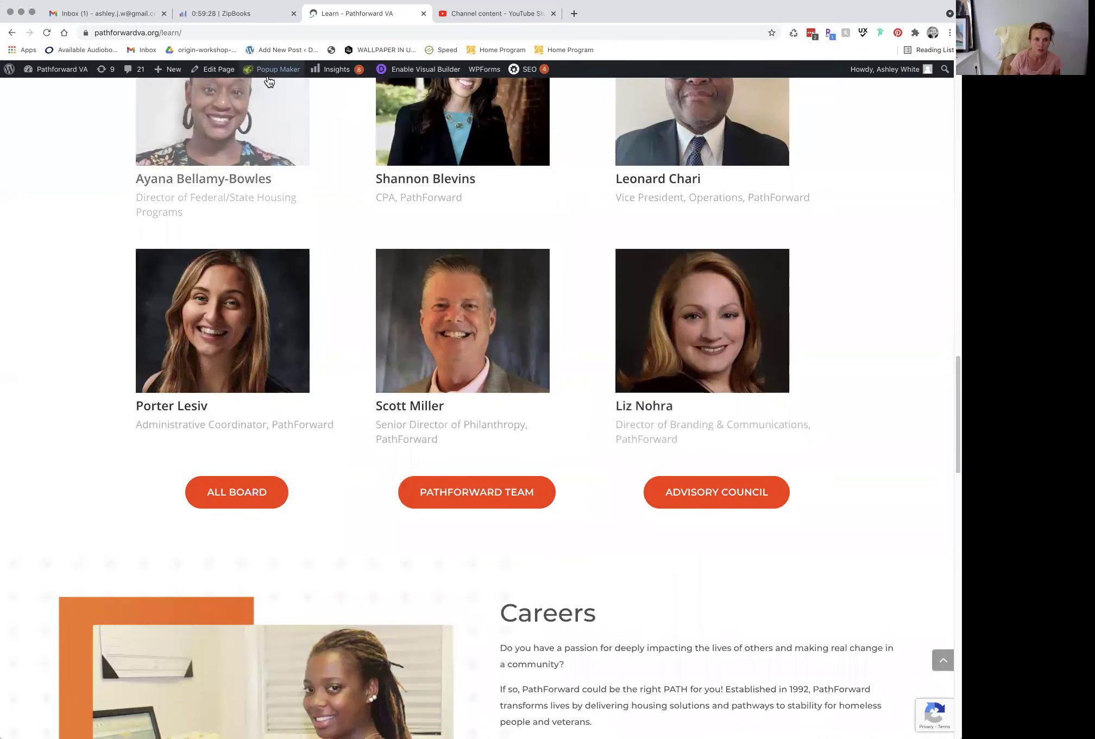
{"action": "left_click", "coordinate": [229, 71]}
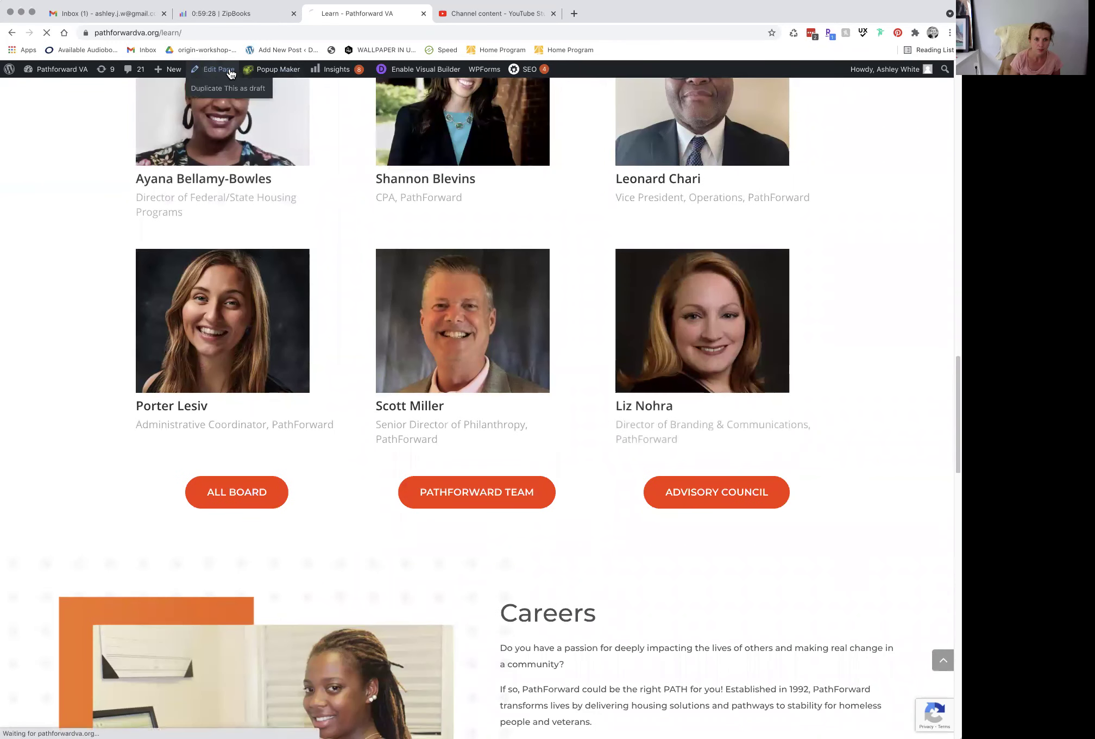
{"action": "left_click", "coordinate": [410, 74]}
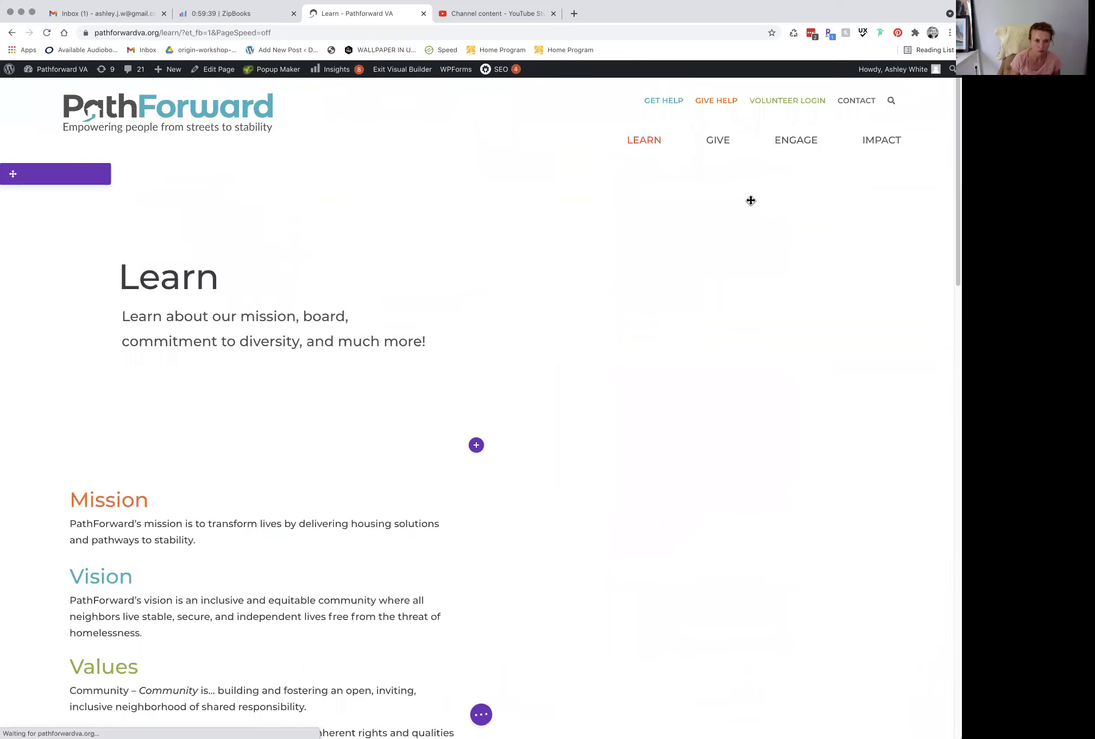
Duplicate the last Board of Directors and Senior Team row and delete the second and third profiles from the copy.
{"action": "scroll", "coordinate": [656, 321], "scroll_direction": "down", "scroll_amount": 5}
{"action": "scroll", "coordinate": [656, 320], "scroll_direction": "down", "scroll_amount": 15}
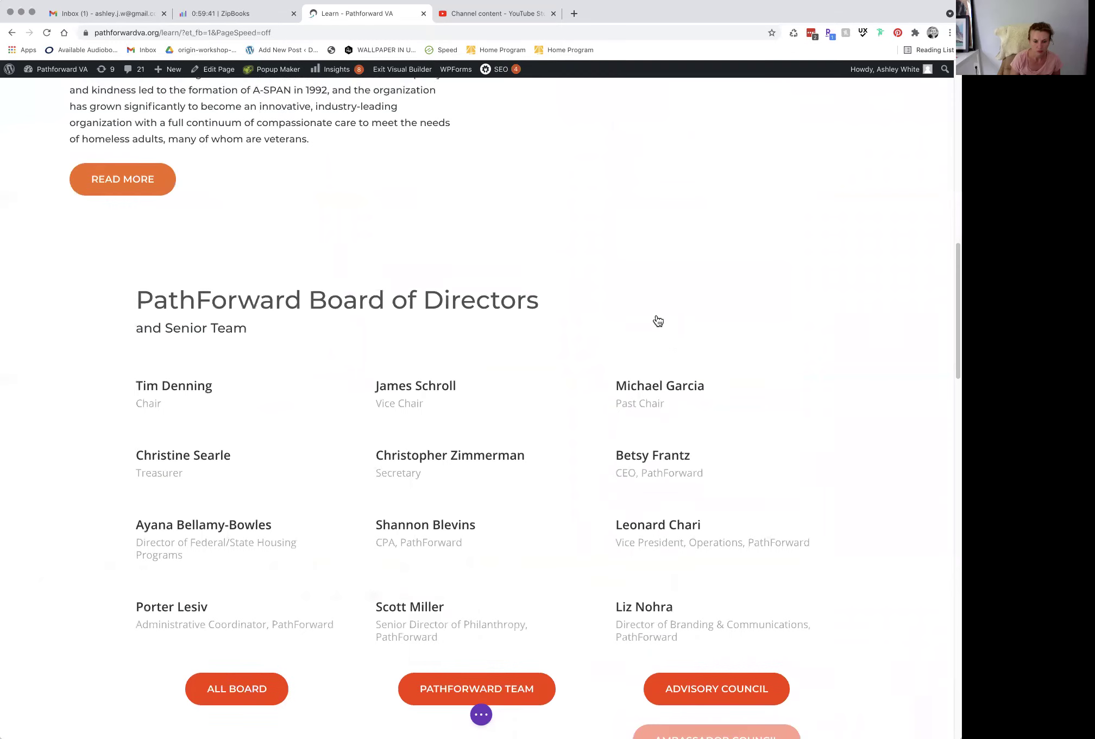
{"action": "scroll", "coordinate": [676, 326], "scroll_direction": "down", "scroll_amount": 3}
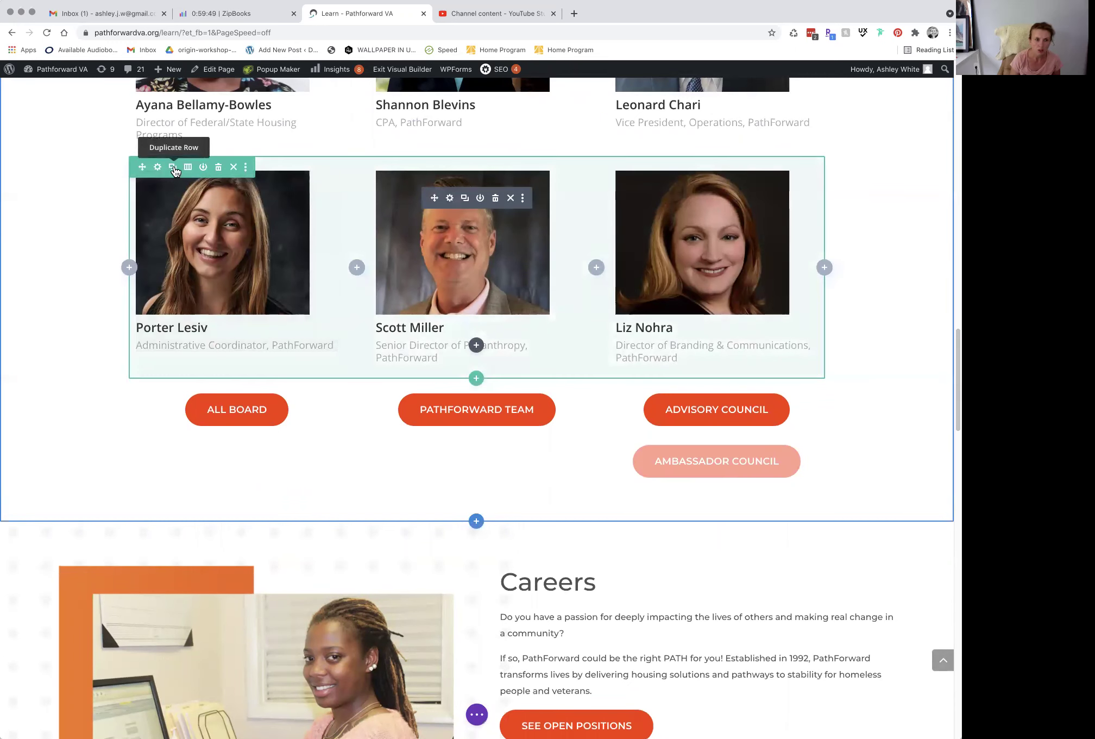
{"action": "left_click", "coordinate": [172, 167]}
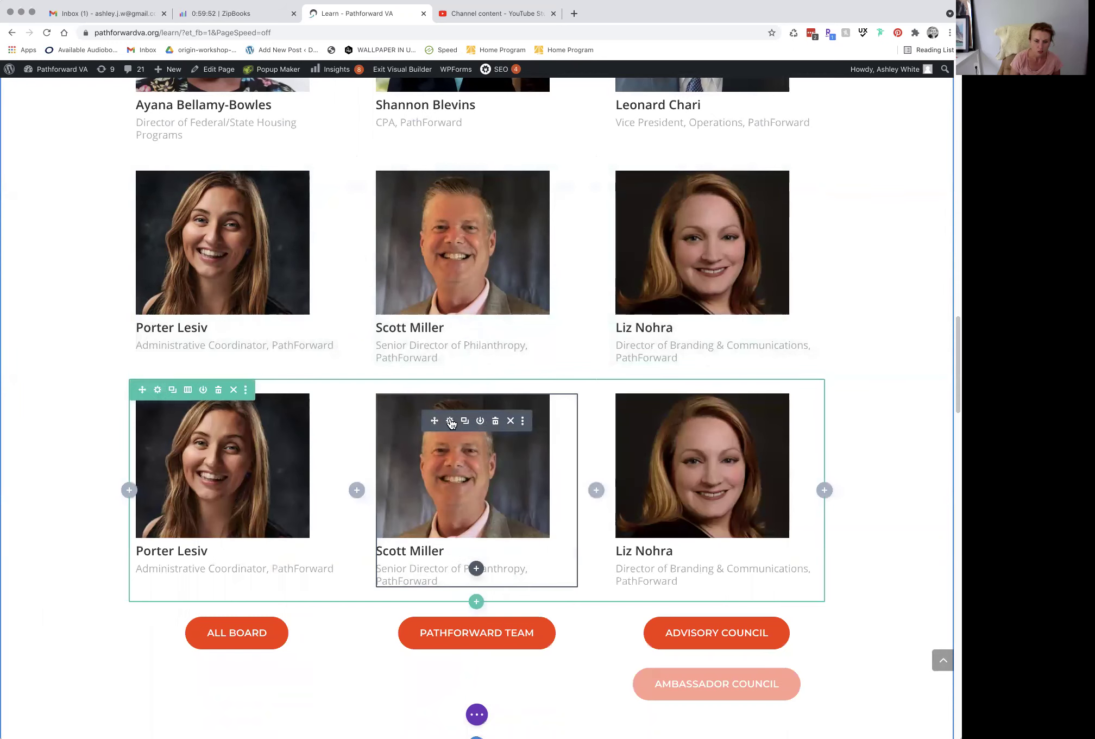
{"action": "left_click", "coordinate": [495, 422]}
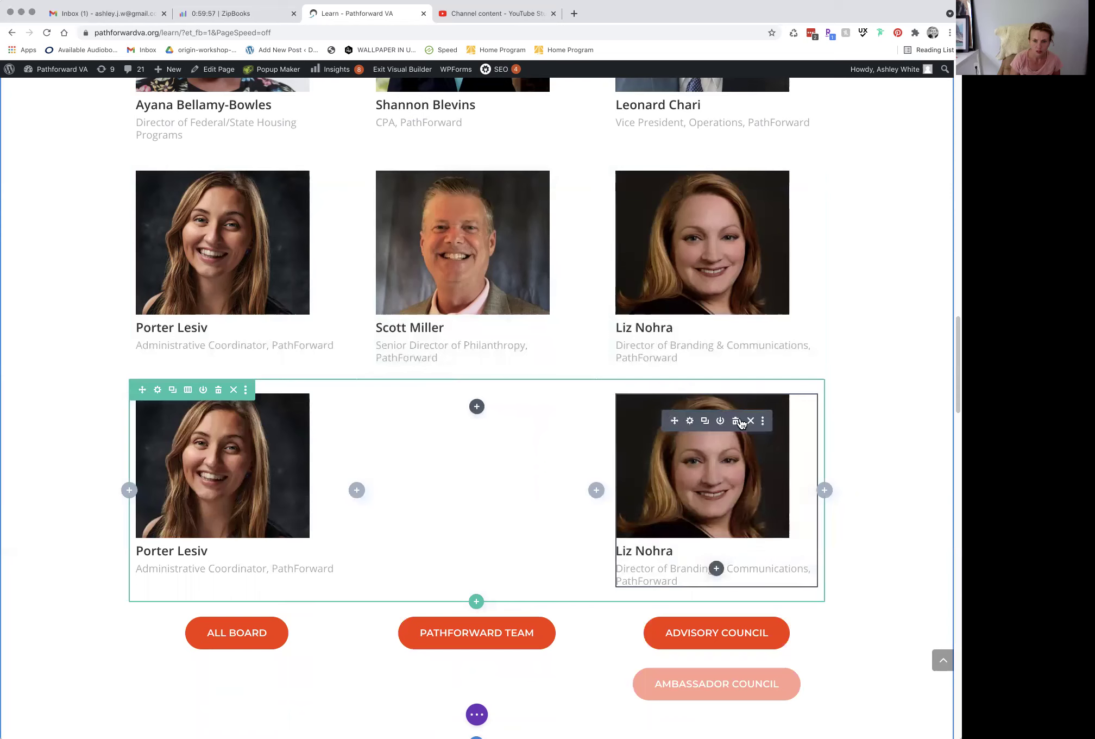
{"action": "left_click", "coordinate": [734, 421]}
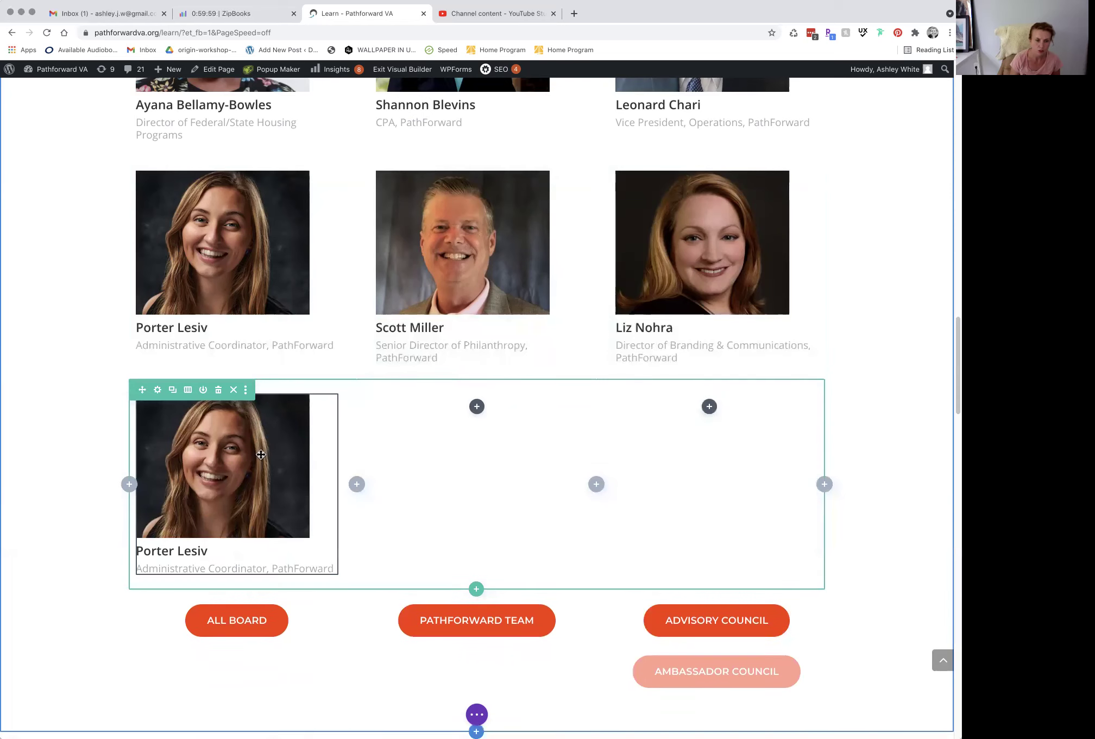
Name the remaining duplicated profile New Person, set its module link URL to /learn/board-of-directors-pathforward-team/#person, and save the settings.
{"action": "left_click", "coordinate": [210, 421]}
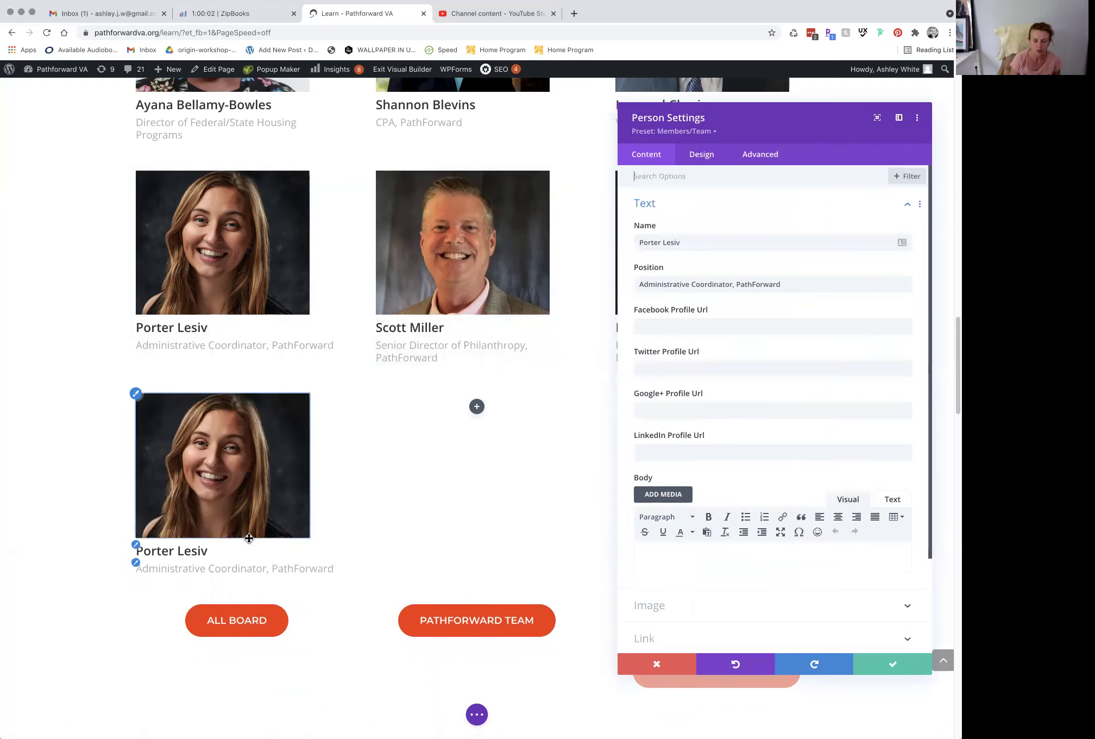
{"action": "triple_click", "coordinate": [706, 235]}
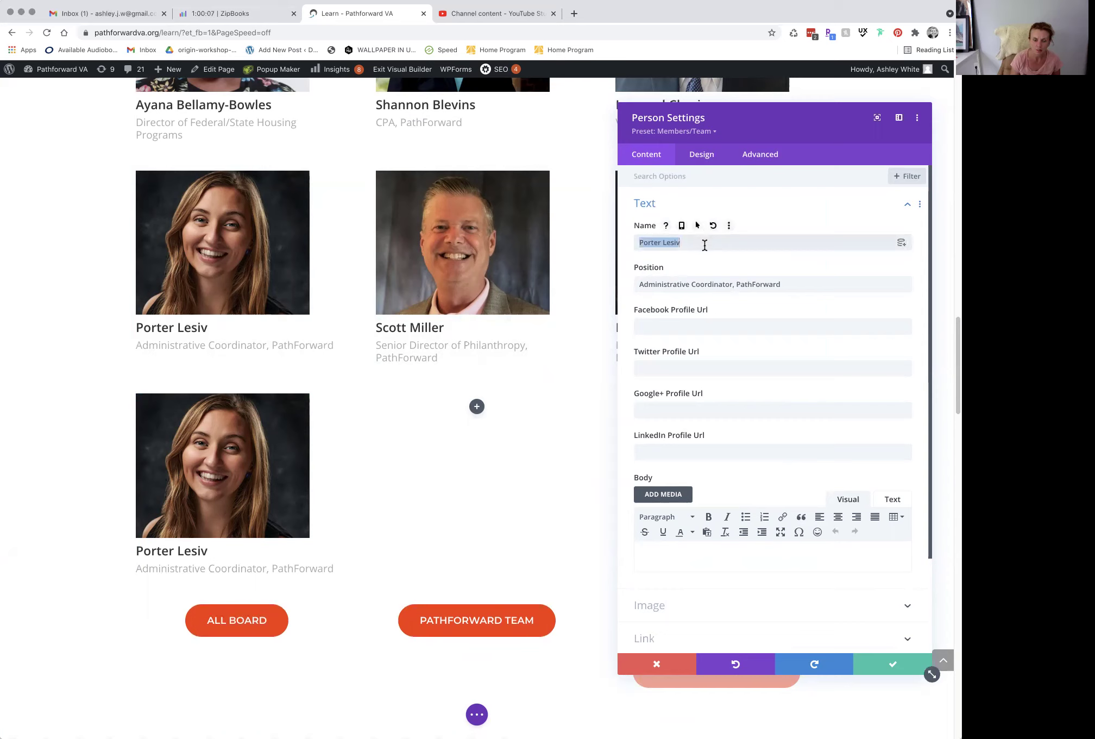
{"action": "type", "text": "New Person"}
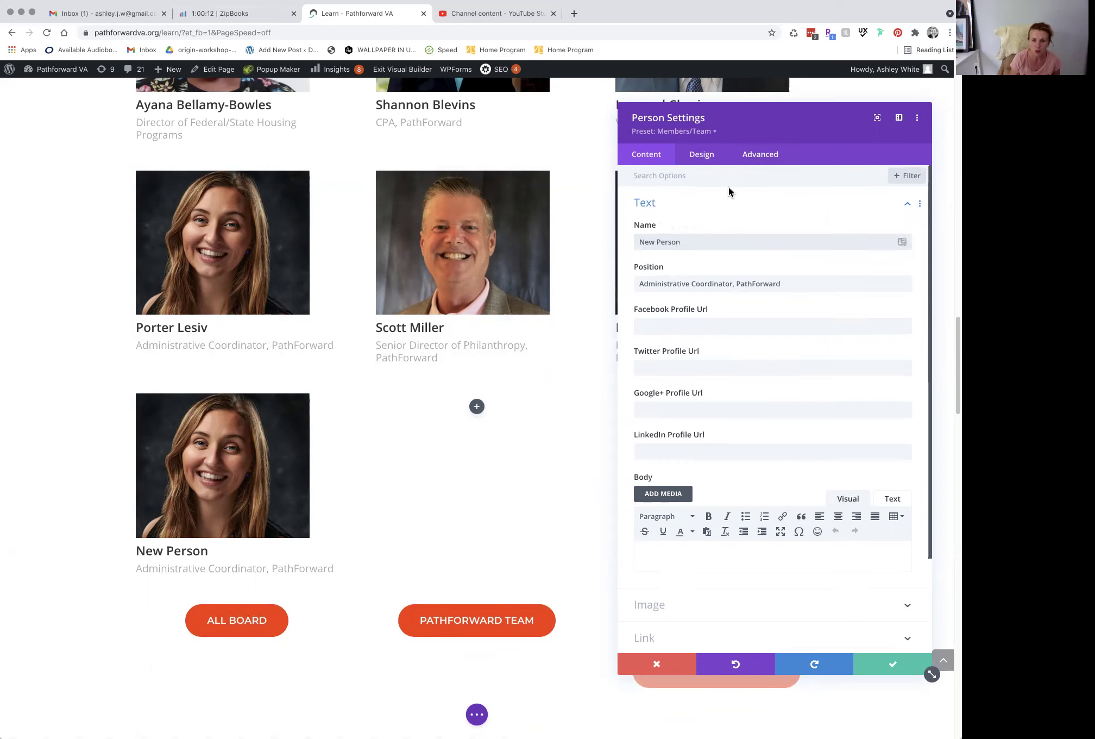
{"action": "scroll", "coordinate": [728, 188], "scroll_direction": "down", "scroll_amount": 4}
{"action": "left_click", "coordinate": [689, 526]}
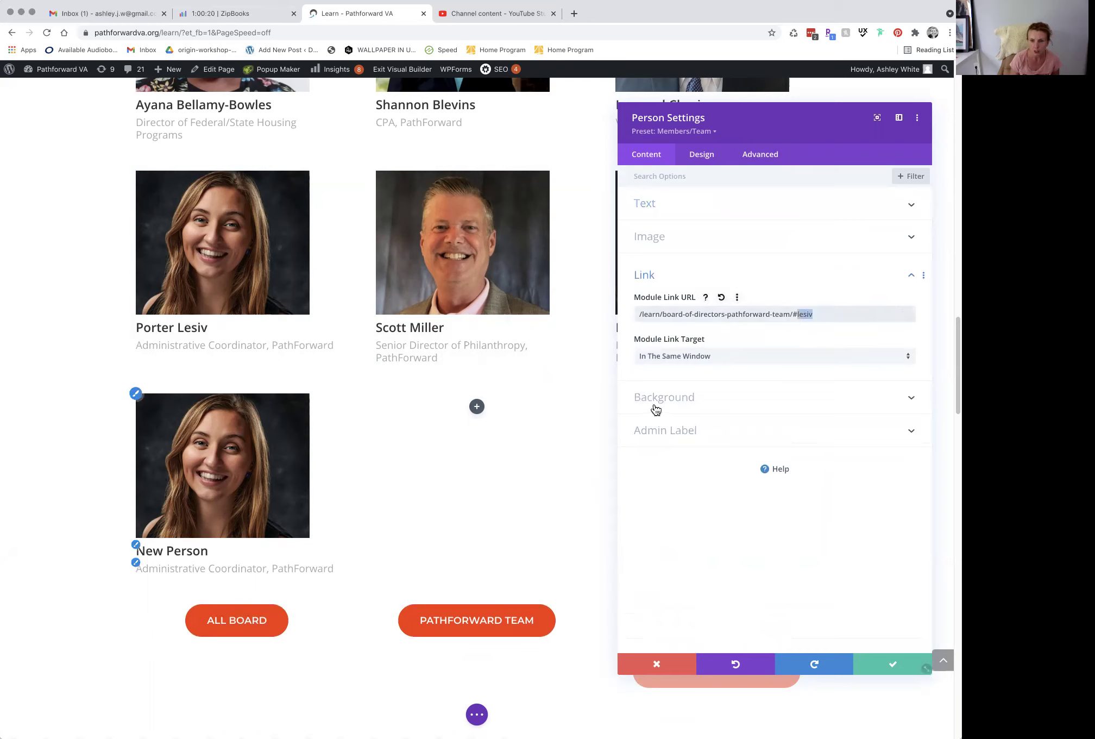
{"action": "type", "text": "person"}
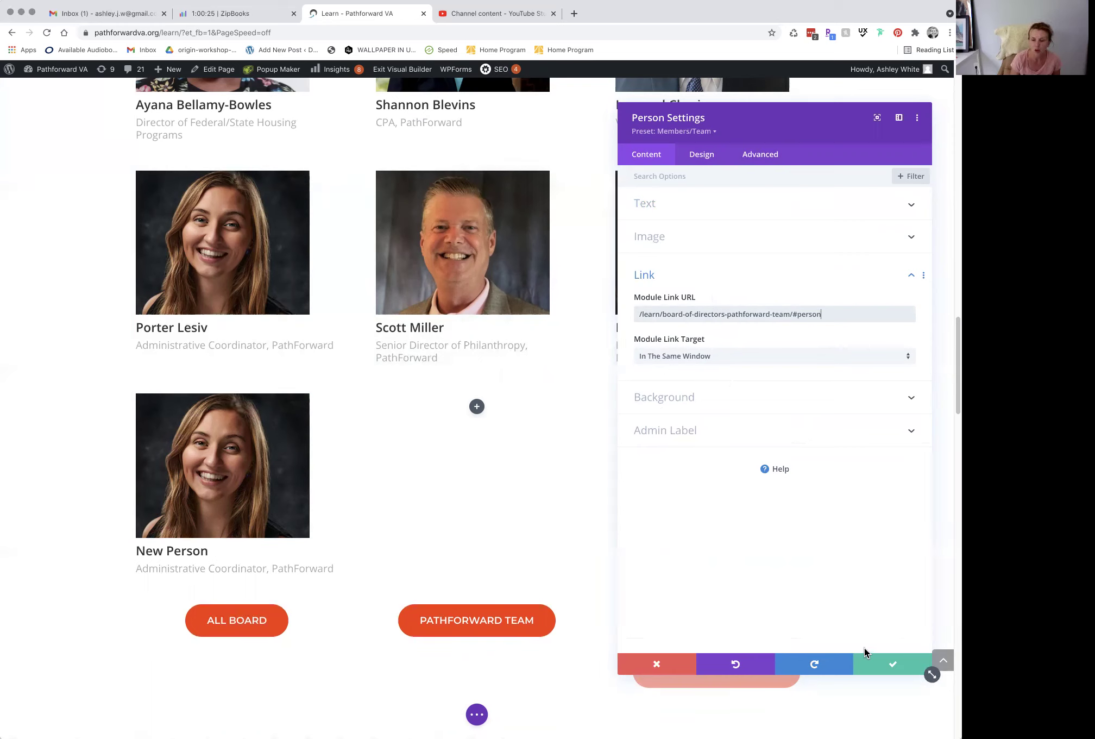
{"action": "left_click", "coordinate": [883, 672]}
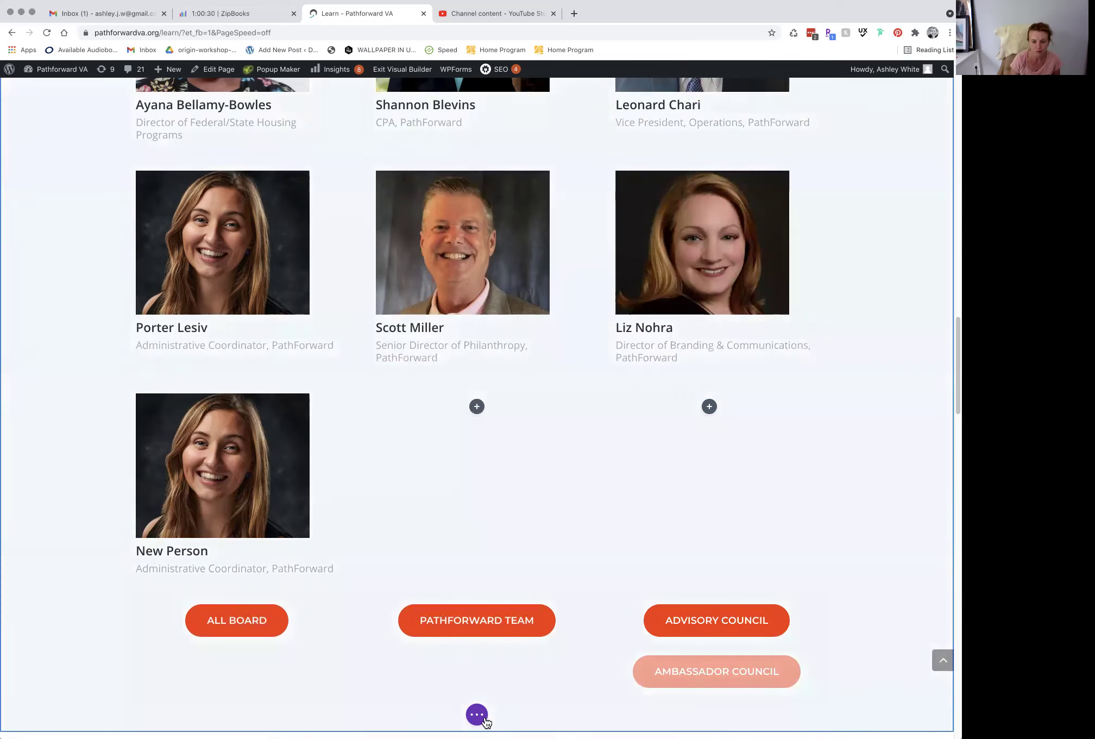
Save the Learn page and exit the Visual Builder.
{"action": "left_click", "coordinate": [477, 714]}
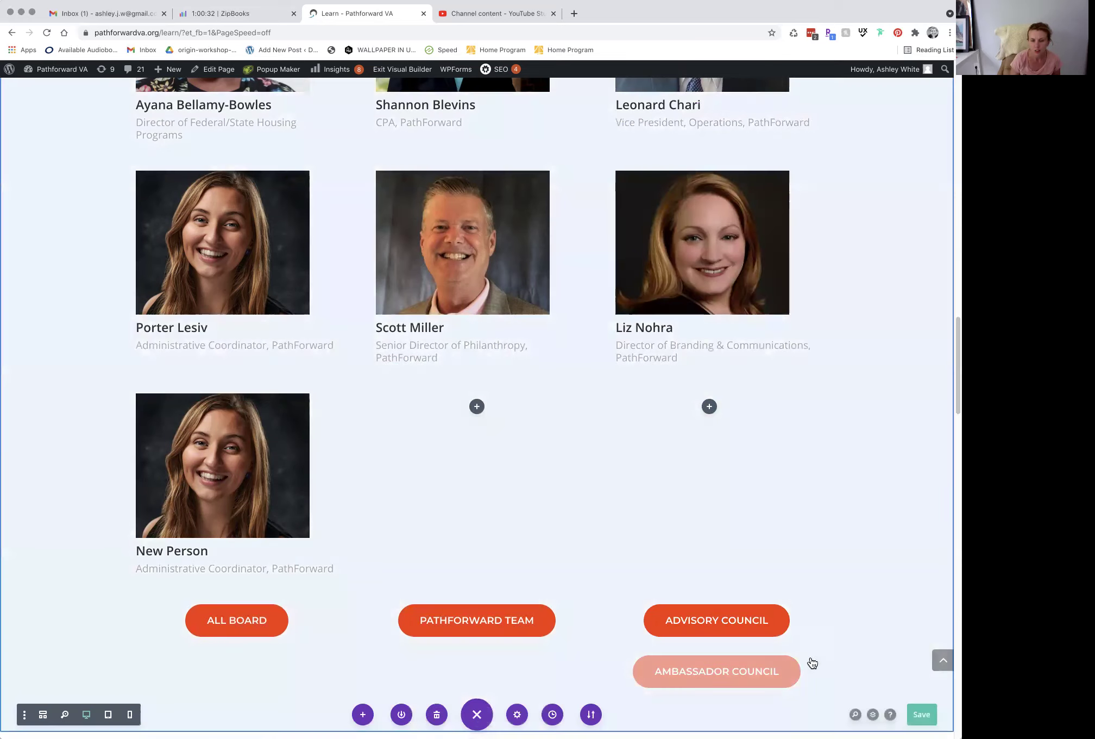
{"action": "scroll", "coordinate": [638, 430], "scroll_direction": "down", "scroll_amount": 5}
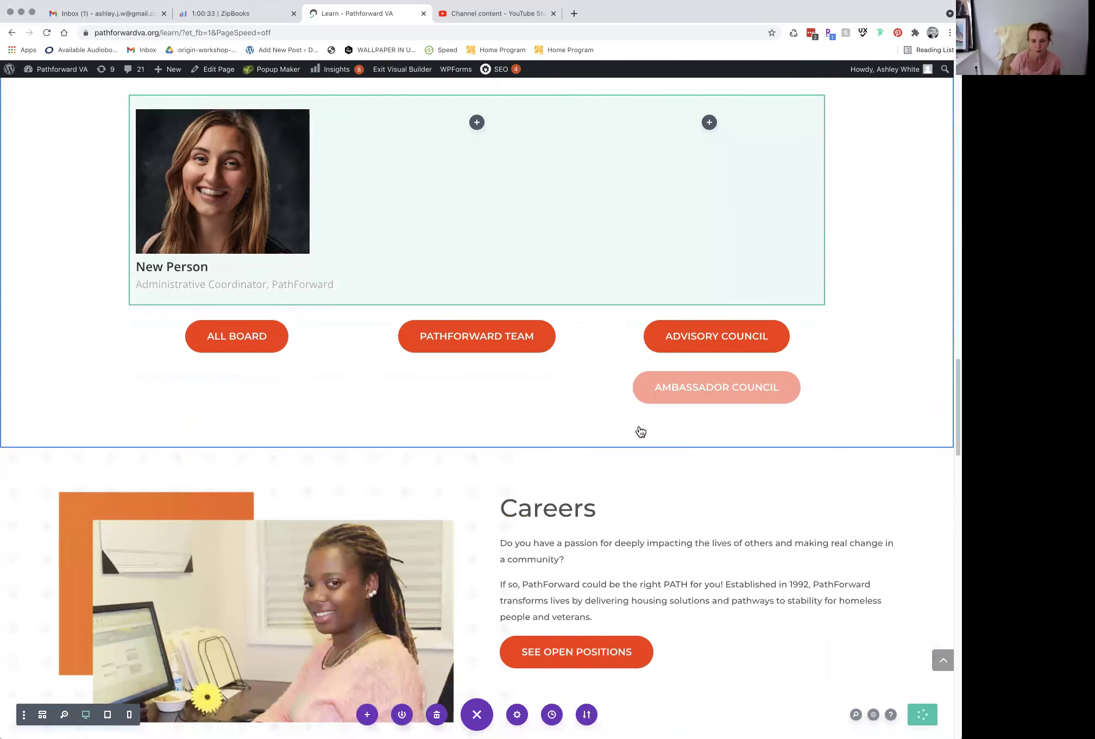
{"action": "scroll", "coordinate": [640, 430], "scroll_direction": "up", "scroll_amount": 1}
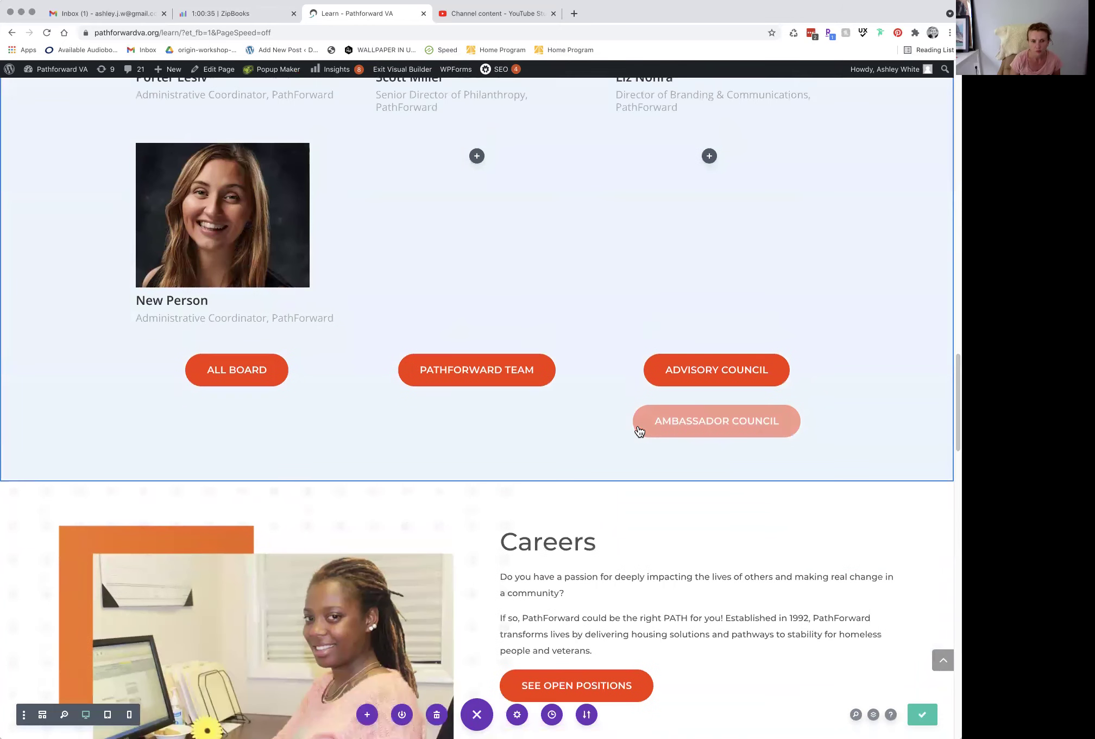
{"action": "scroll", "coordinate": [255, 358], "scroll_direction": "up", "scroll_amount": 3}
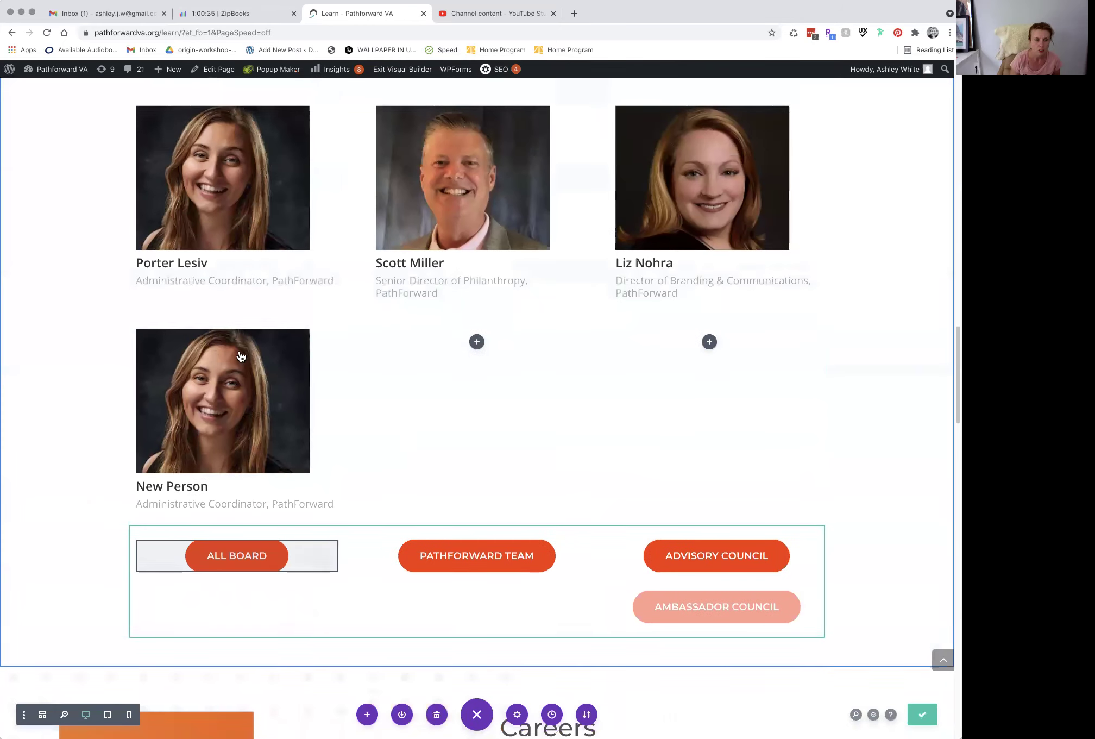
{"action": "left_click", "coordinate": [384, 70]}
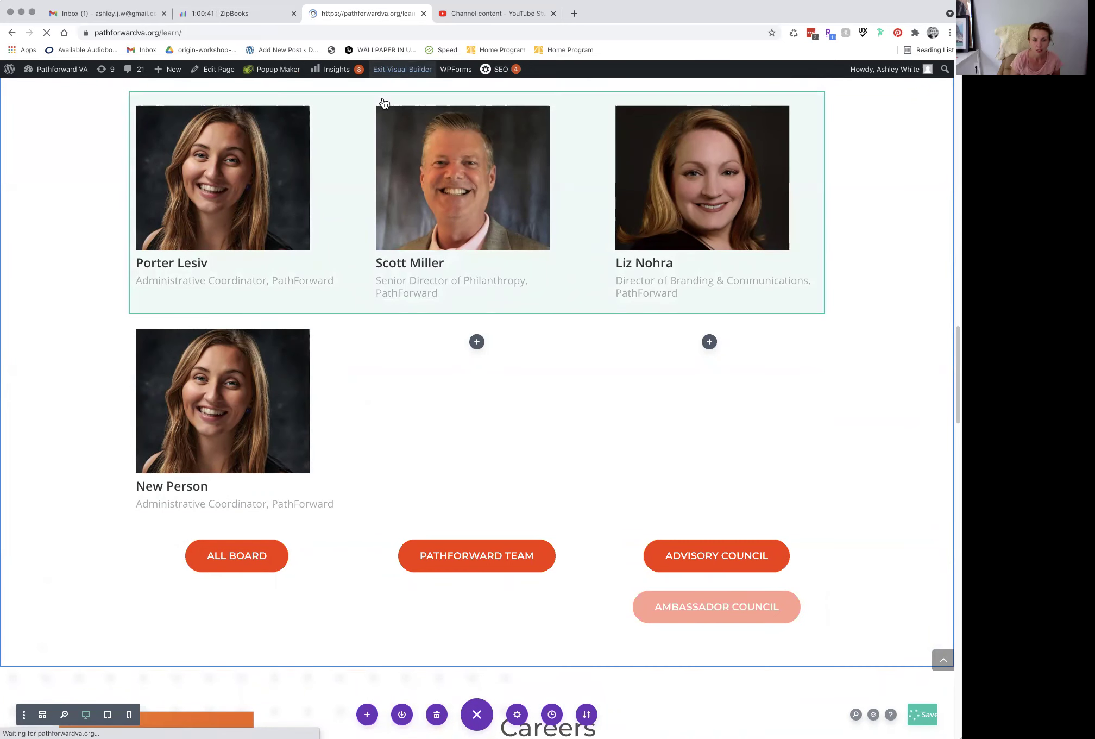
Follow the New Person profile's link from the live Learn page to the team page.
{"action": "scroll", "coordinate": [782, 317], "scroll_direction": "down", "scroll_amount": 15}
{"action": "scroll", "coordinate": [752, 315], "scroll_direction": "down", "scroll_amount": 15}
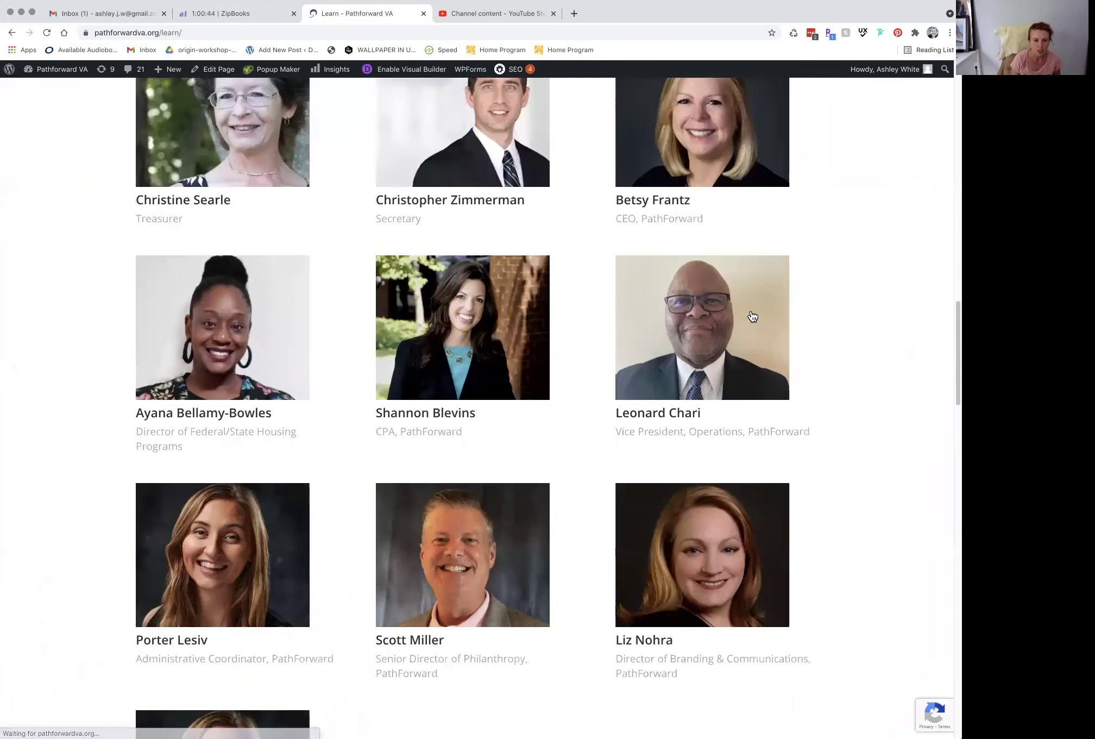
{"action": "key", "text": "super+r"}
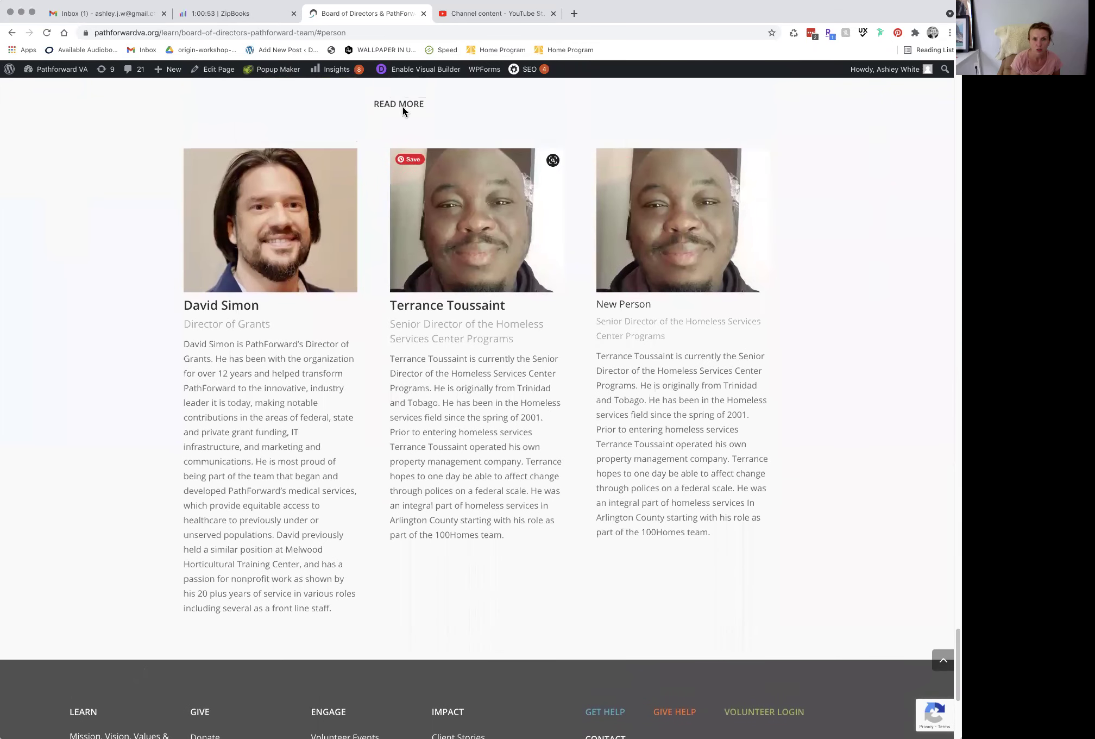
Enable the Visual Builder on the team page and open the settings of the New Person profile in the last Senior Team row.
{"action": "left_click", "coordinate": [415, 69]}
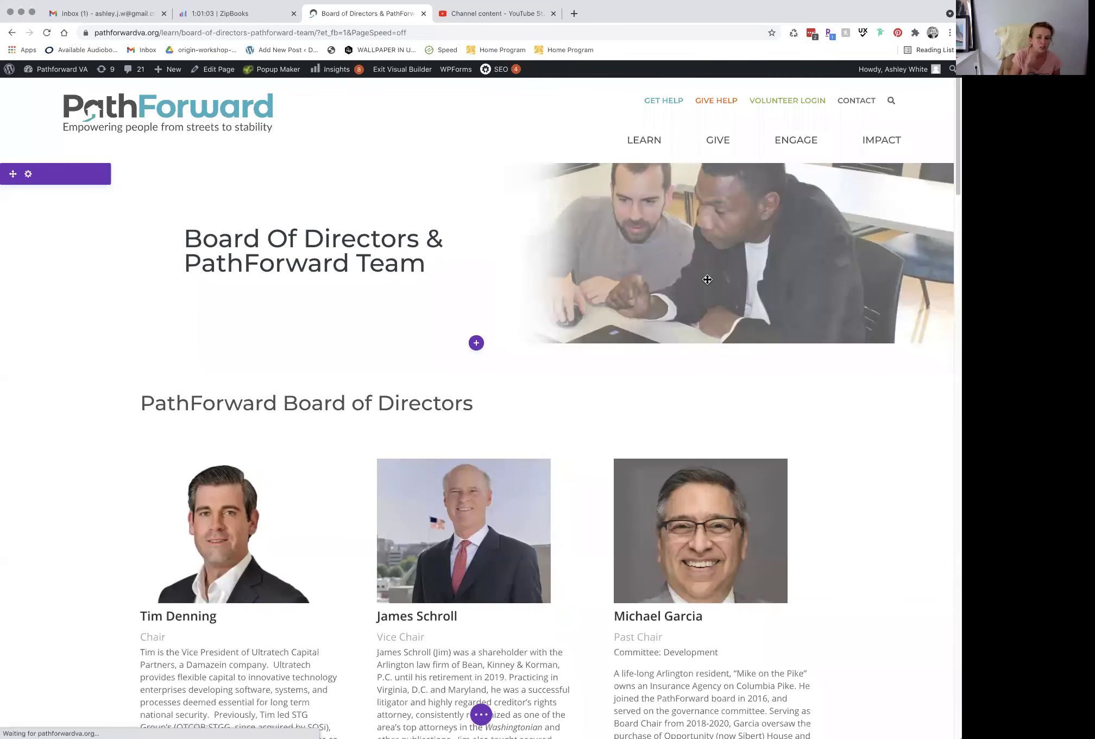
{"action": "scroll", "coordinate": [795, 659], "scroll_direction": "down", "scroll_amount": 15}
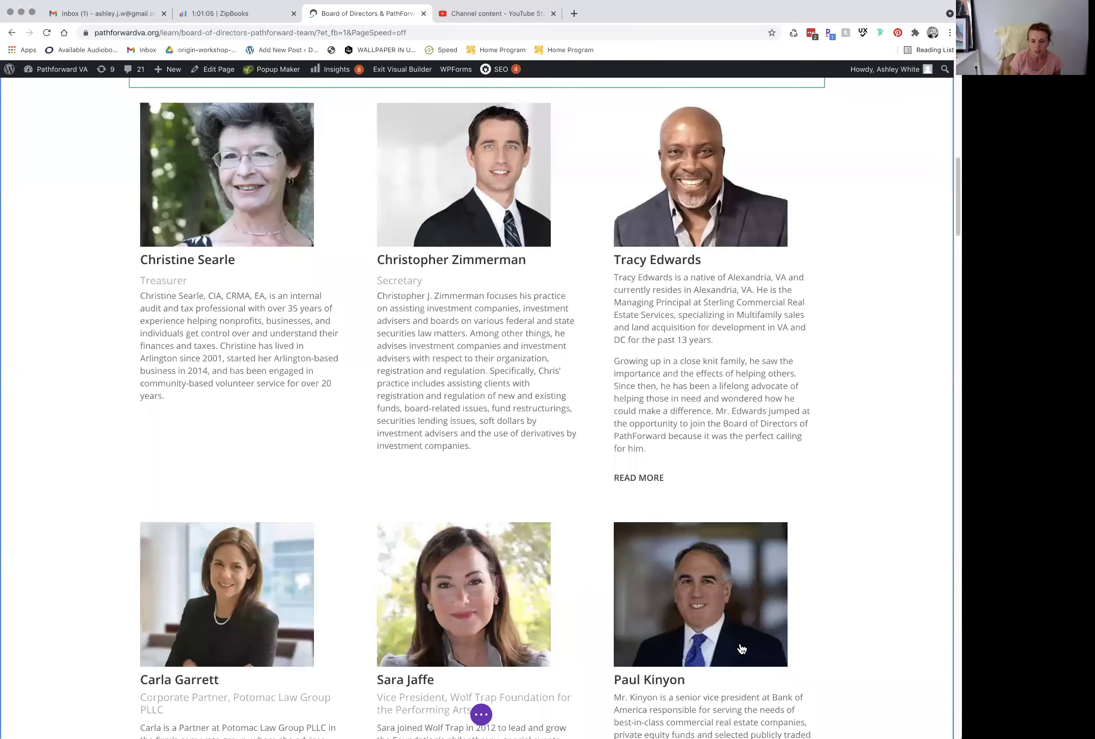
{"action": "scroll", "coordinate": [741, 648], "scroll_direction": "down", "scroll_amount": 10}
{"action": "scroll", "coordinate": [734, 647], "scroll_direction": "down", "scroll_amount": 20}
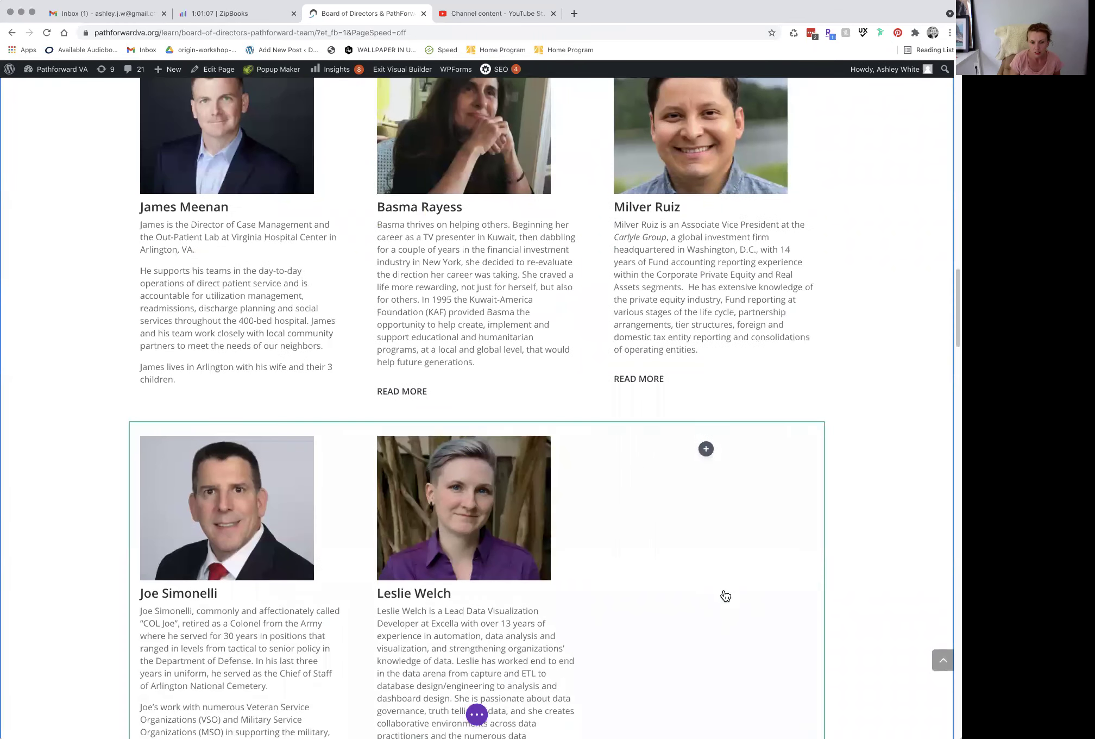
{"action": "scroll", "coordinate": [726, 602], "scroll_direction": "down", "scroll_amount": 20}
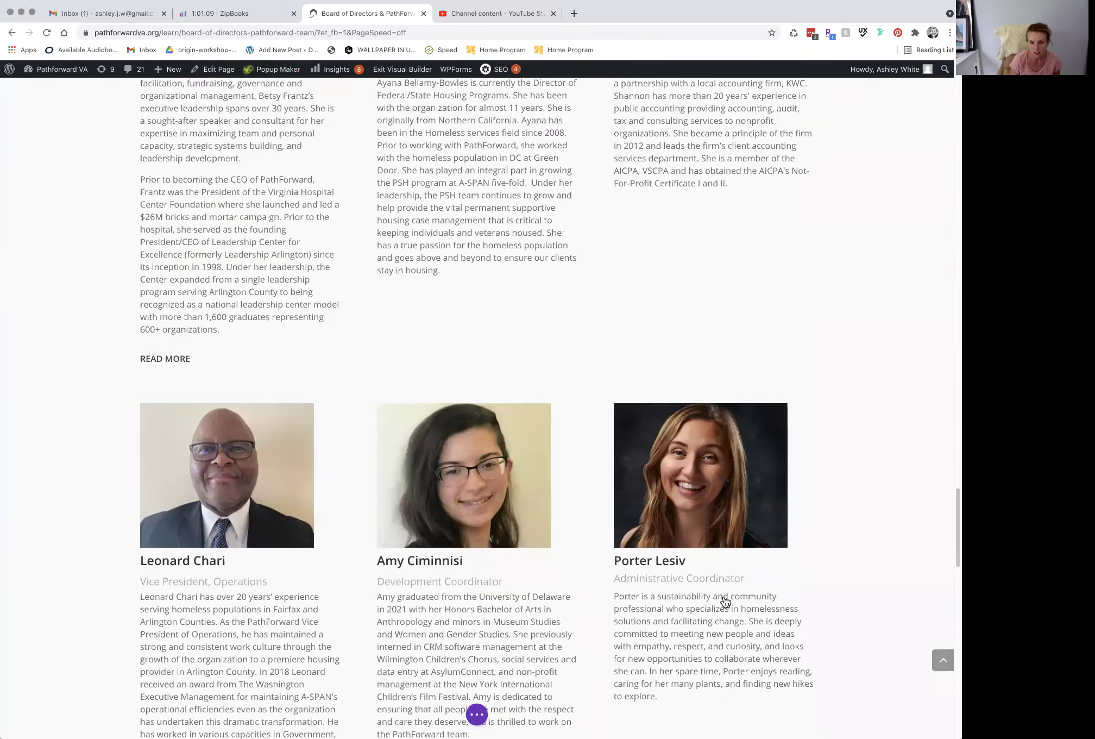
{"action": "scroll", "coordinate": [725, 601], "scroll_direction": "down", "scroll_amount": 6}
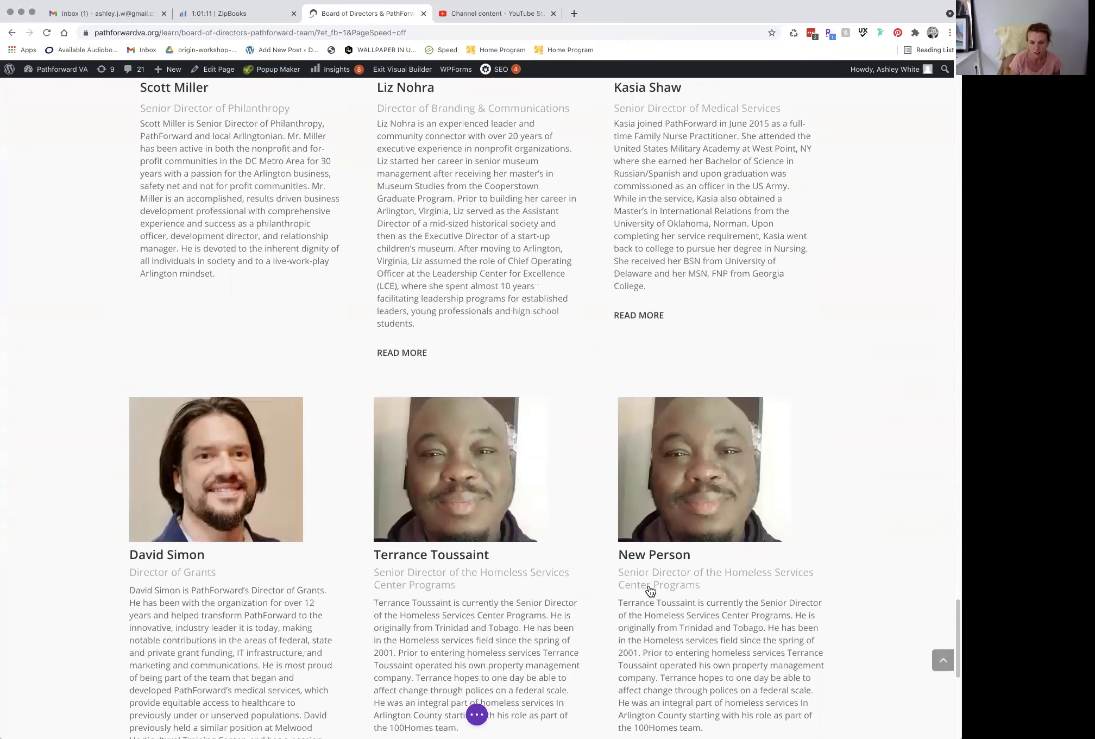
{"action": "scroll", "coordinate": [914, 632], "scroll_direction": "down", "scroll_amount": 5}
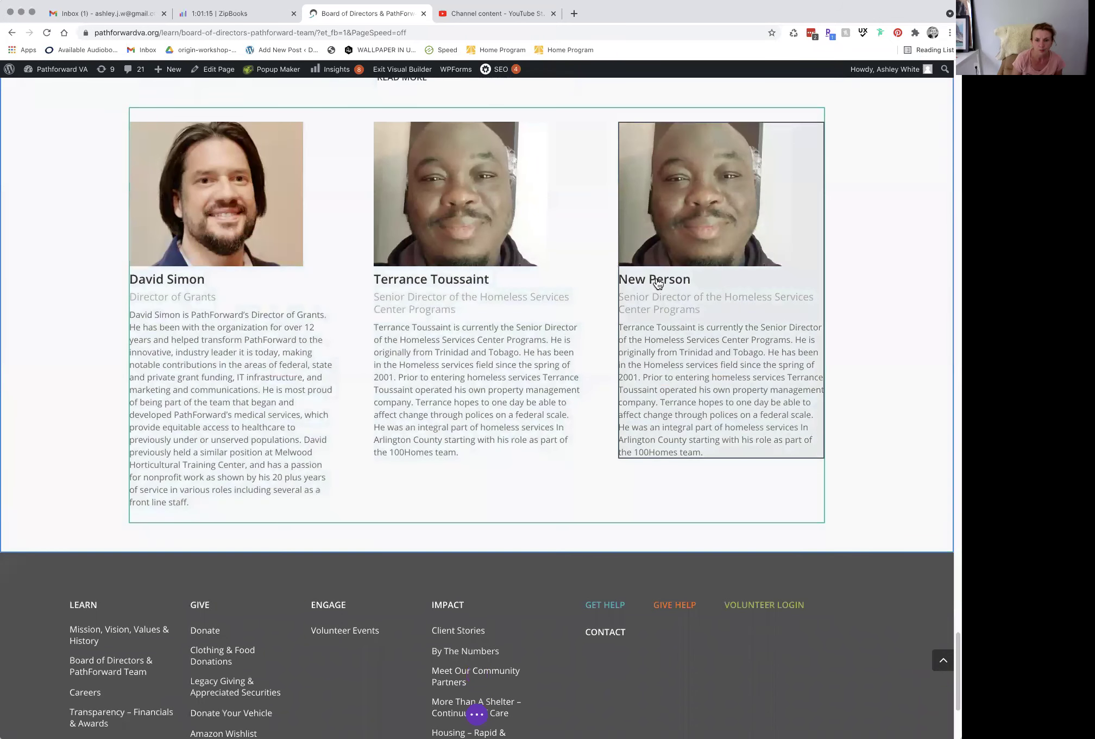
{"action": "mouse_move", "coordinate": [710, 158]}
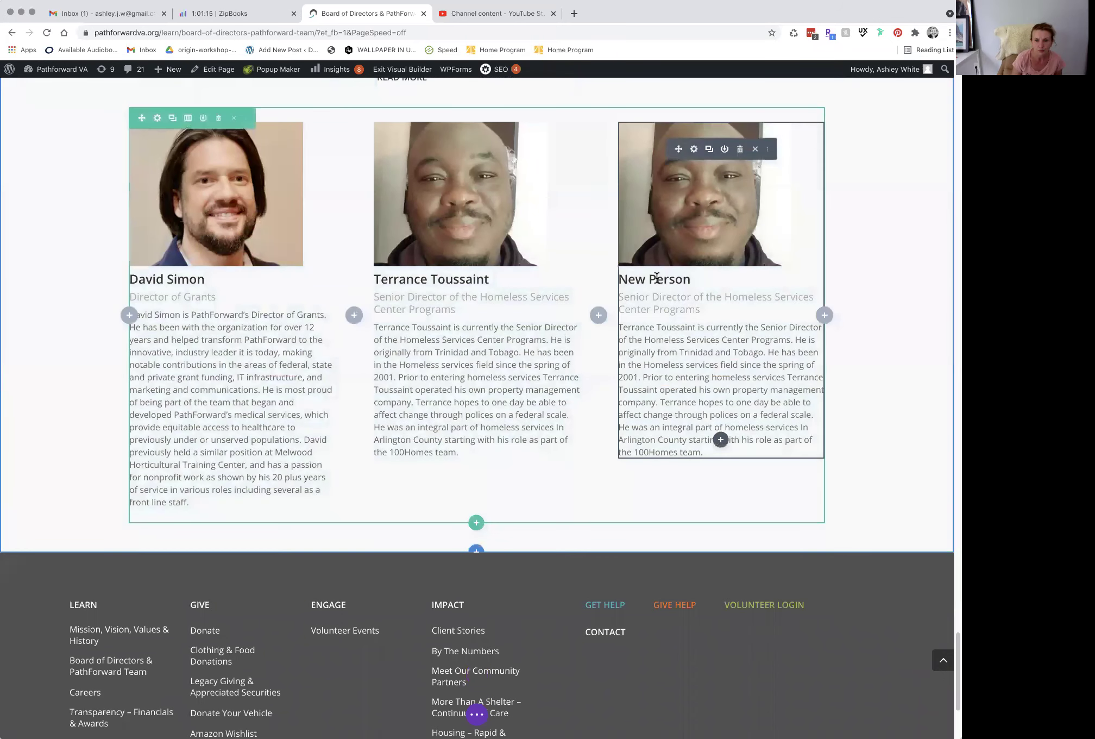
{"action": "left_click", "coordinate": [694, 154]}
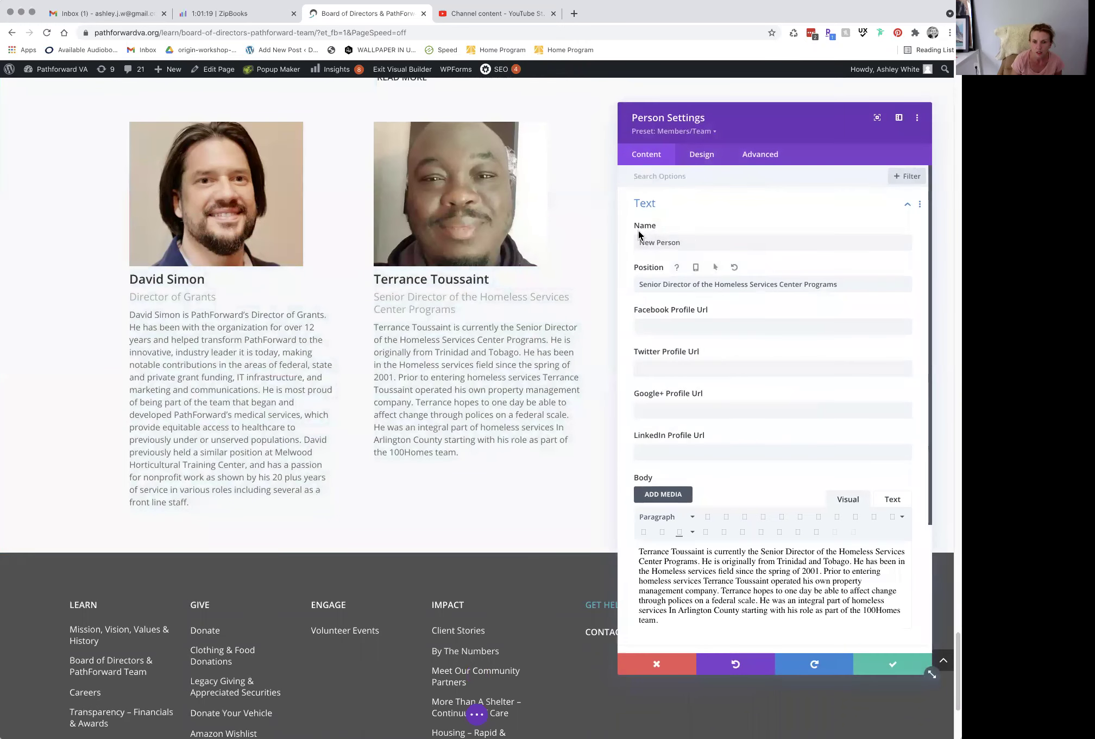
Examine the New Person profile's name field and its Text and Title Text design options, and close the settings.
{"action": "left_click_drag", "start_coordinate": [686, 236], "coordinate": [621, 237]}
{"action": "left_click", "coordinate": [697, 157]}
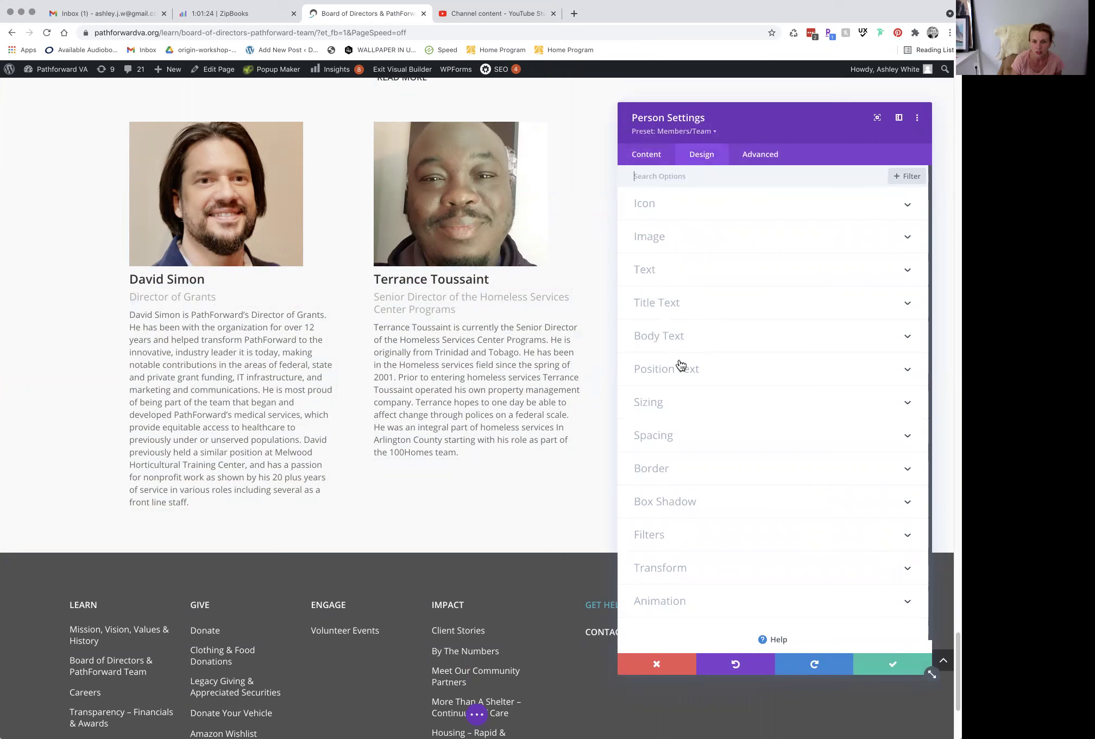
{"action": "left_click", "coordinate": [664, 304]}
{"action": "scroll", "coordinate": [697, 277], "scroll_direction": "down", "scroll_amount": 8}
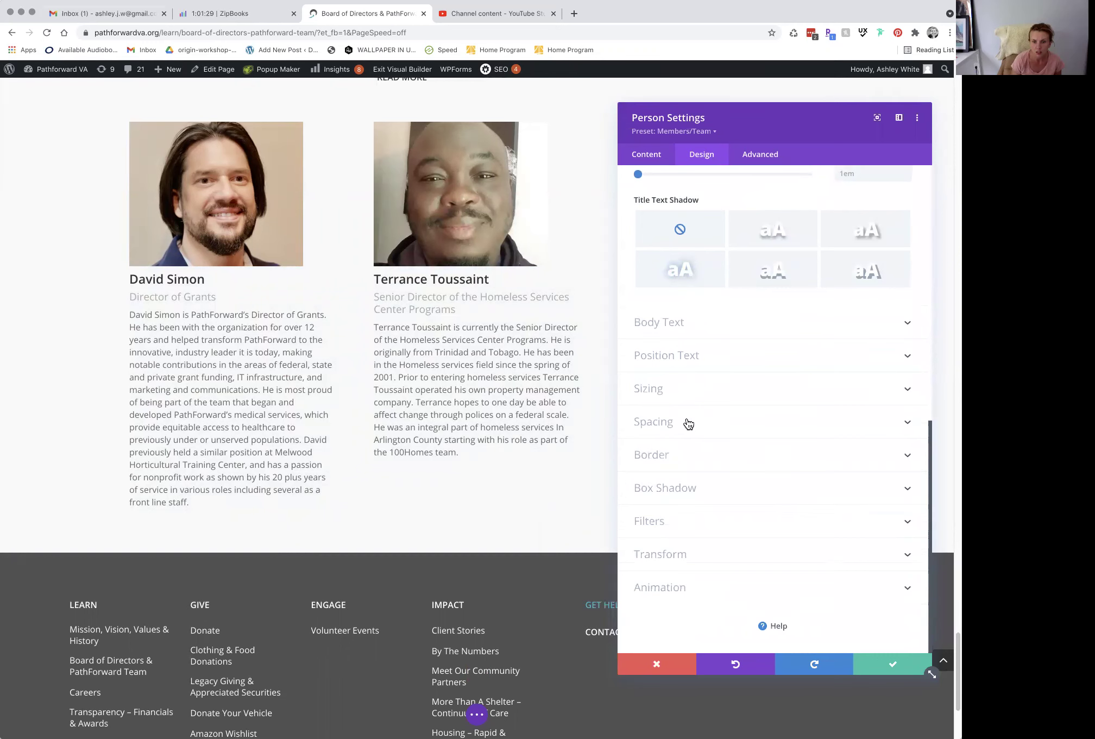
{"action": "scroll", "coordinate": [688, 424], "scroll_direction": "up", "scroll_amount": 10}
{"action": "left_click", "coordinate": [658, 281]}
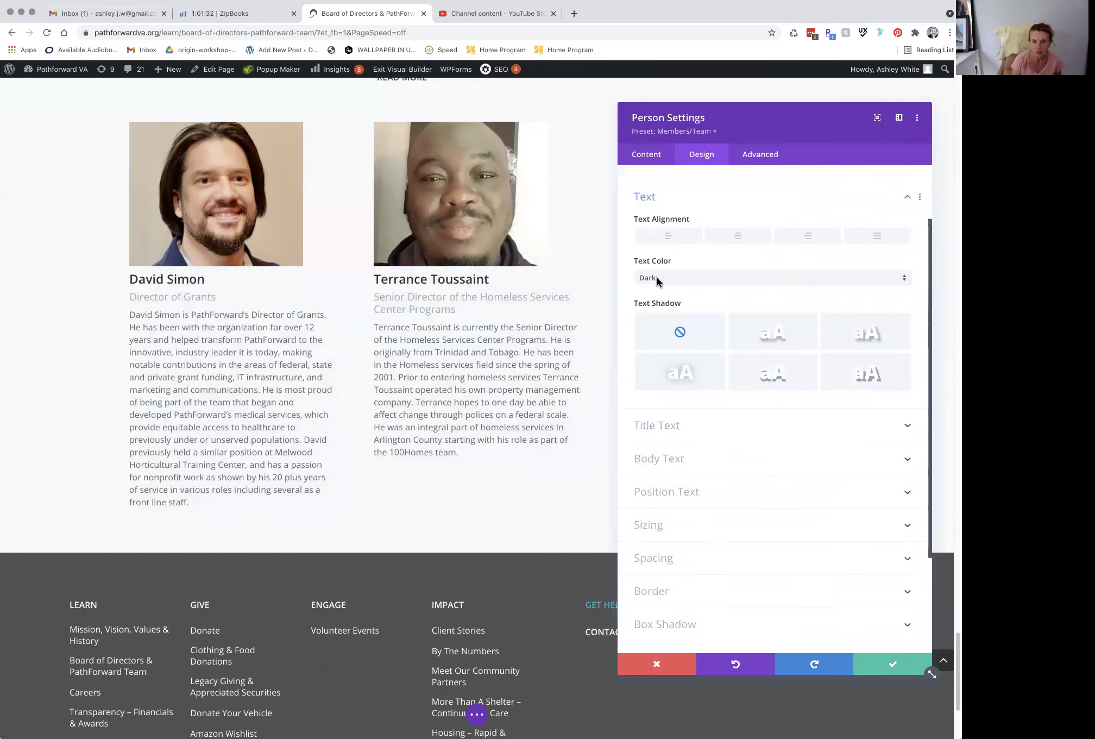
{"action": "left_click", "coordinate": [711, 419]}
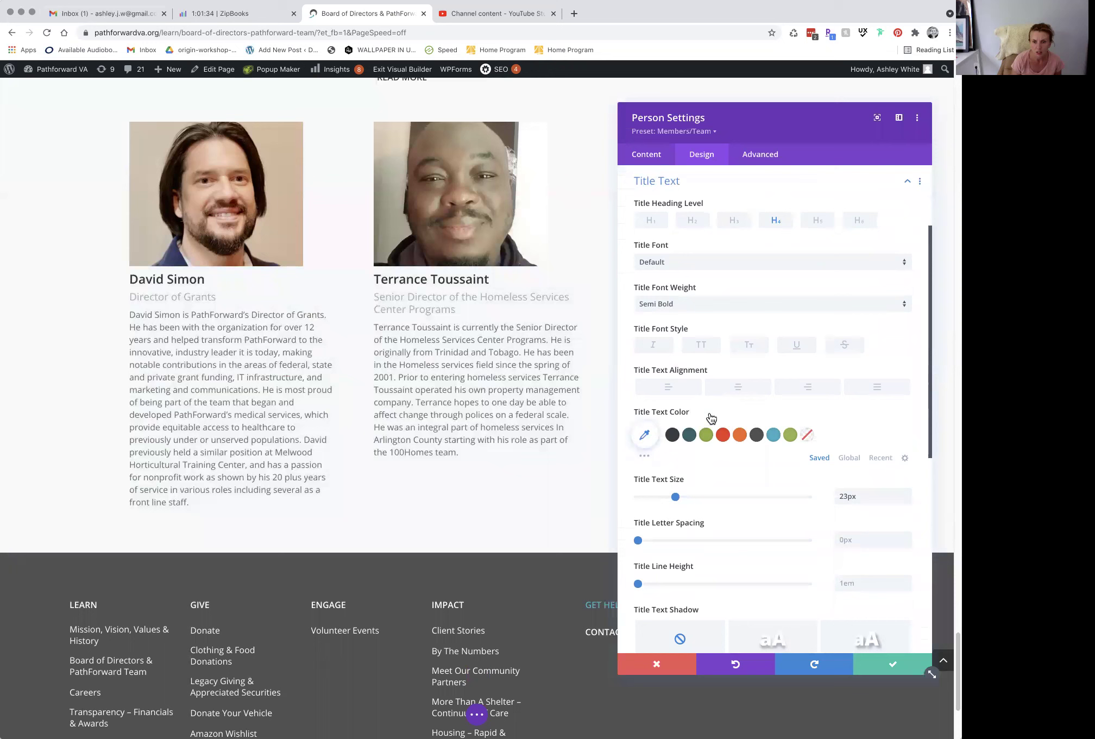
{"action": "scroll", "coordinate": [758, 239], "scroll_direction": "down", "scroll_amount": 4}
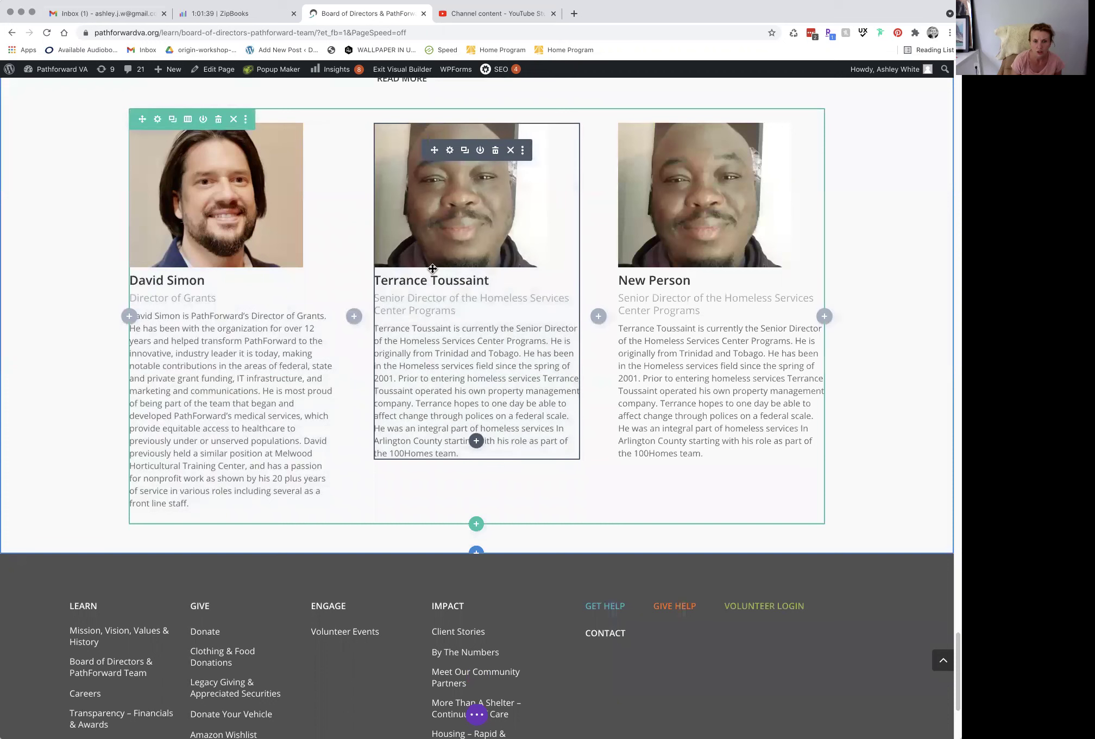
Delete the New Person profile from the last row of the PathForward Senior Team section.
{"action": "scroll", "coordinate": [690, 347], "scroll_direction": "up", "scroll_amount": 1}
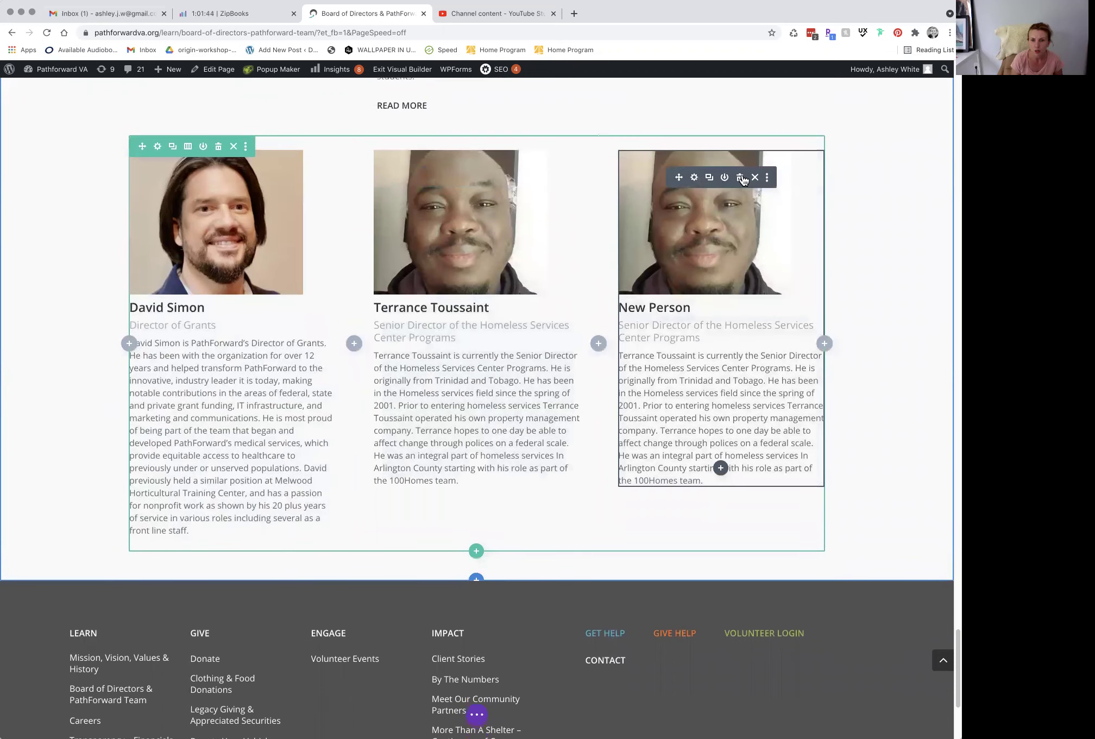
{"action": "left_click", "coordinate": [740, 178]}
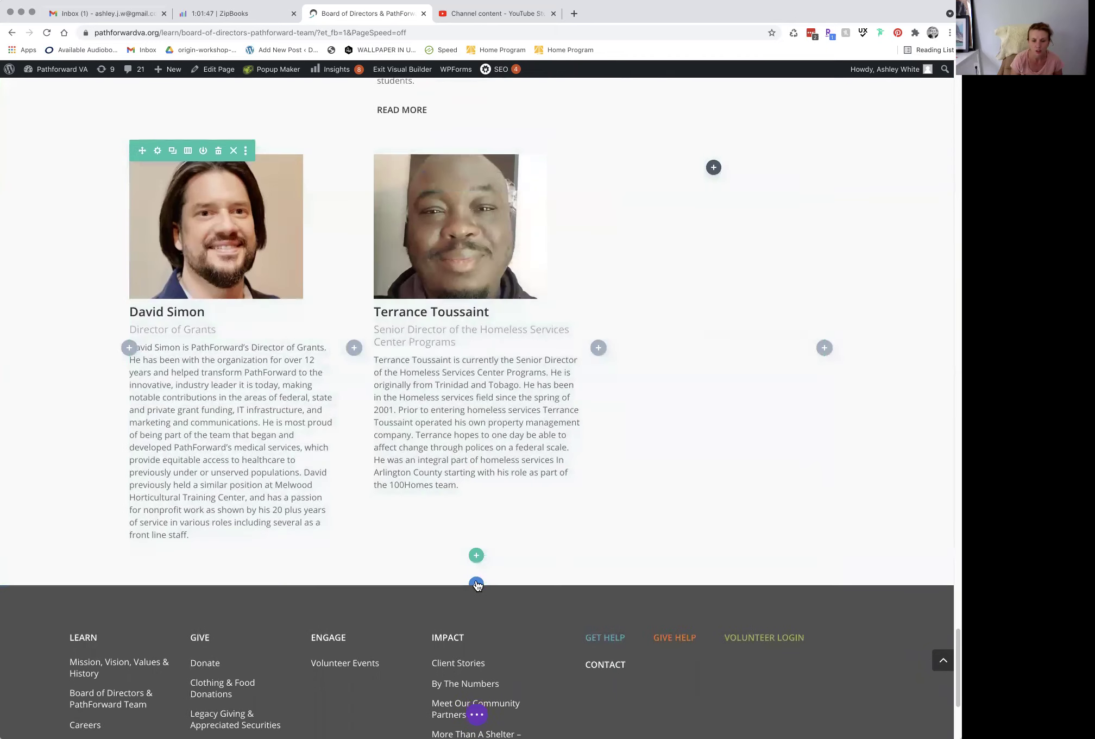
{"action": "left_click", "coordinate": [477, 582]}
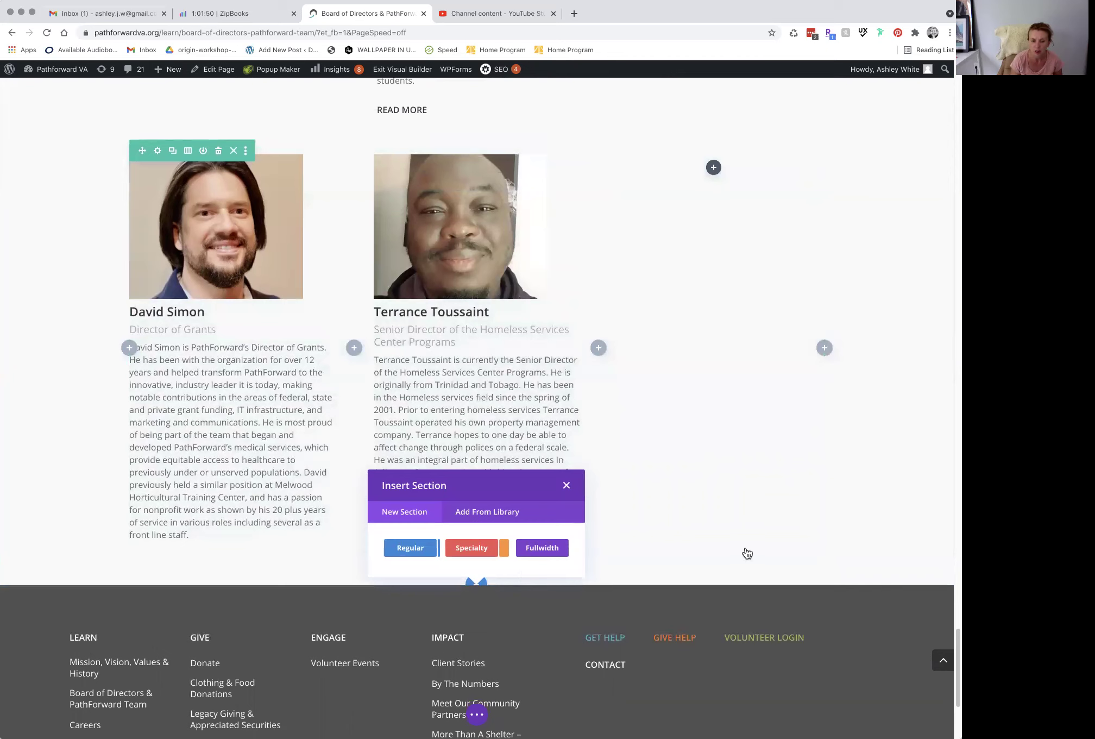
{"action": "left_click", "coordinate": [597, 564]}
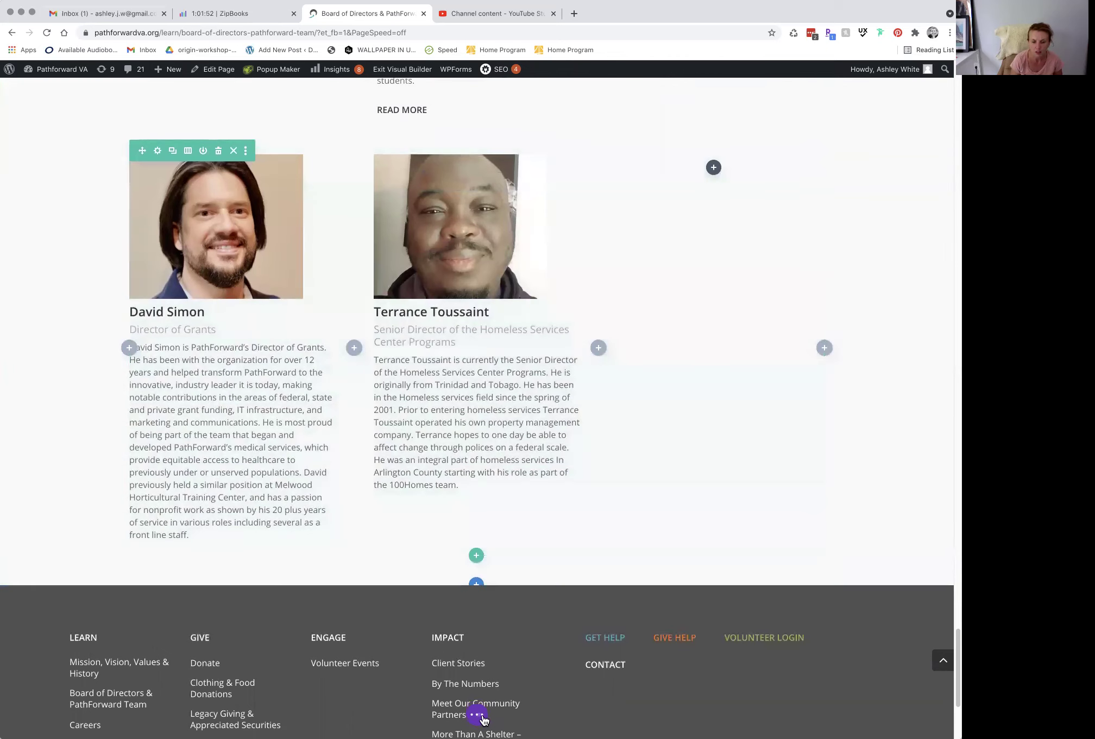
Save the Board of Directors & PathForward Team page and exit the Visual Builder.
{"action": "left_click", "coordinate": [482, 716]}
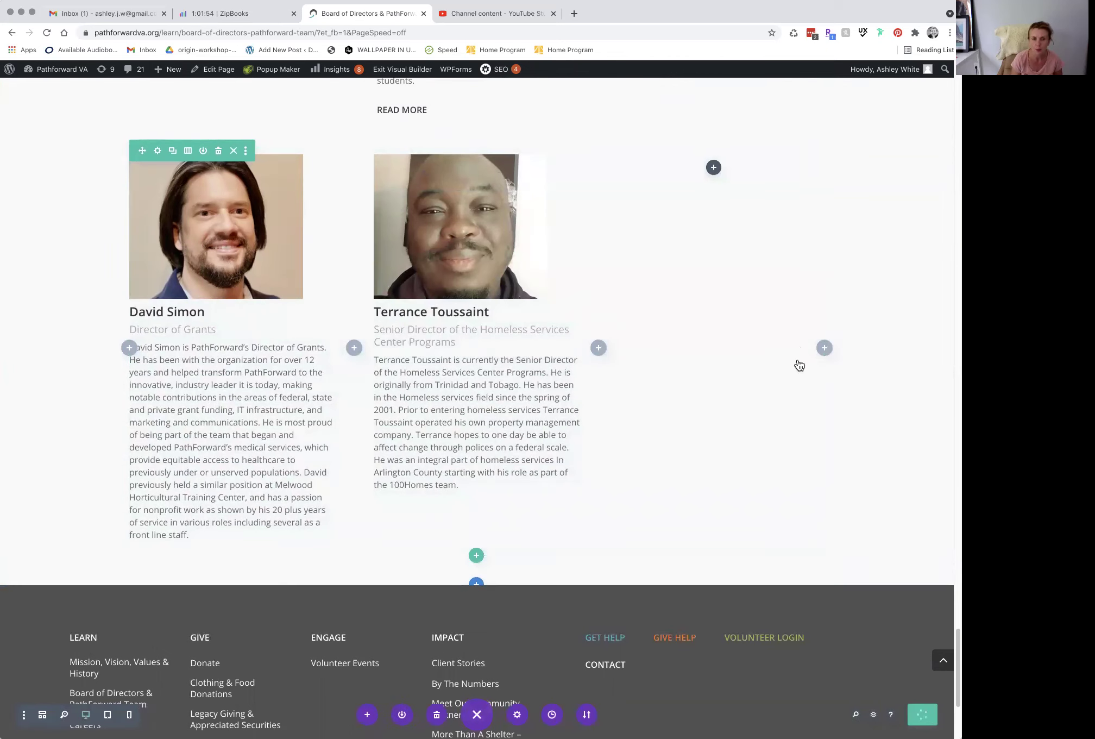
{"action": "mouse_move", "coordinate": [304, 72]}
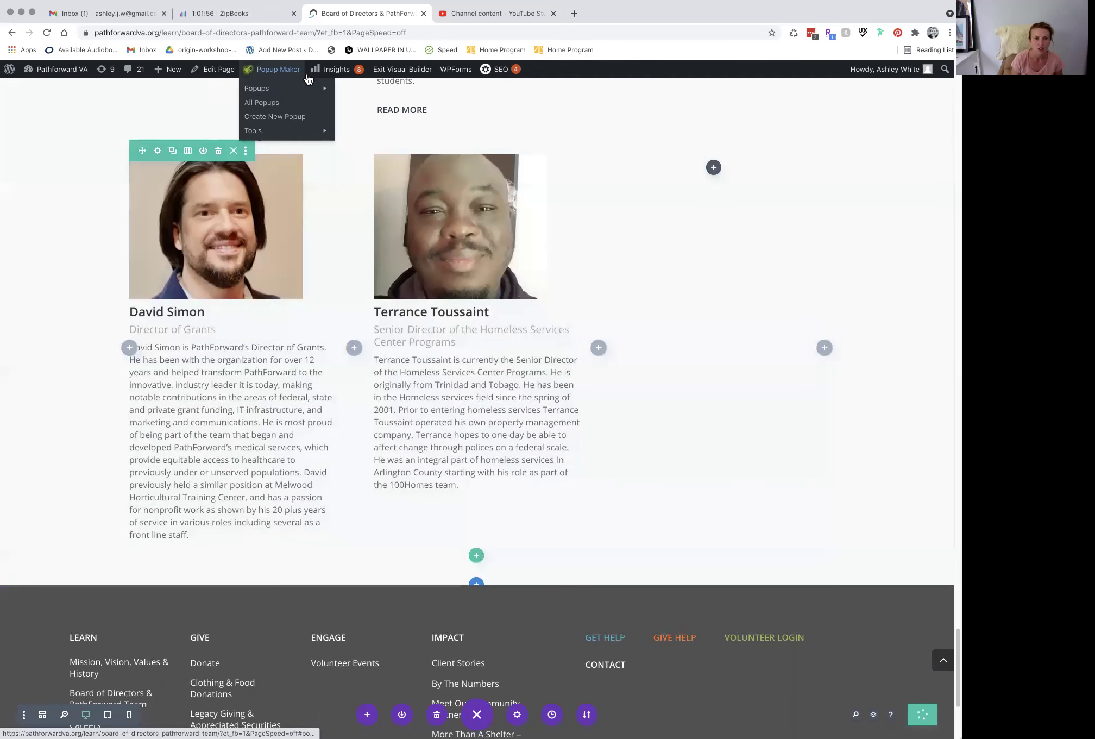
{"action": "scroll", "coordinate": [852, 159], "scroll_direction": "up", "scroll_amount": 4}
{"action": "scroll", "coordinate": [851, 158], "scroll_direction": "up", "scroll_amount": 20}
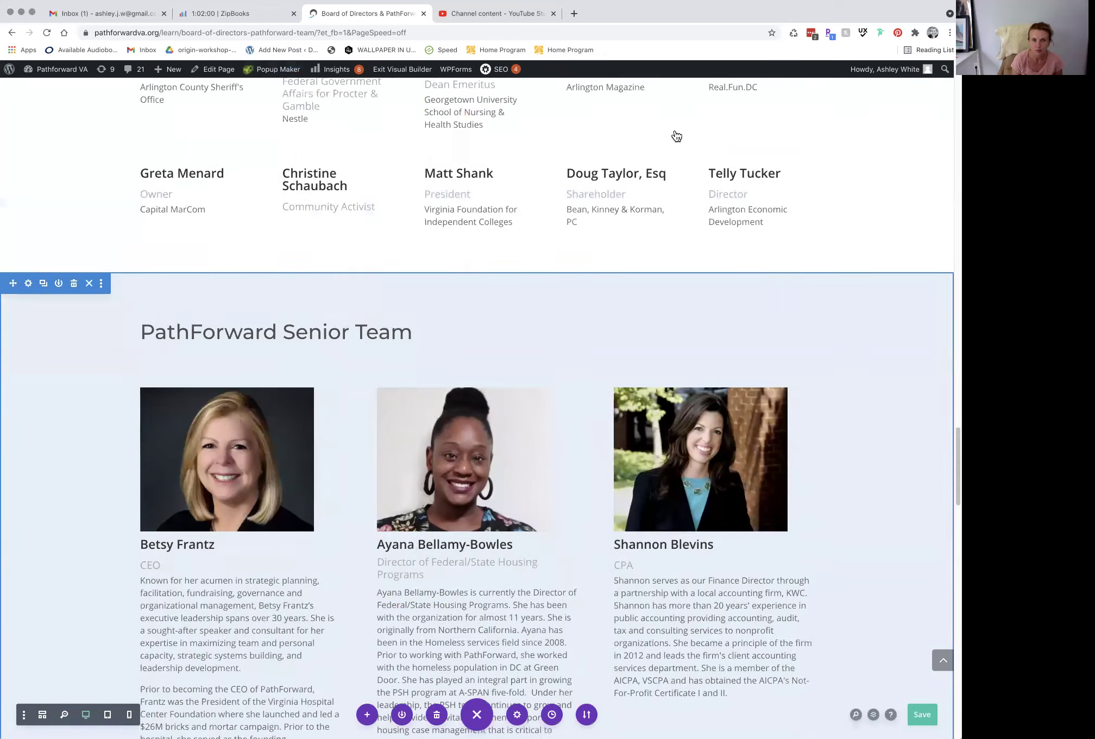
{"action": "scroll", "coordinate": [802, 168], "scroll_direction": "up", "scroll_amount": 12}
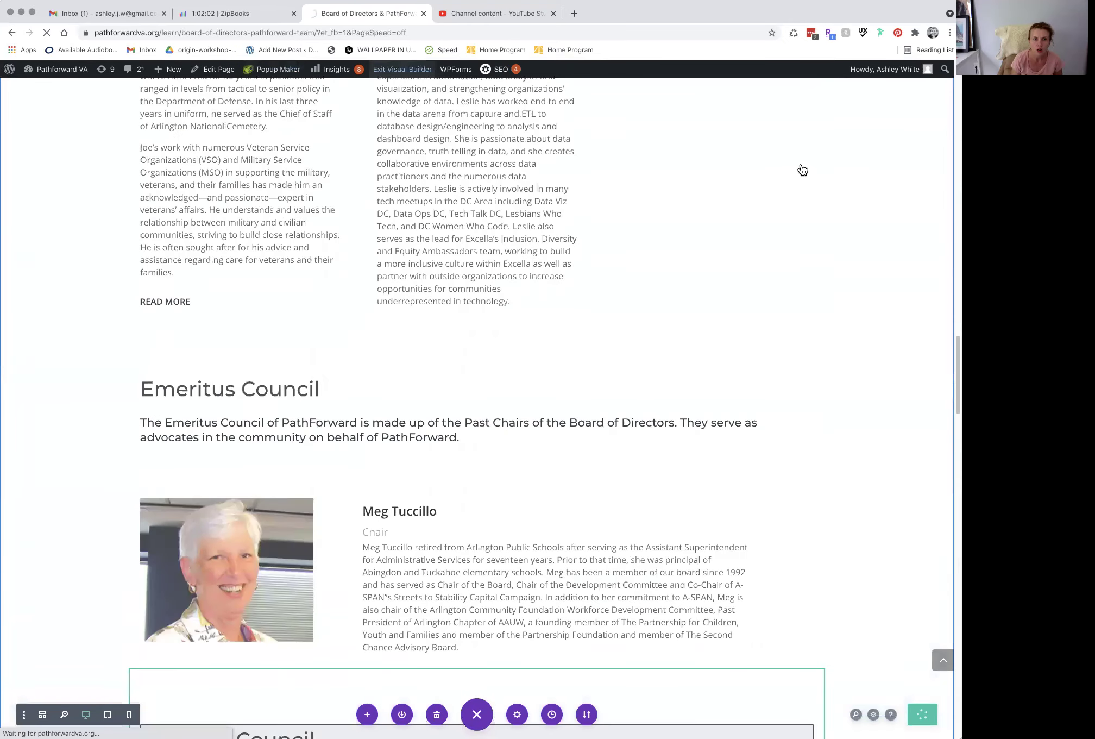
{"action": "scroll", "coordinate": [802, 170], "scroll_direction": "up", "scroll_amount": 15}
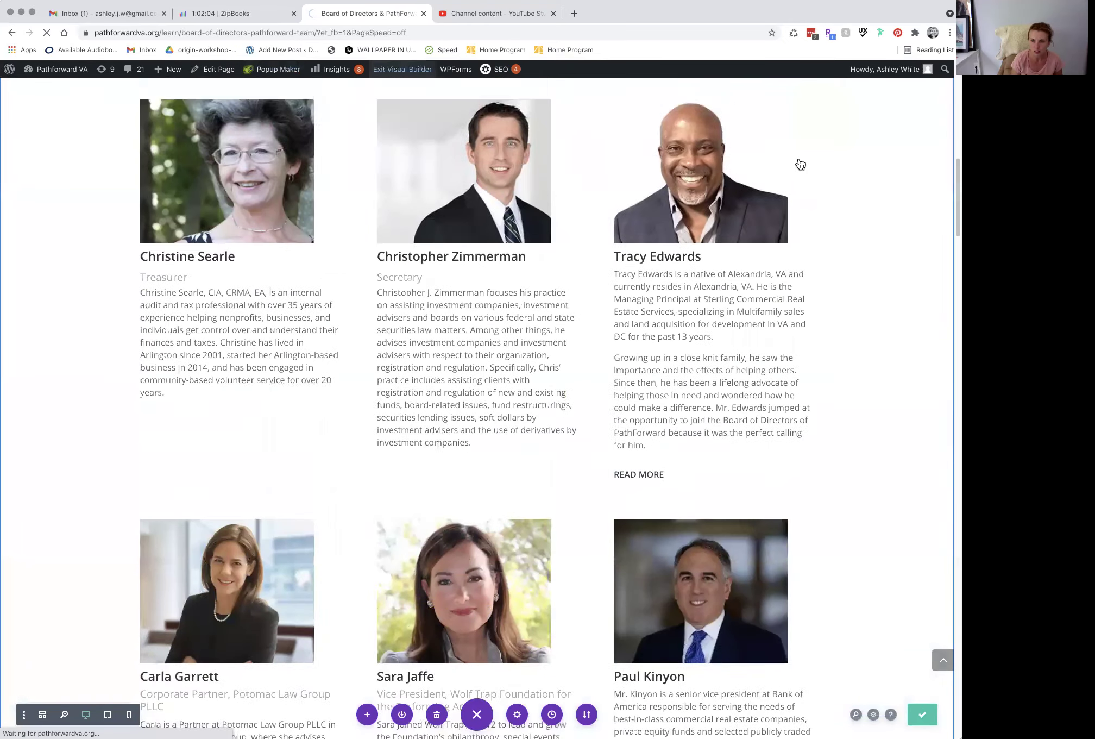
{"action": "scroll", "coordinate": [801, 164], "scroll_direction": "up", "scroll_amount": 3}
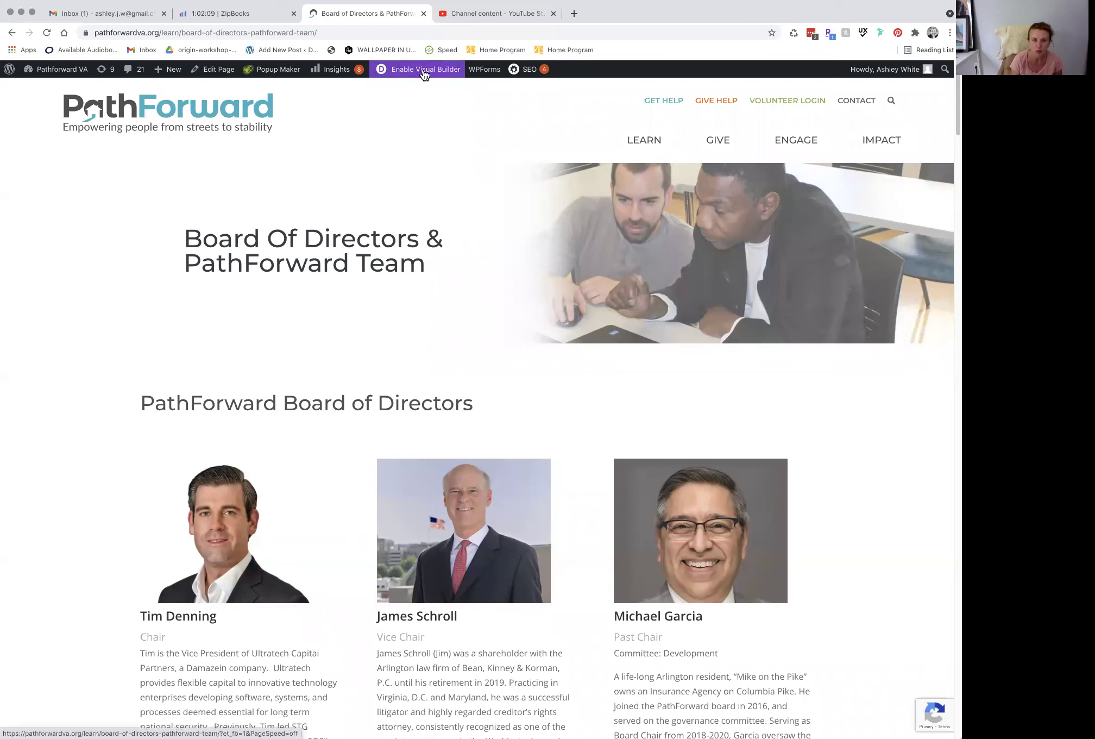
Open the Learn page, enable the Visual Builder and go to the New Person profile above the All Board link.
{"action": "mouse_move", "coordinate": [652, 141]}
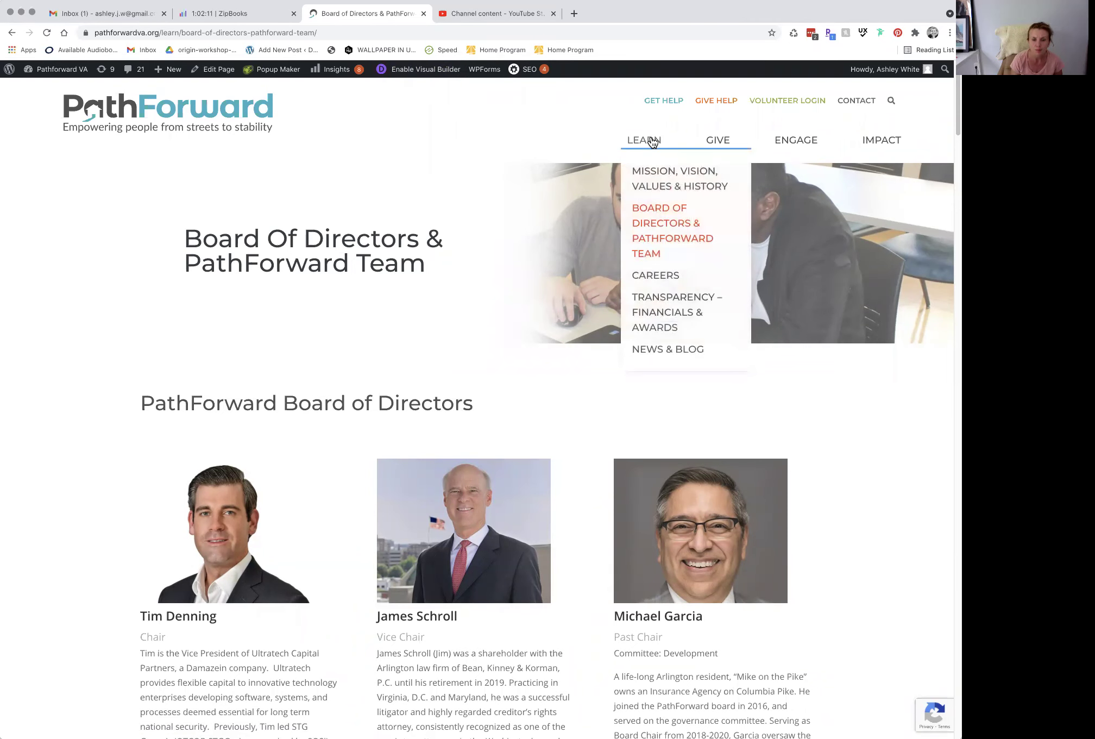
{"action": "left_click", "coordinate": [651, 142]}
{"action": "scroll", "coordinate": [482, 128], "scroll_direction": "down", "scroll_amount": 5}
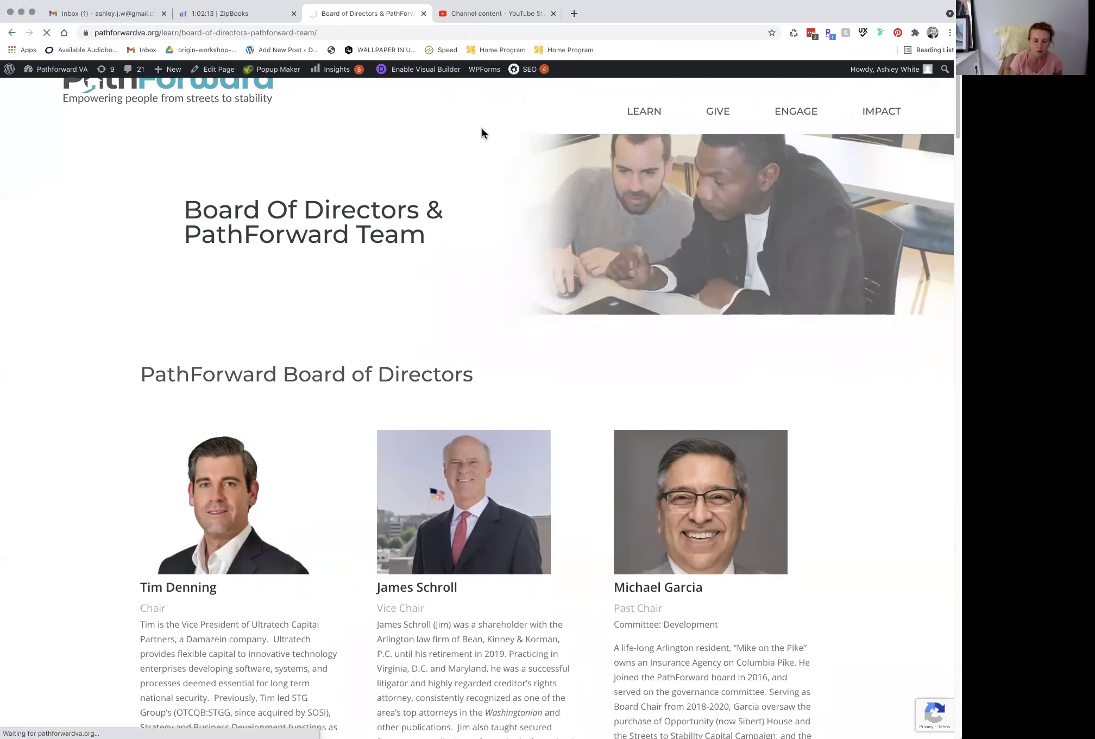
{"action": "scroll", "coordinate": [690, 245], "scroll_direction": "down", "scroll_amount": 15}
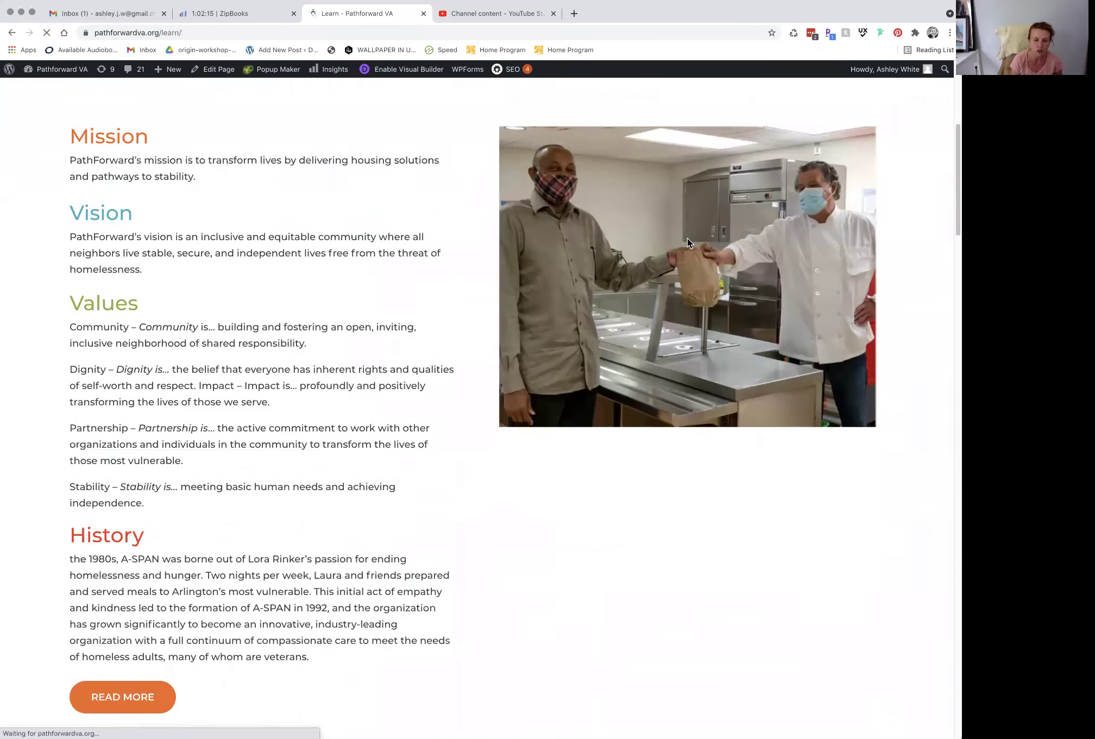
{"action": "scroll", "coordinate": [689, 243], "scroll_direction": "down", "scroll_amount": 3}
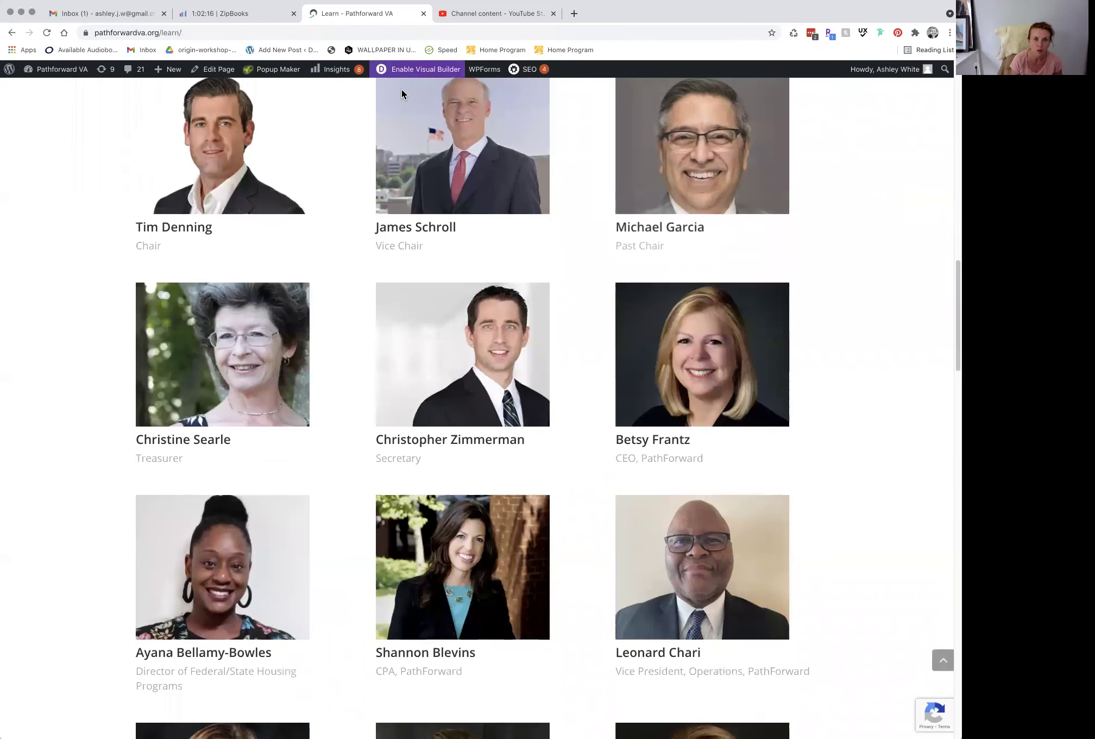
{"action": "scroll", "coordinate": [560, 271], "scroll_direction": "down", "scroll_amount": 12}
{"action": "scroll", "coordinate": [500, 273], "scroll_direction": "down", "scroll_amount": 1}
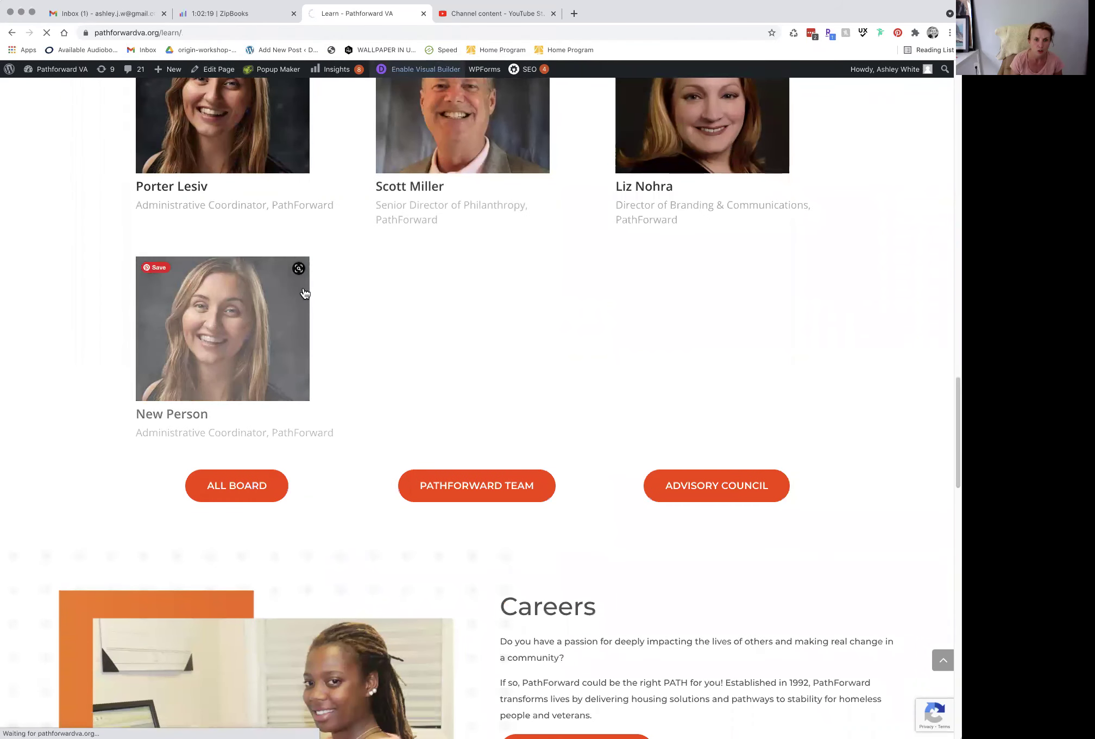